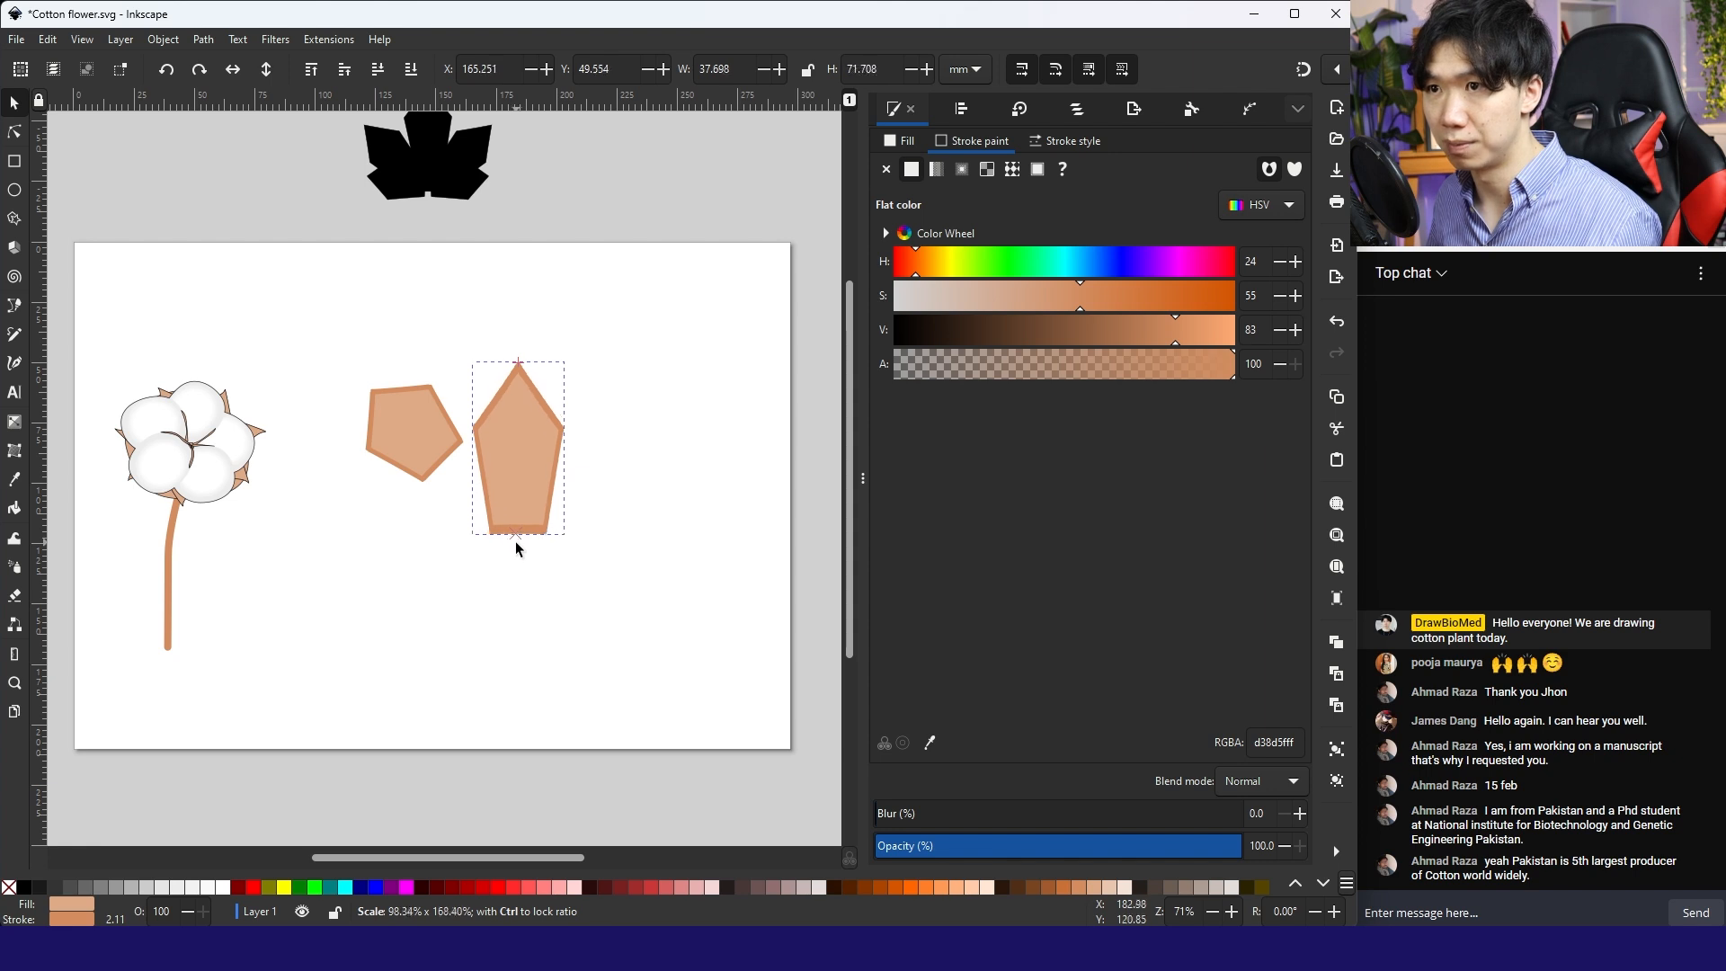
Step: Remove the outline stroke from the elongated pentagon
left_click(555, 609)
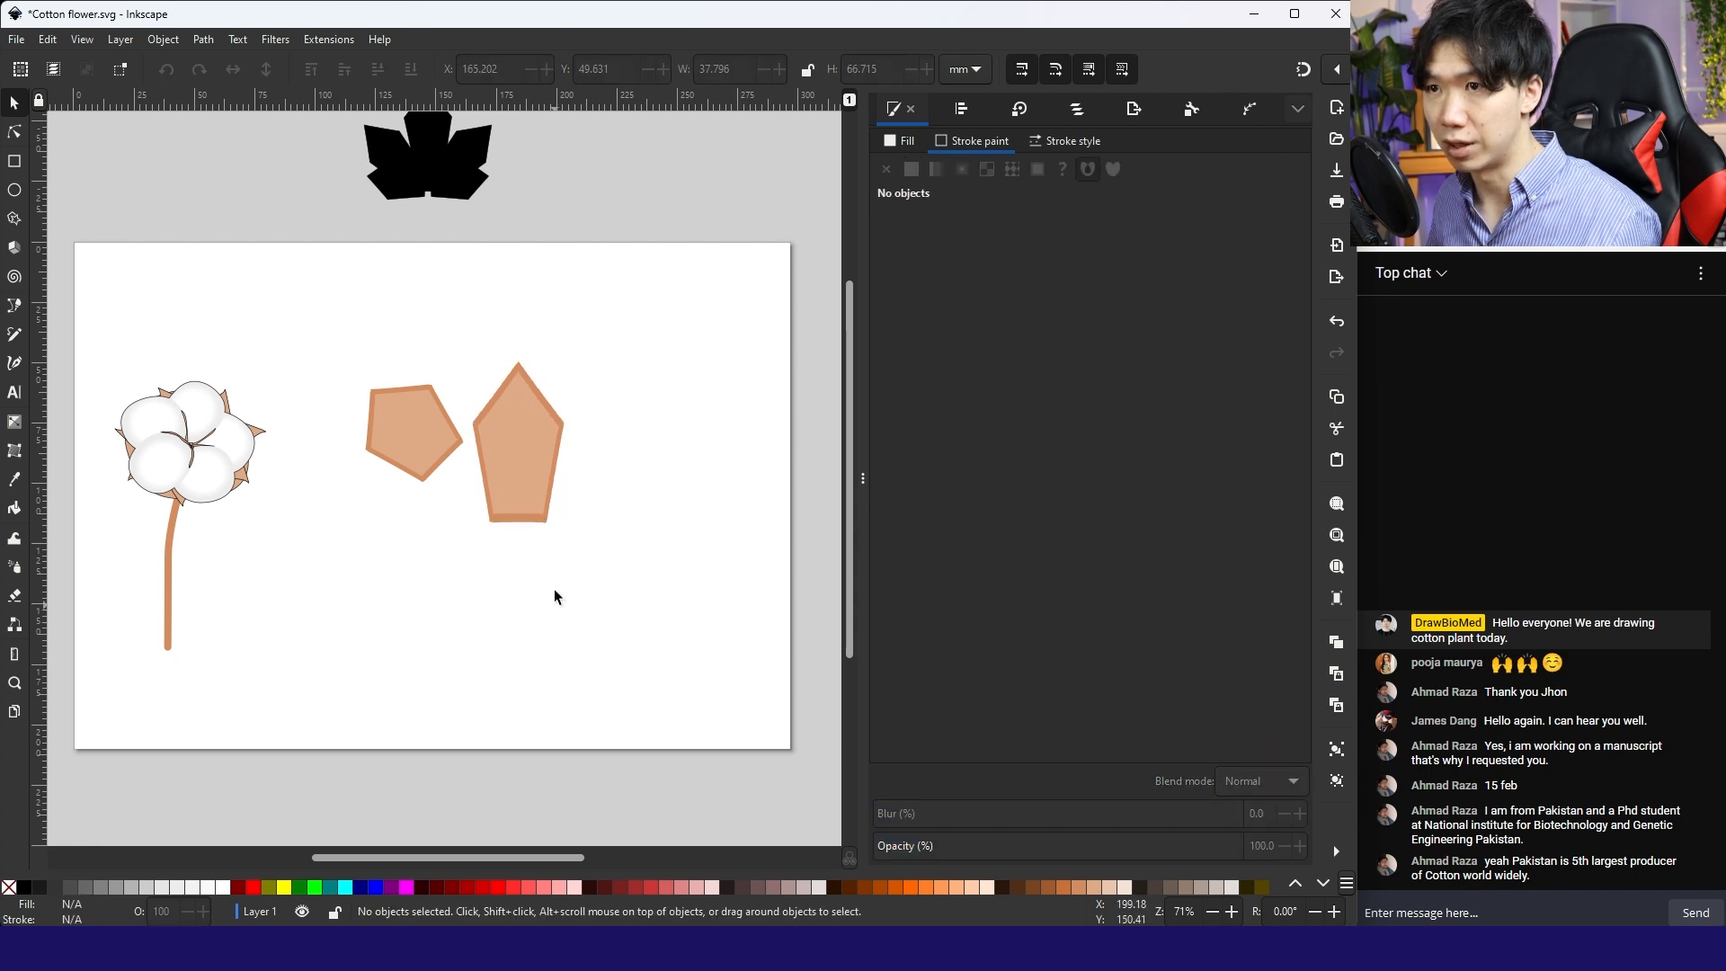
left_click(511, 441)
scroll(533, 532, "up", 2)
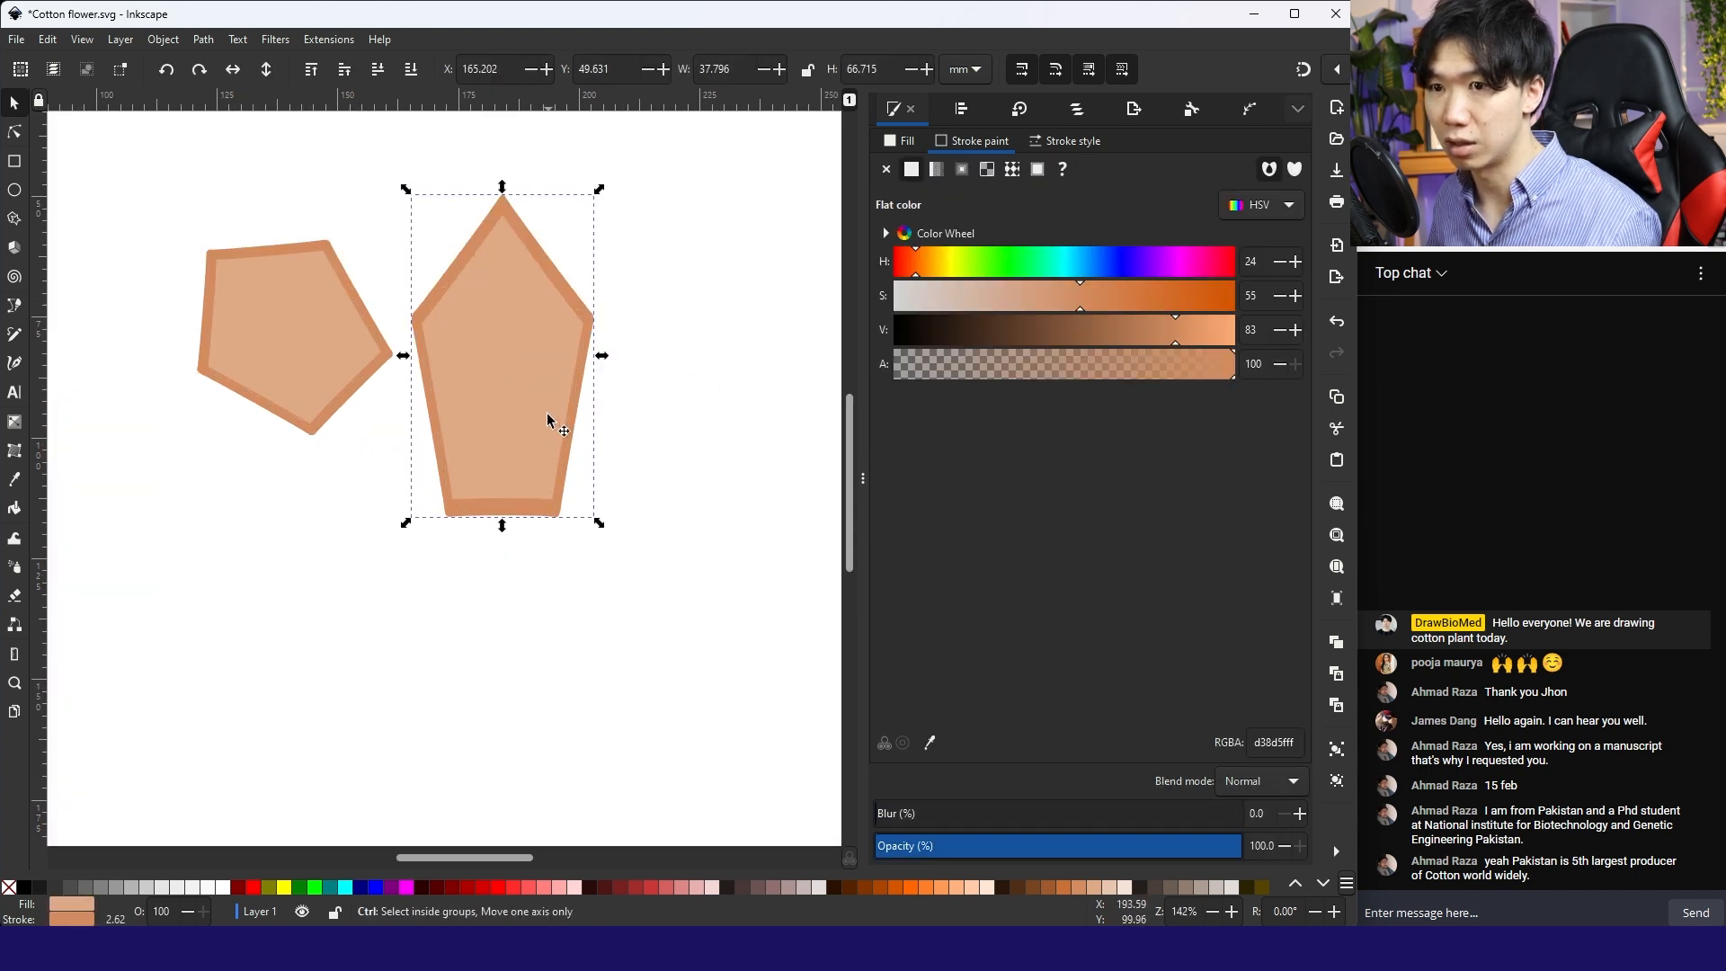
right_click(117, 919)
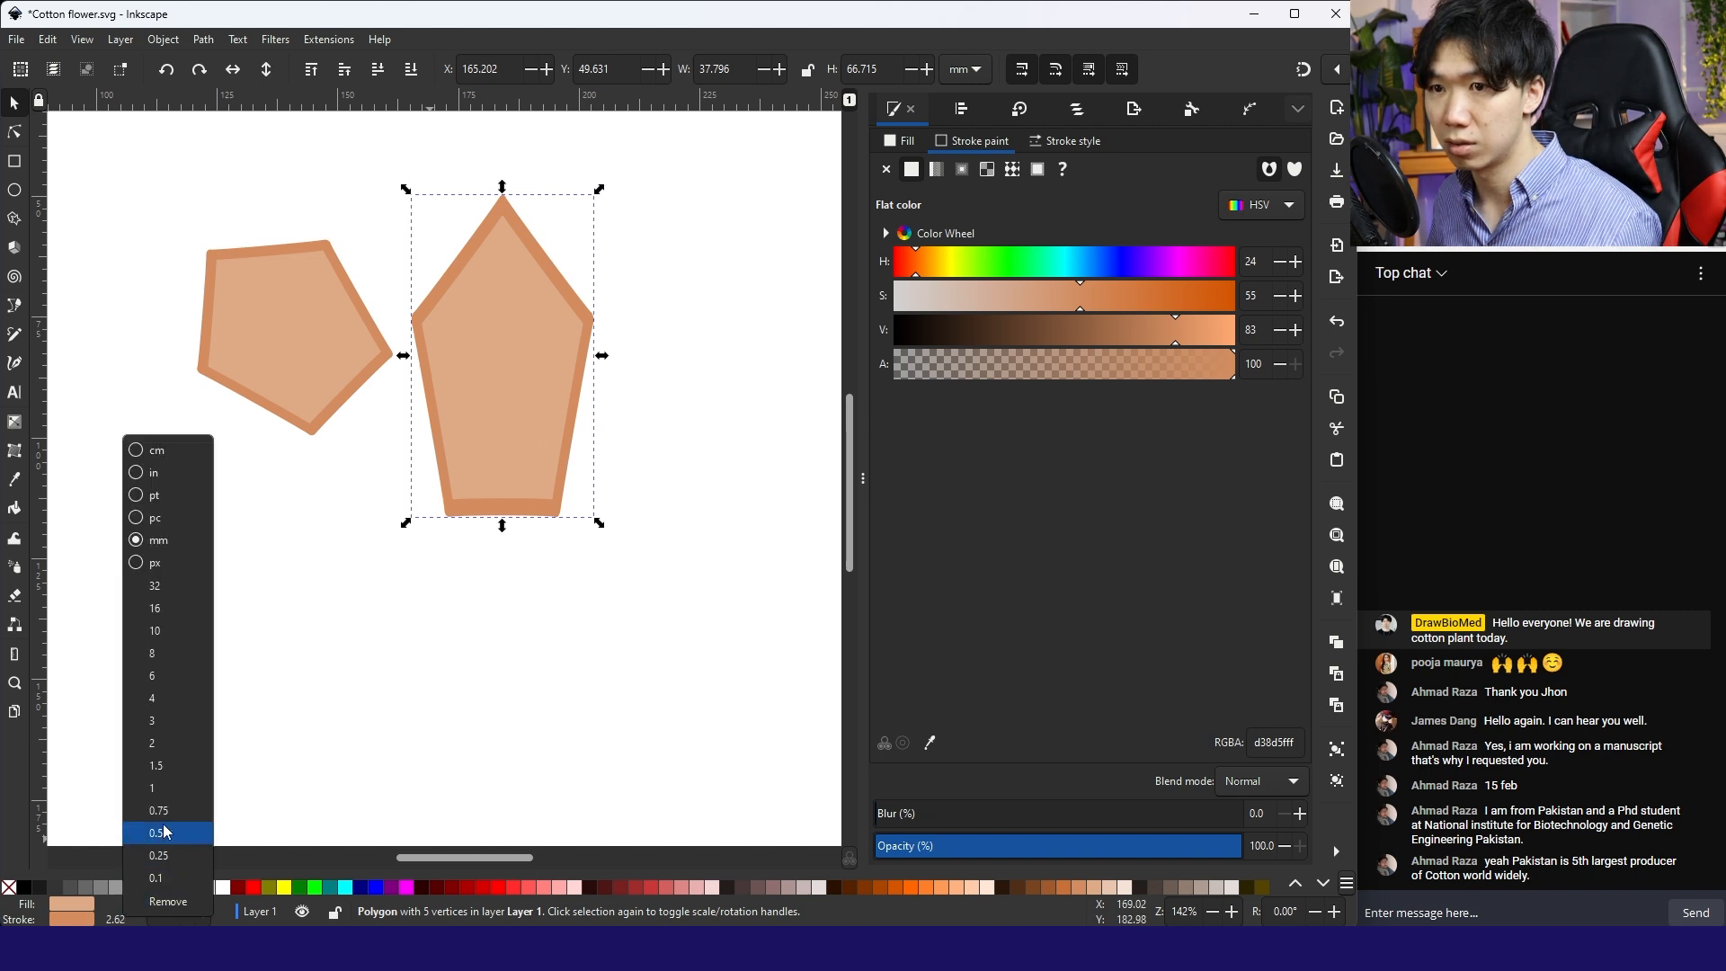
left_click(156, 786)
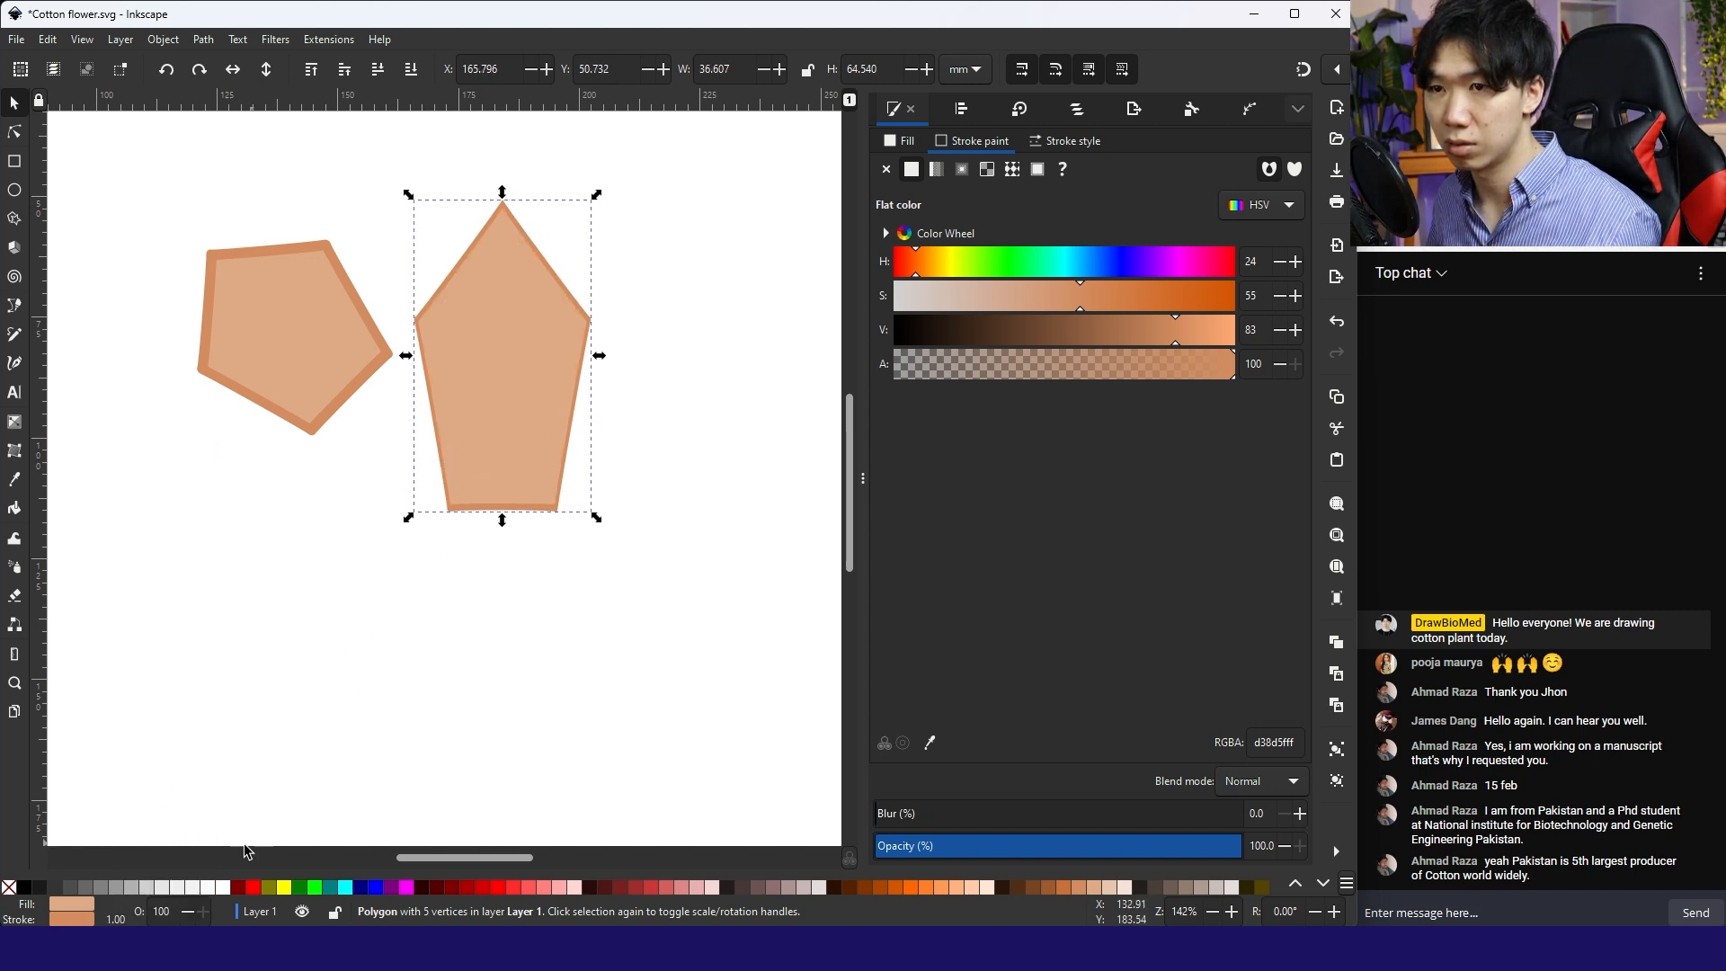
right_click(114, 919)
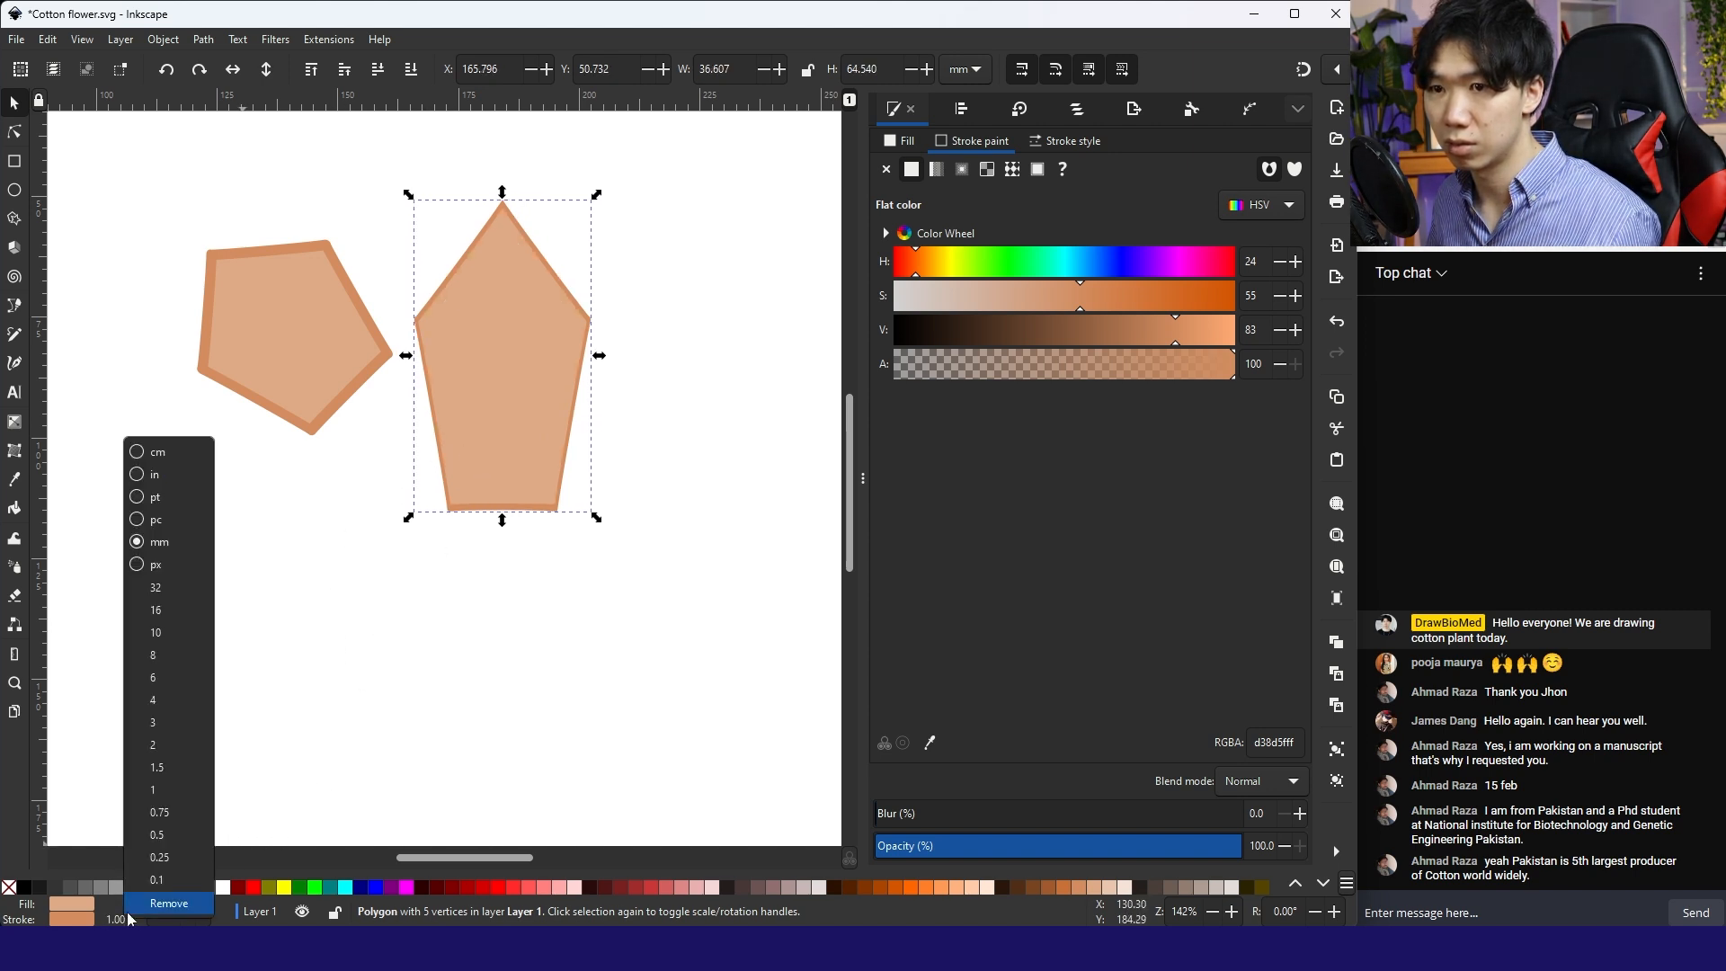
left_click(173, 903)
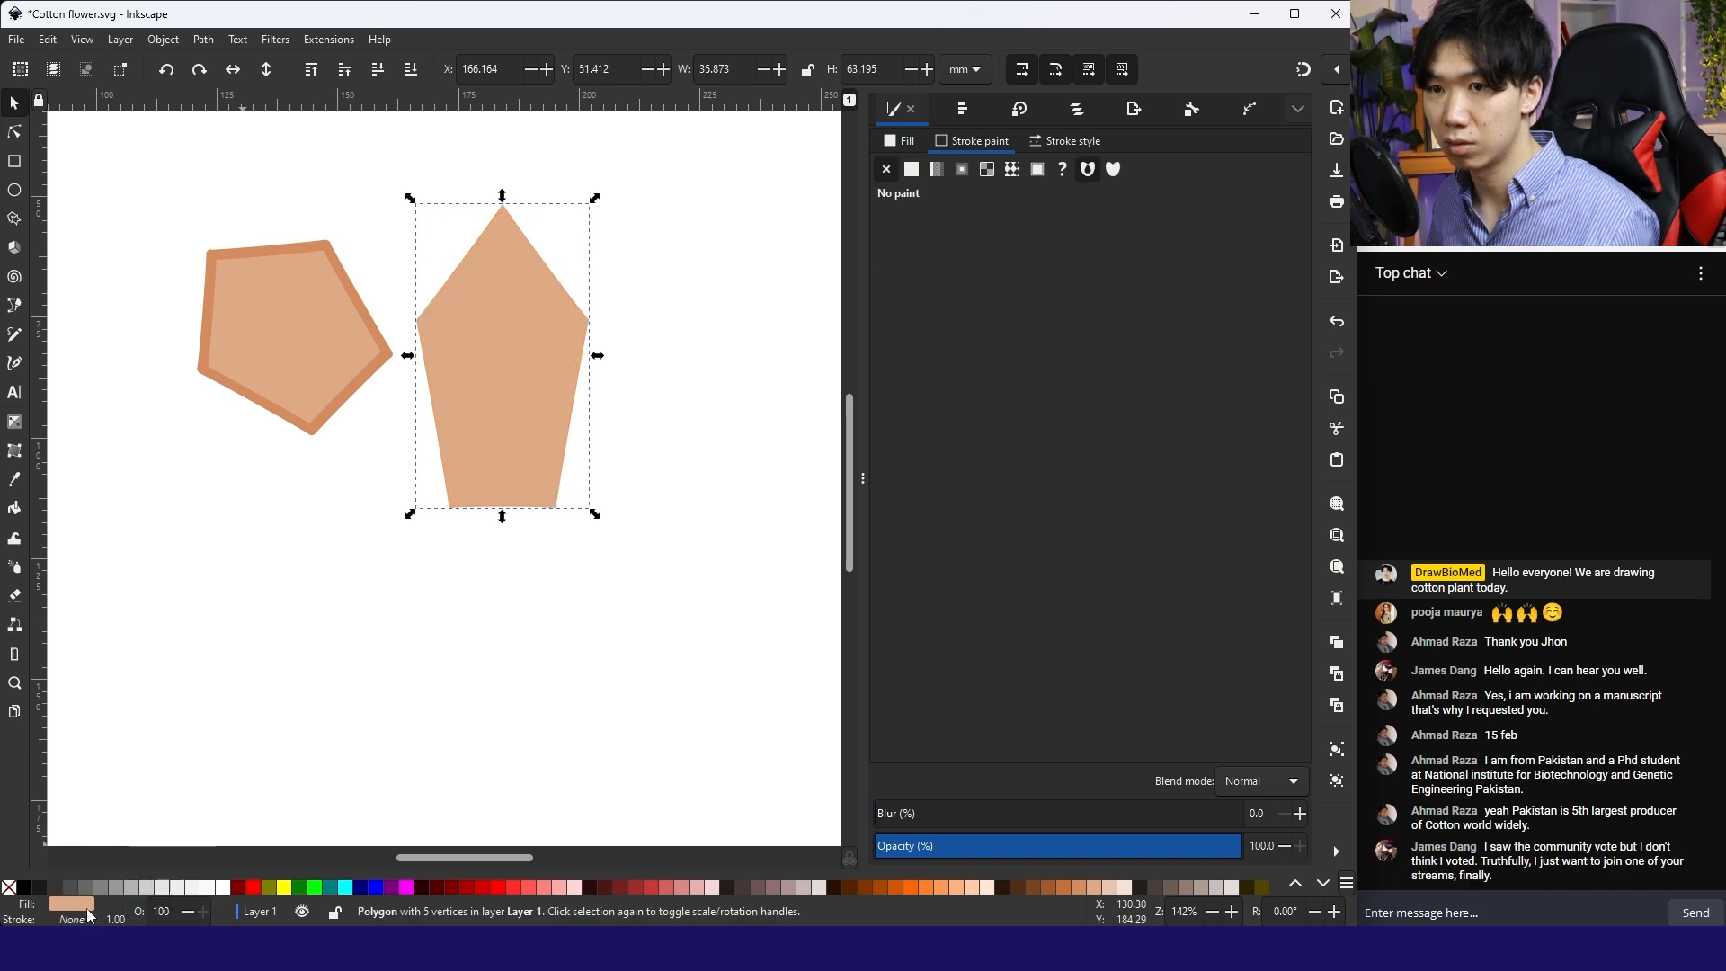
Step: Delete the regular pentagon beside the elongated one
scroll(469, 286, "up", 5)
left_click(374, 621)
key("Delete")
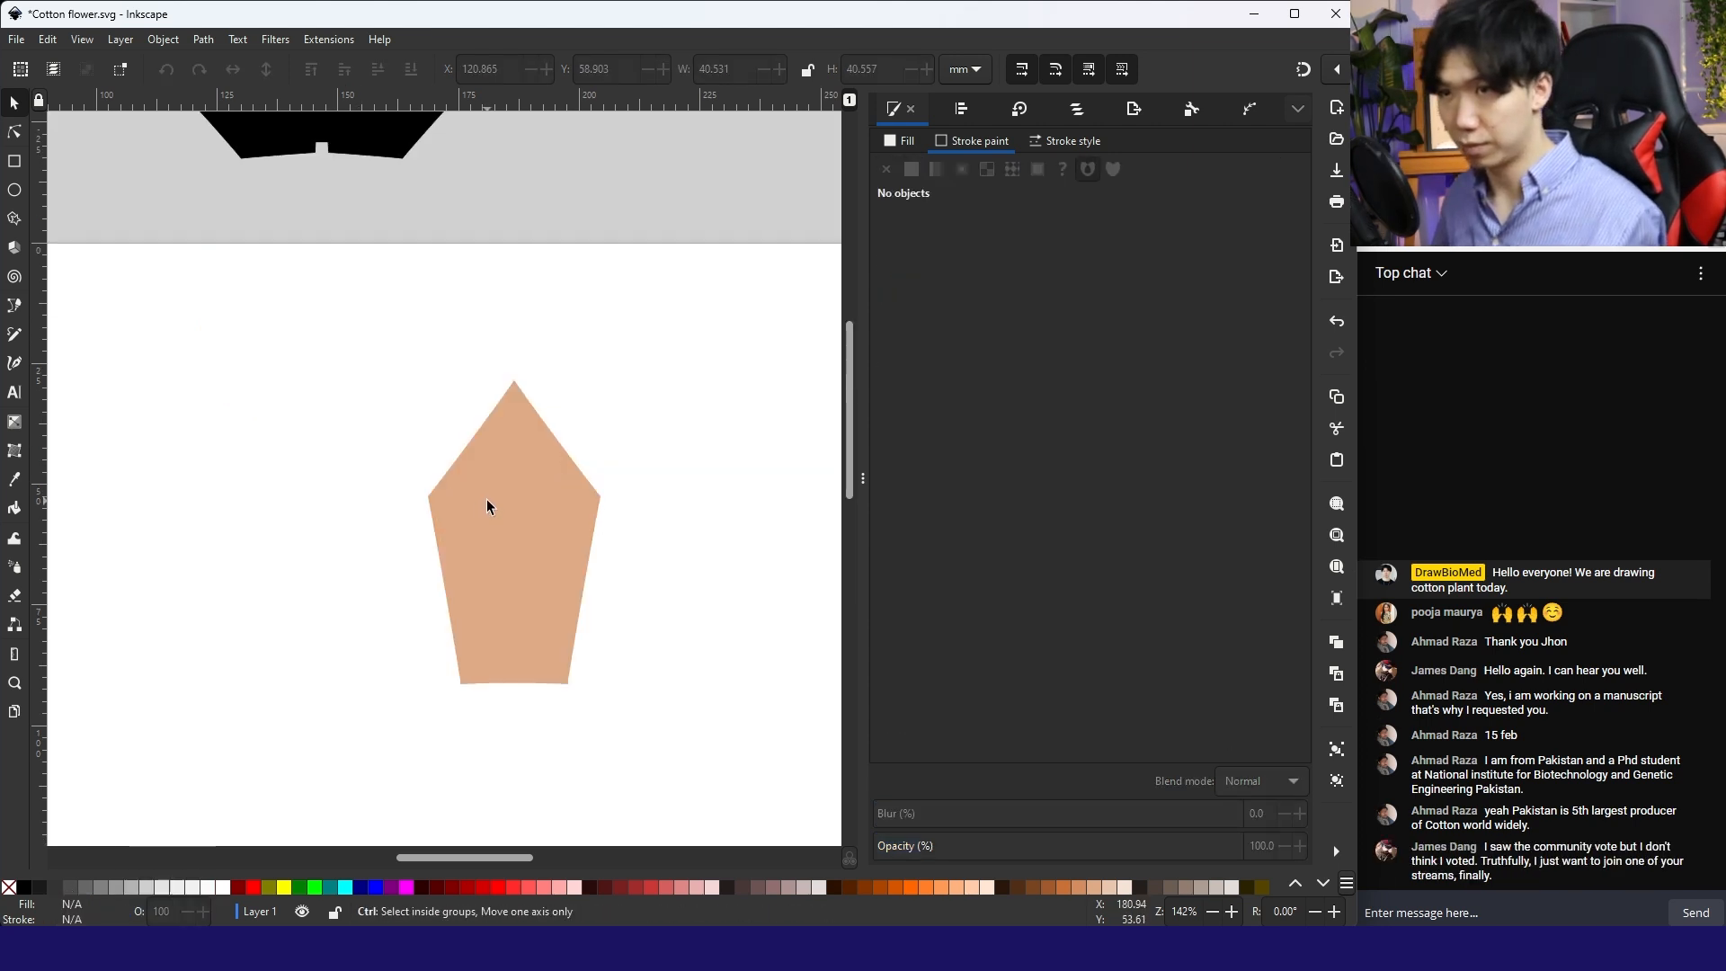
Step: Duplicate the elongated pentagon and rotate the copy outward into place as the leaf's upper-left lobe
scroll(487, 499, "down", 3)
left_click(506, 517)
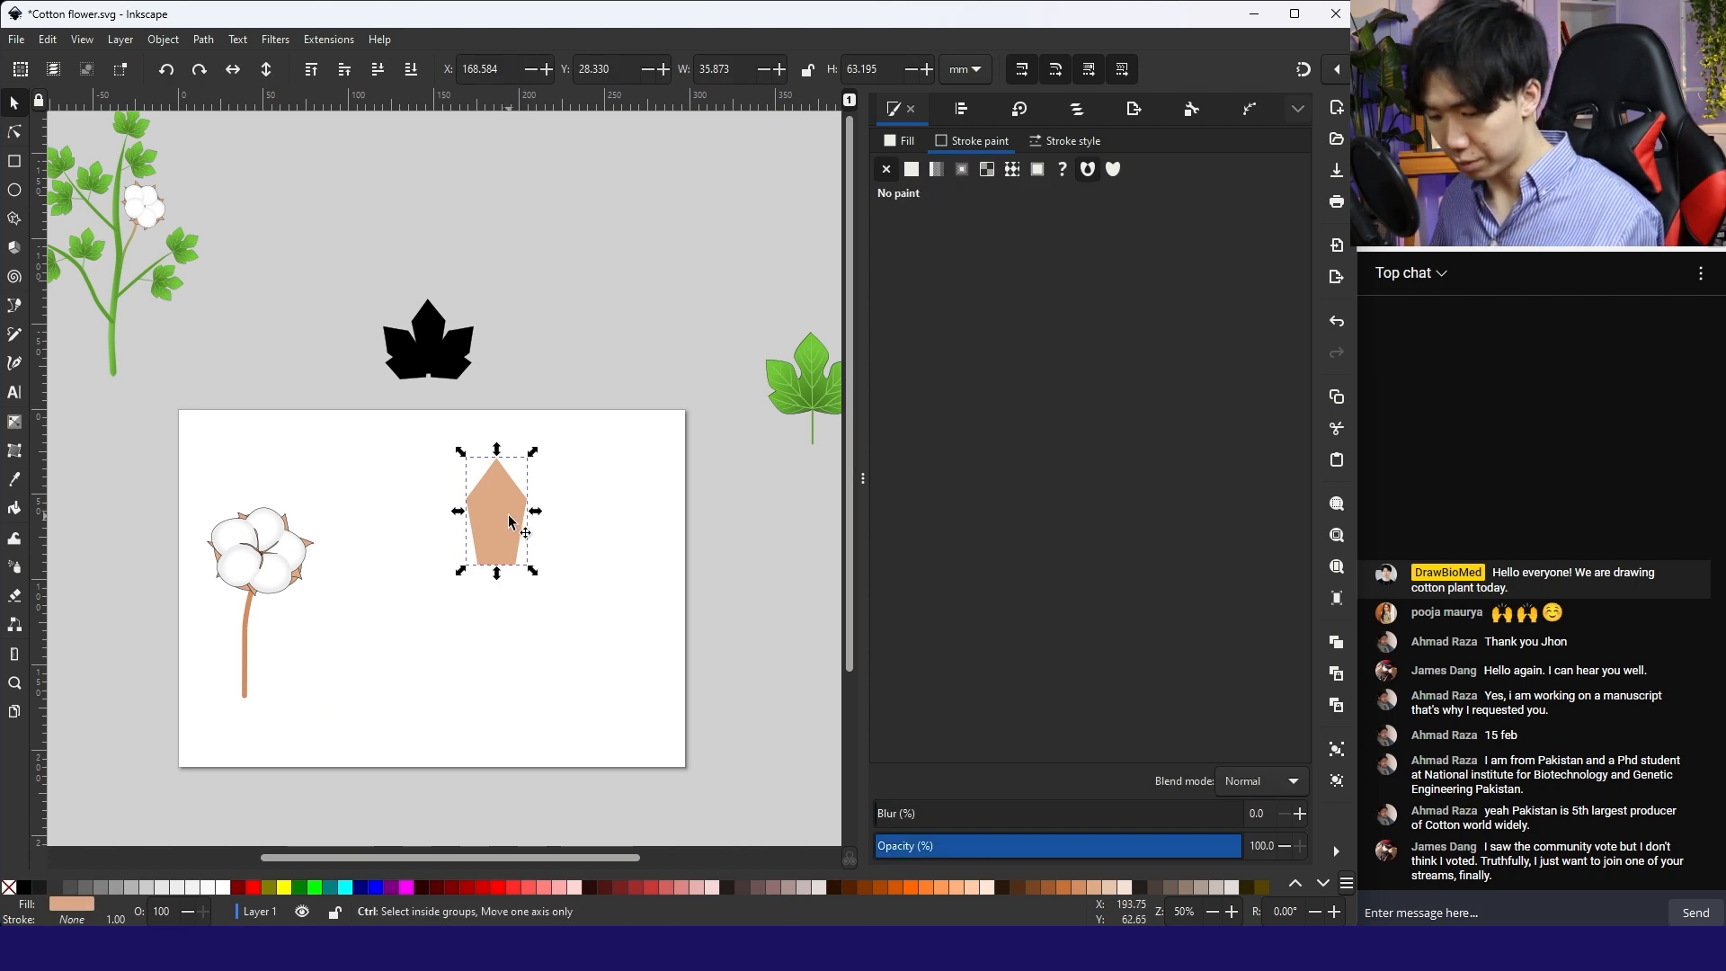
key("ctrl+d")
left_click_drag(508, 520, 431, 557)
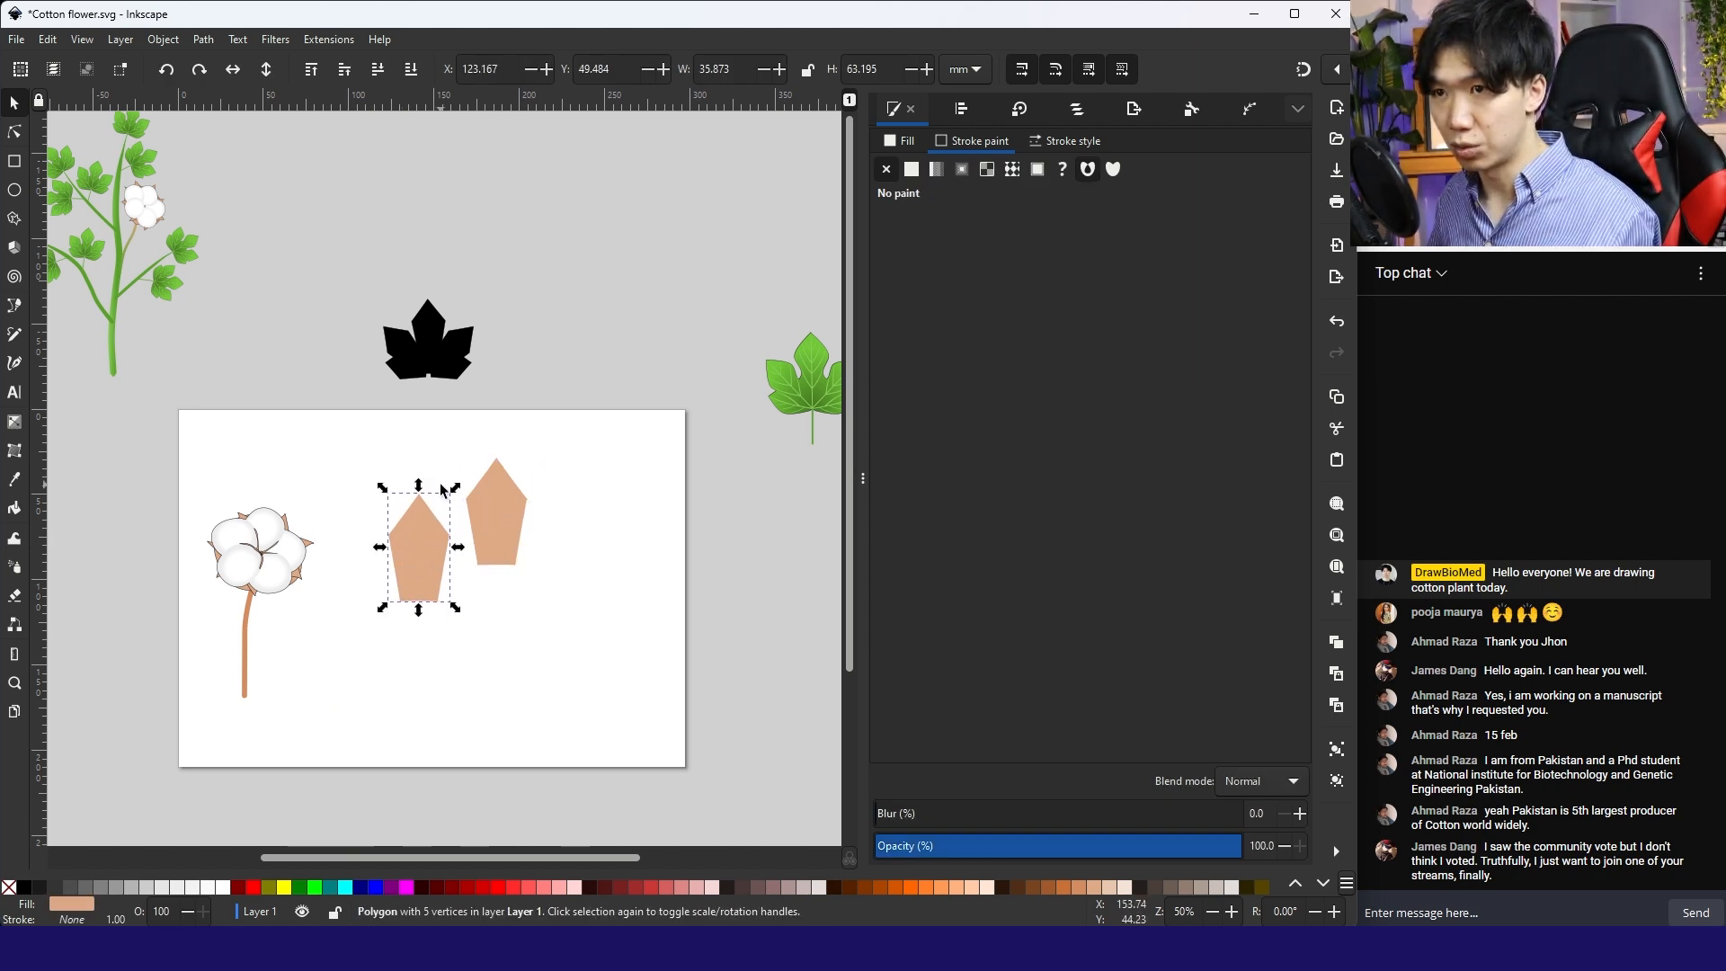
left_click_drag(455, 486, 444, 537)
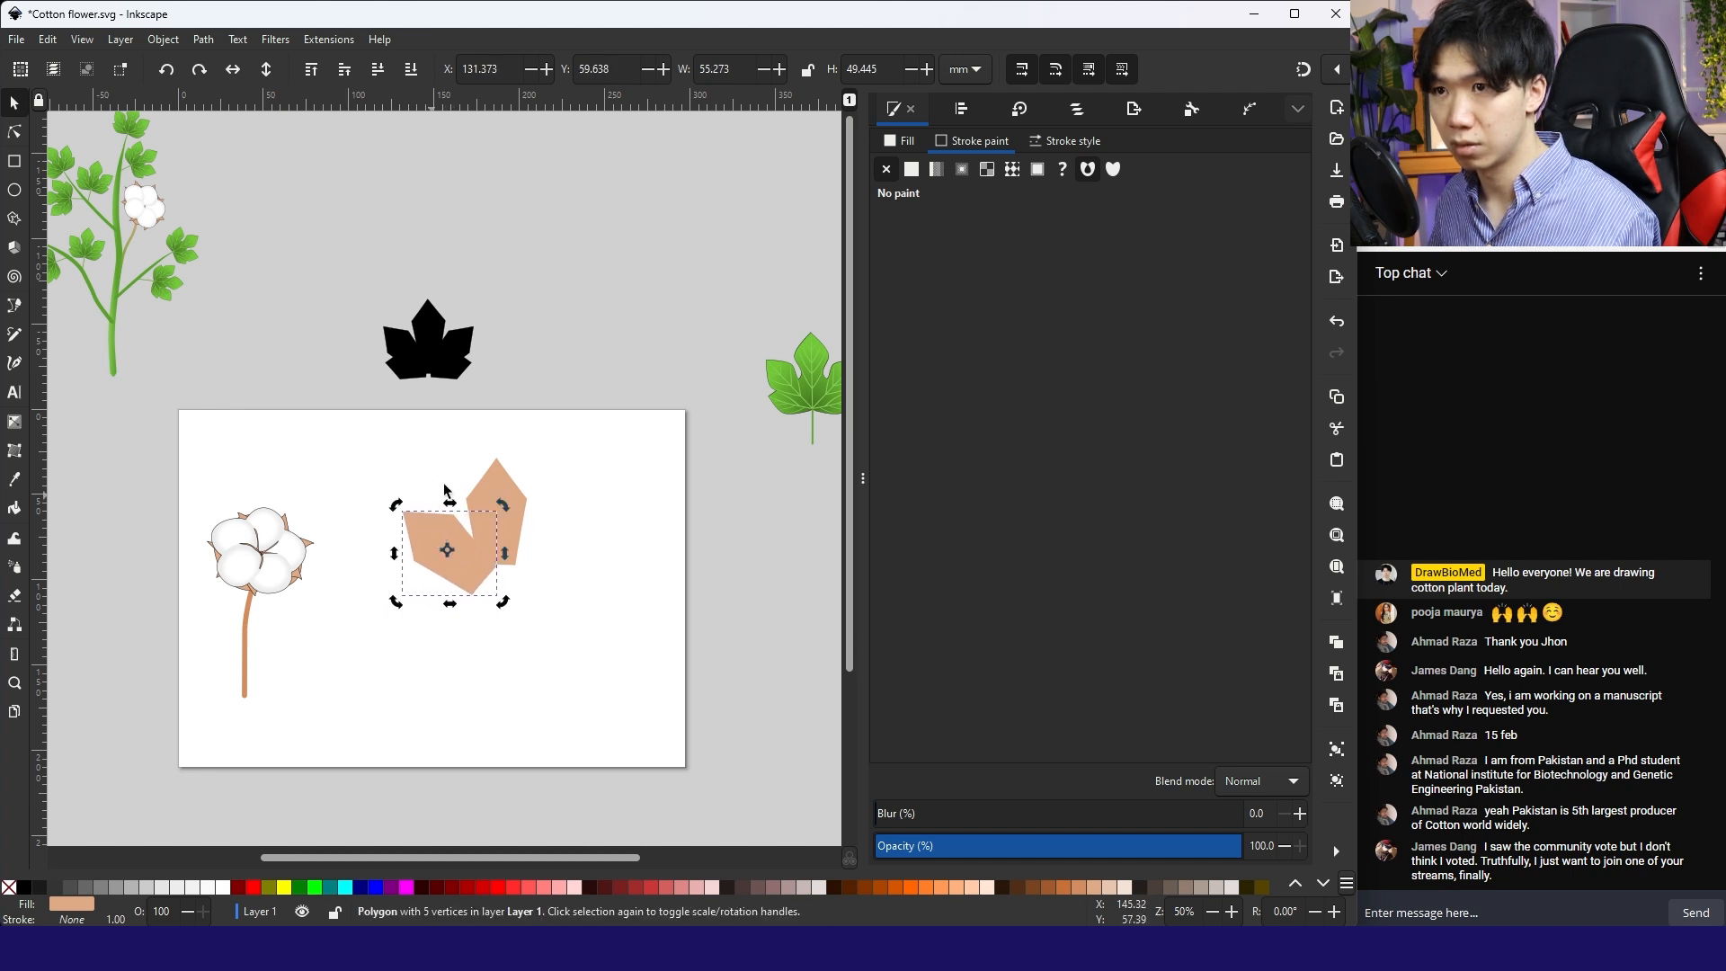
key("Escape")
Step: Paste a copy of the upper-left lobe, resized and rotated further, below it as the lower-left lobe
left_click(455, 568)
key("ctrl+c")
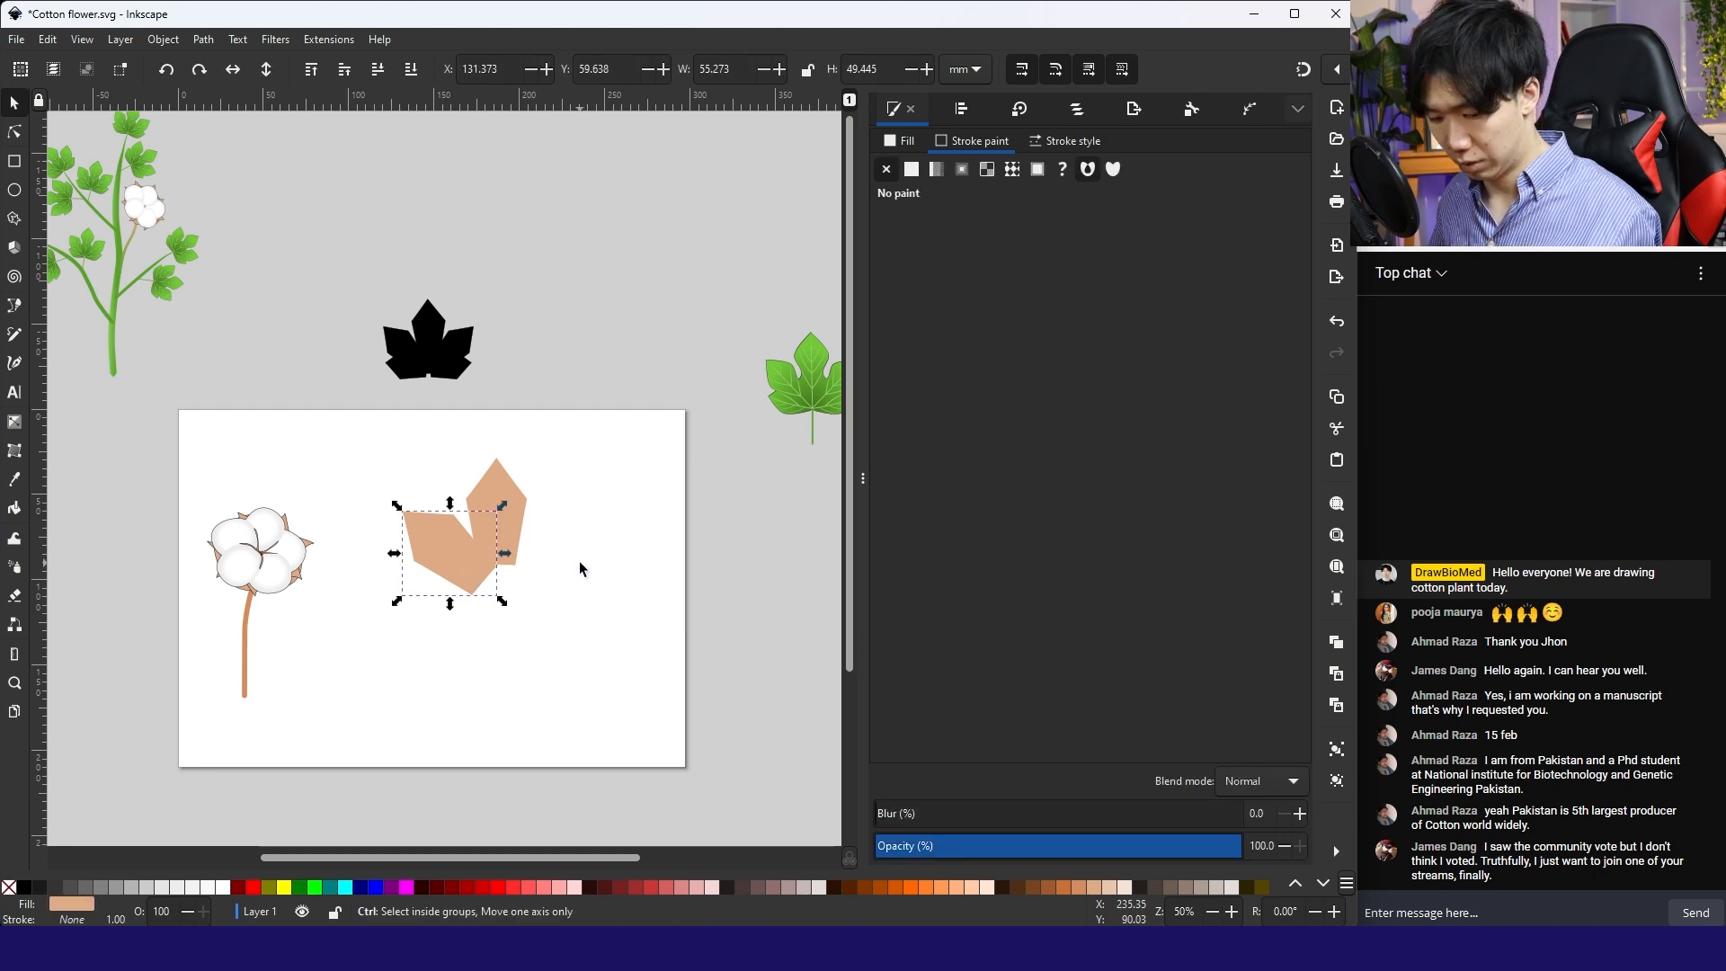
key("ctrl+v")
left_click(538, 525)
left_click_drag(633, 508, 585, 497)
left_click_drag(633, 561, 450, 591)
key("1")
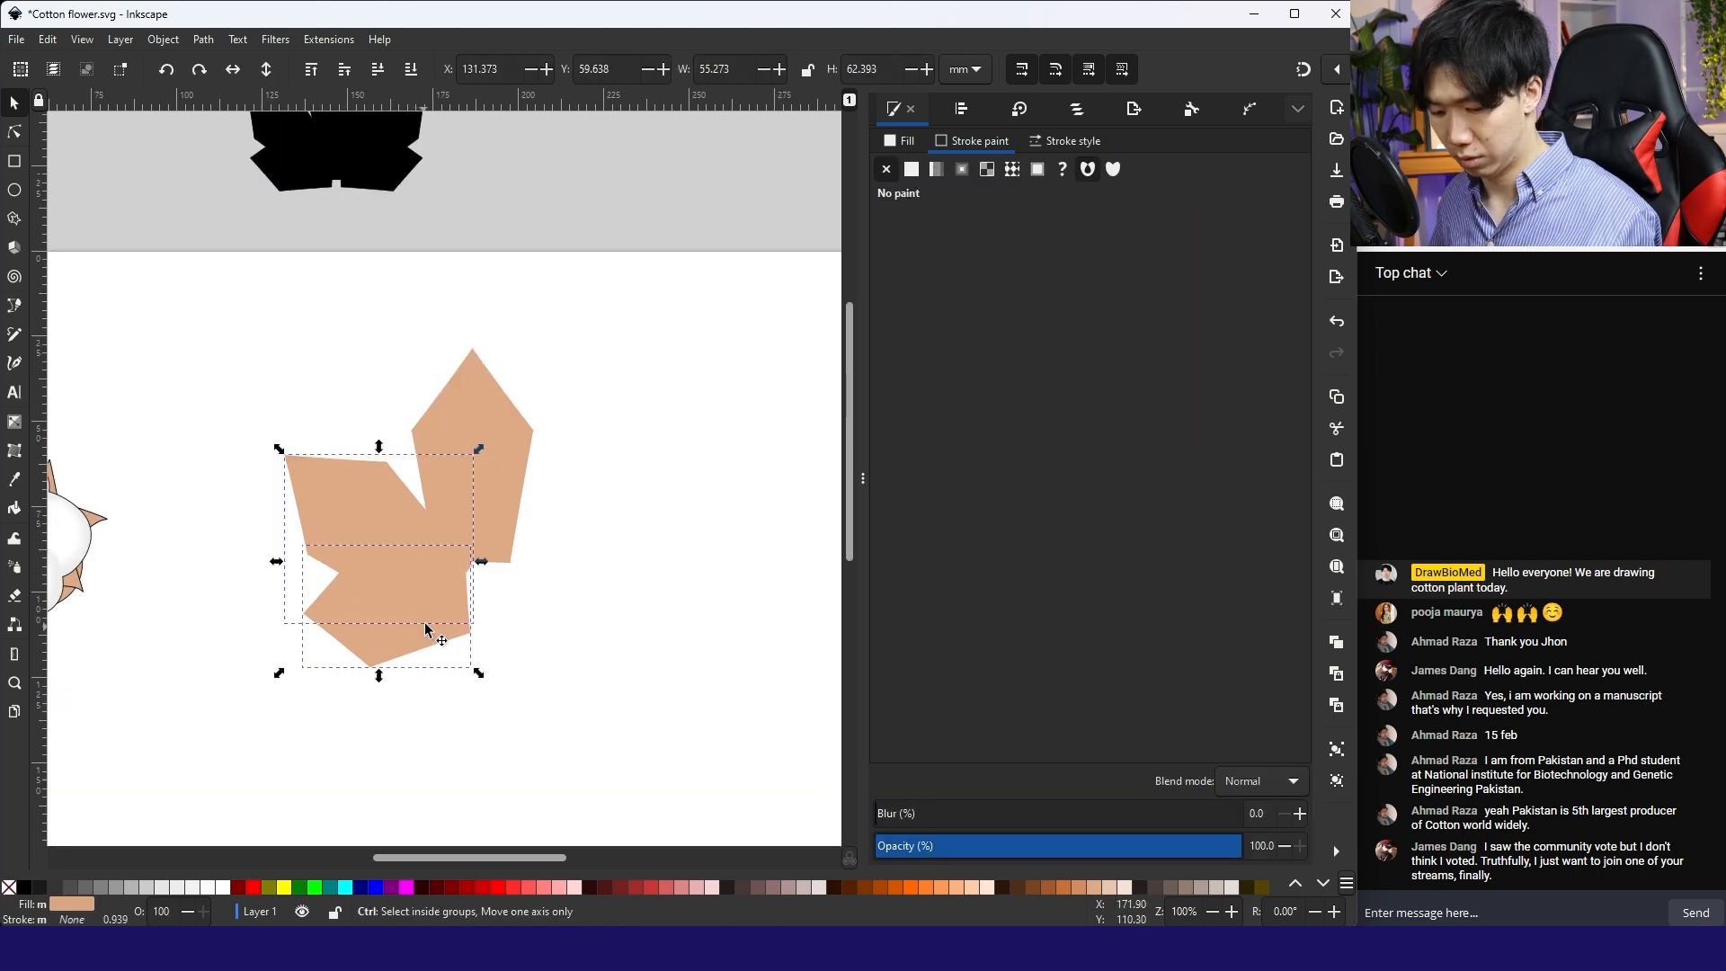
Step: Copy the two left lobes and mirror the copies horizontally onto the right side of the leaf
key("ctrl+v")
left_click_drag(611, 539, 616, 505)
left_click(230, 76)
key("Escape")
Step: Align the top edges of the upper-left and upper-right lobes relative to the last selected
left_click(574, 540)
left_click(374, 492, "shift")
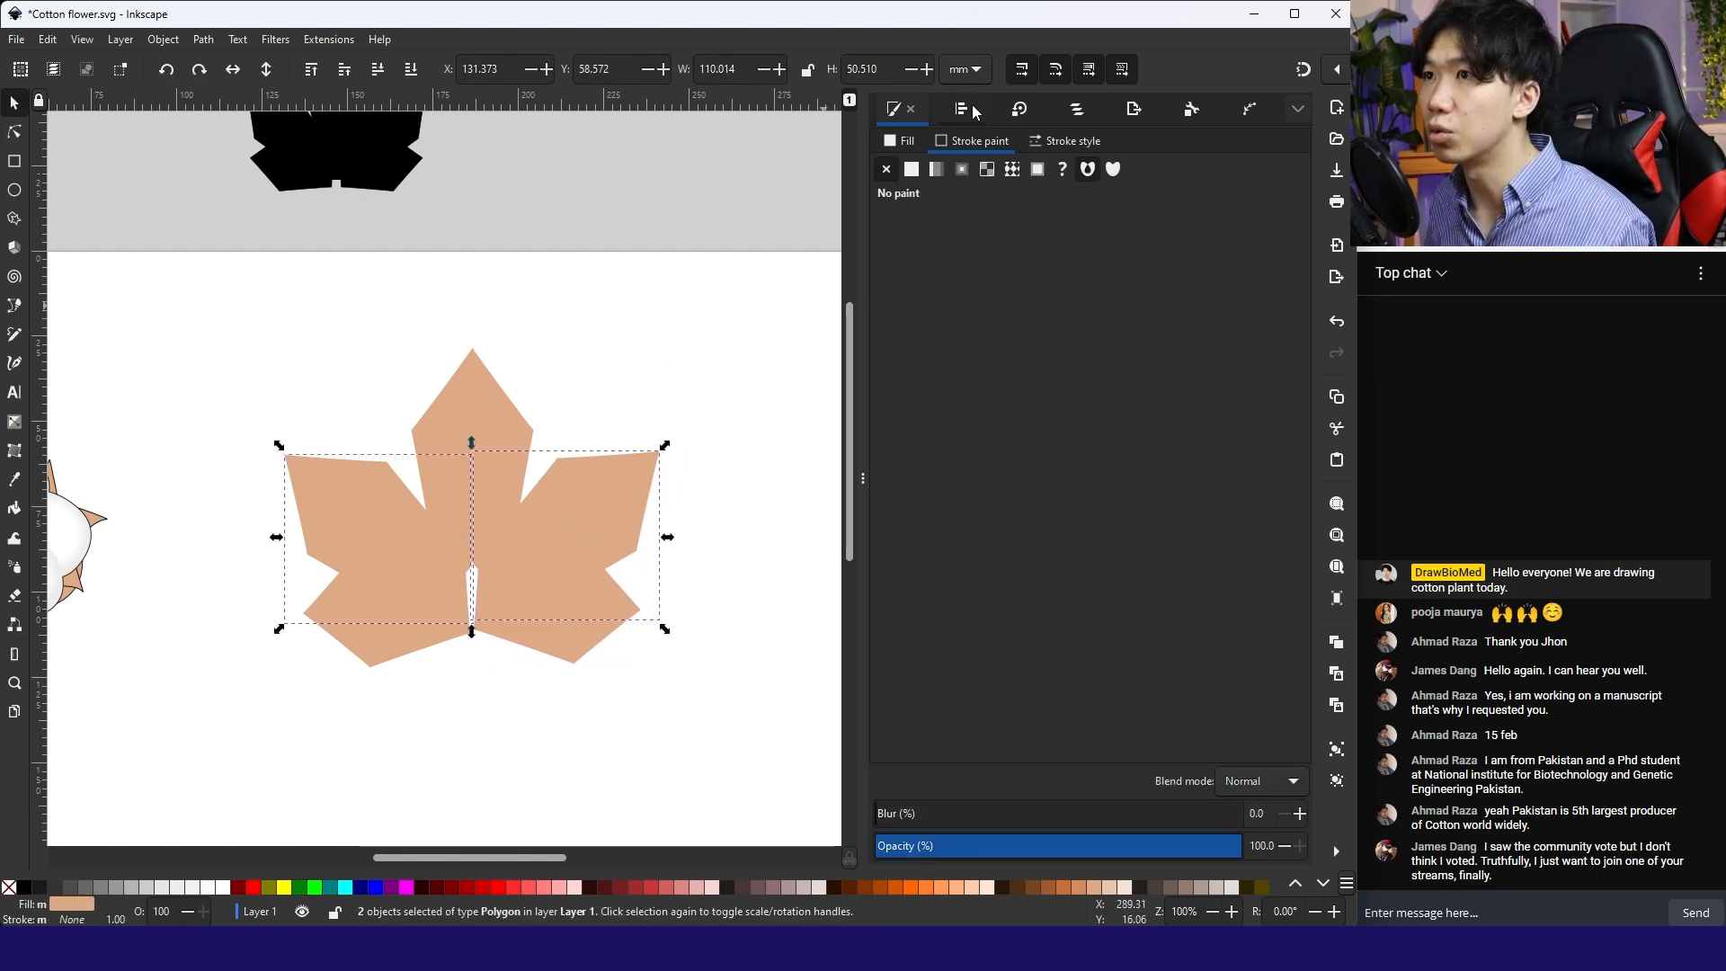
left_click(183, 43)
left_click(191, 637)
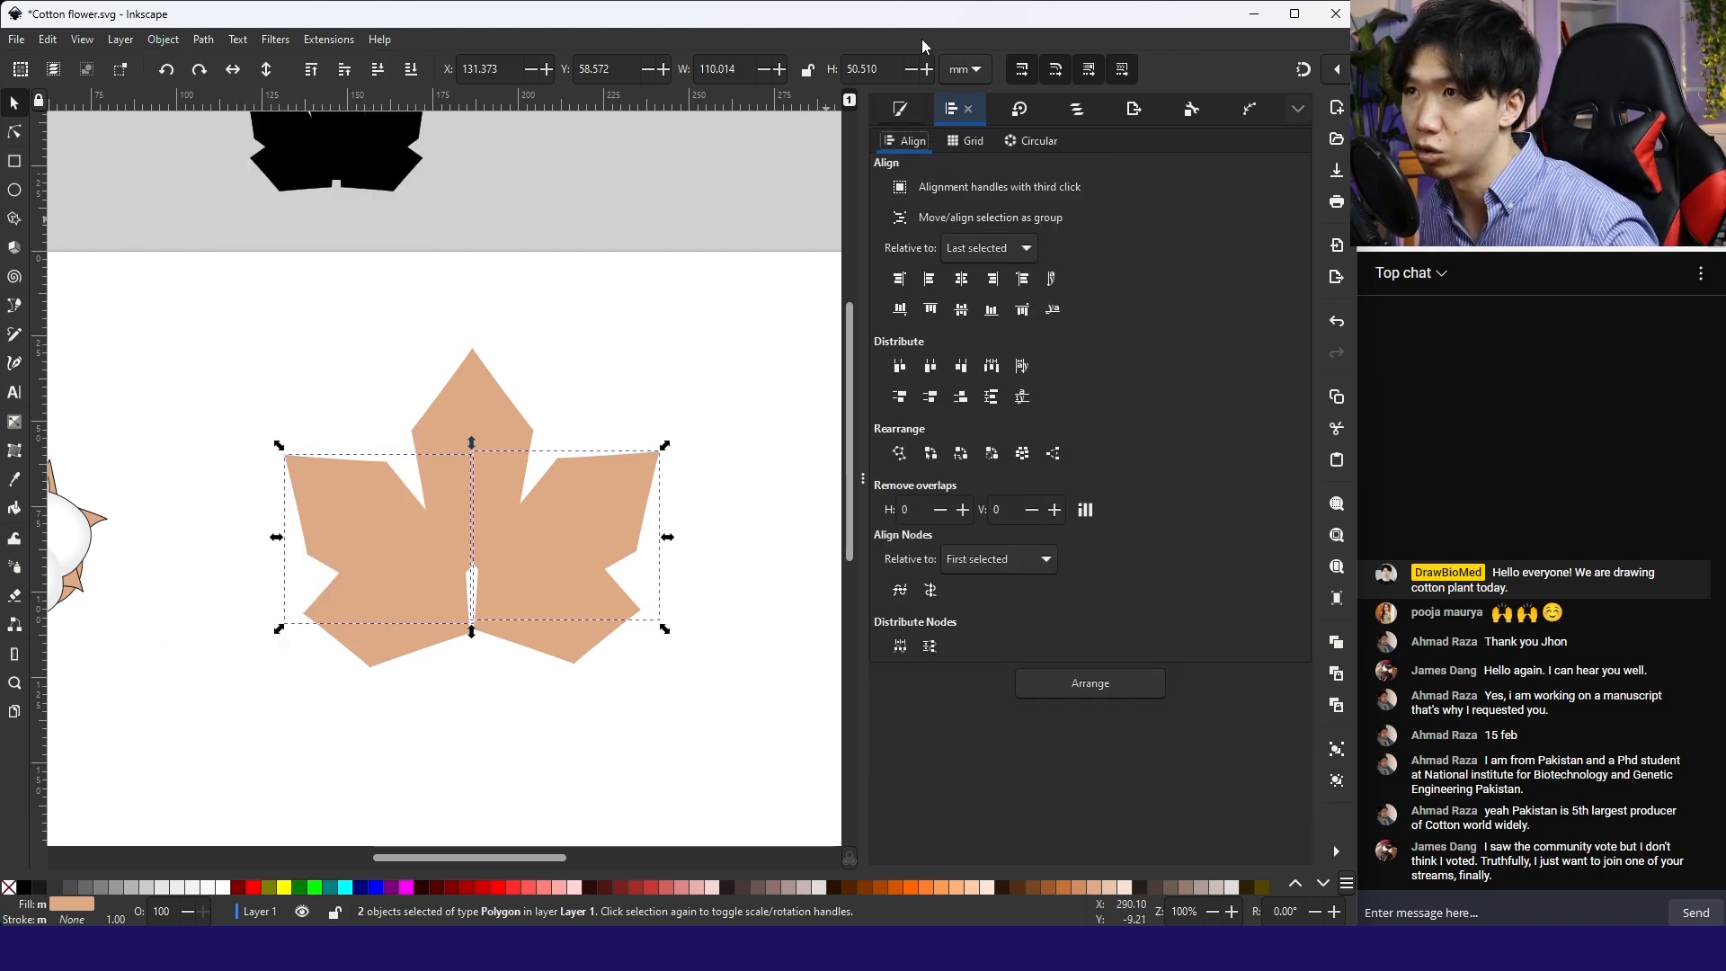
left_click(932, 310)
key("Escape")
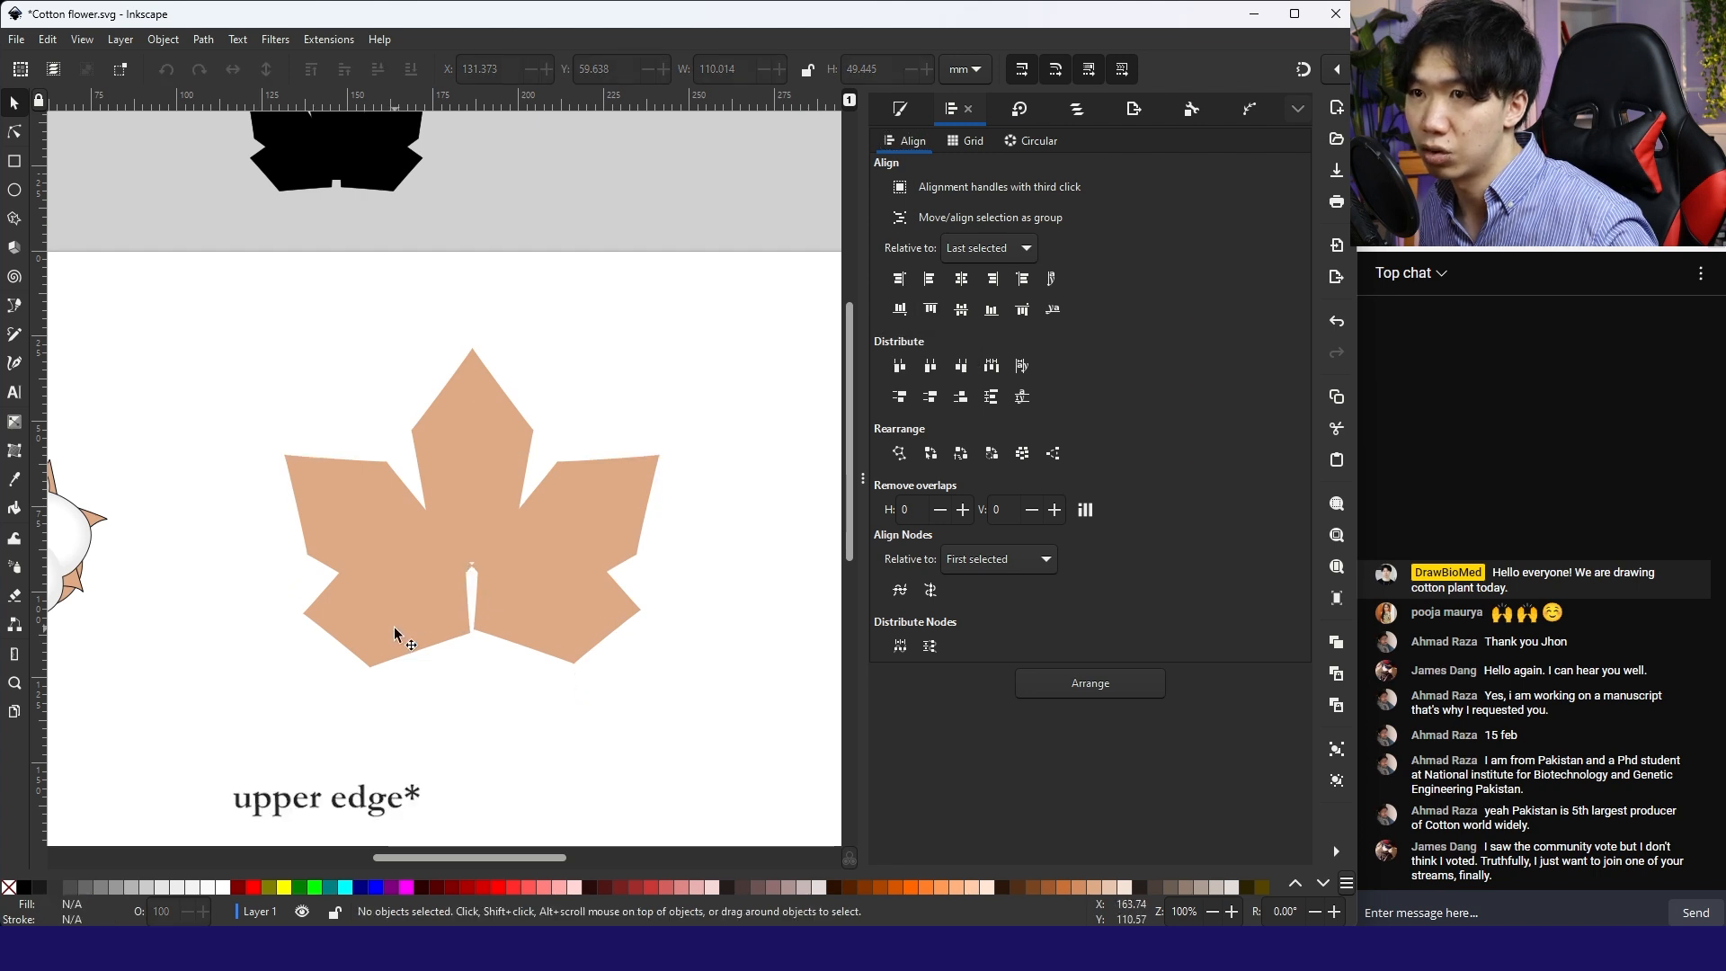
Step: Align the bottom edges of the lower-left and lower-right lobes
left_click(396, 631)
left_click(593, 636, "shift")
left_click(989, 310)
key("Escape")
Step: Distribute the middle and two upper side lobes horizontally with even spacing between centers, and save the file
left_click(468, 430)
left_click(361, 484, "shift")
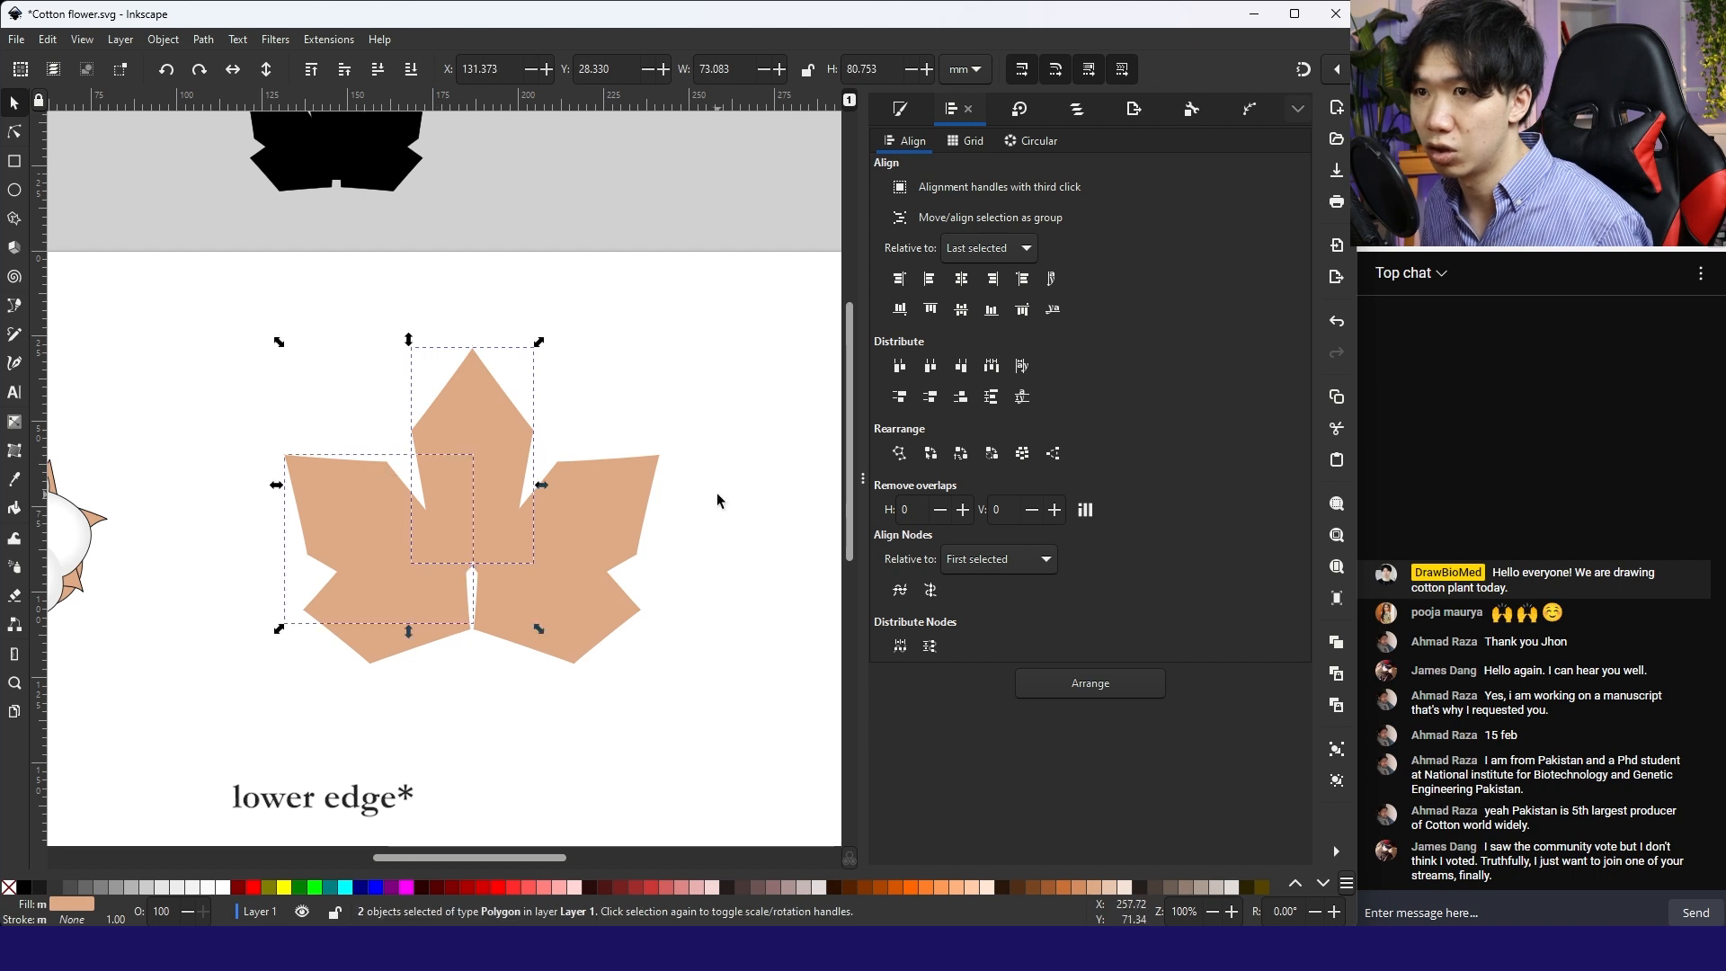
left_click(610, 497, "shift")
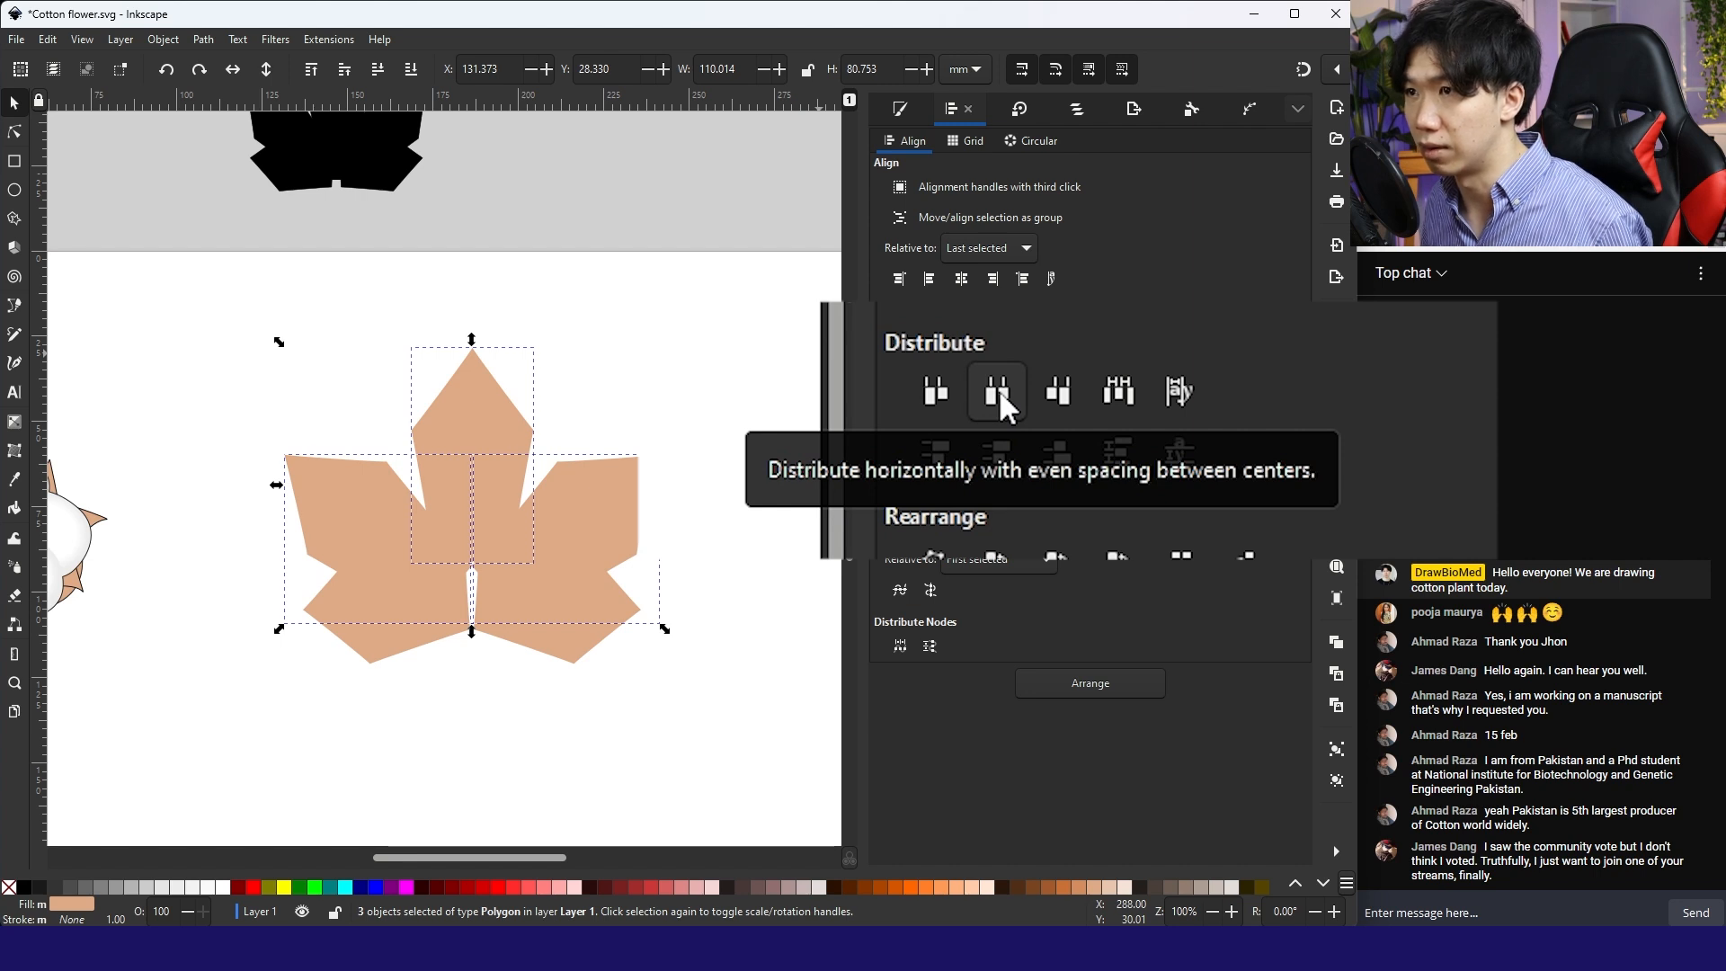
left_click(932, 368)
left_click(622, 394)
key("ctrl+s")
Step: Draw a rectangle about 12 by 21 mm and place it over the gap at the leaf's center
scroll(500, 475, "down", 2)
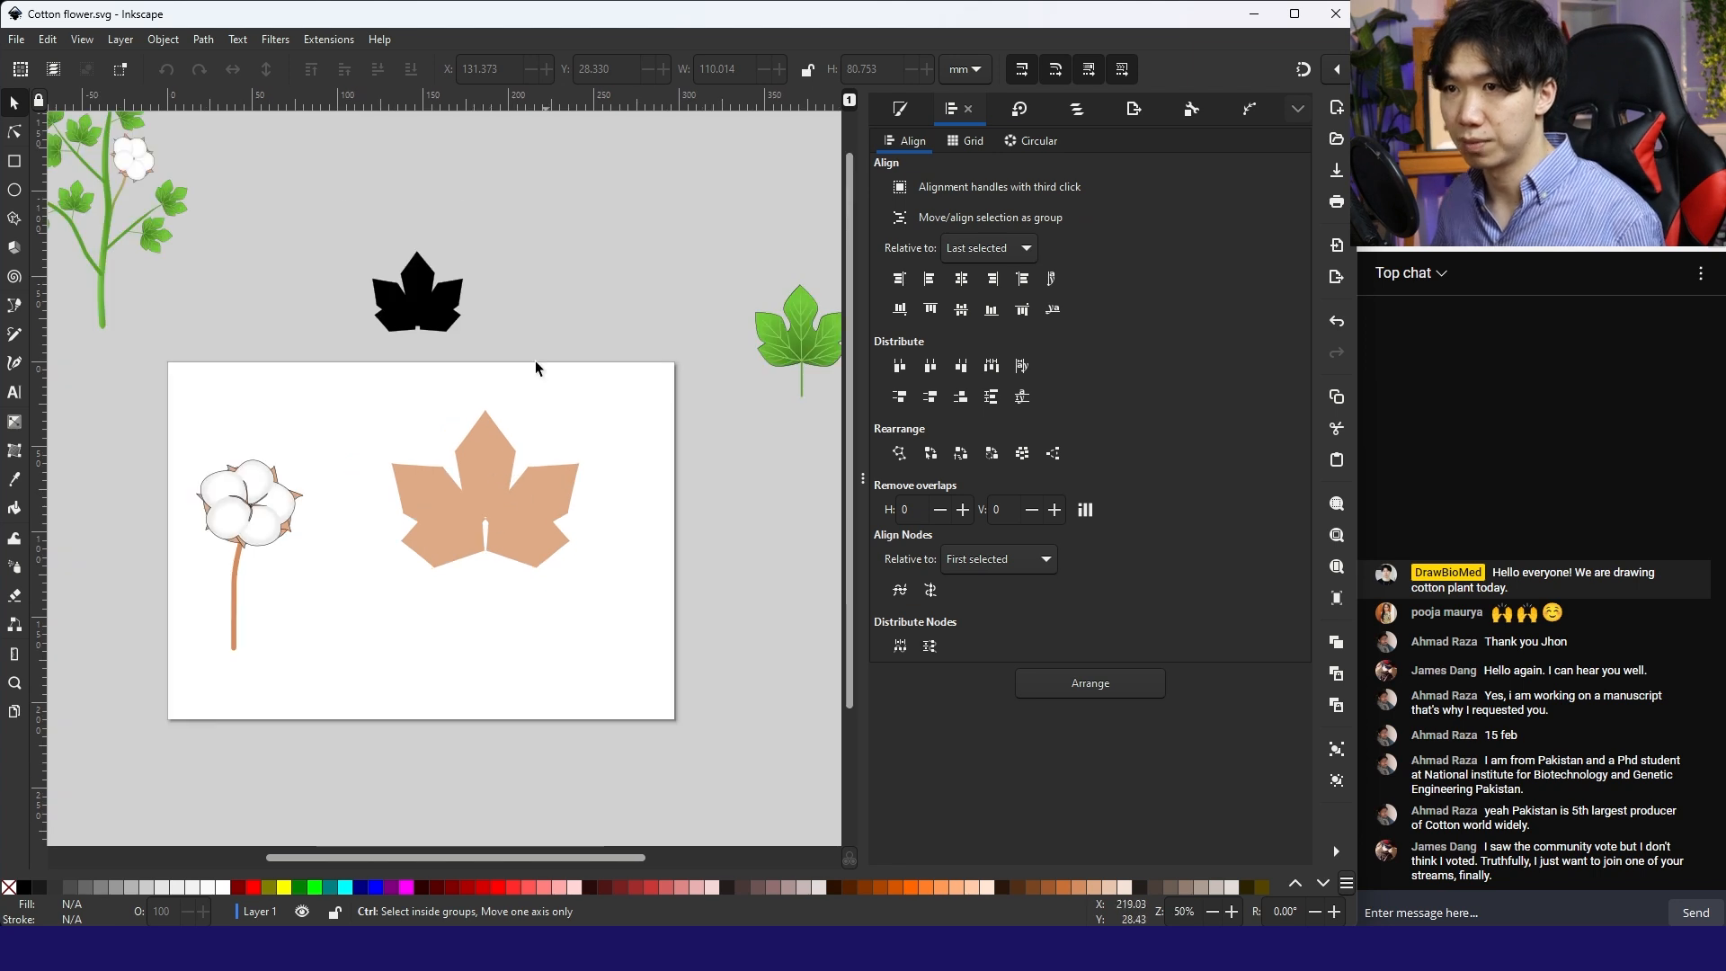
scroll(494, 432, "up", 2)
key("r")
left_click_drag(429, 706, 470, 777)
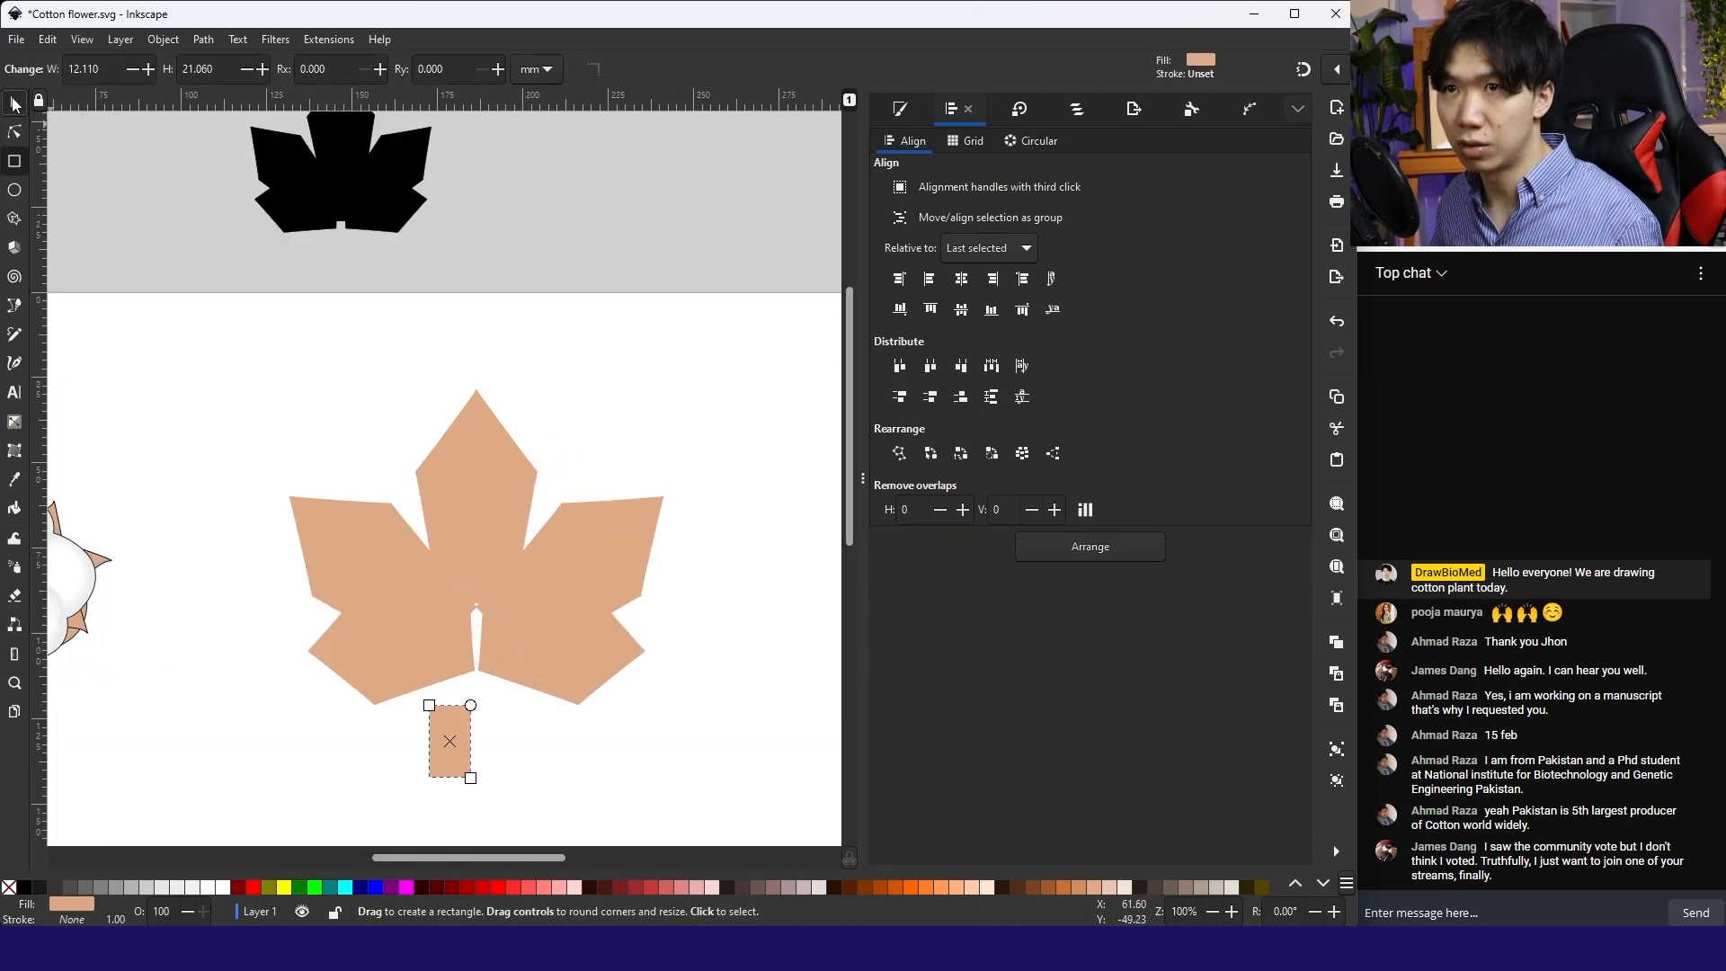
key("s")
left_click_drag(461, 717, 488, 602)
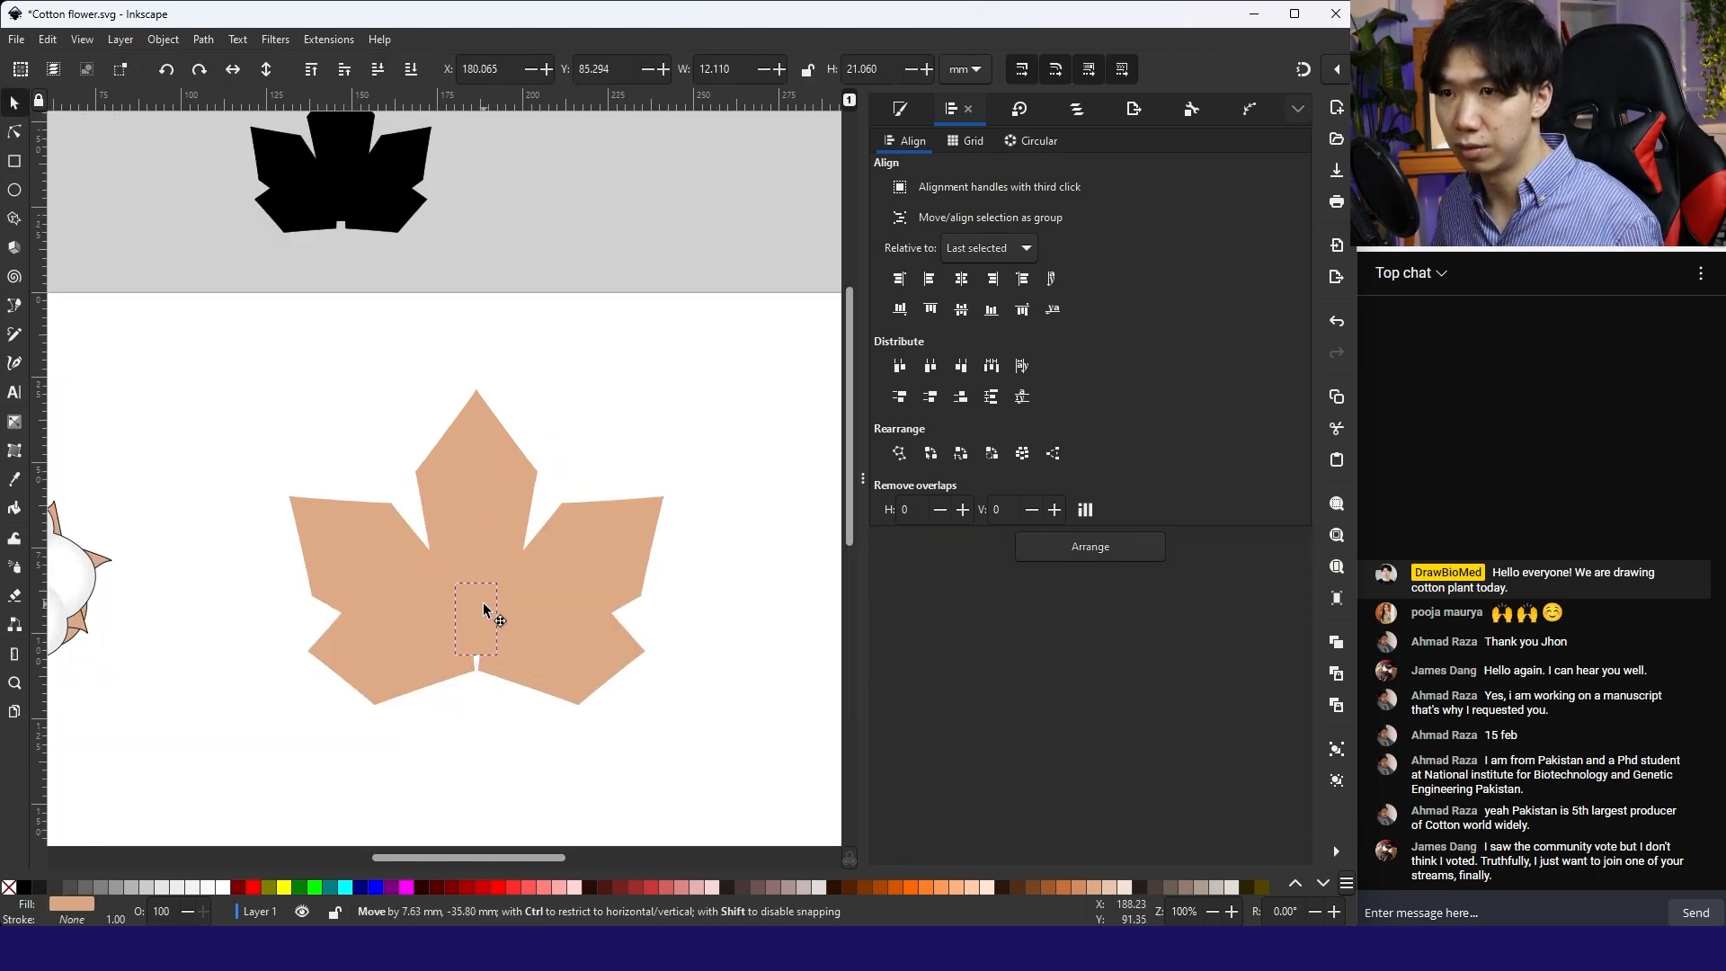
Step: Unite the five lobes and the rectangle into a single leaf path with Union
left_click(473, 424, "shift")
key("ctrl+a")
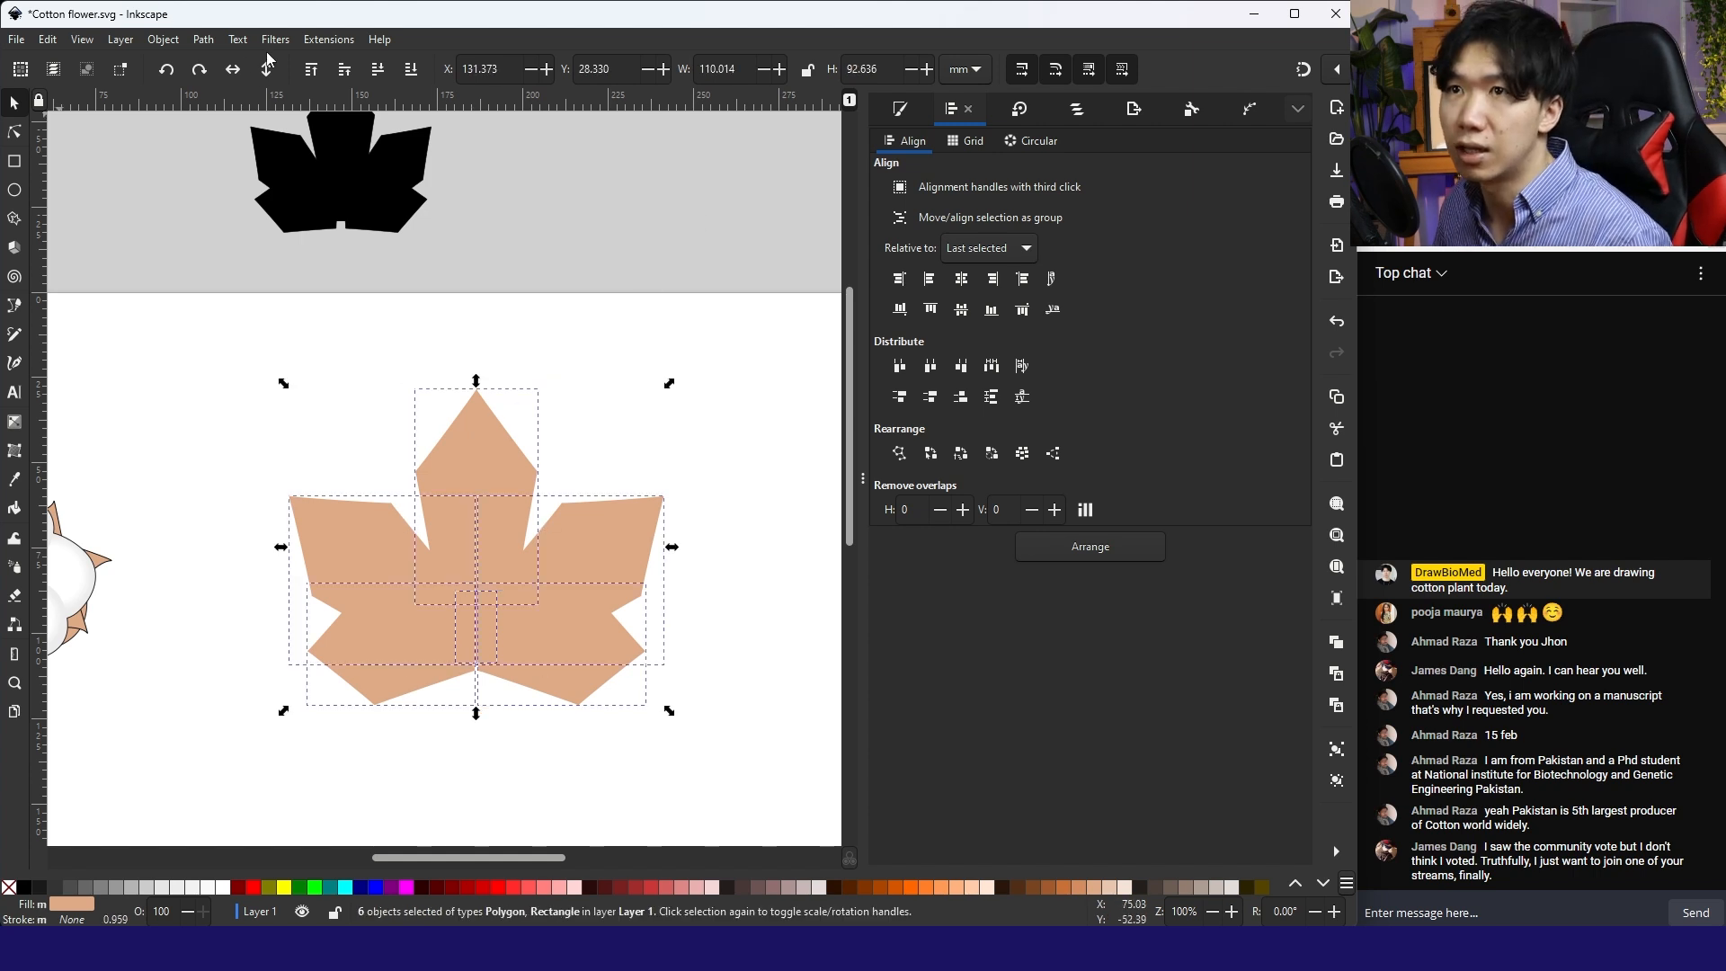
left_click(202, 40)
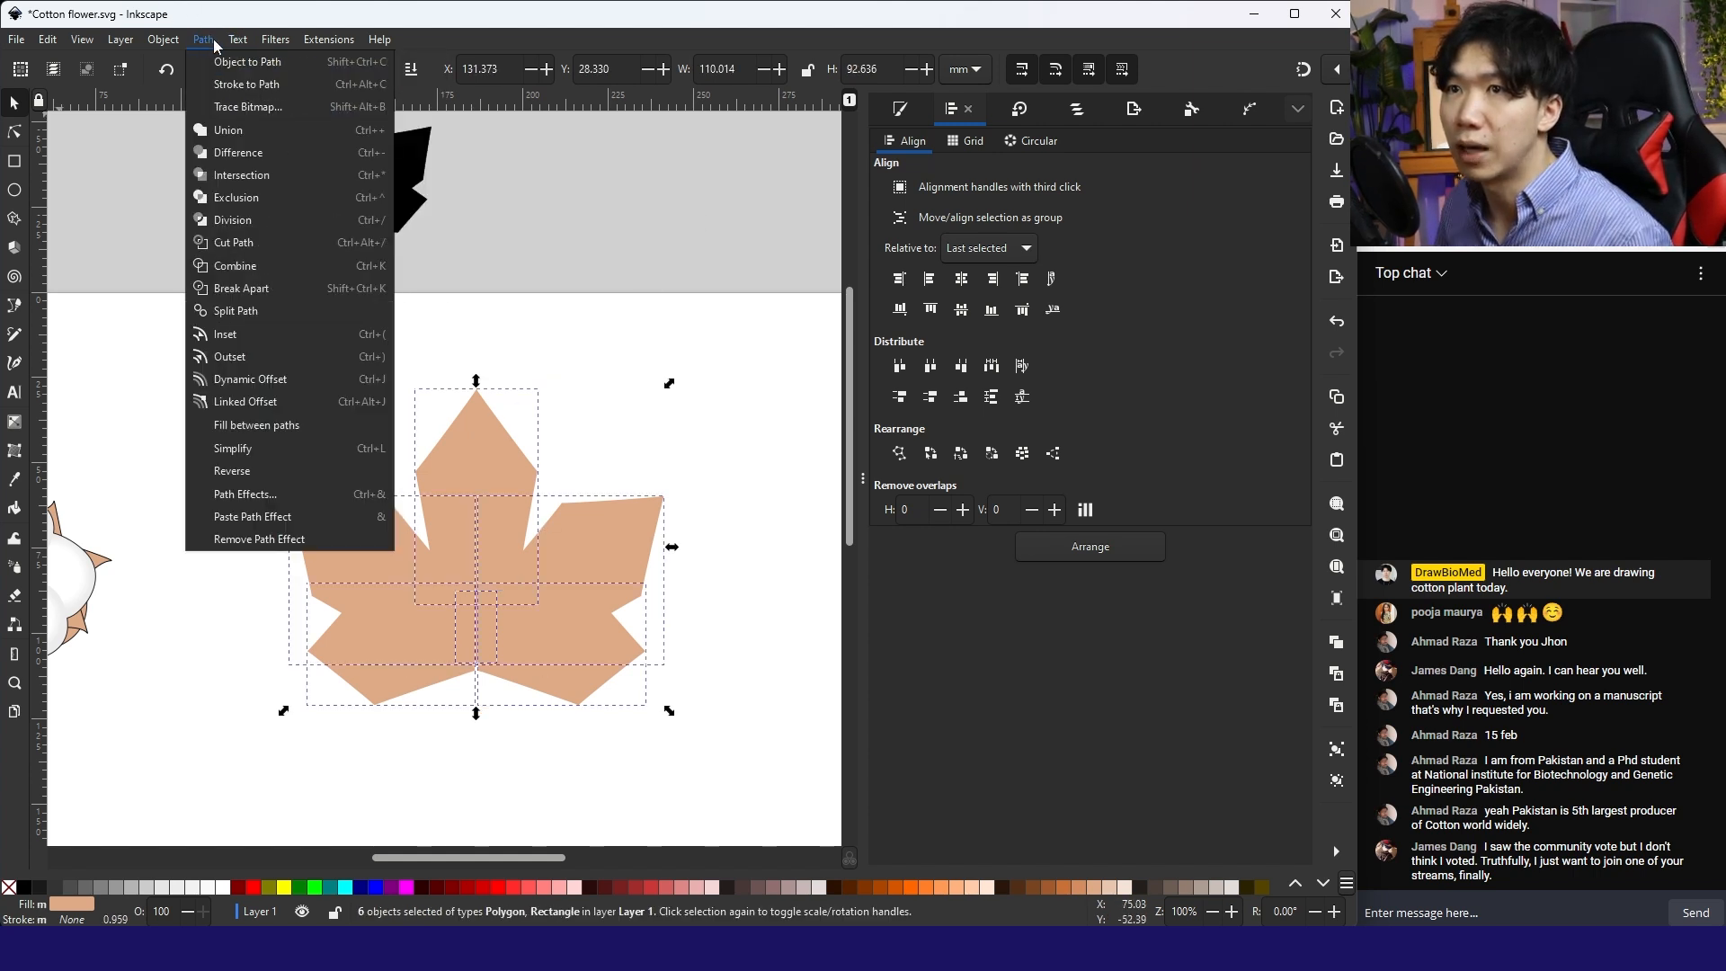
left_click(232, 129)
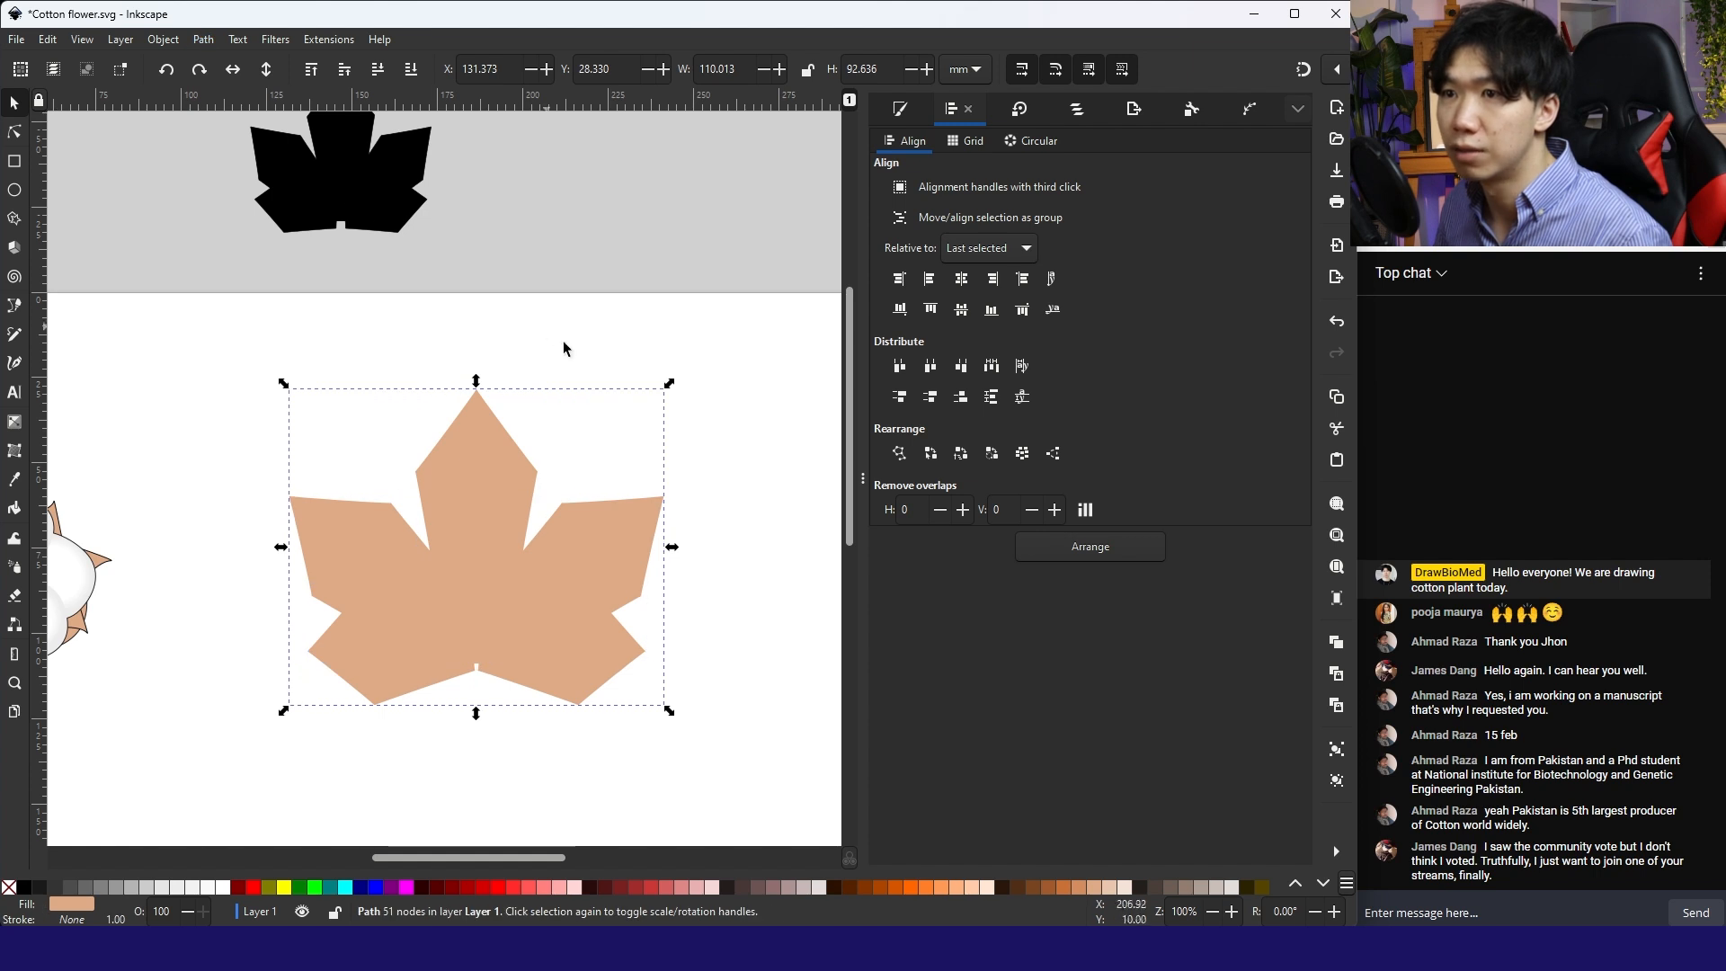
Step: Make the two notch nodes on either side of the middle lobe's base auto-smooth
key("3")
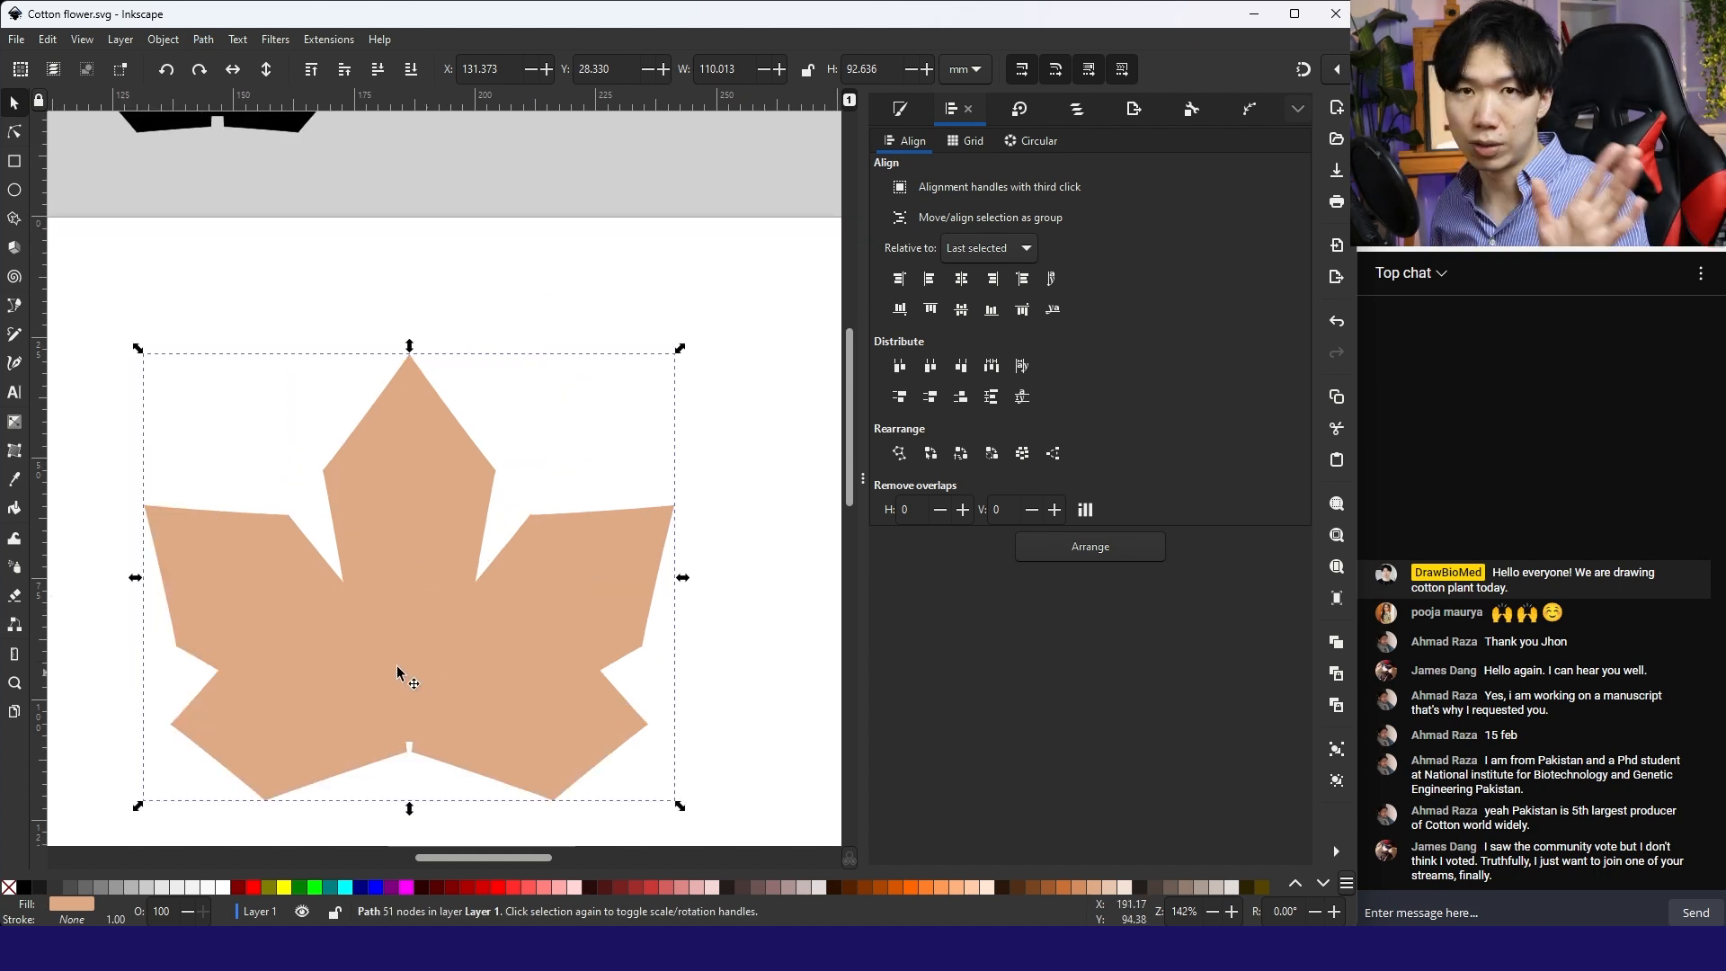
left_click(13, 137)
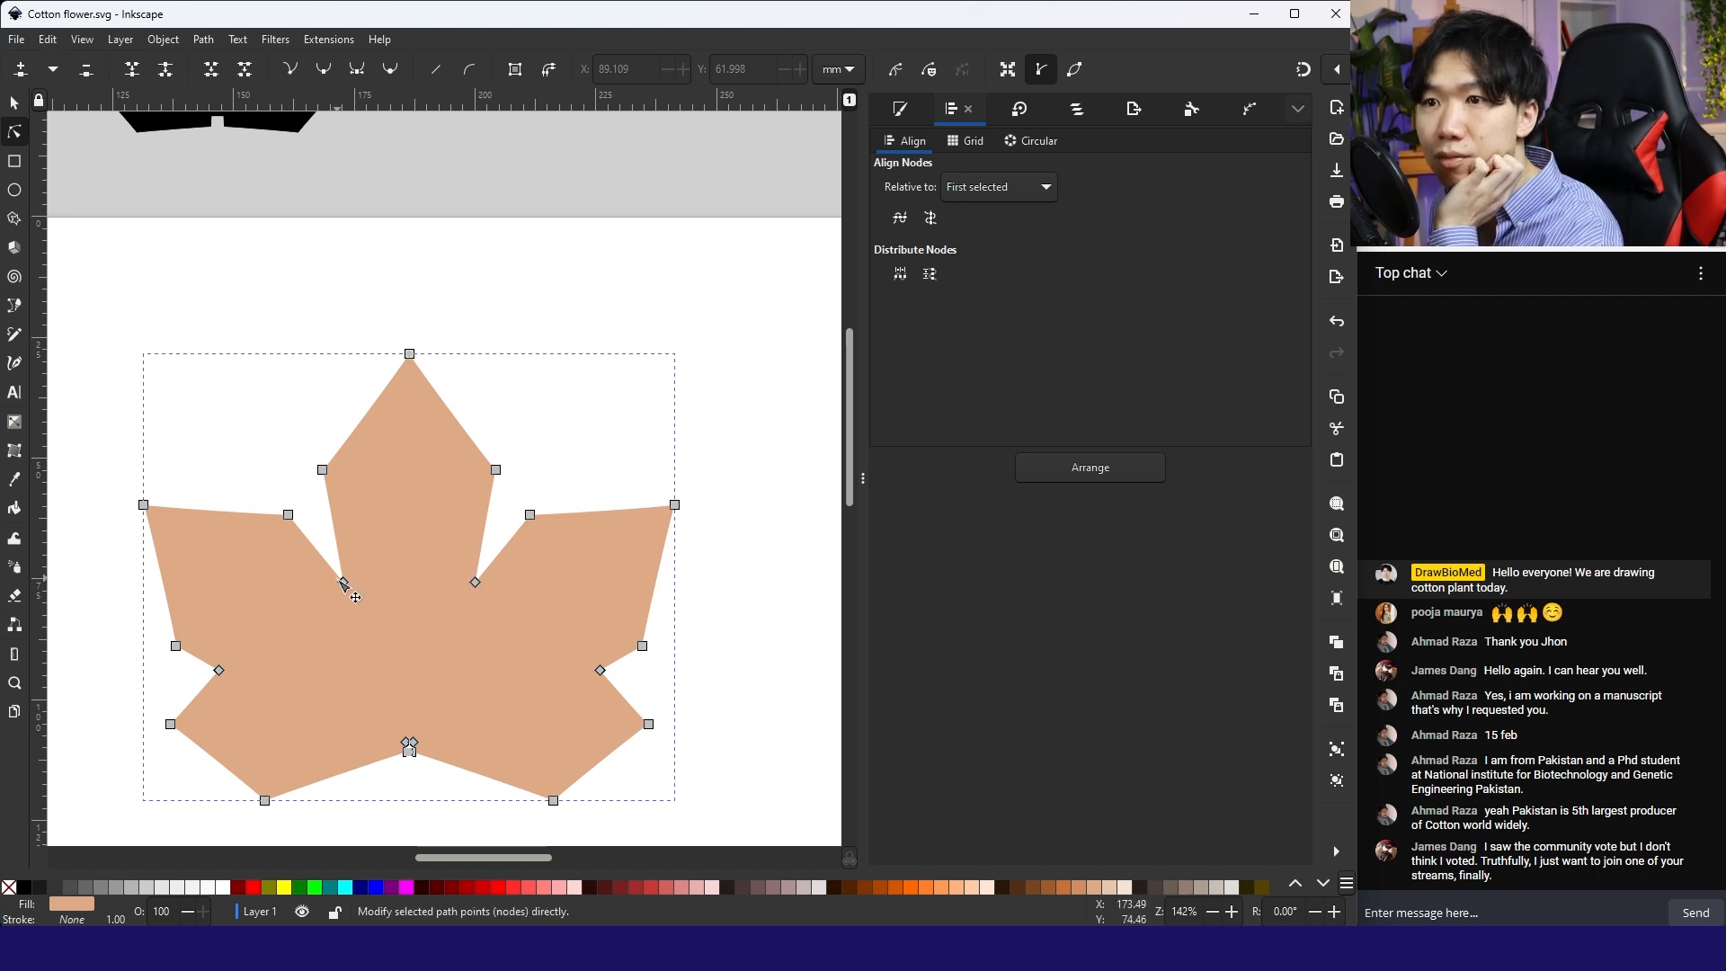
left_click_drag(342, 580, 340, 557)
key("ctrl+z")
left_click(476, 583, "shift")
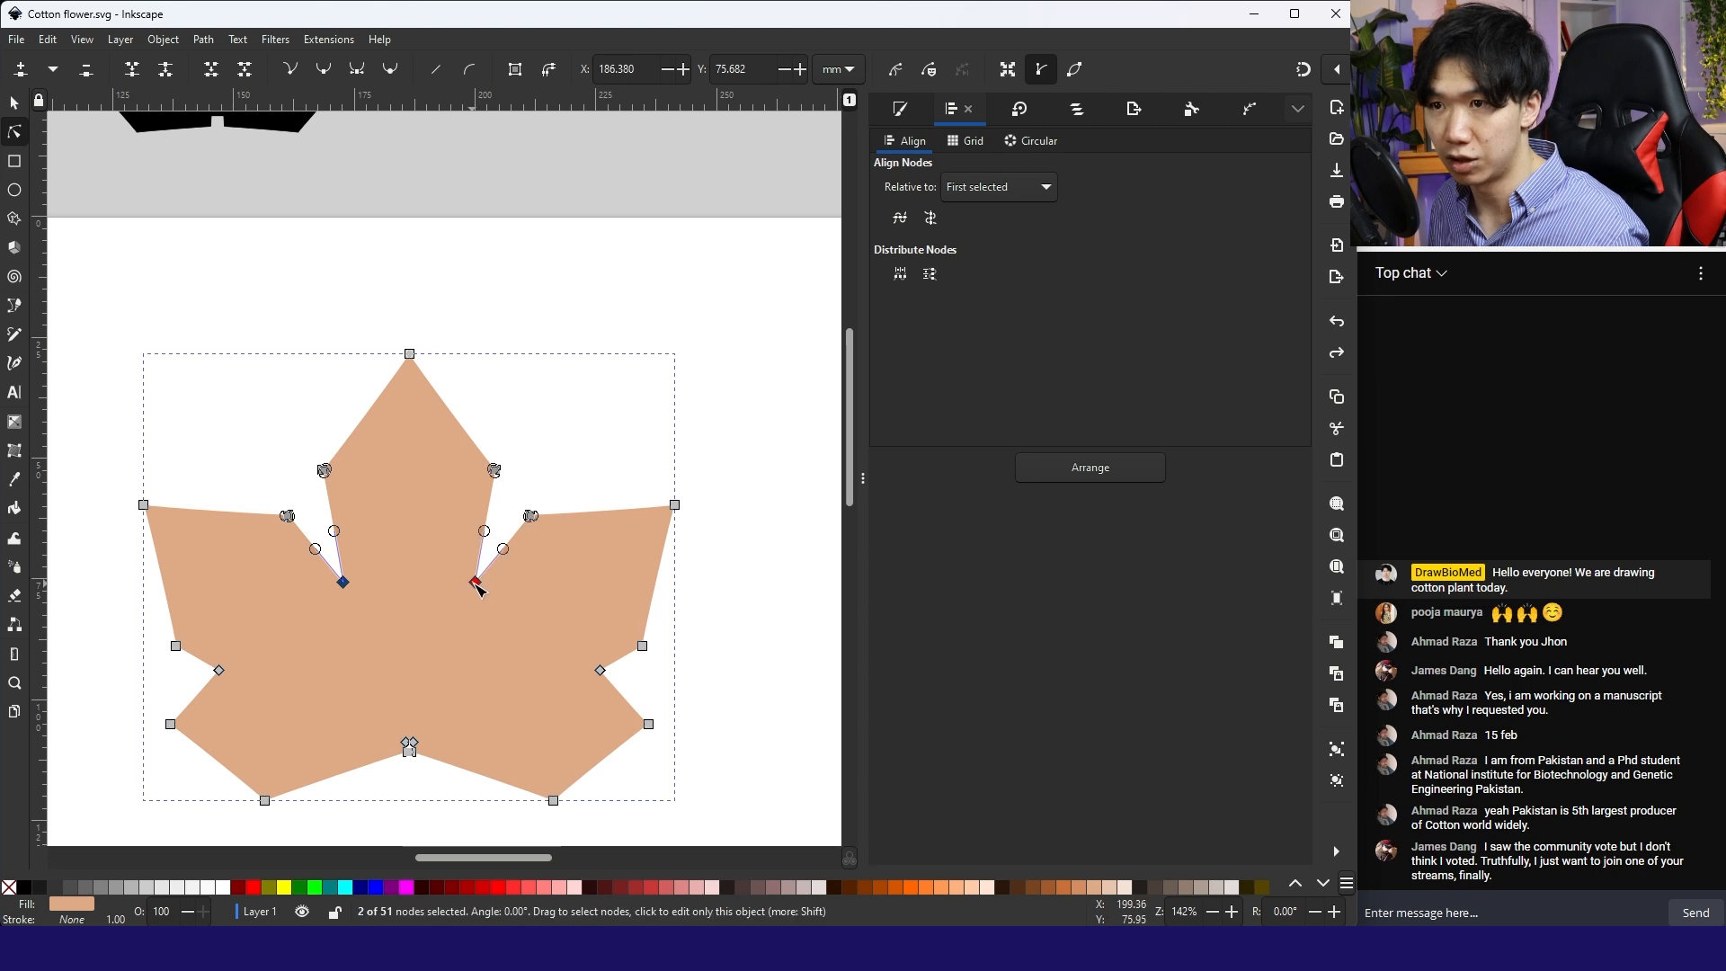
left_click(386, 75)
left_click(540, 393)
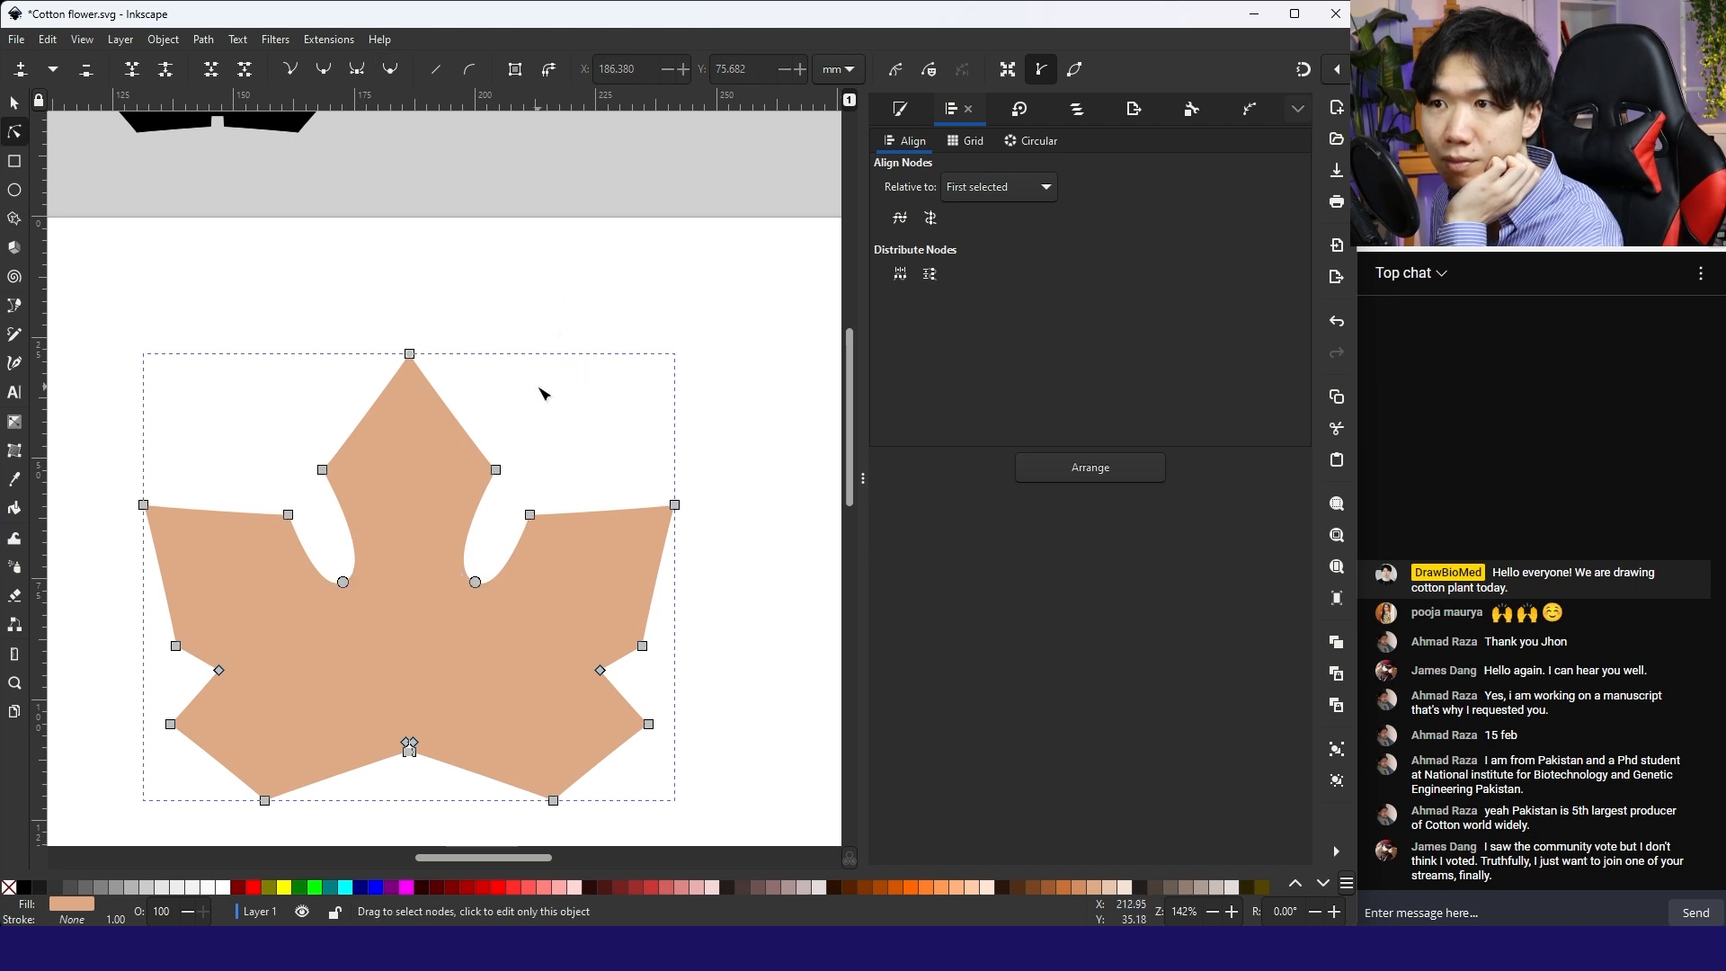
Step: Round the middle lobe's two widest corners by making their nodes auto-smooth
left_click_drag(312, 492, 528, 425)
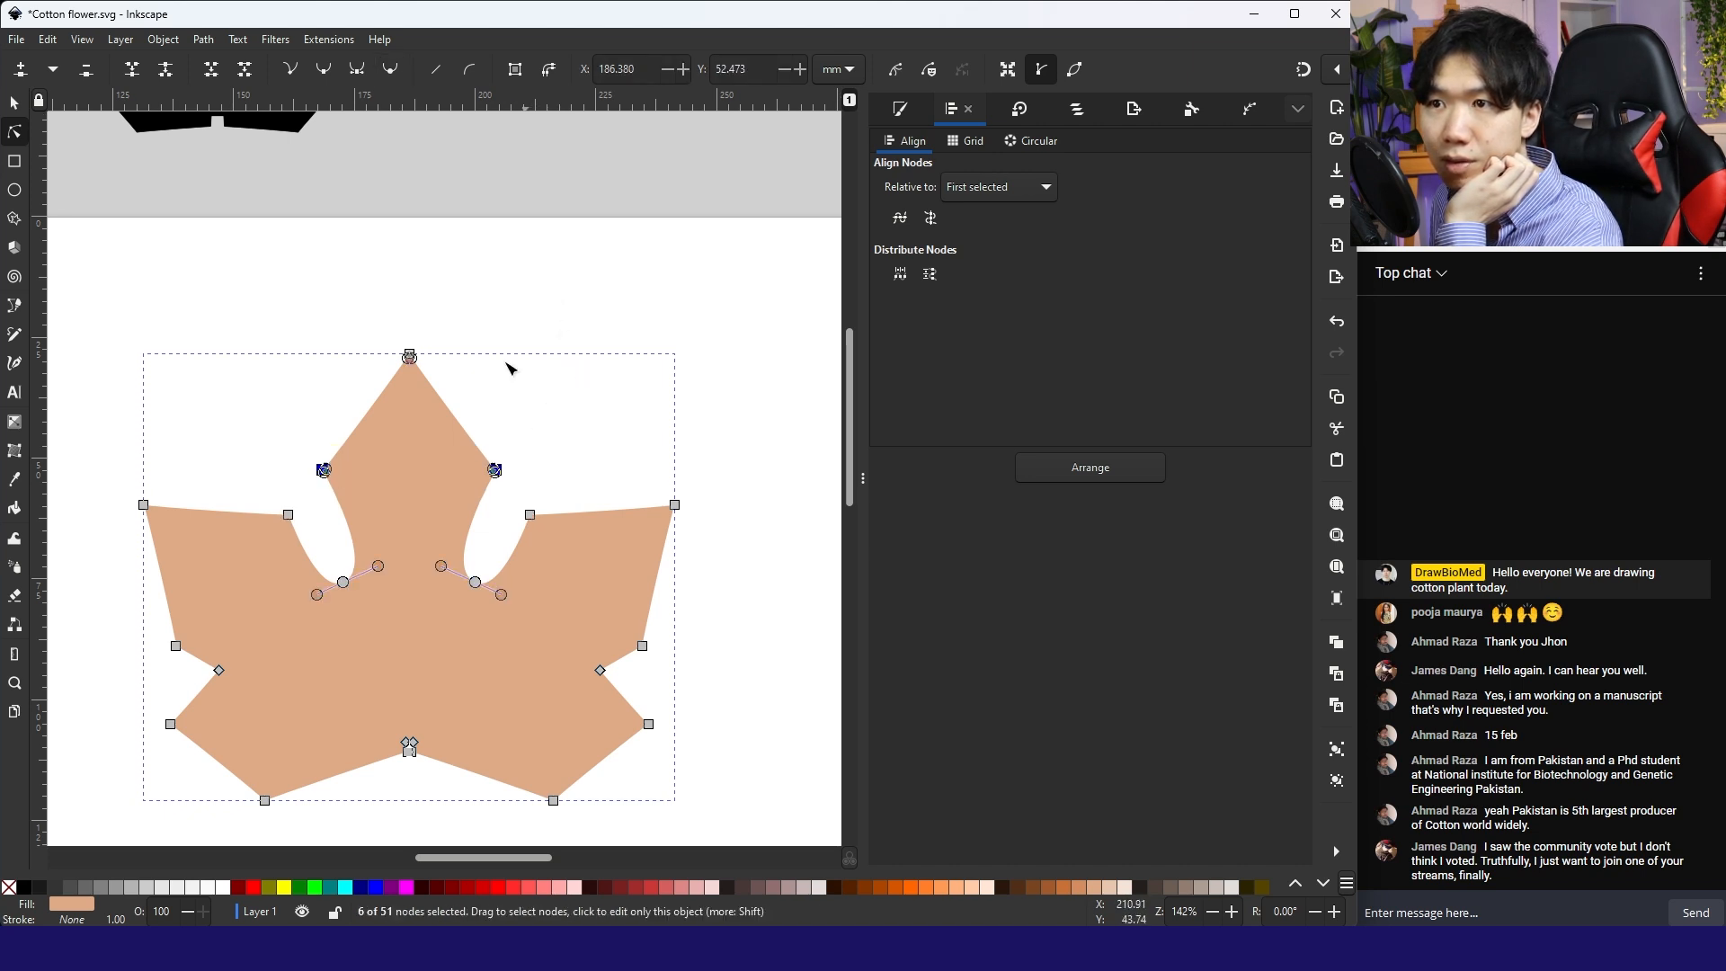
left_click(392, 77)
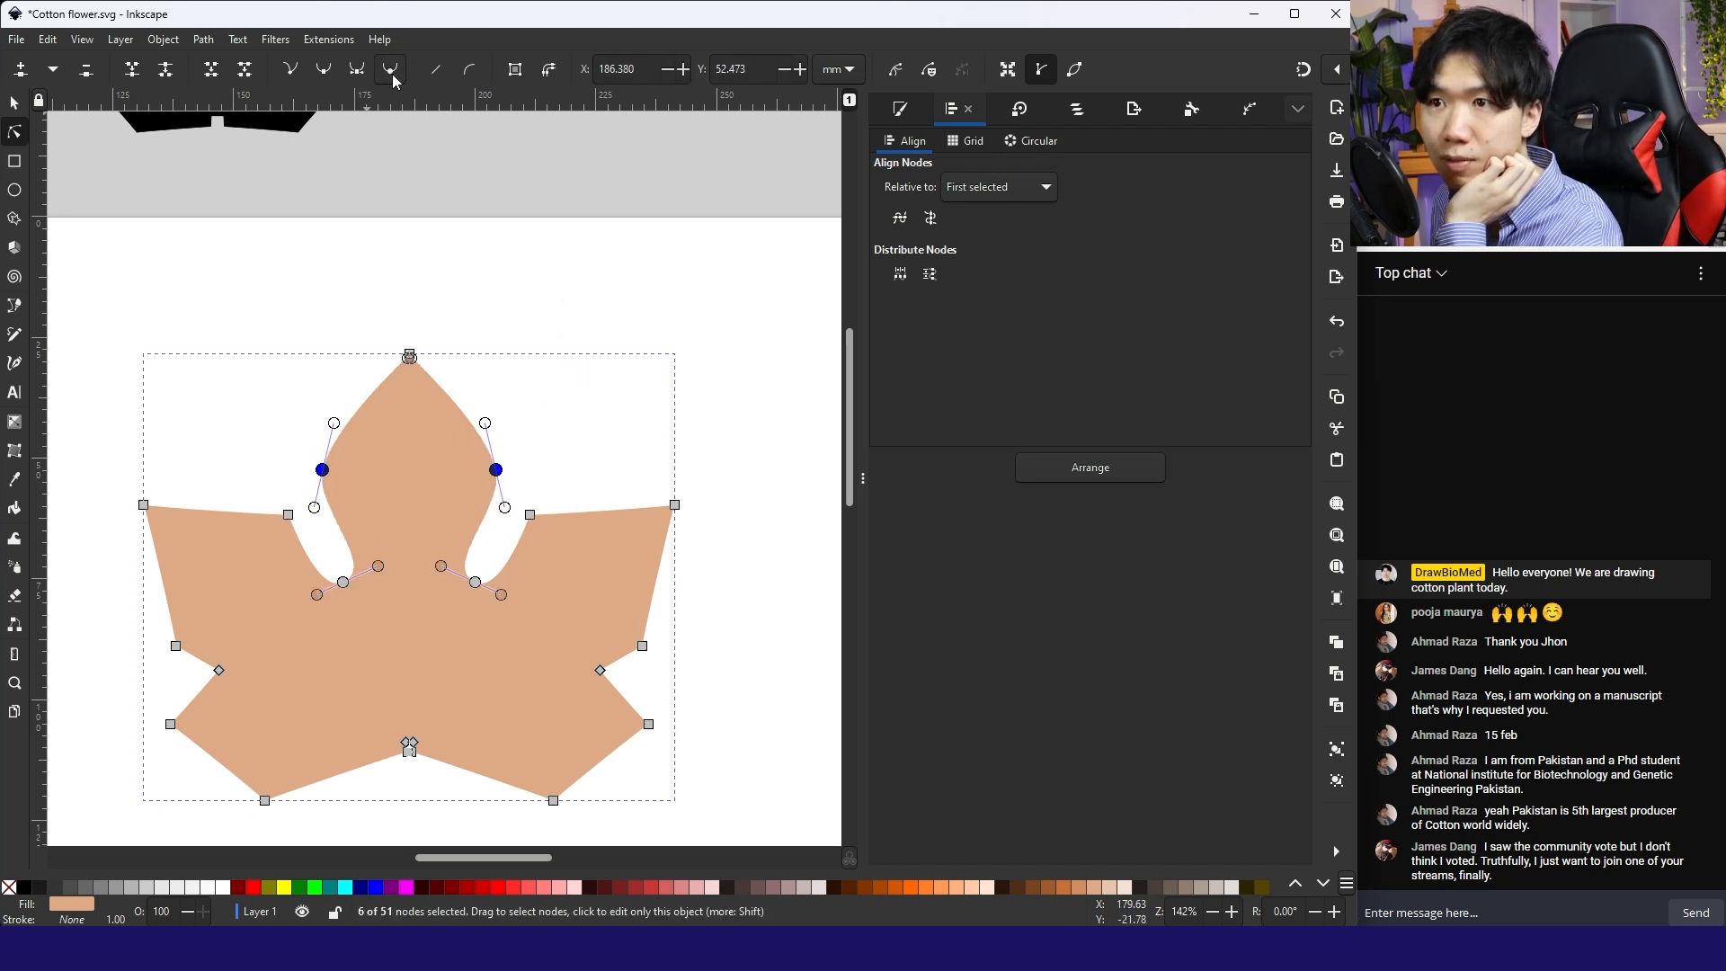
left_click(539, 353)
Step: Pull apart the stacked nodes at the upper-right lobe's inner corner and delete the extra ones
left_click(530, 516)
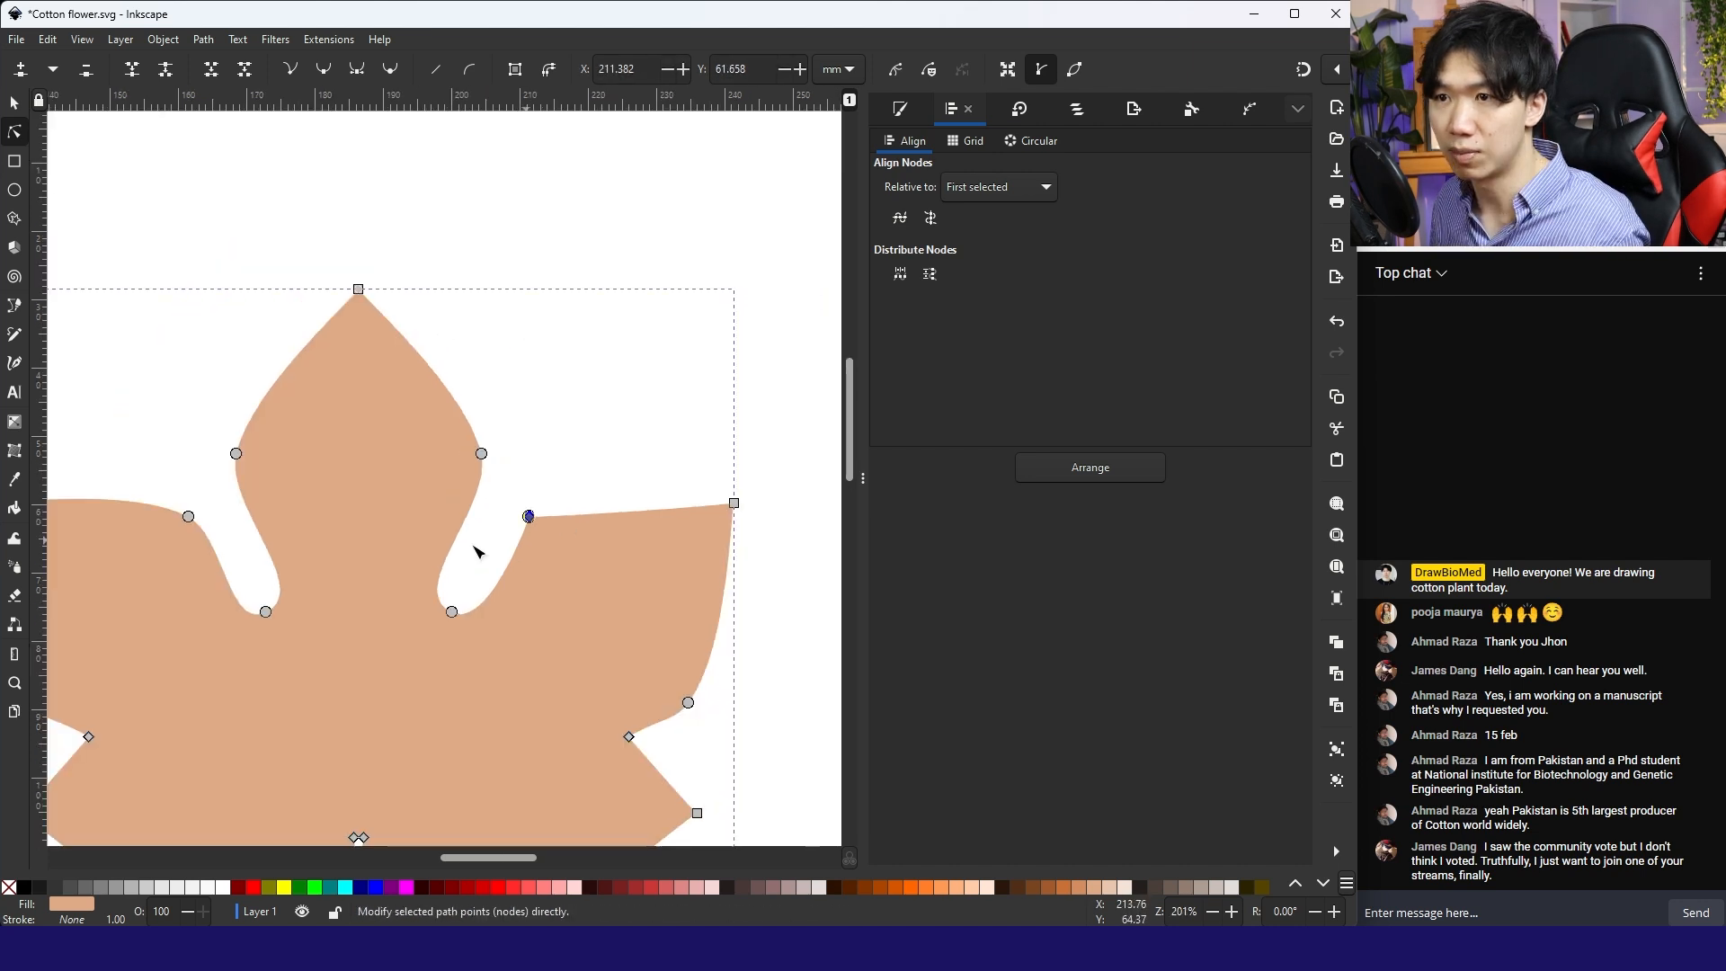
scroll(526, 516, "up", 2, "ctrl")
left_click_drag(521, 512, 509, 429)
left_click_drag(521, 513, 544, 401)
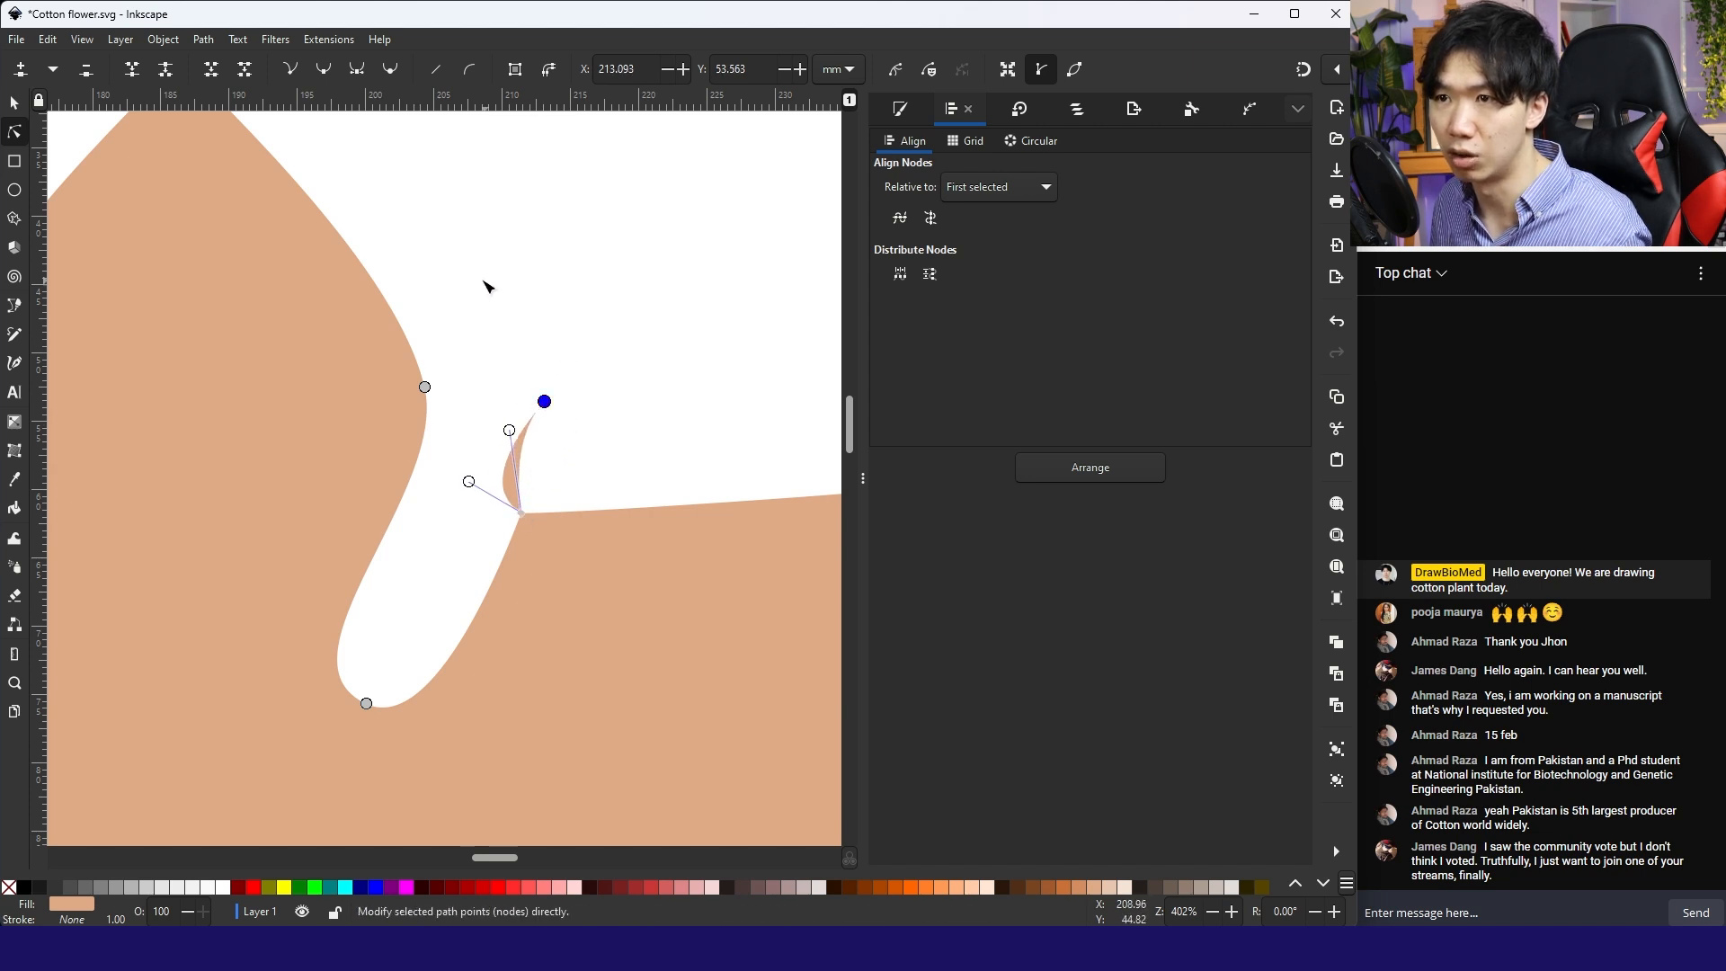
left_click(87, 68)
left_click(522, 513)
key("Delete")
Step: Make the remaining node at the upper-right lobe's inner corner auto-smooth
left_click_drag(501, 478, 554, 557)
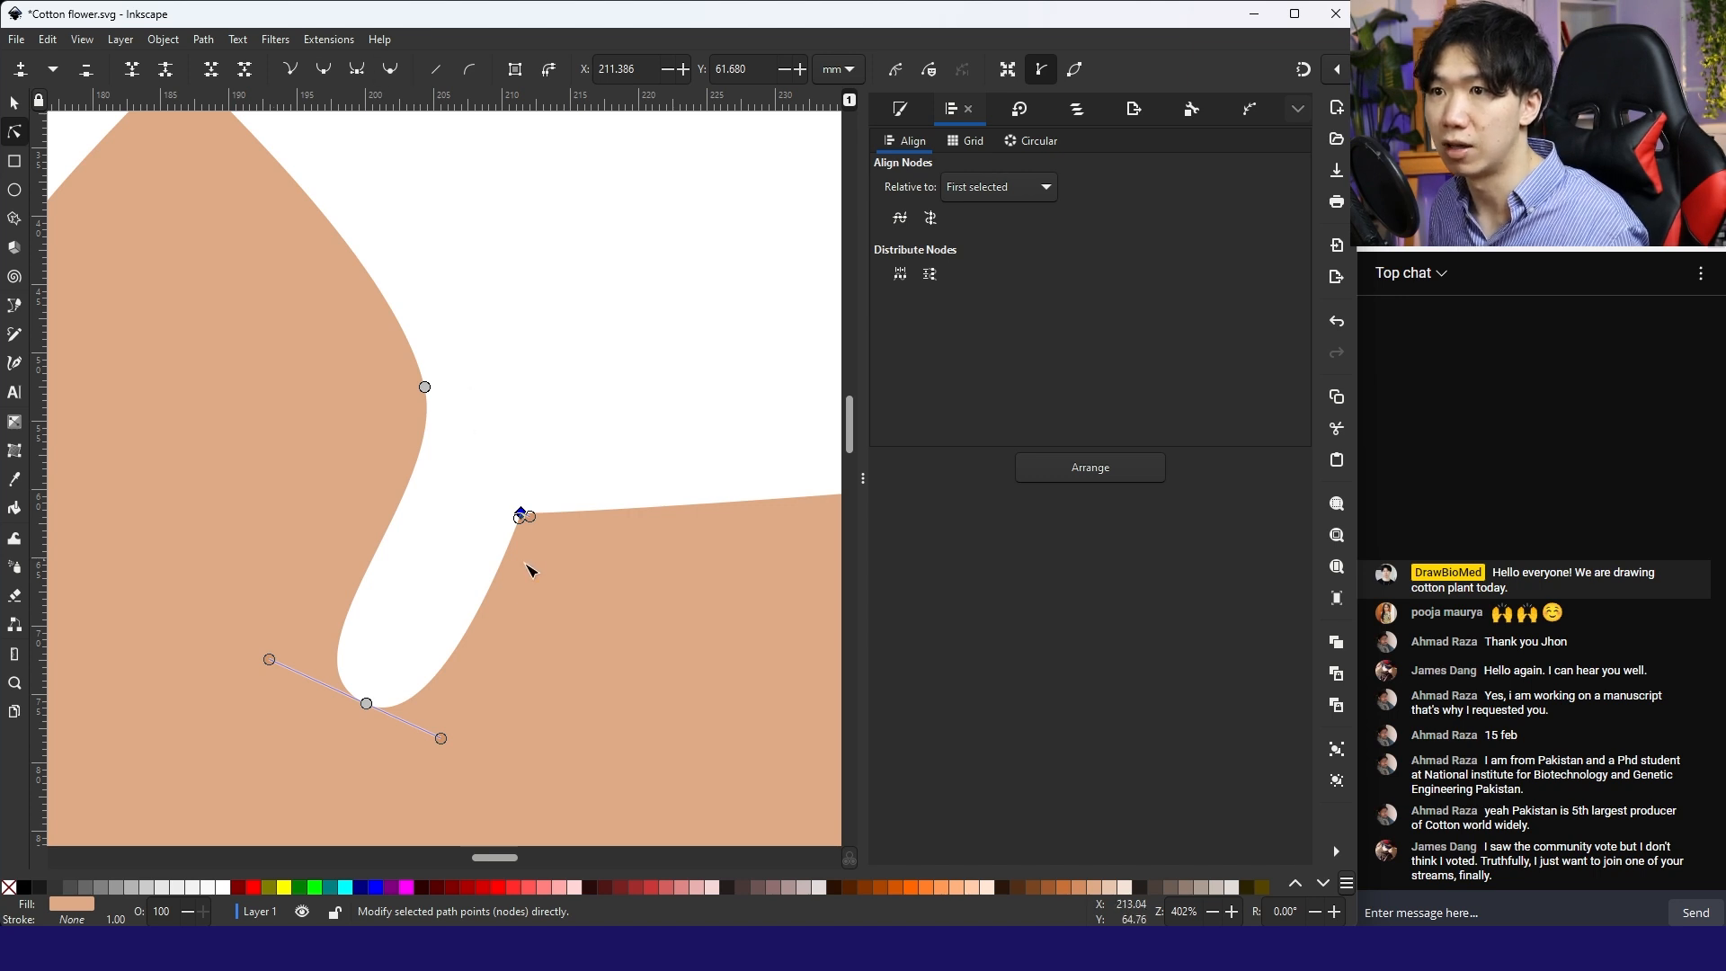
left_click(391, 71)
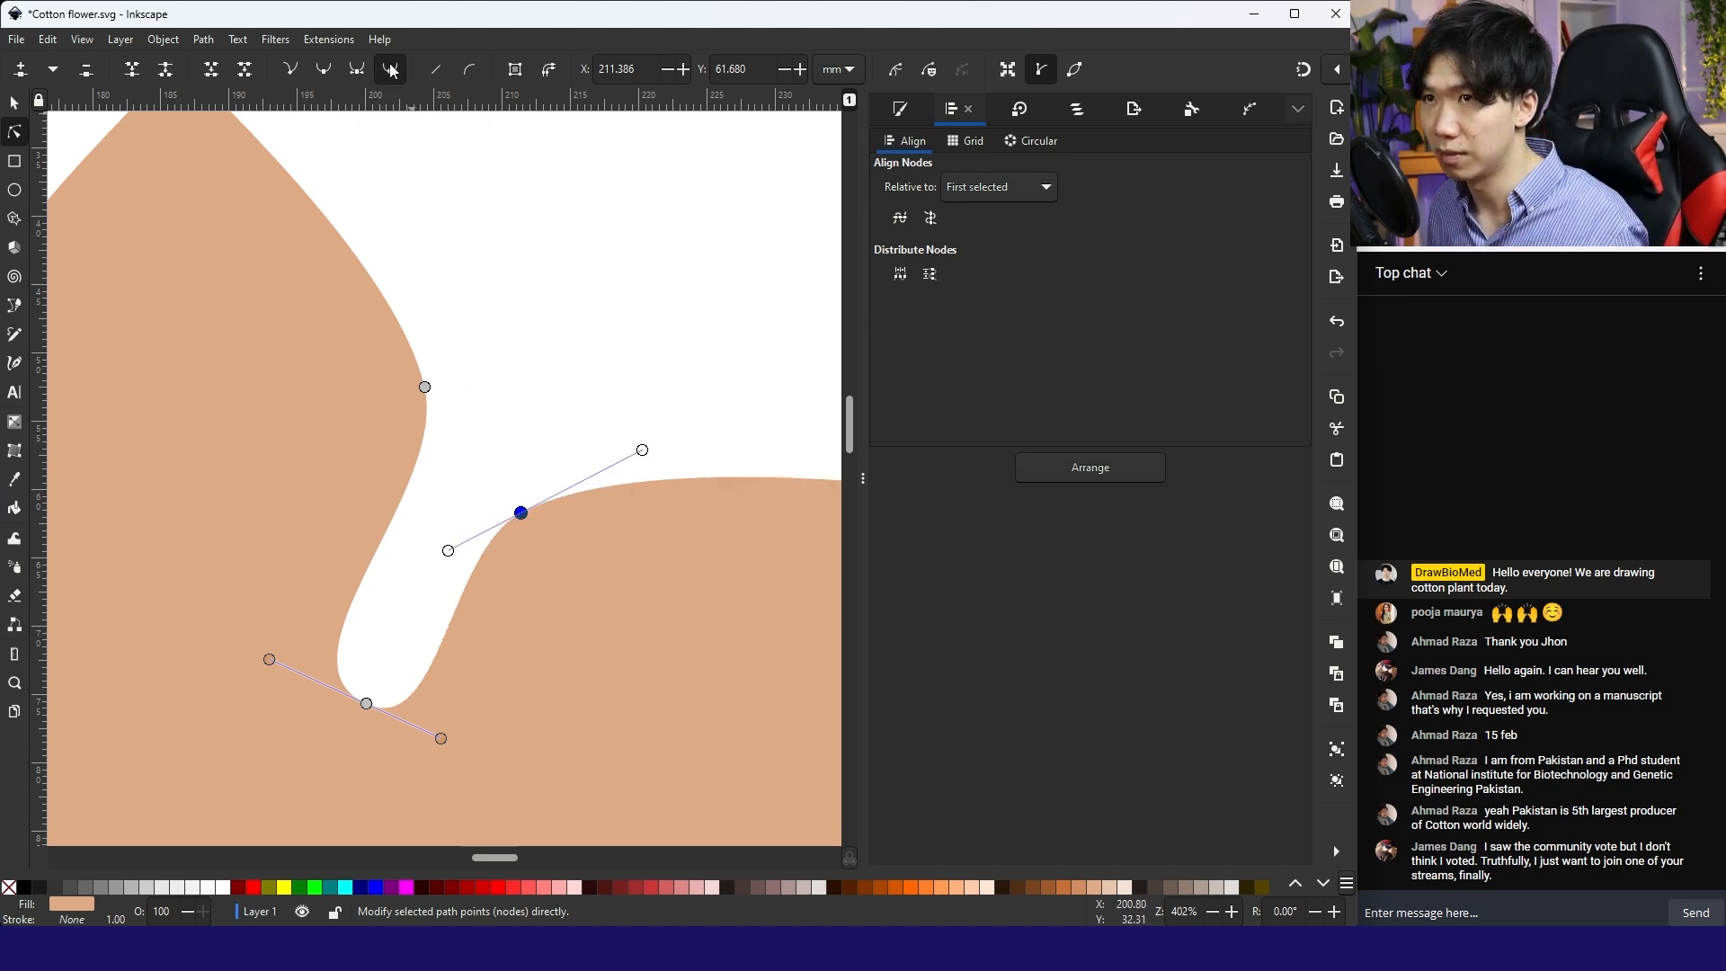
left_click(570, 307)
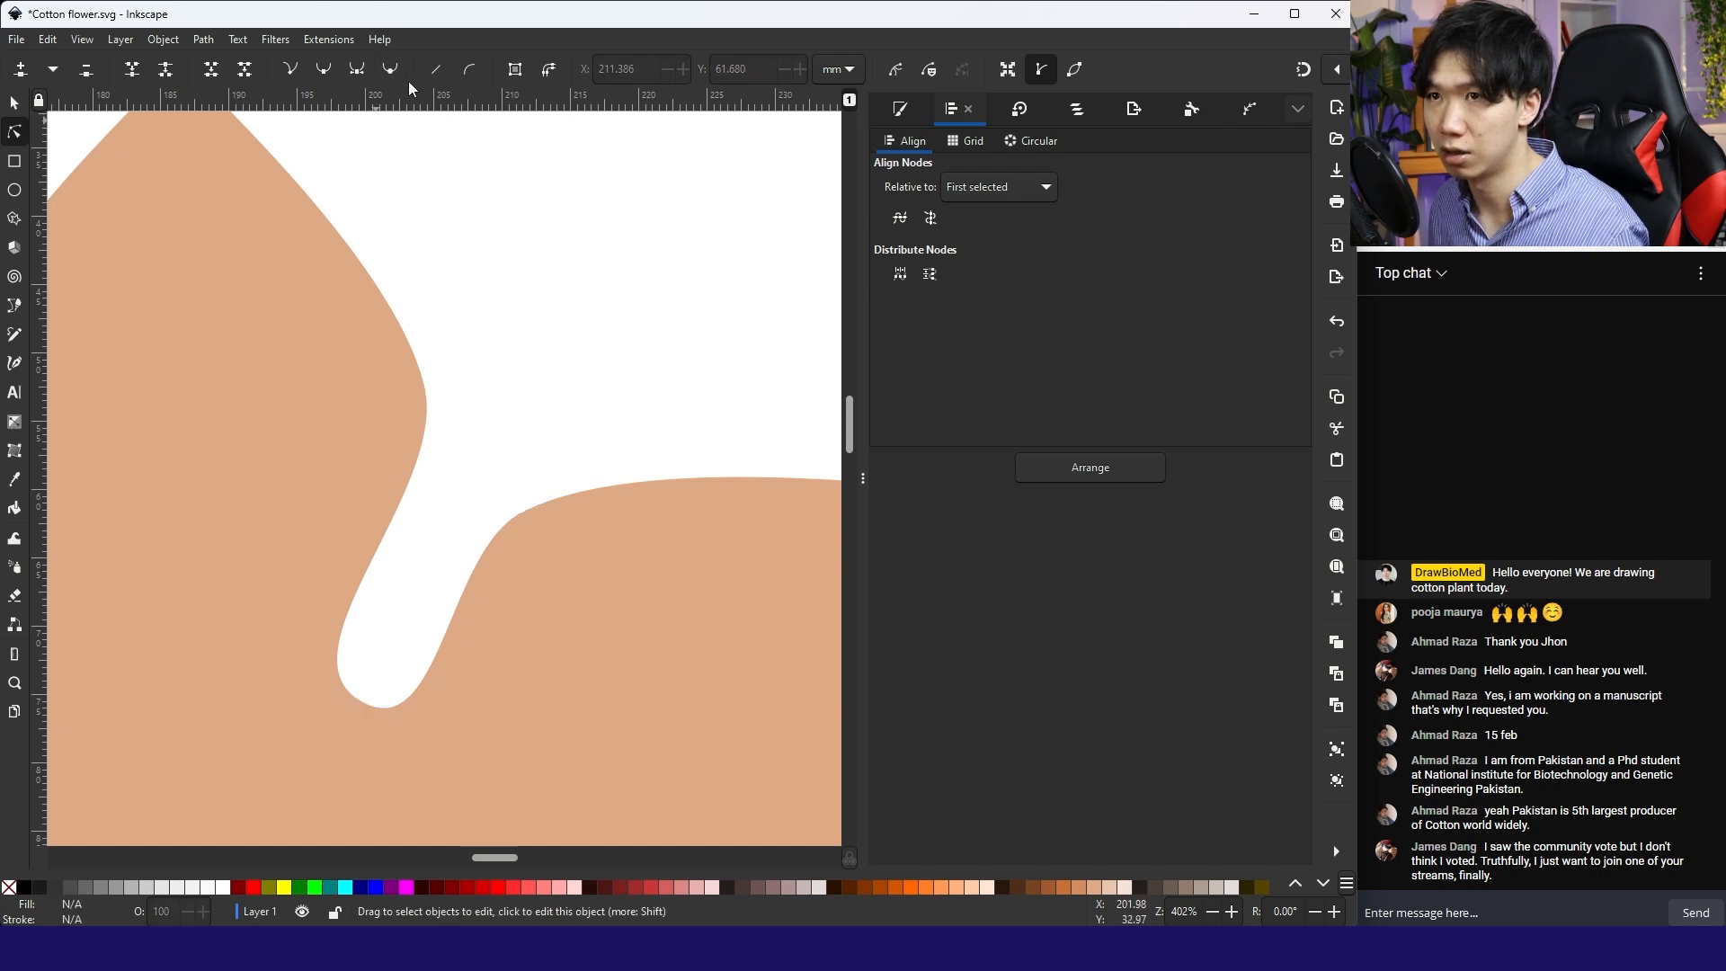
scroll(521, 325, "down", 3, "ctrl")
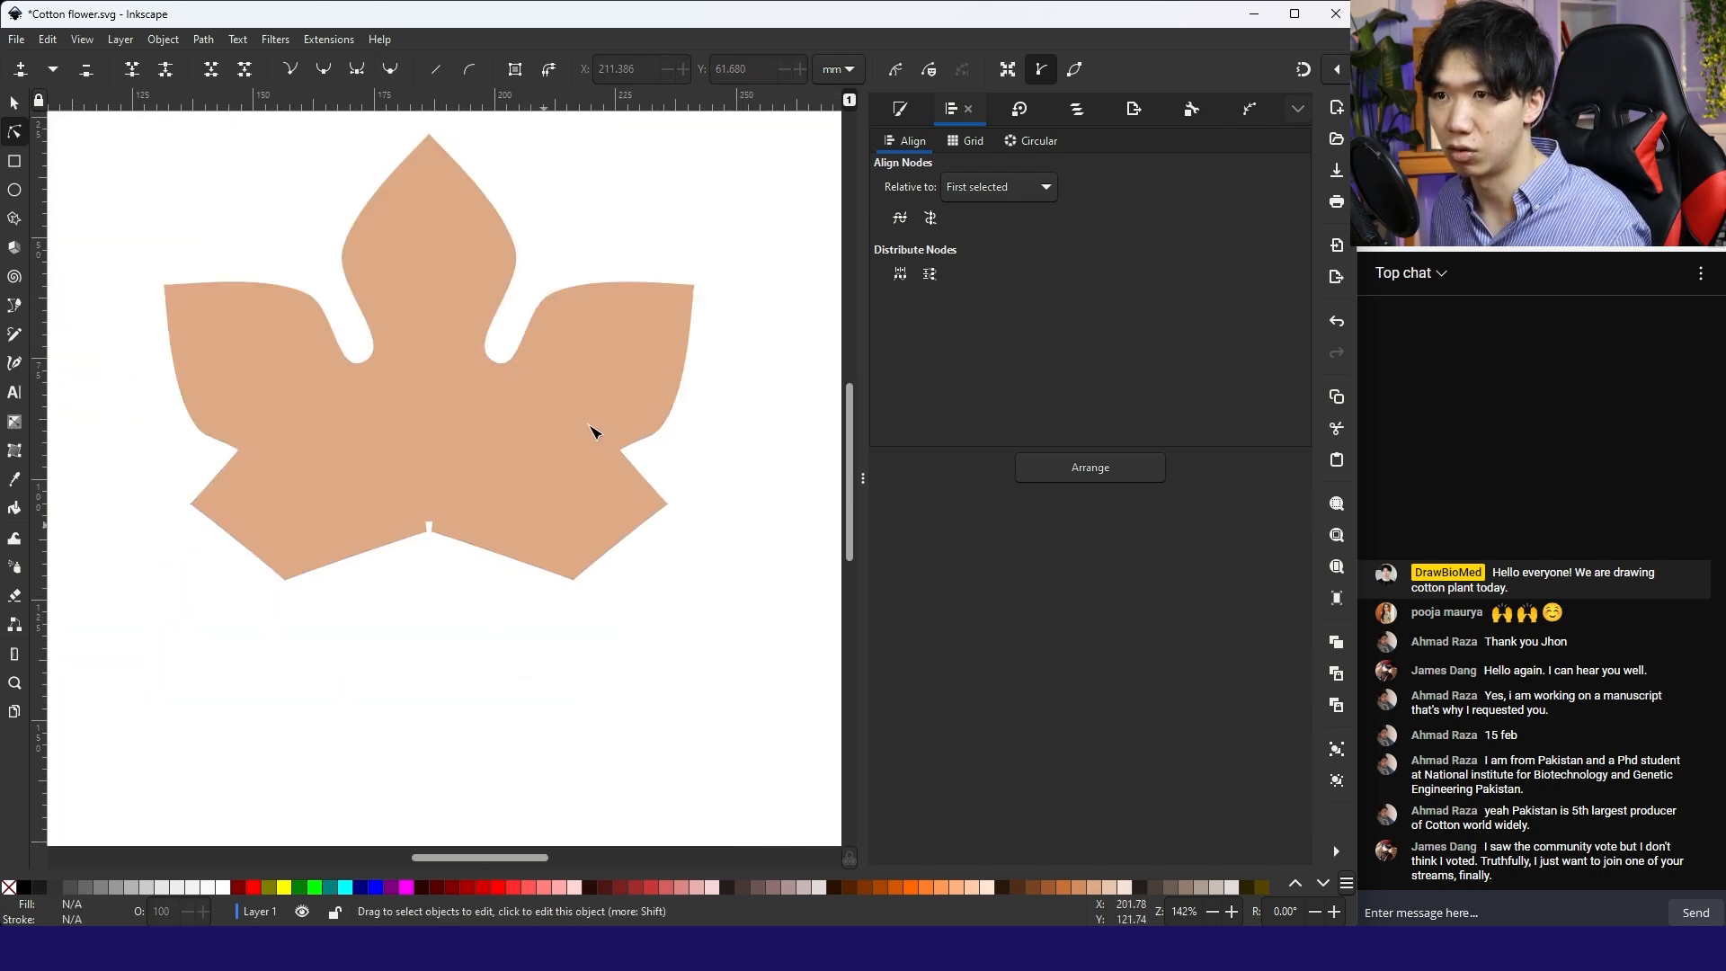
Step: Round the bottom corners of the two lower lobes by making their stacked nodes auto-smooth
scroll(385, 569, "up", 1, "ctrl")
left_click(201, 501)
left_click_drag(216, 610, 275, 561)
left_click_drag(557, 641, 688, 569, "shift")
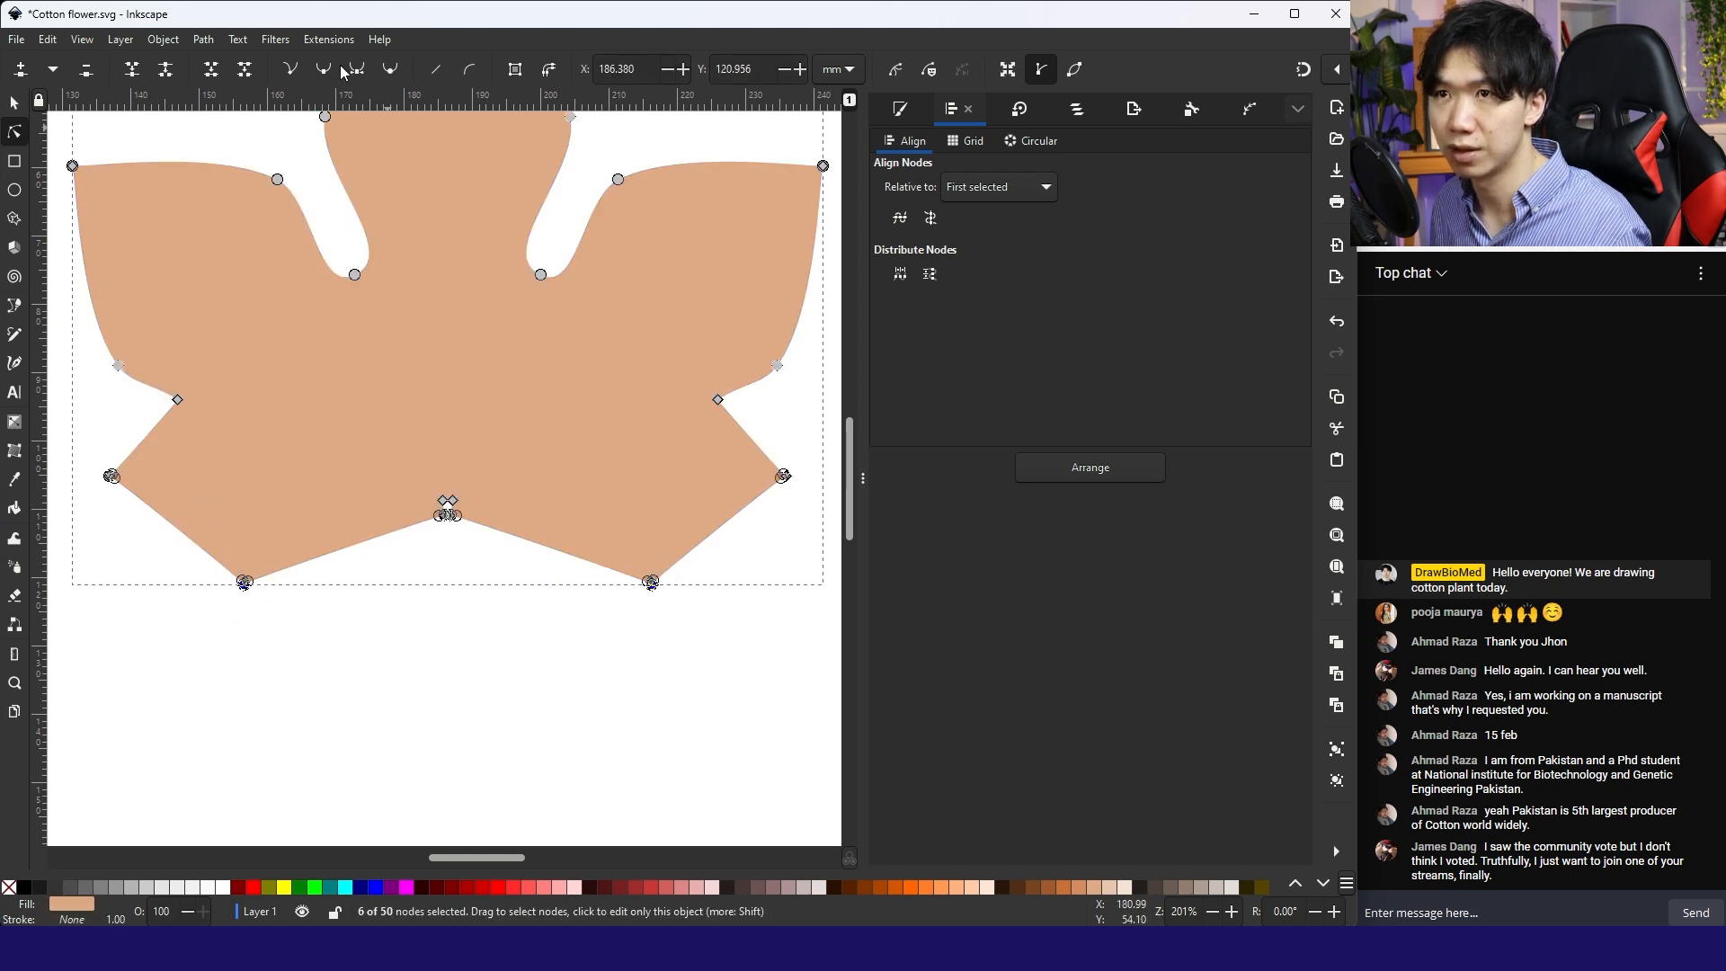
left_click(390, 70)
Step: Join the two upper nodes of the small notch at the leaf's bottom centre into one node
scroll(510, 316, "up", 1, "ctrl")
left_click(388, 706)
scroll(389, 706, "up", 1, "ctrl")
left_click_drag(358, 685, 418, 663)
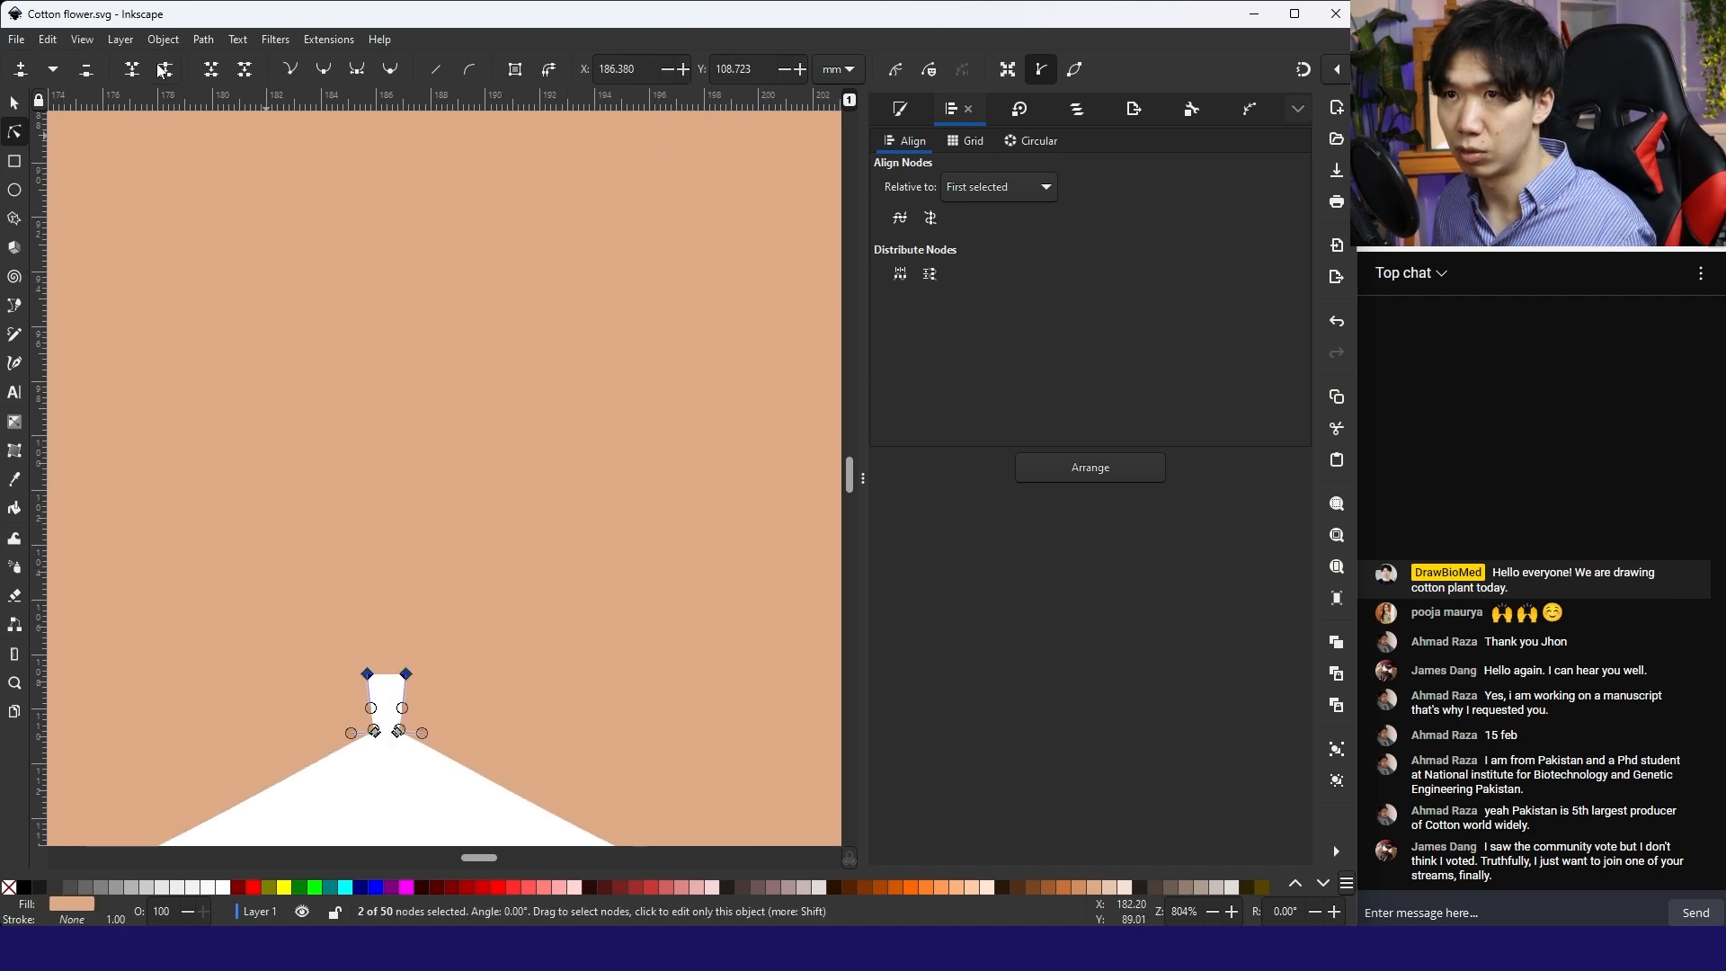
left_click(87, 70)
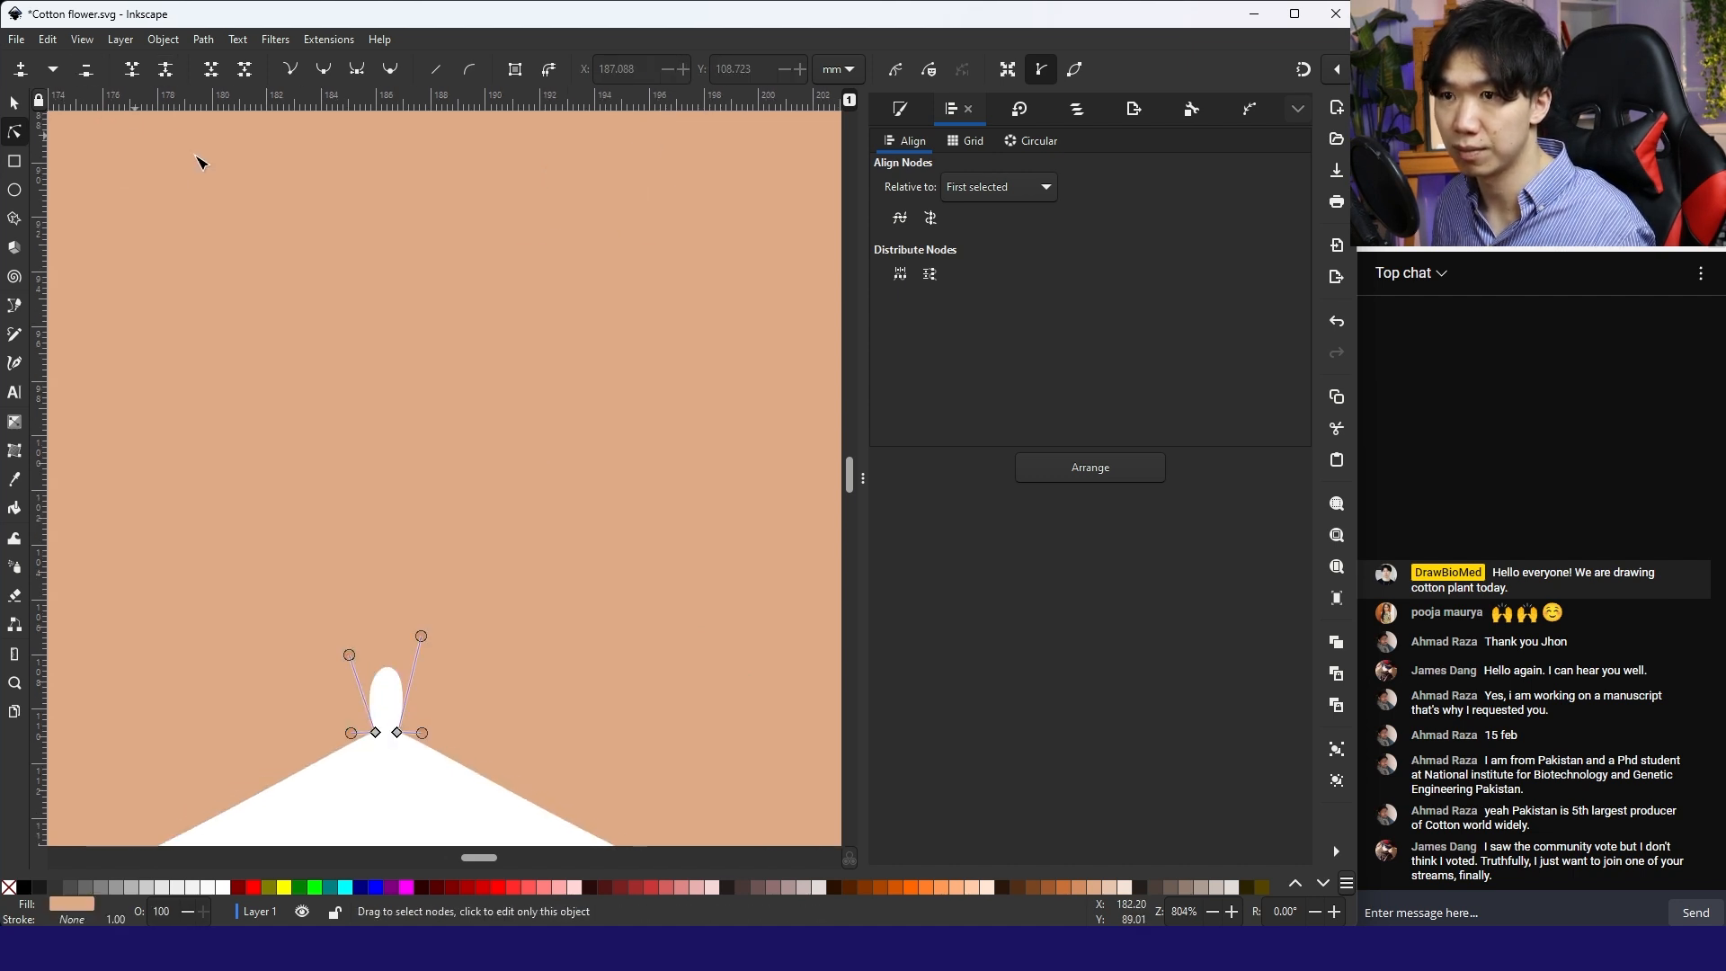
key("ctrl+z")
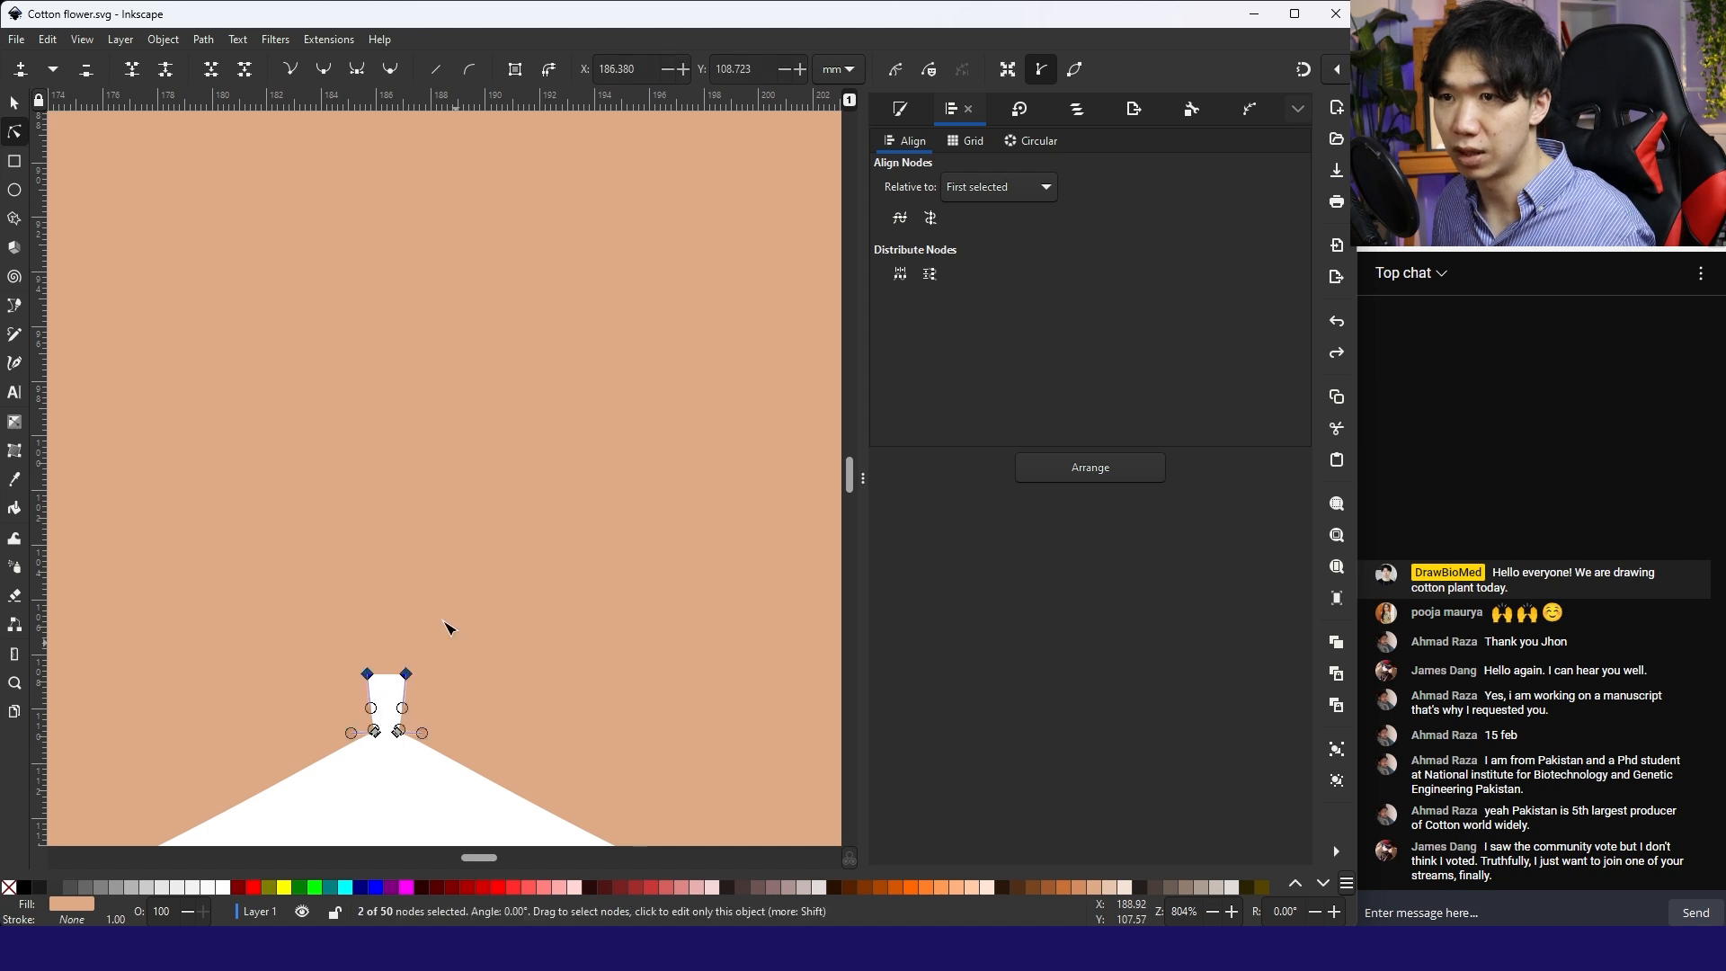
left_click(136, 78)
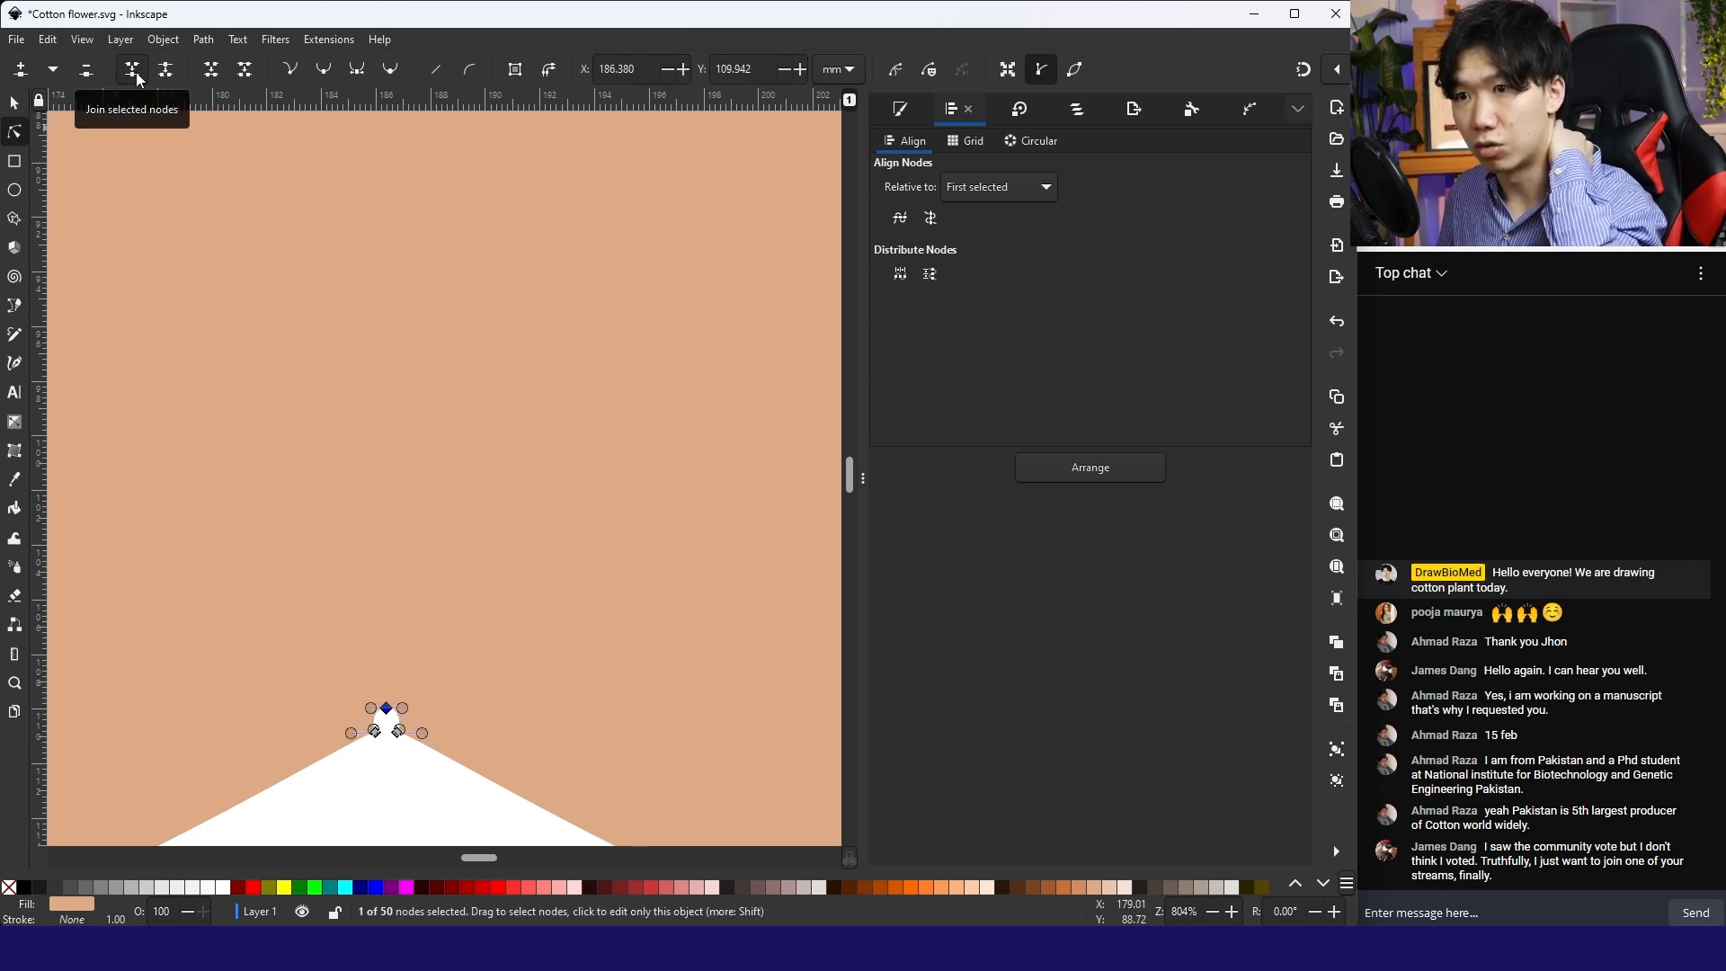
Step: Delete the extra stacked nodes at the base of the bottom notch and move the two remaining ones outward
left_click(372, 763)
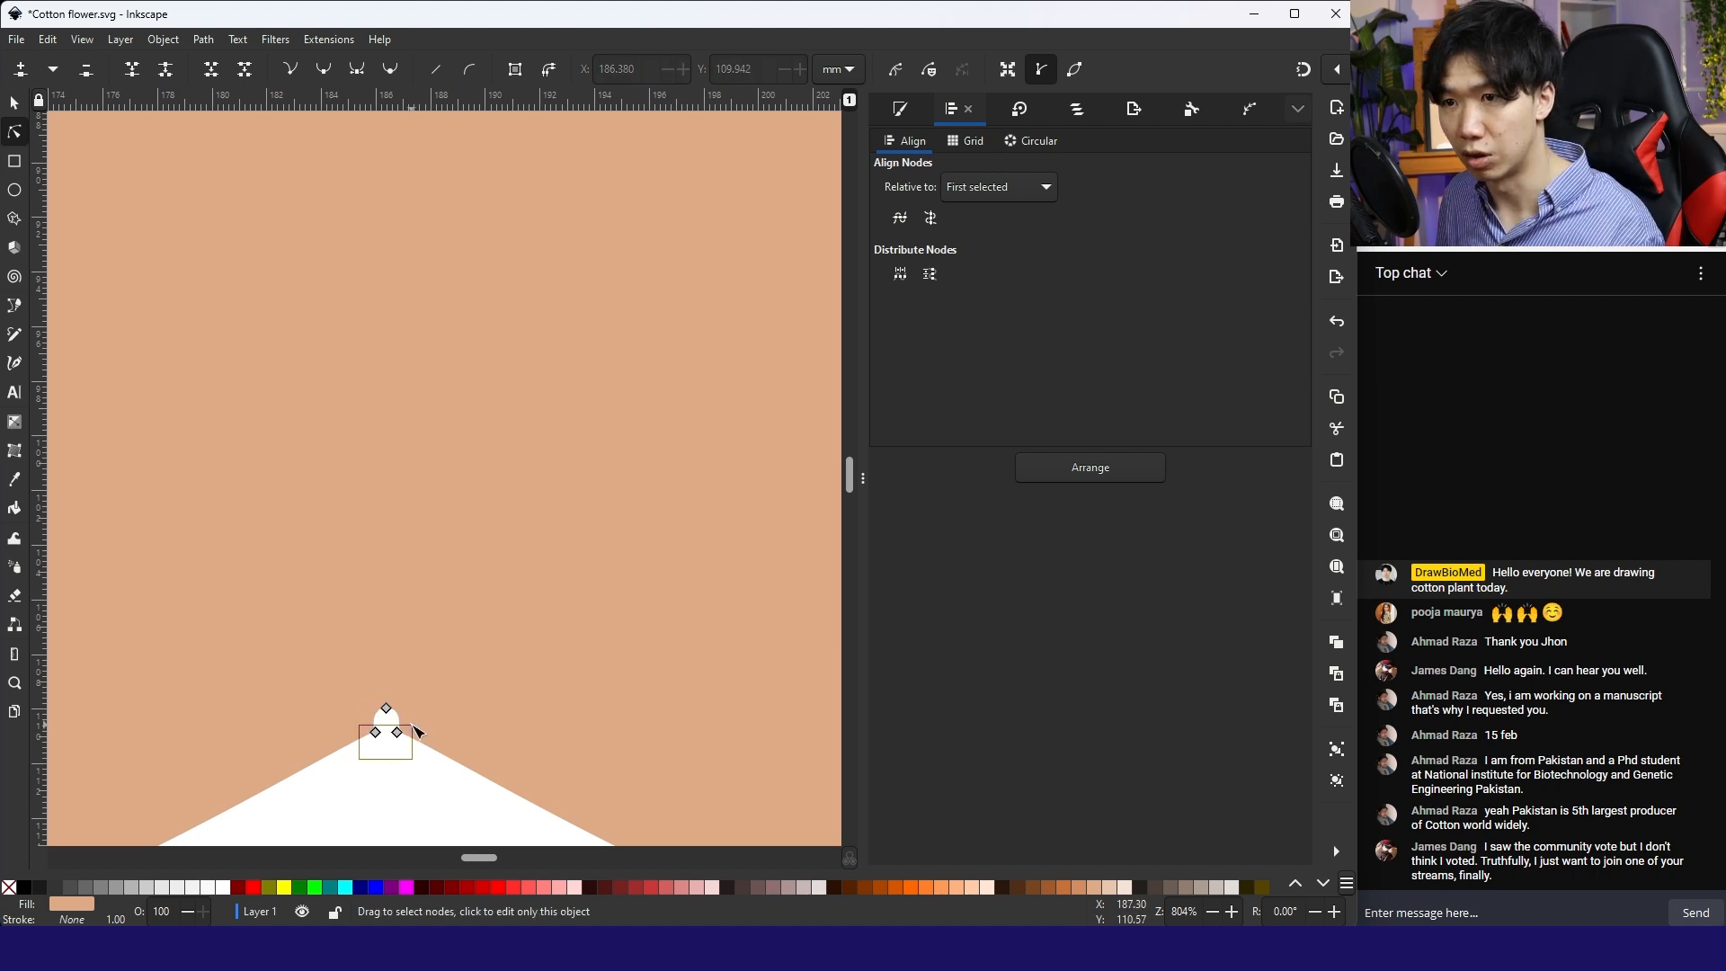
scroll(416, 731, "down", 2)
left_click_drag(389, 757, 397, 835)
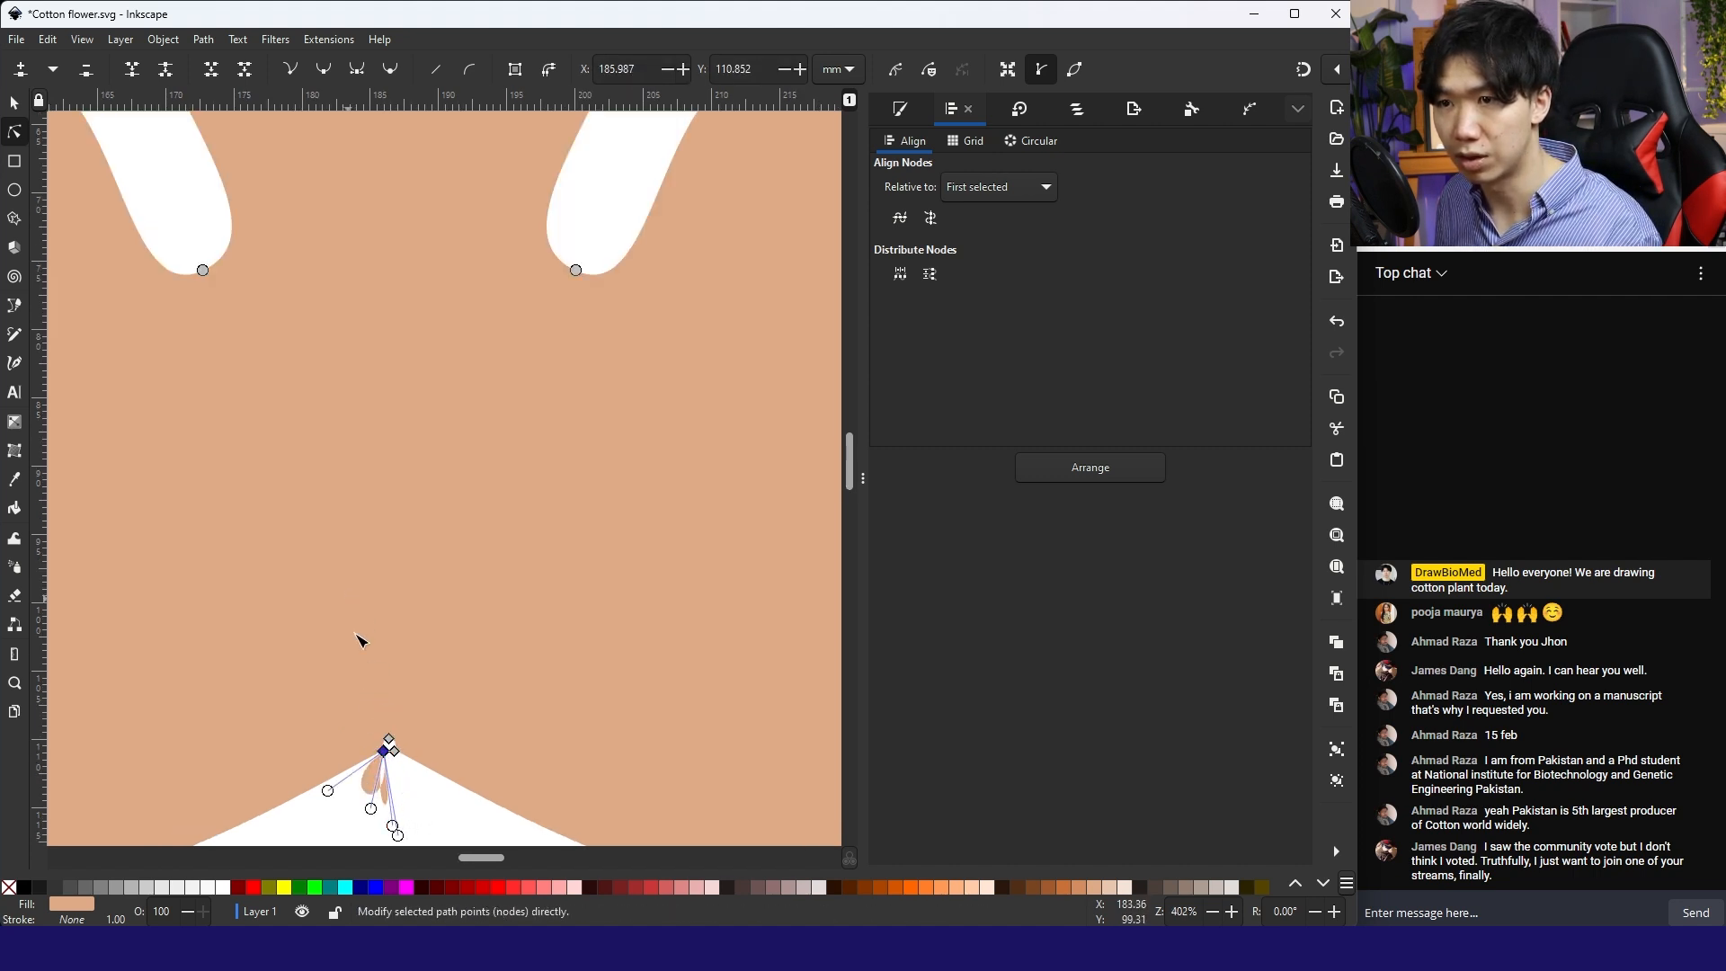
left_click(87, 72)
left_click(385, 750)
key("ctrl+z")
left_click(395, 751)
left_click(87, 71)
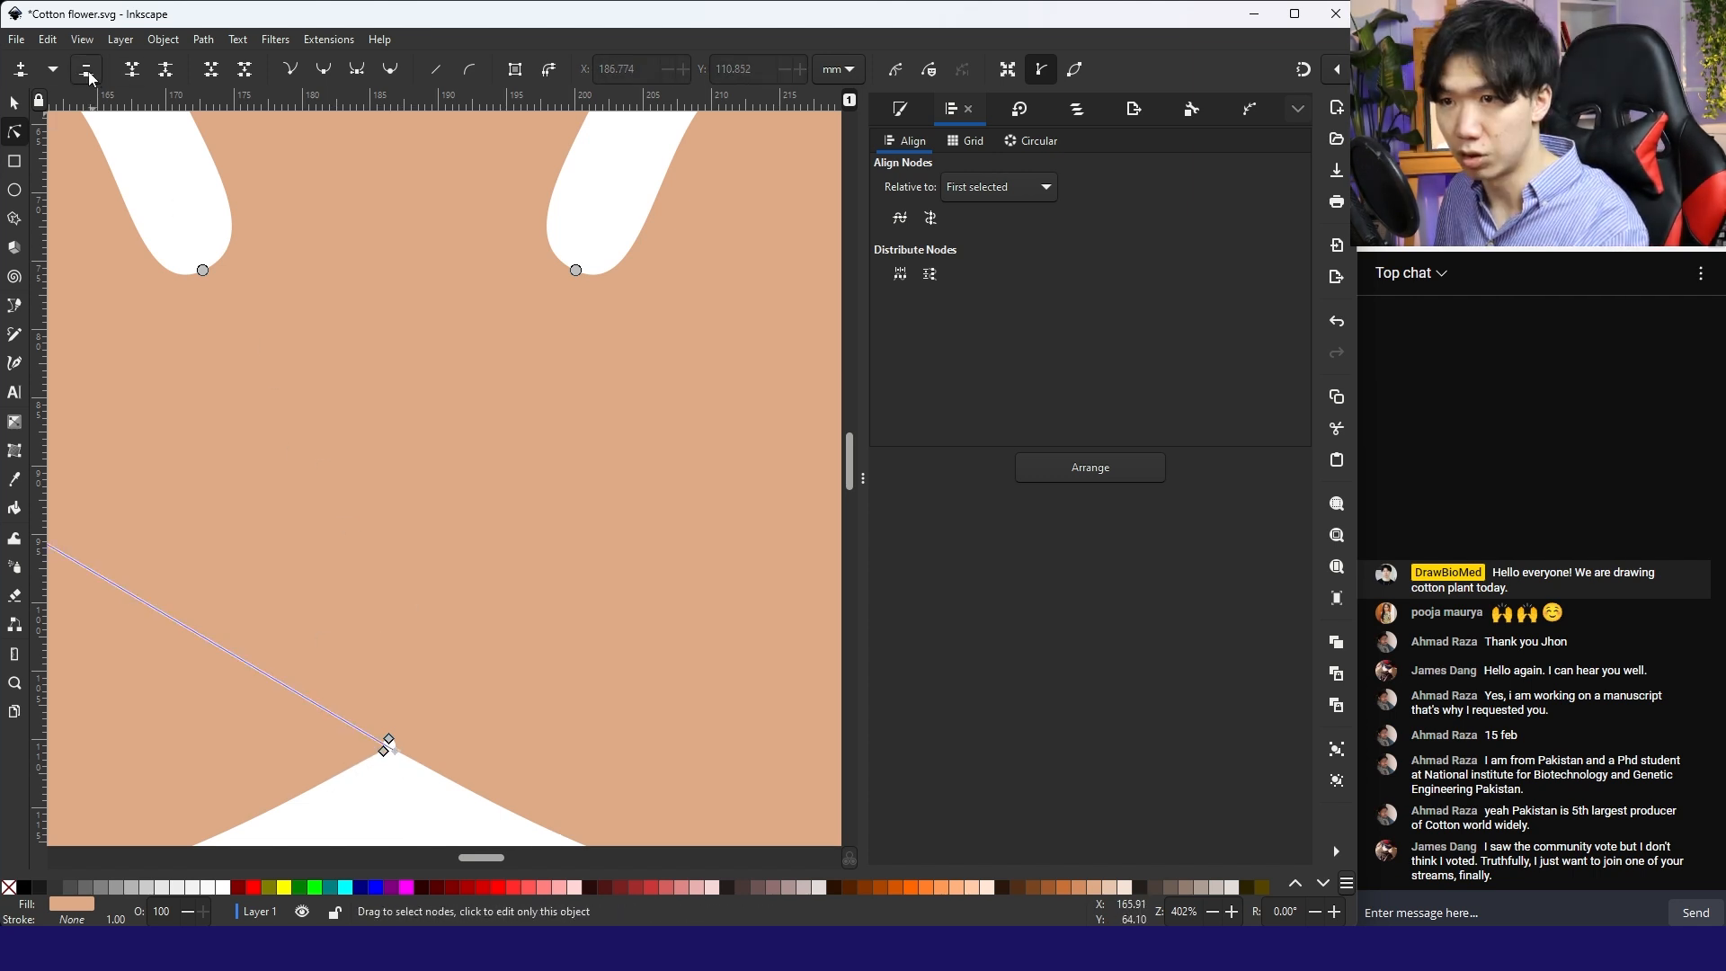
key("ctrl+z")
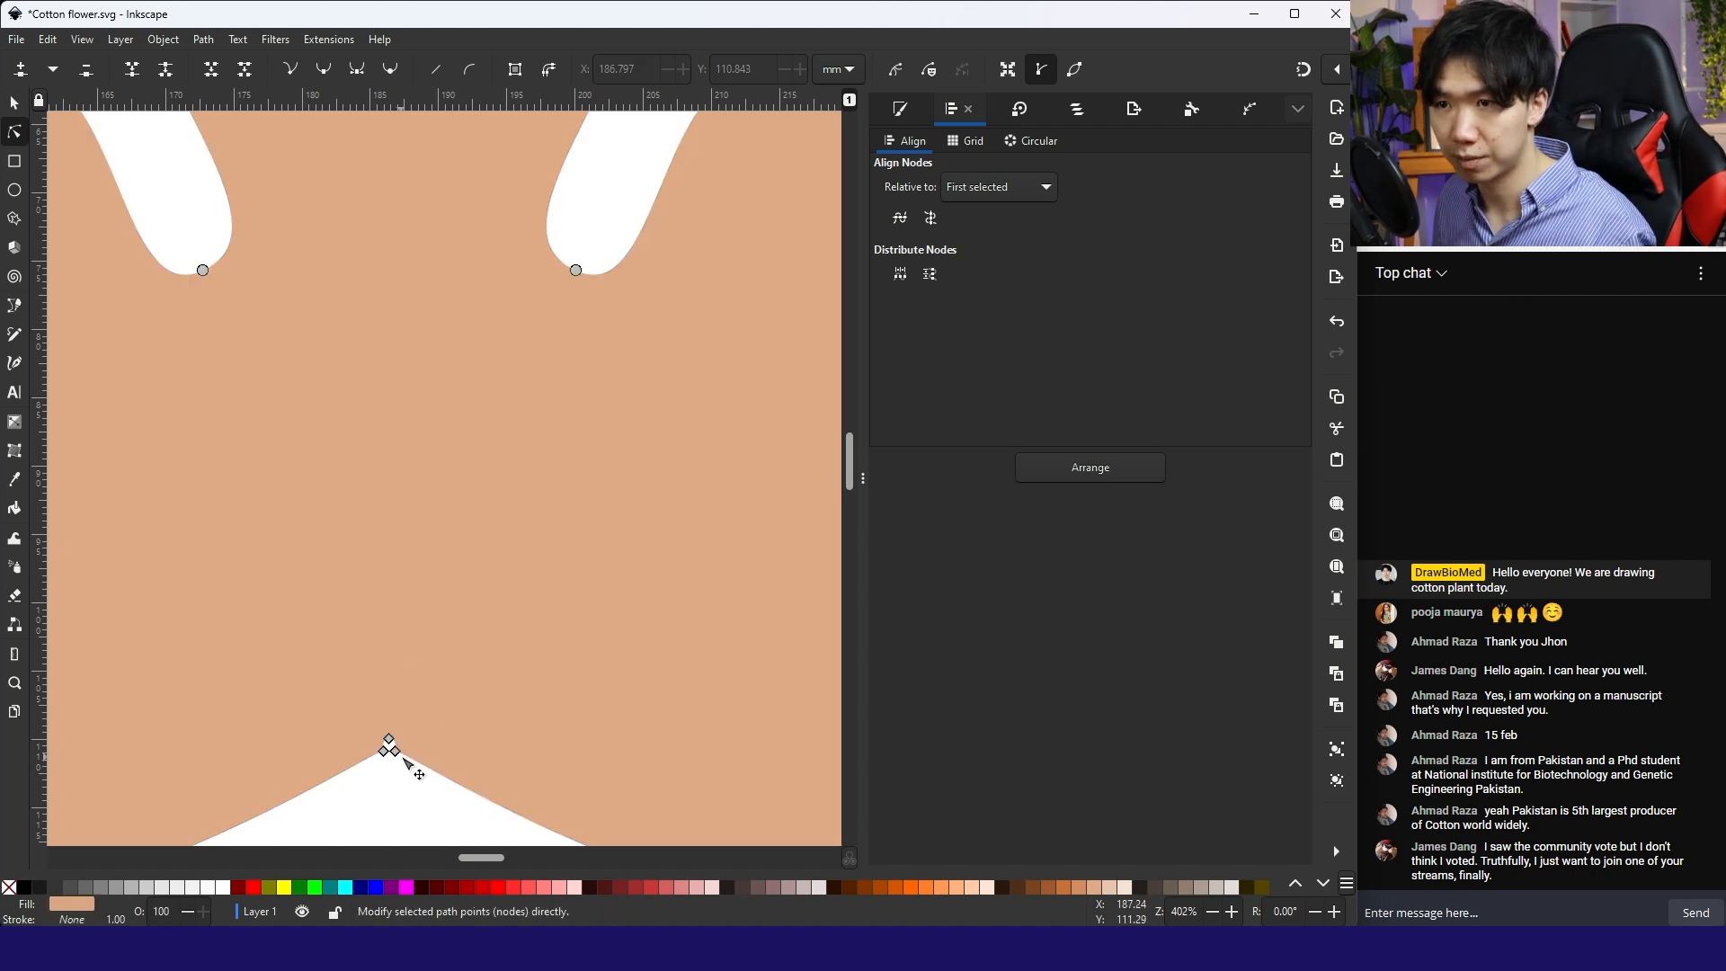
left_click_drag(395, 751, 485, 771)
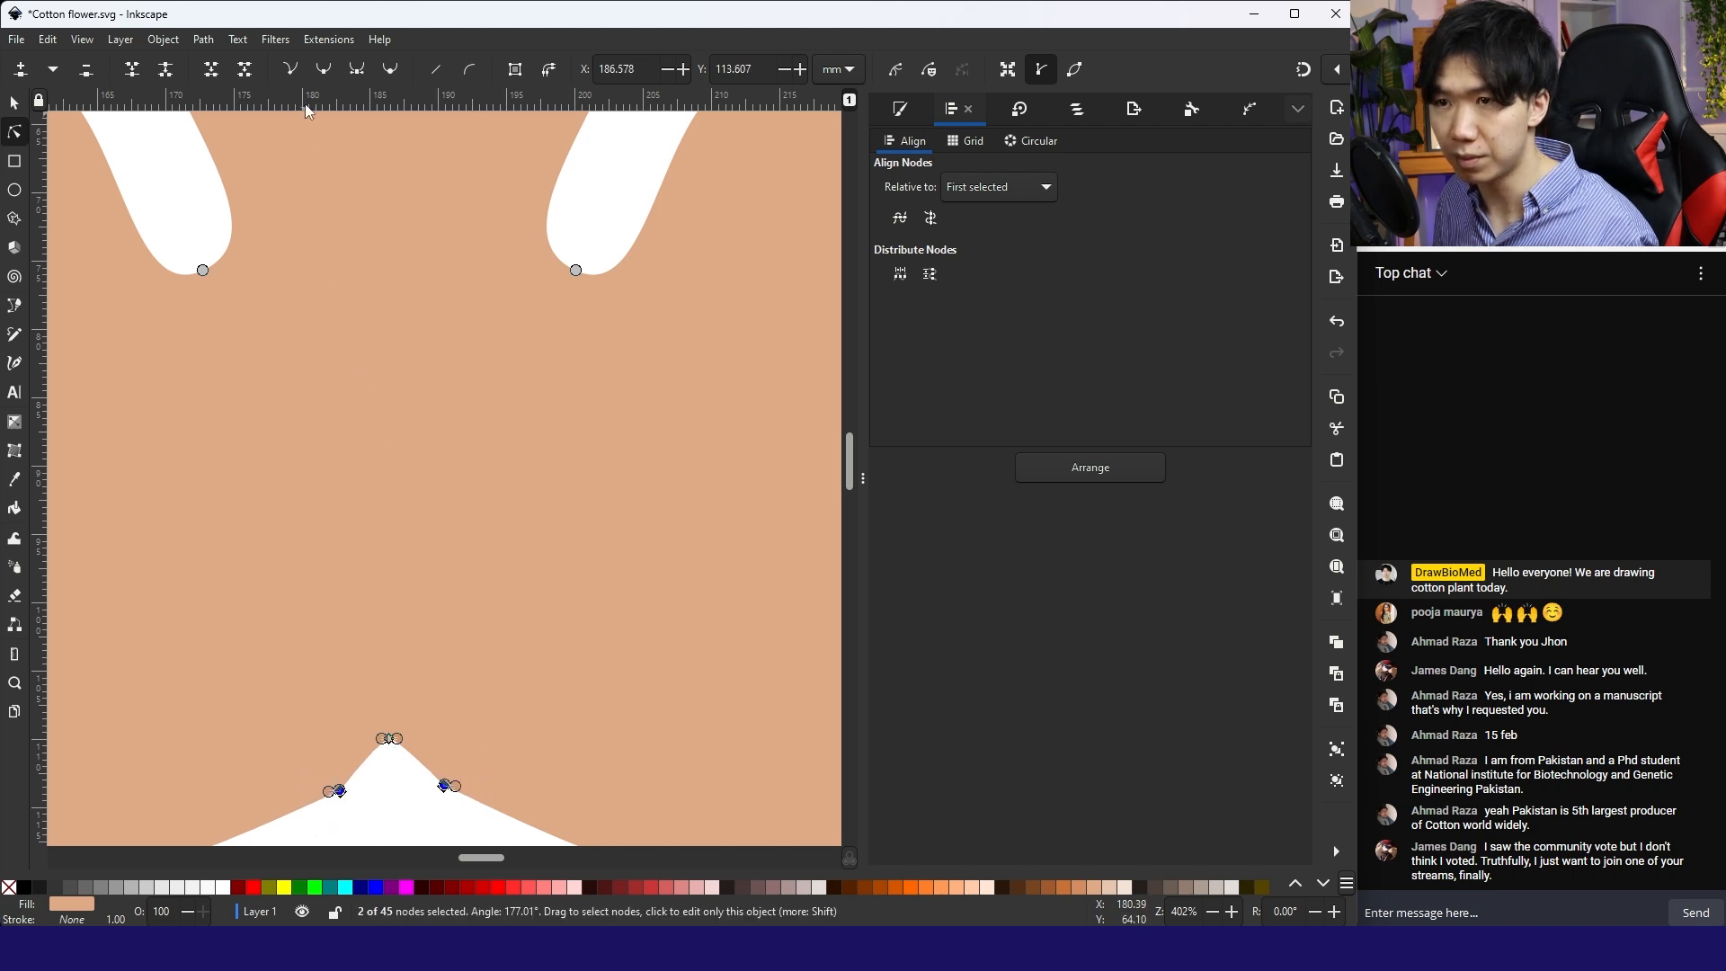
Step: Make the two nodes on either side of the bottom notch auto-smooth
left_click(385, 71)
mouse_move(391, 742)
left_mouse_down()
mouse_move(394, 710)
mouse_move(394, 729)
left_mouse_up()
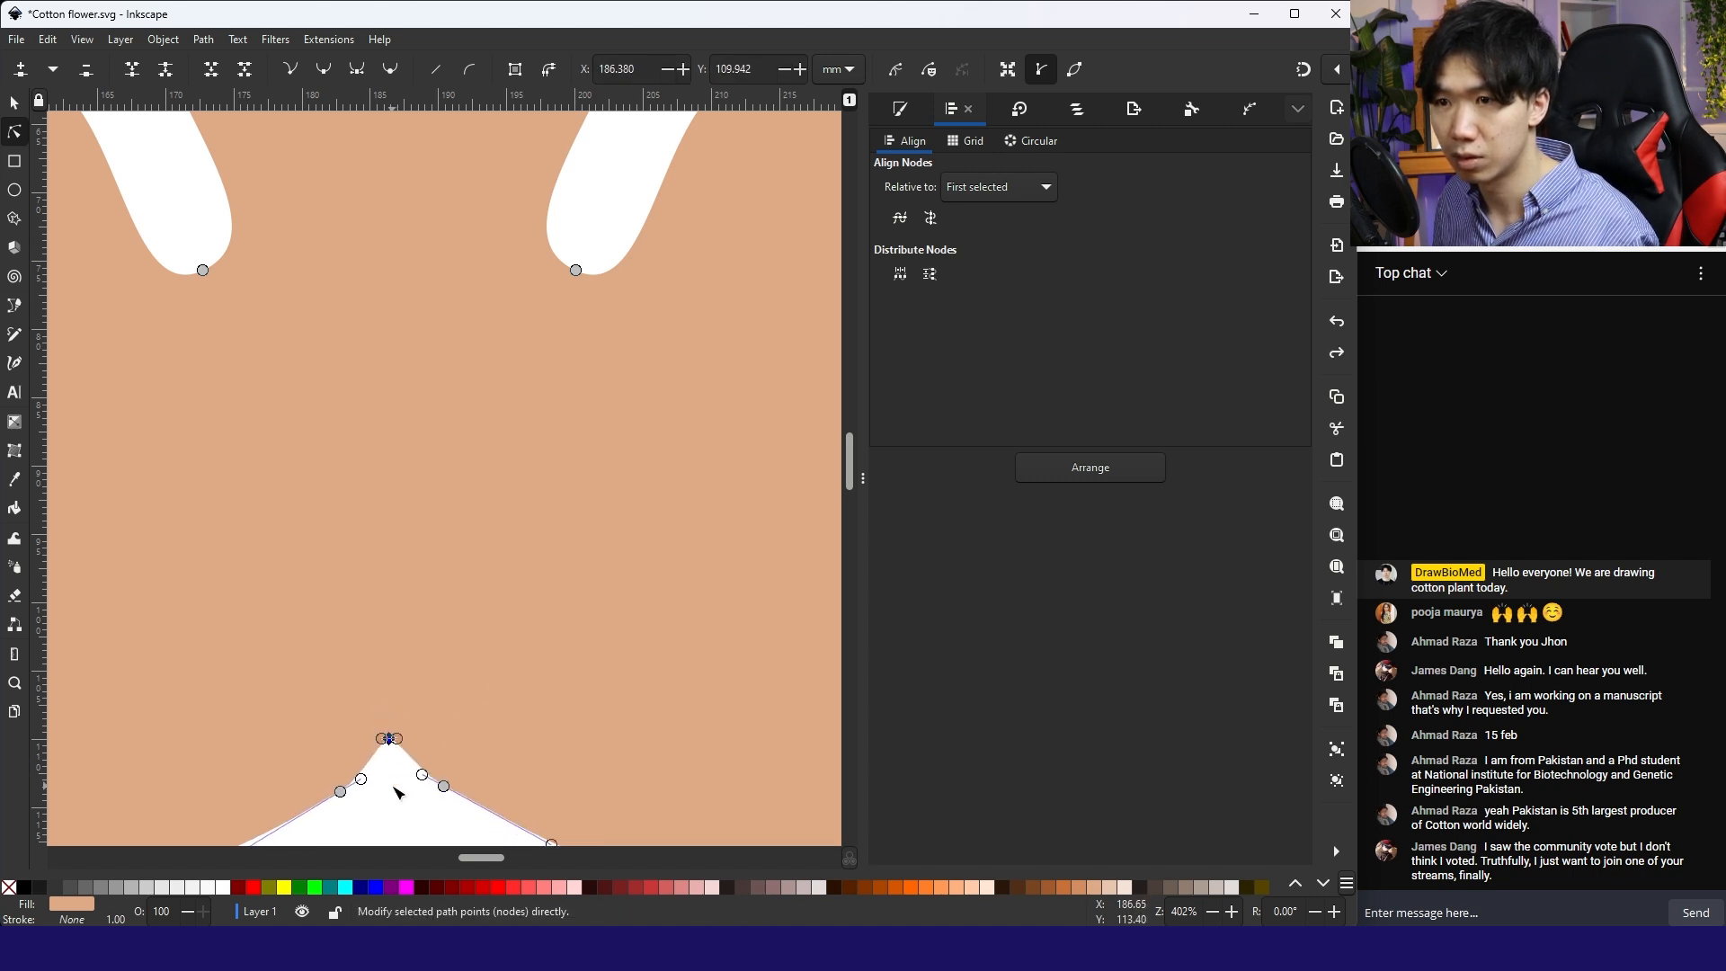
scroll(402, 809, "down", 2)
scroll(406, 813, "down", 2)
left_click(594, 507)
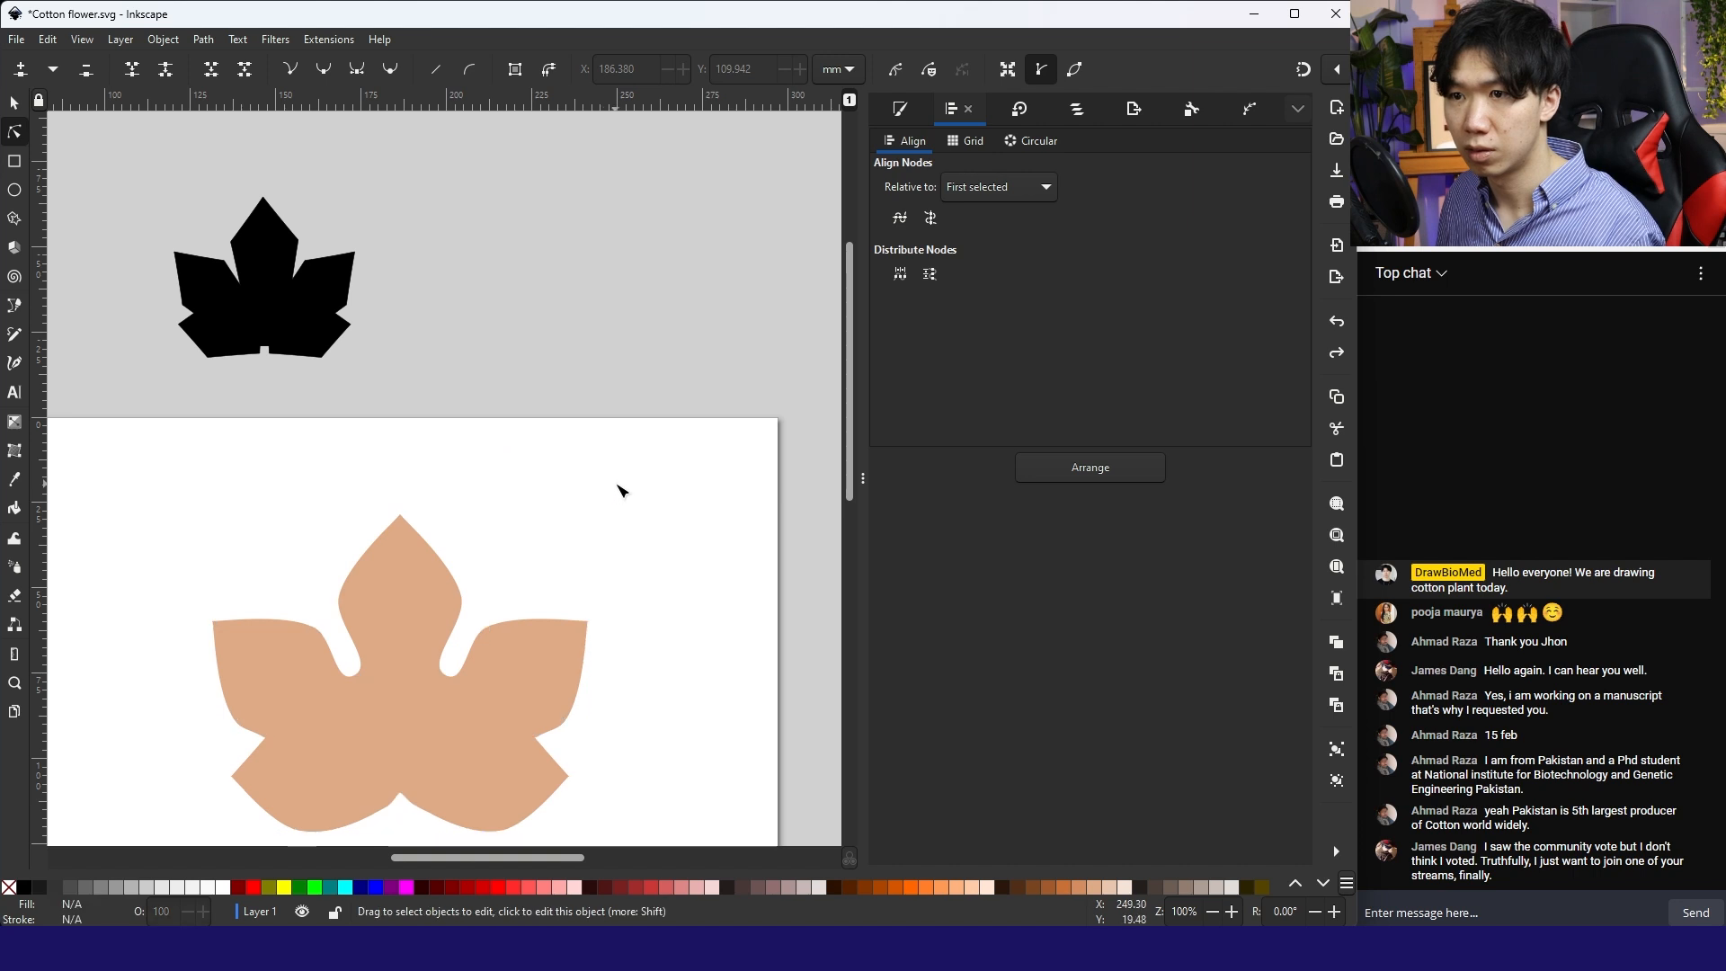
key("ctrl+w")
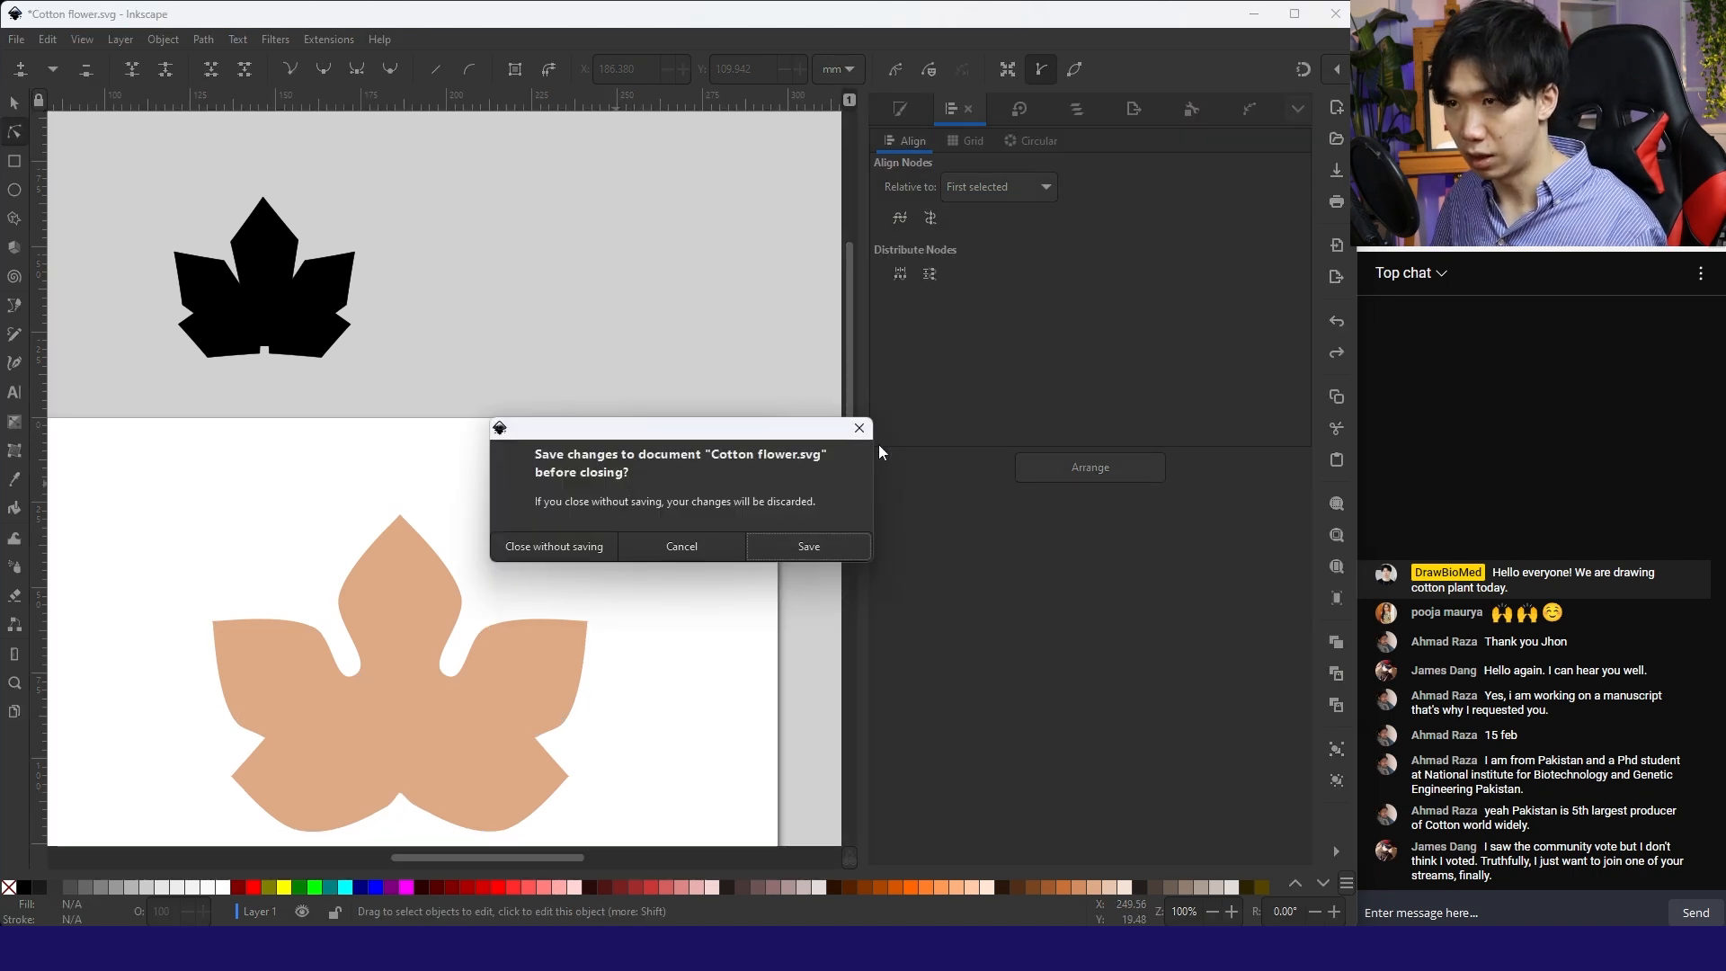
left_click(859, 428)
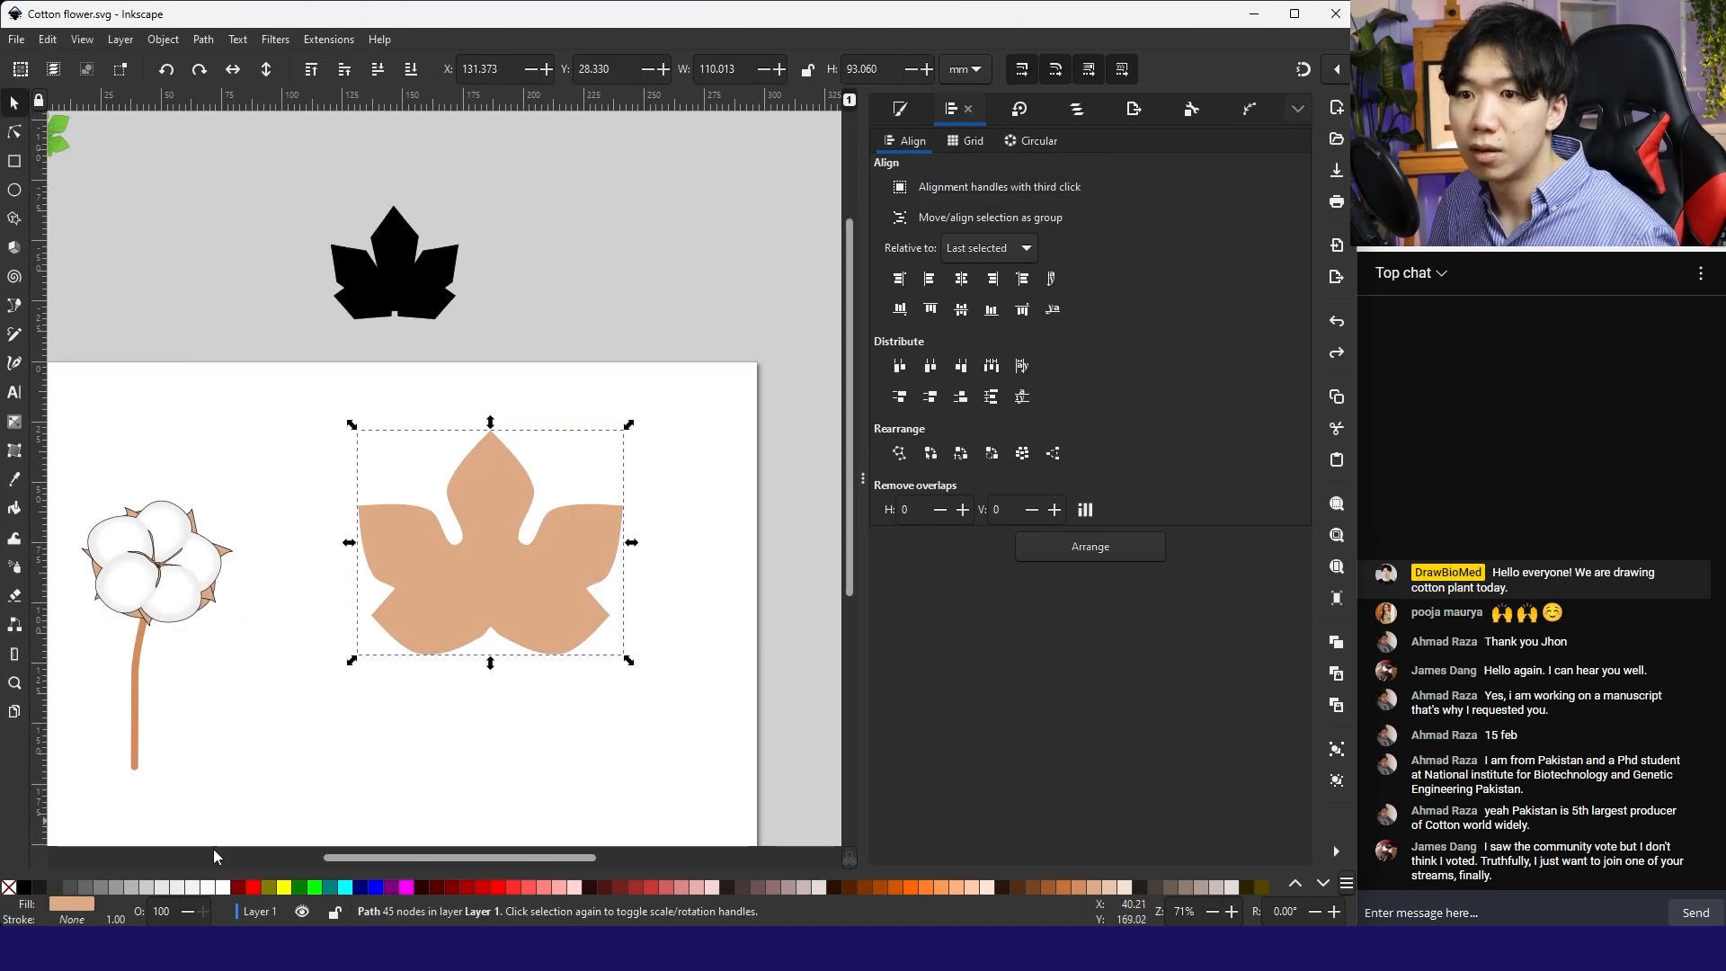
Step: Apply a radial gradient to the leaf, starting near its lower centre and reaching down to the bottom edge
left_click(16, 423)
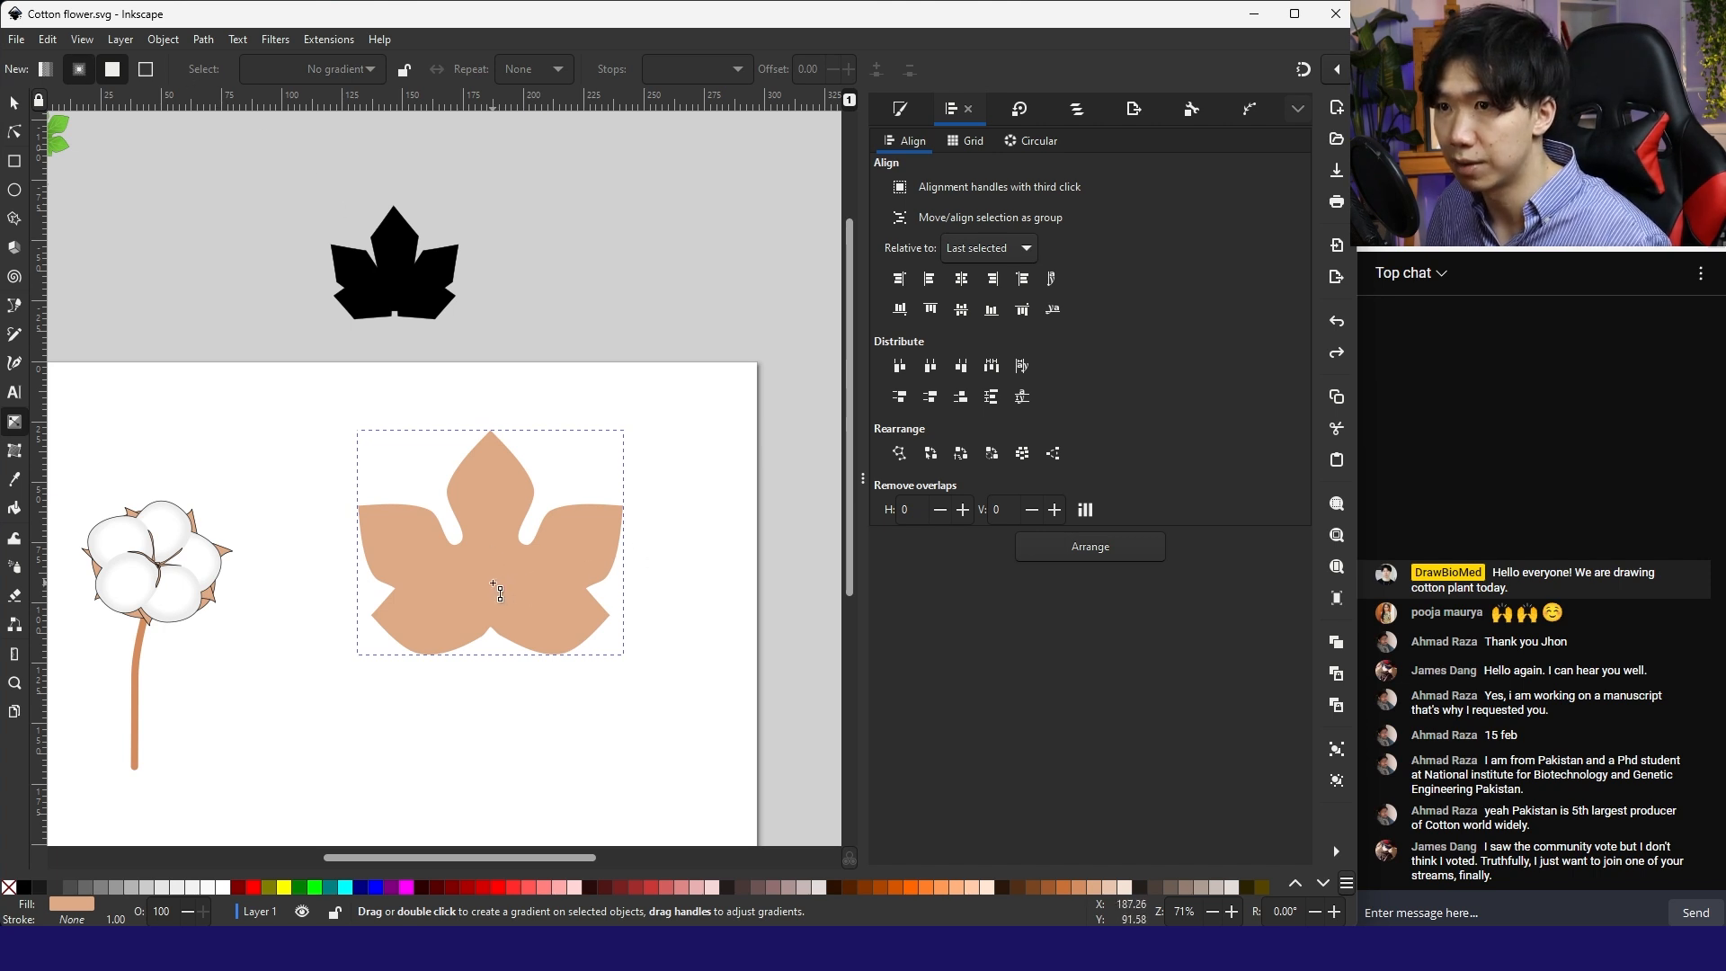
left_click_drag(494, 581, 494, 663)
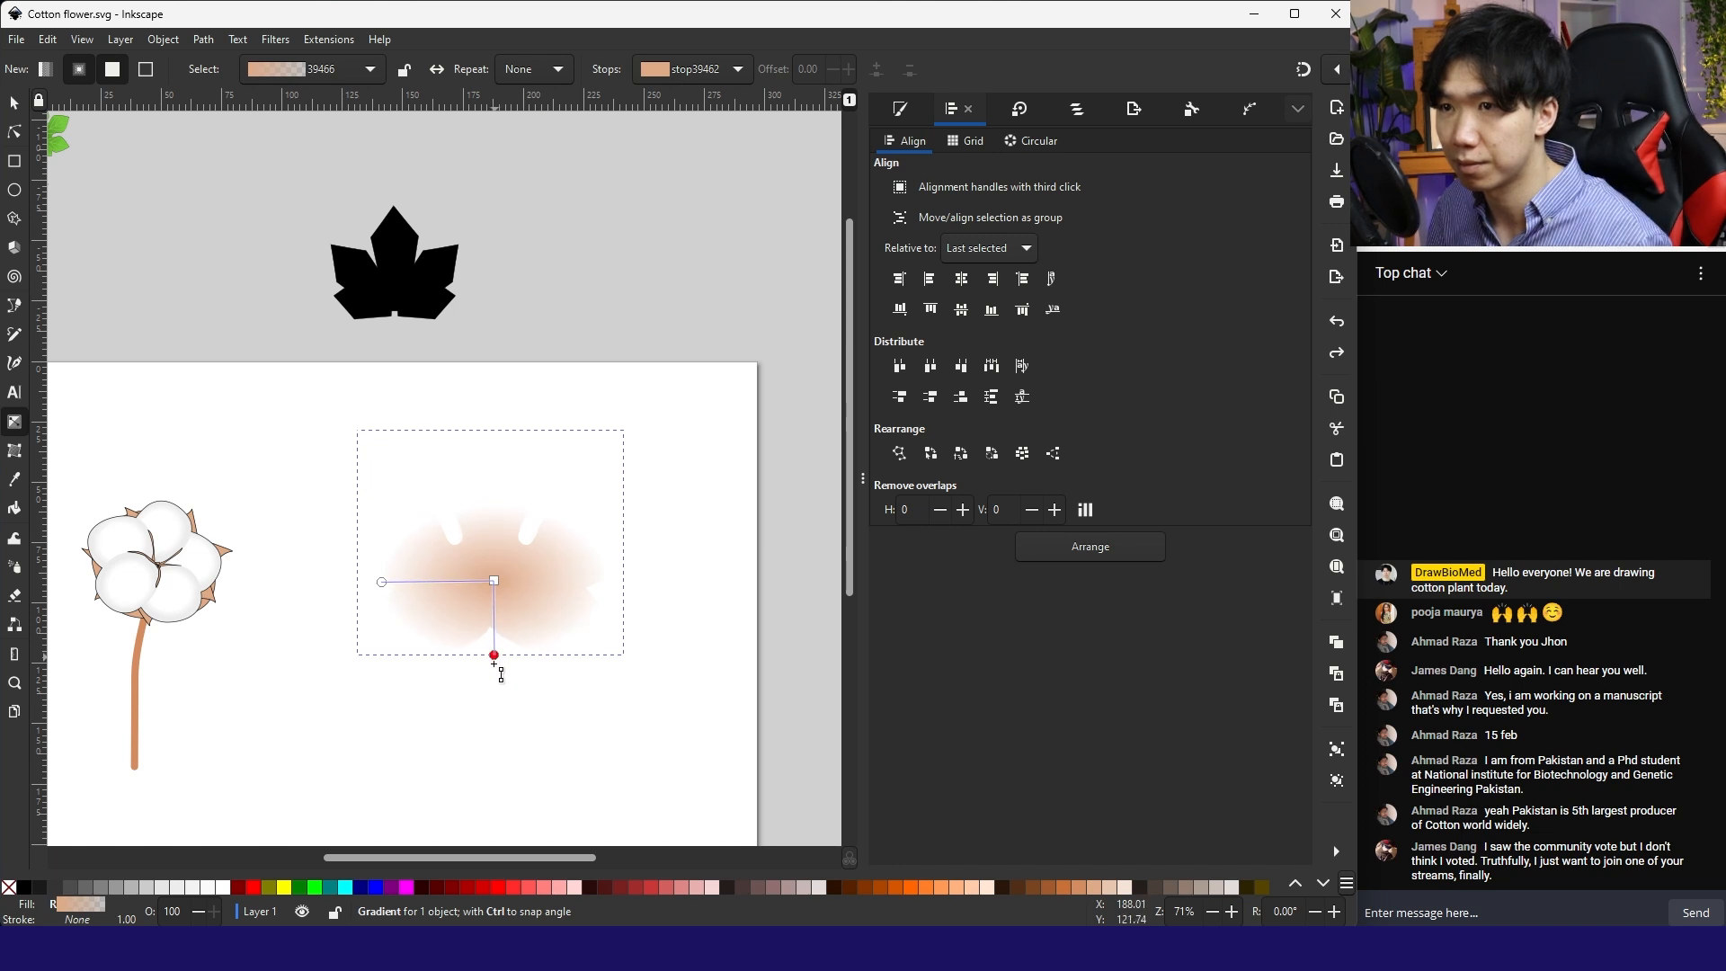
left_click(493, 664)
Step: Colour the gradient's outer stop green #71C837 and its centre stop a darker green
left_click(383, 581)
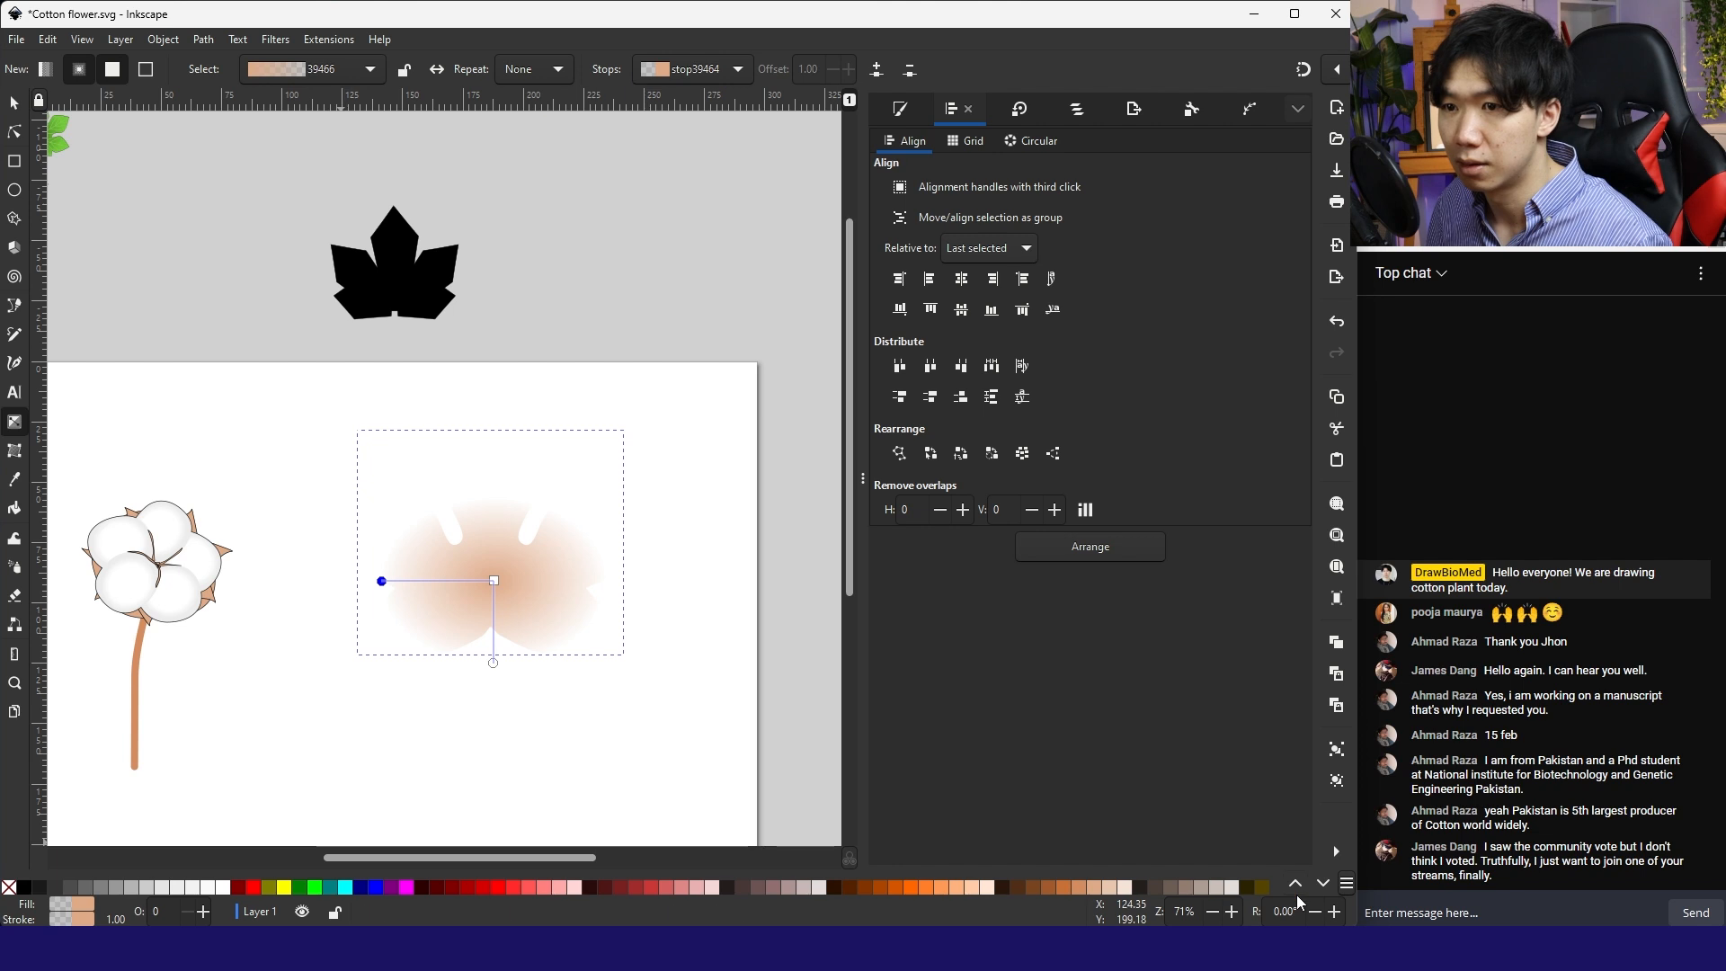
left_click(1322, 887)
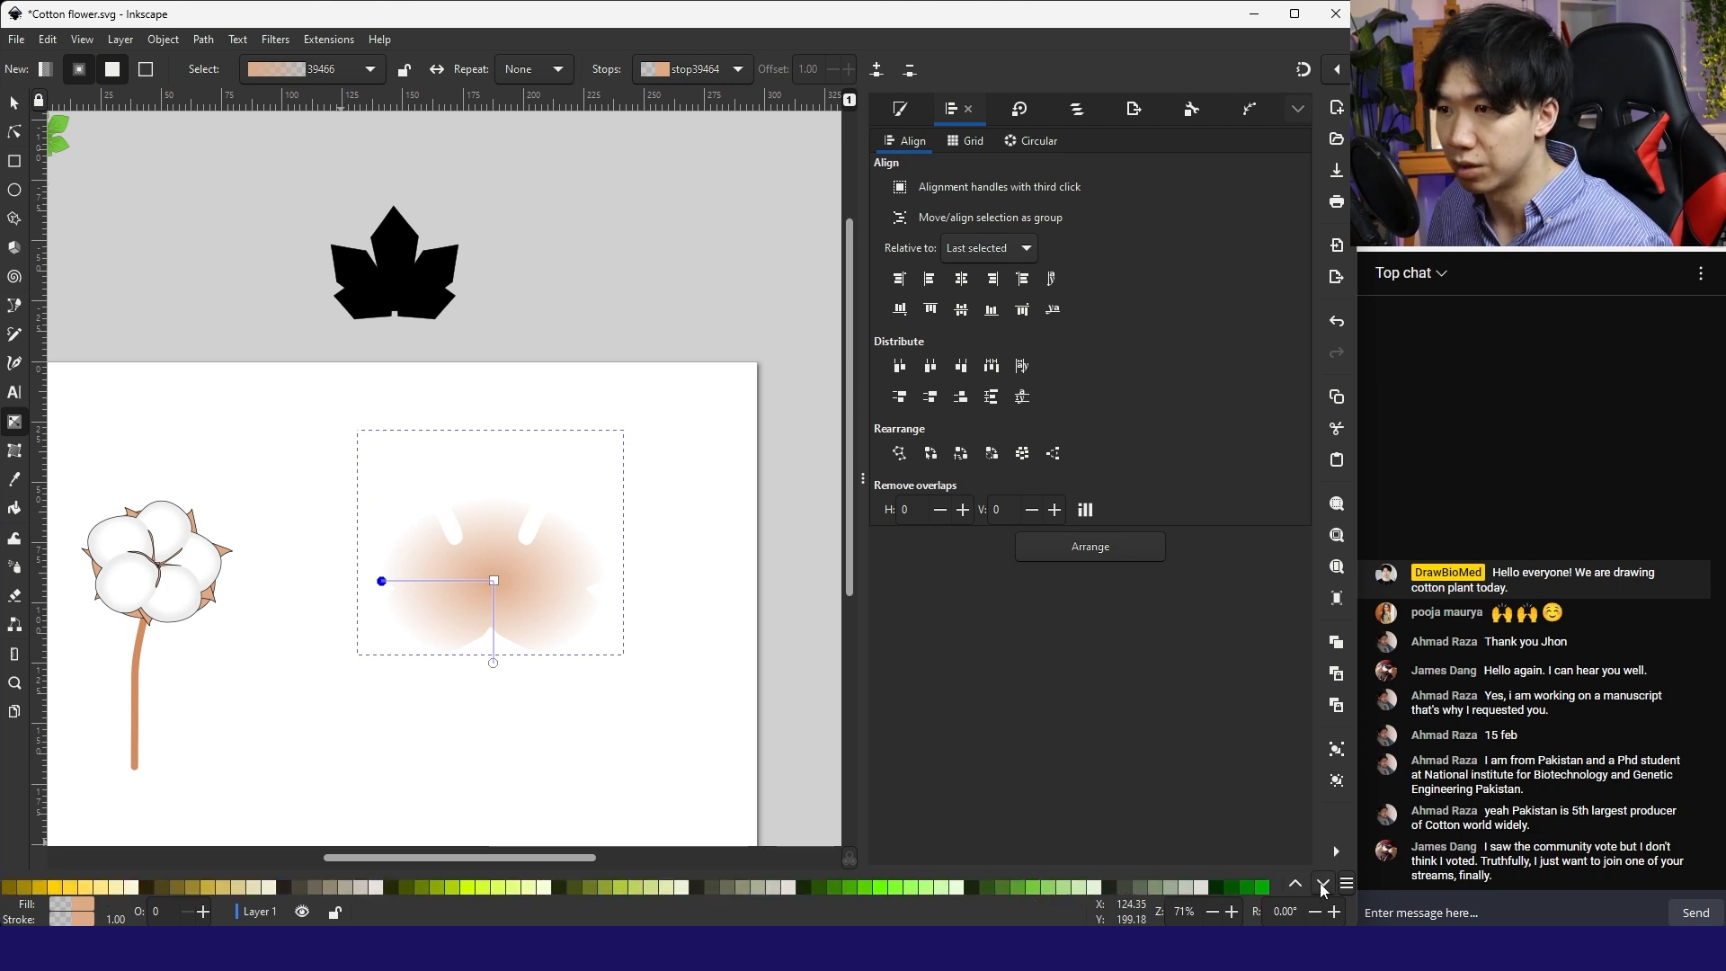
left_click(1019, 886)
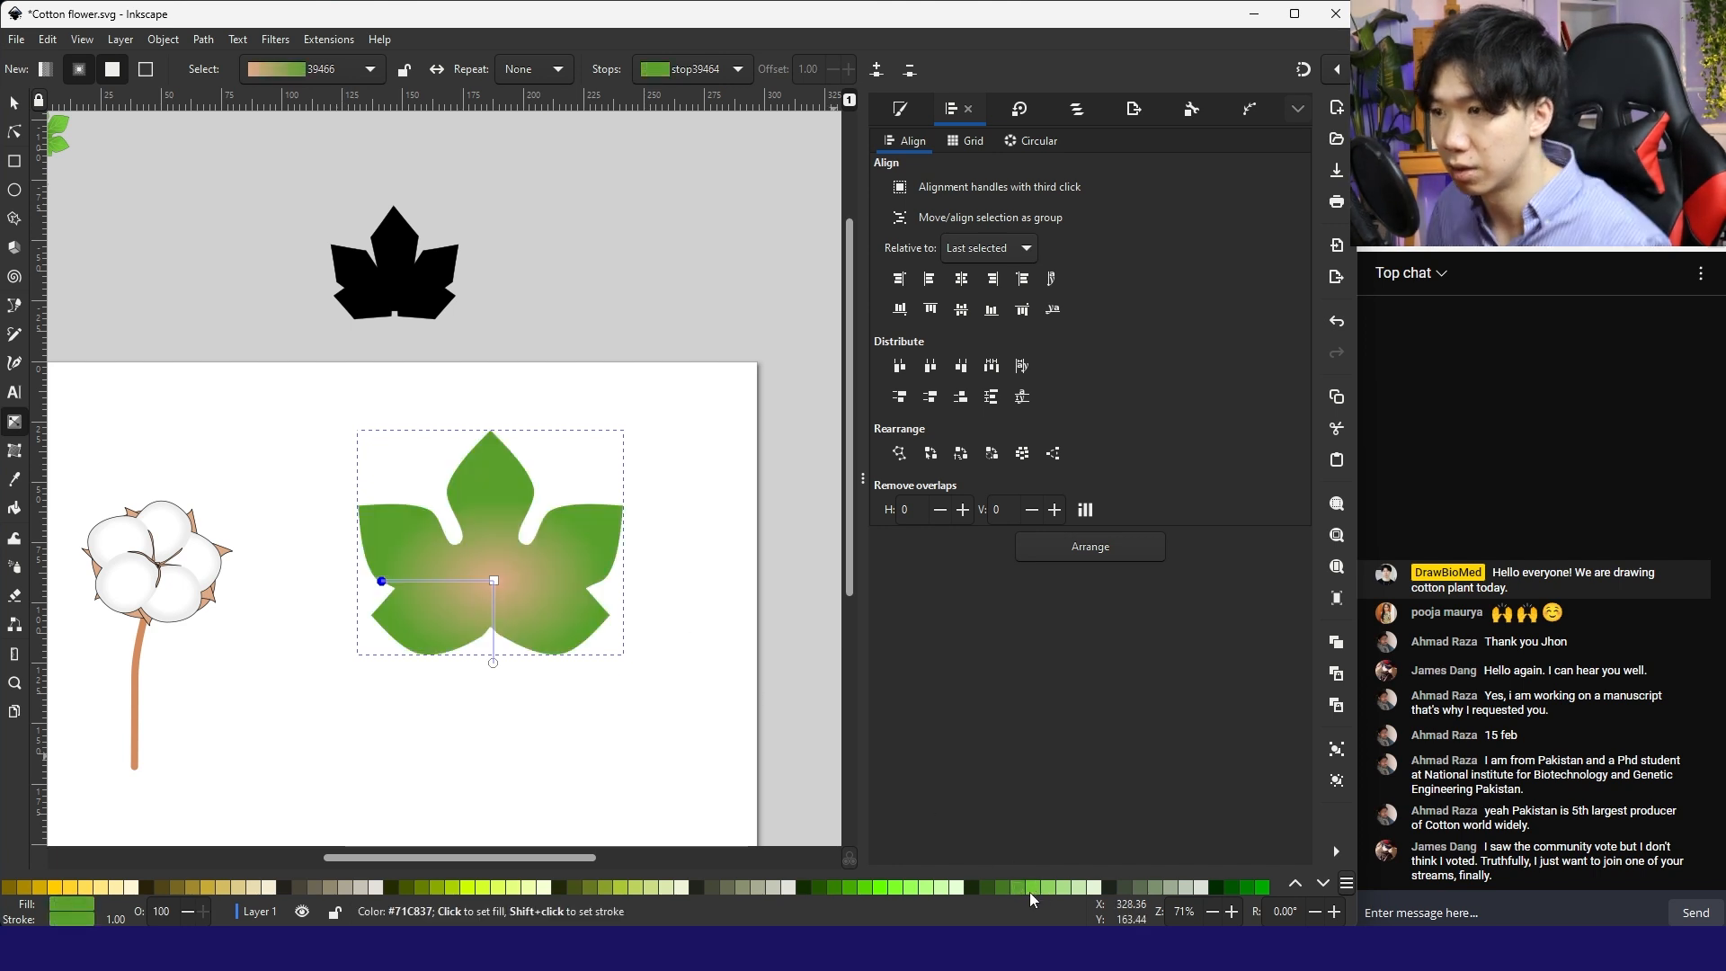
left_click(1031, 889)
left_click(494, 580)
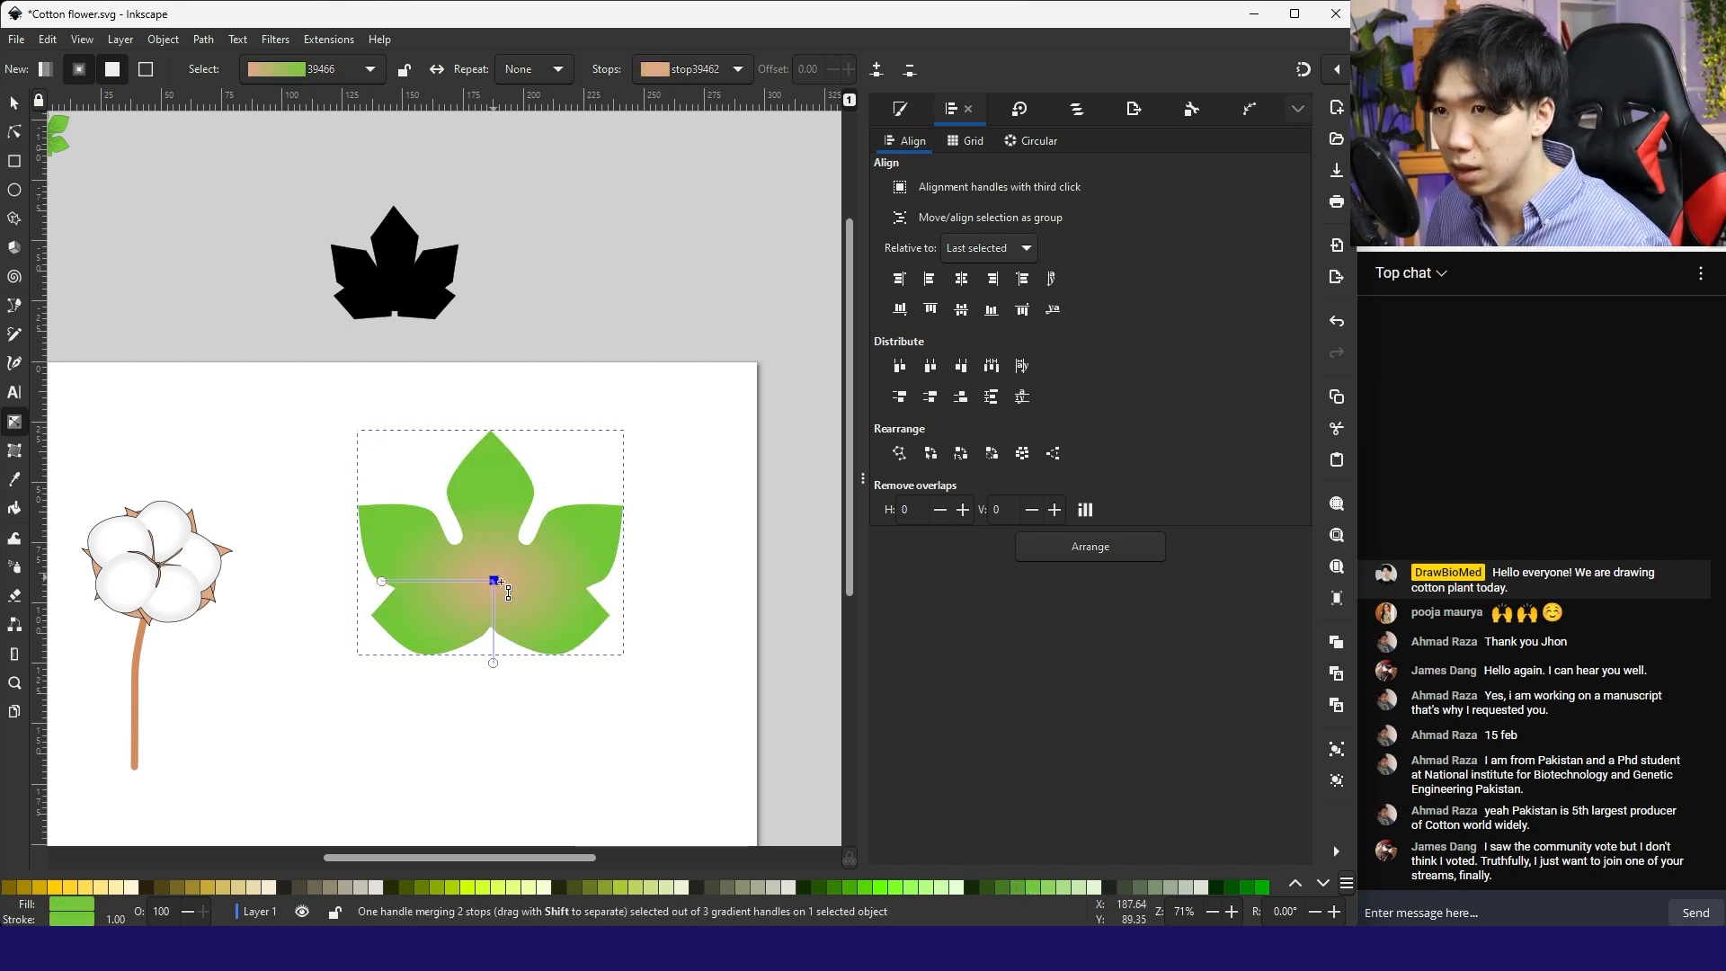
left_click(1005, 888)
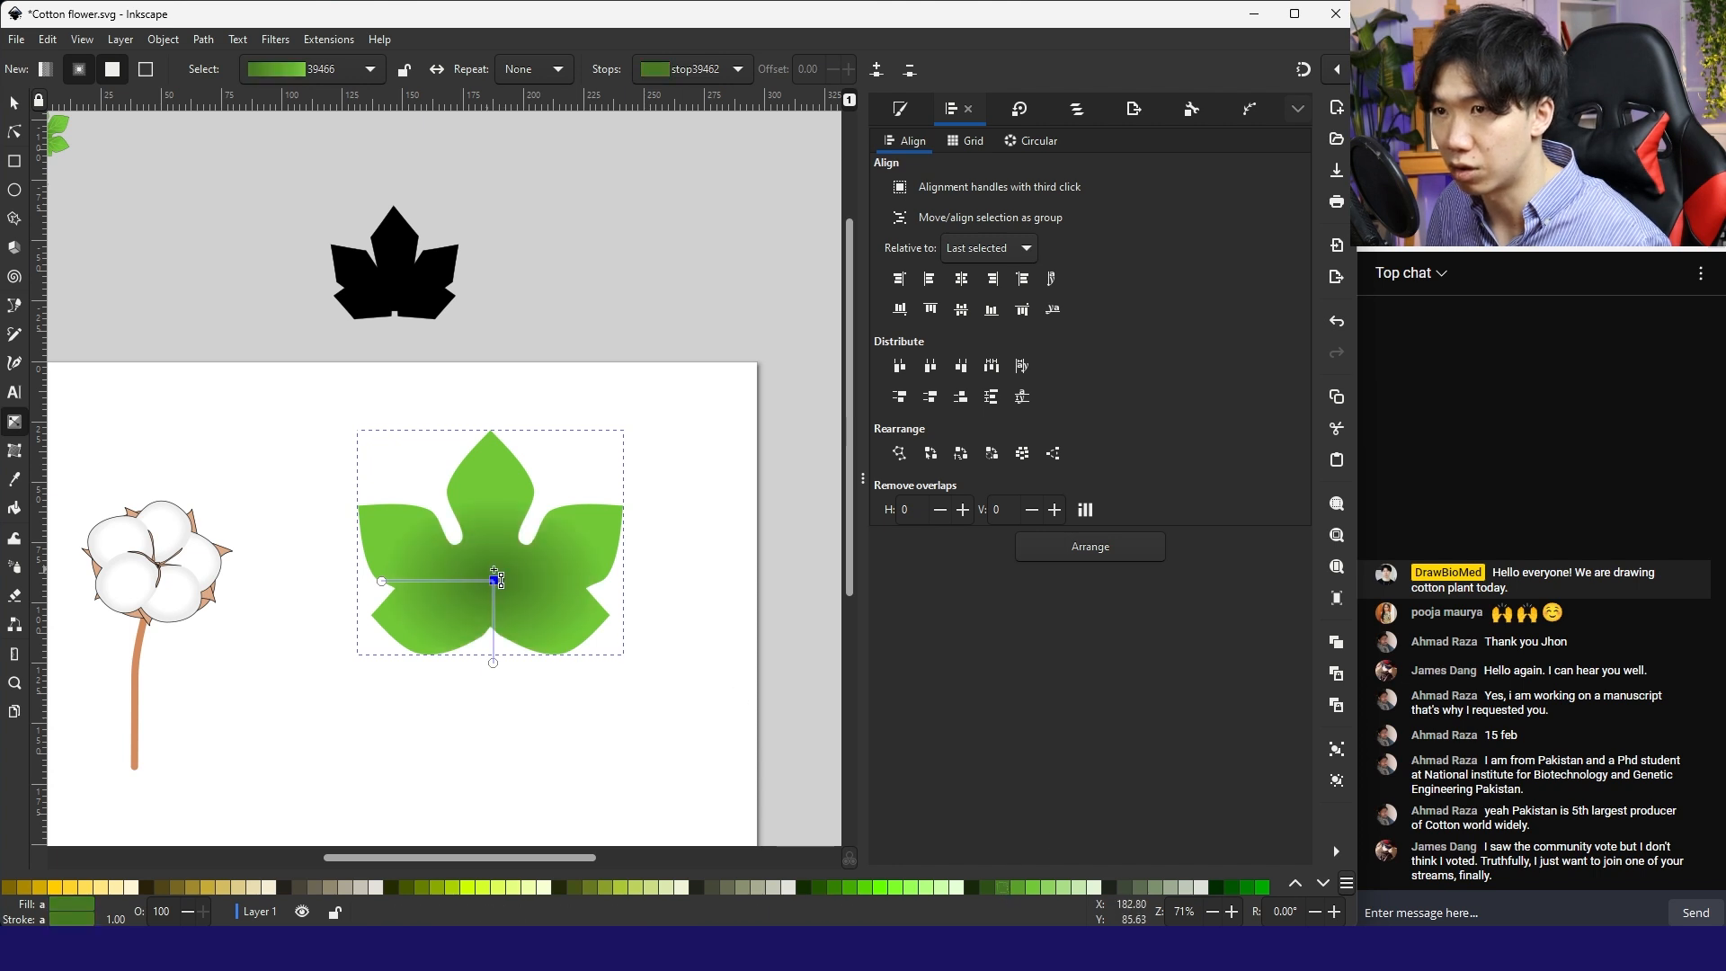
Step: Move the gradient's centre down to just above the bottom notch and stretch one axis up into the middle lobe
left_click_drag(495, 583, 494, 610)
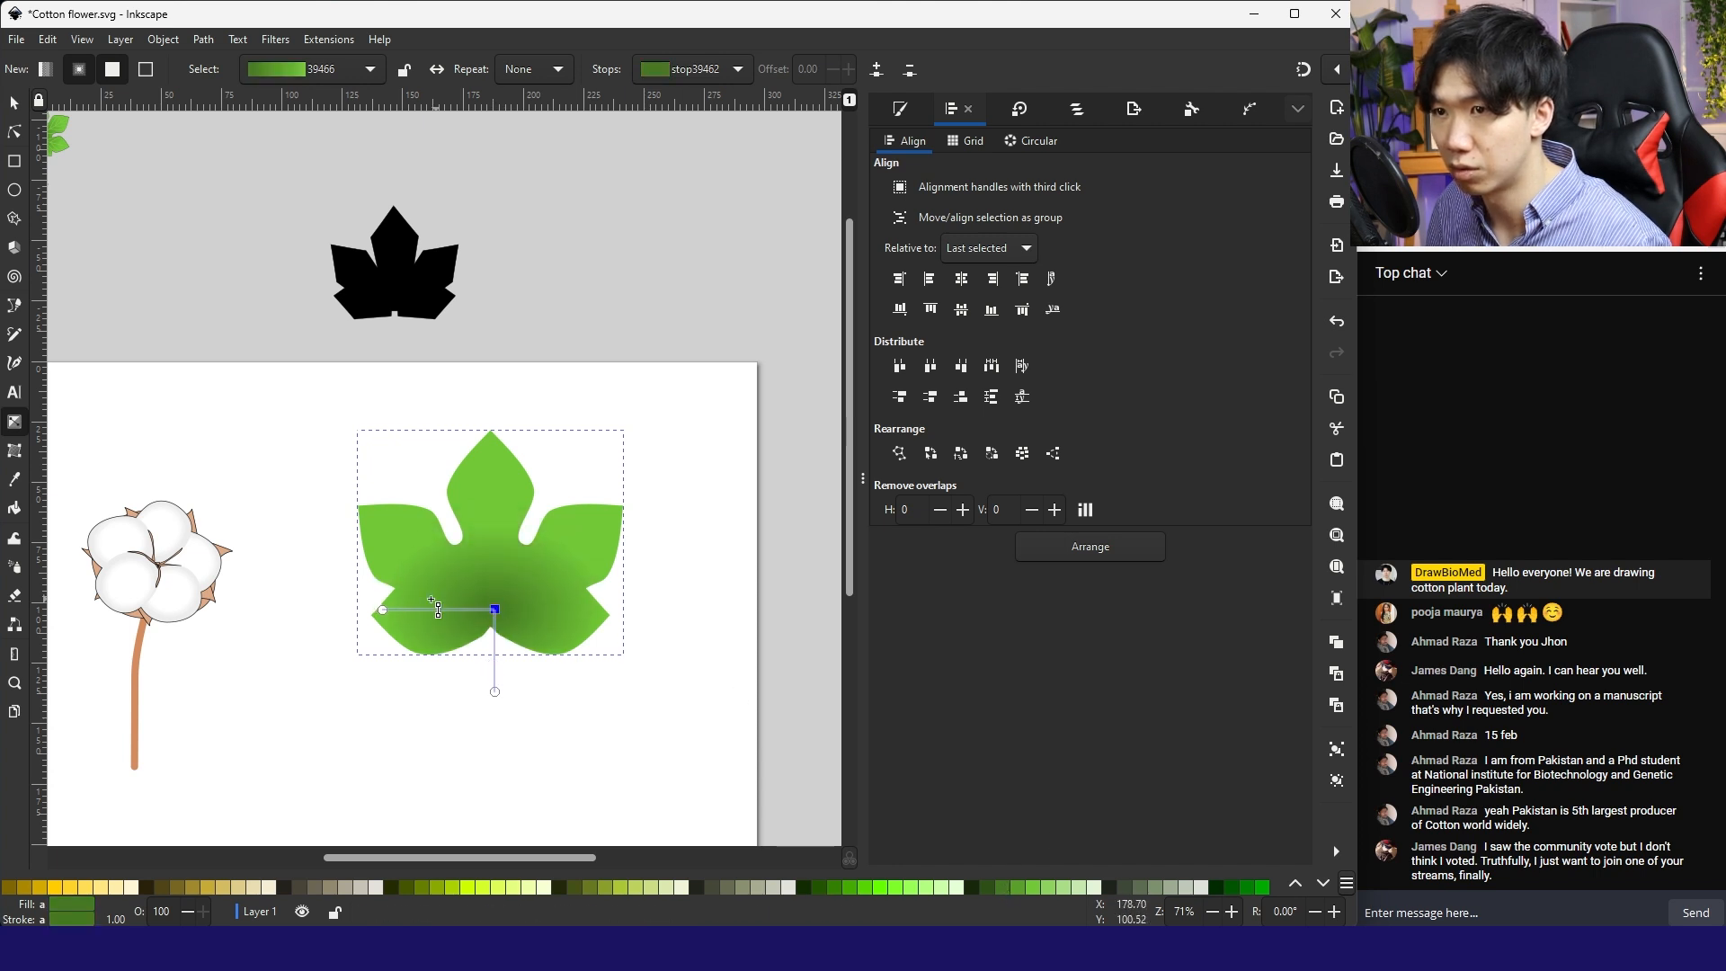
left_click_drag(486, 683, 493, 559)
left_click_drag(491, 558, 497, 462)
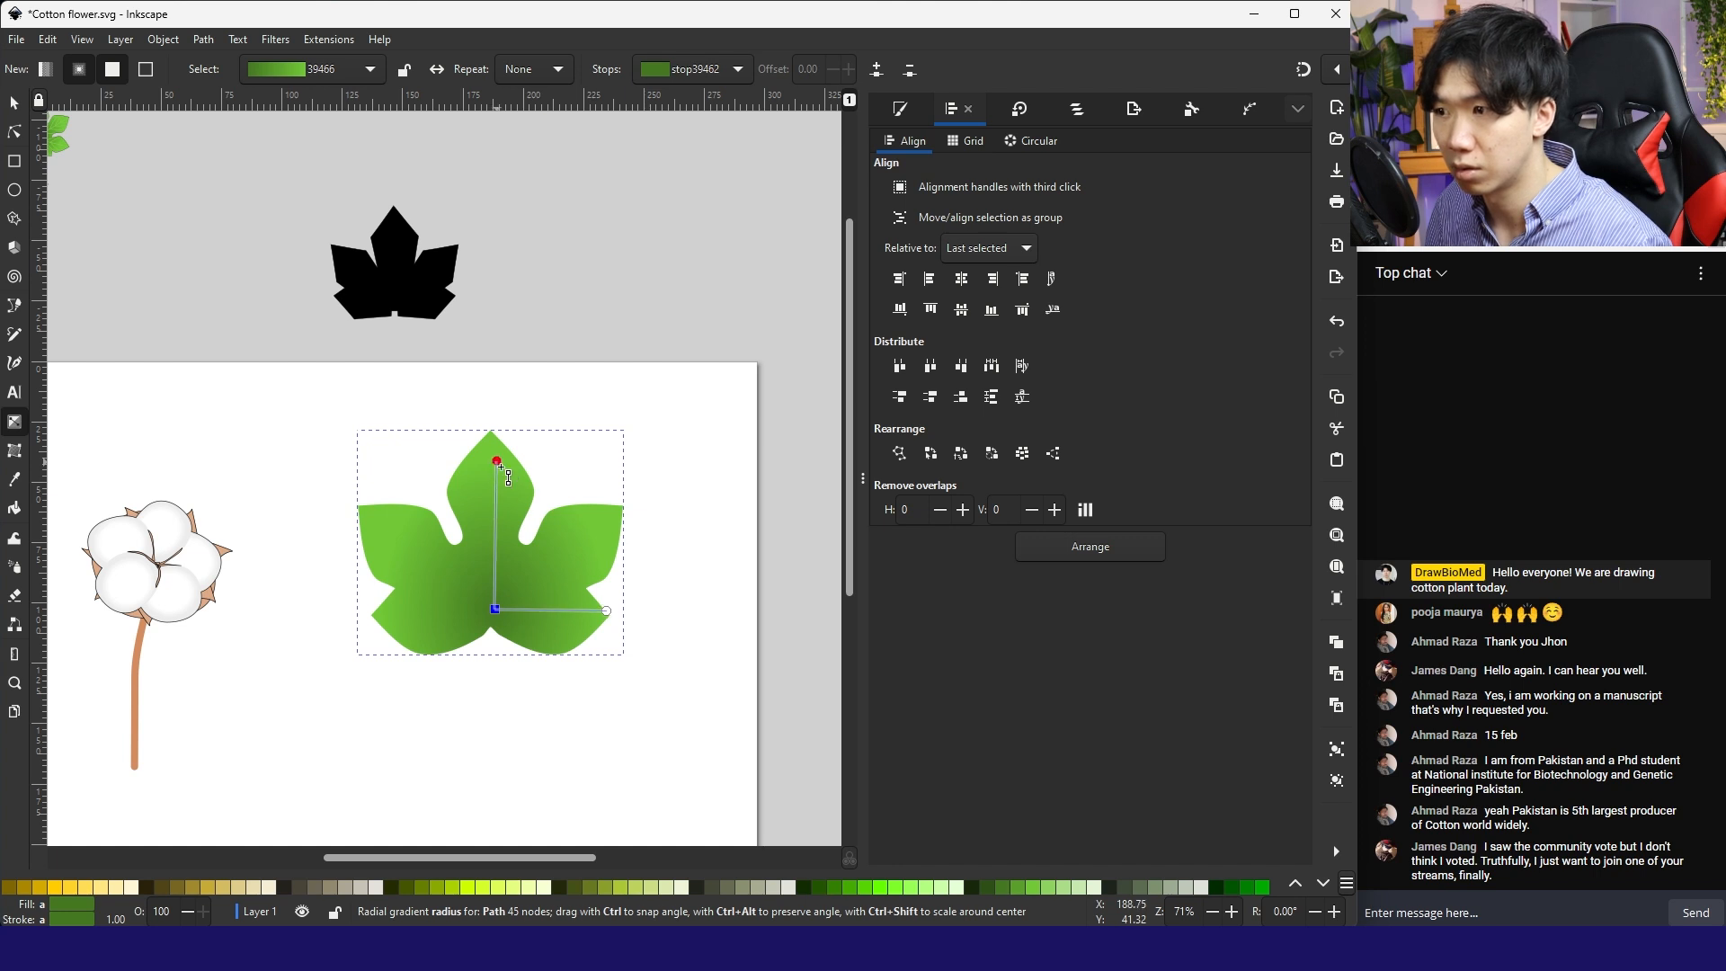
left_click_drag(495, 609, 489, 610)
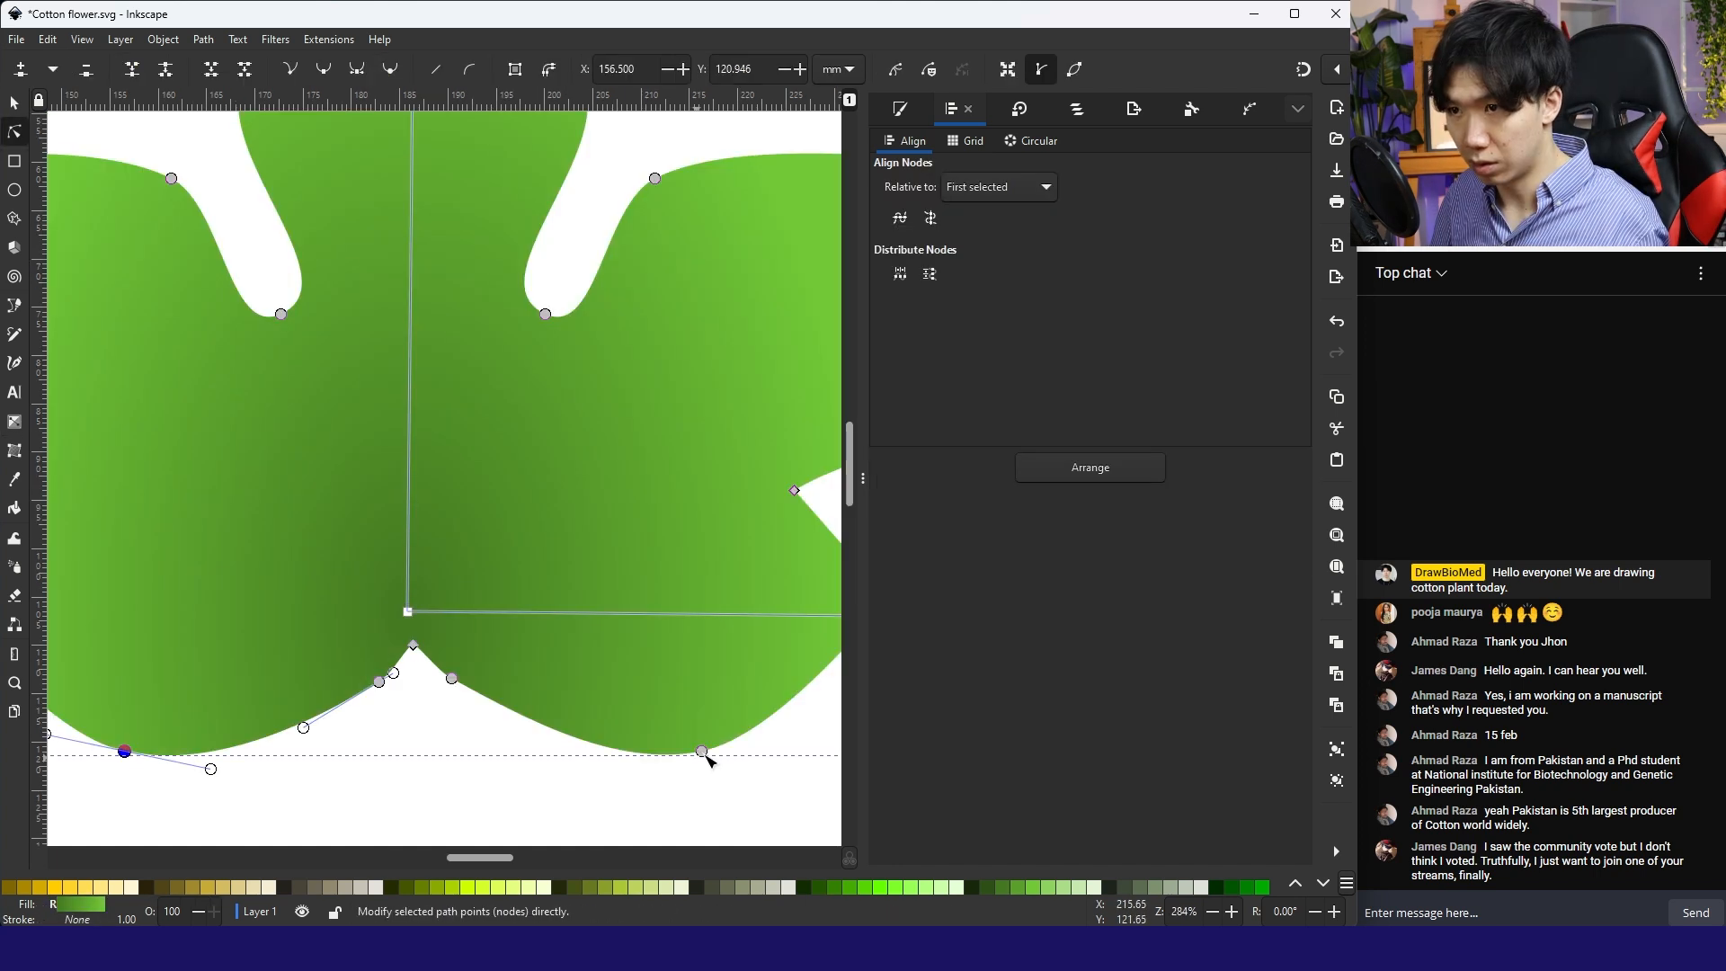
Step: Nudge the bottom nodes of both lower lobes slightly upward together, then save the drawing
left_click(702, 751, "shift")
key("Up")
key("Up")
key("Up")
key("Up")
key("Up")
key("Up")
key("Up")
key("Up")
left_click(713, 748)
key("1")
key("ctrl+s")
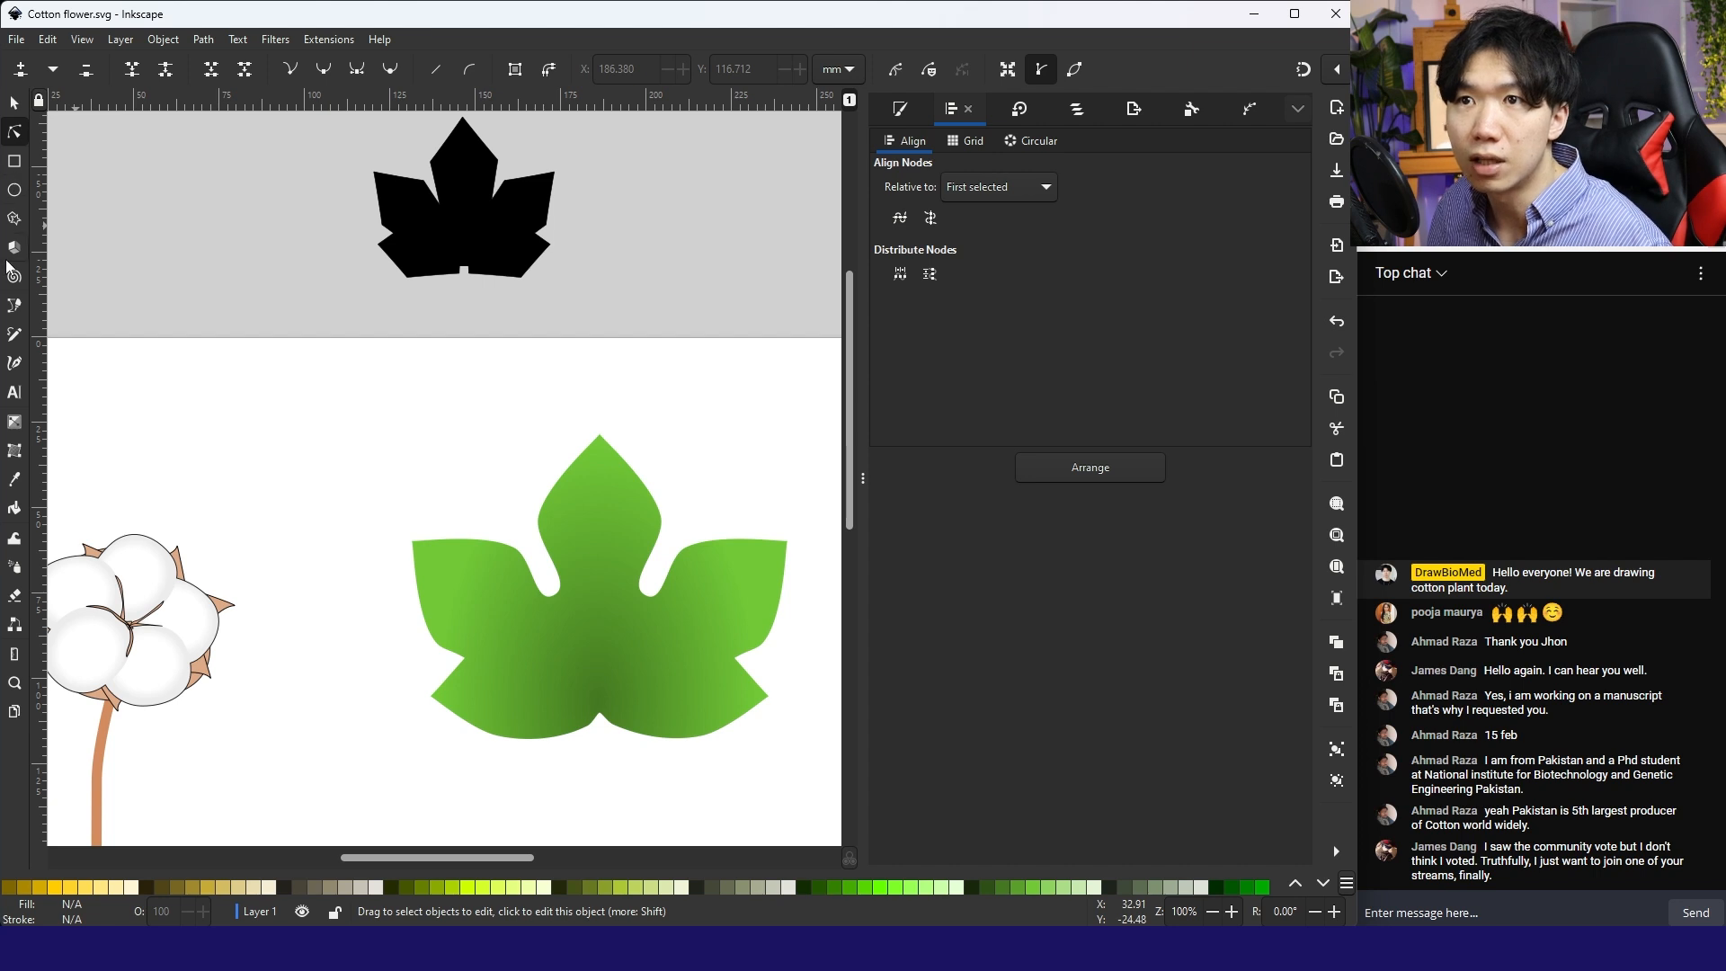
Step: Draw a straight vertical midrib line about 81 mm long from the bottom notch to the middle lobe's tip
left_click(14, 305)
left_click(599, 714)
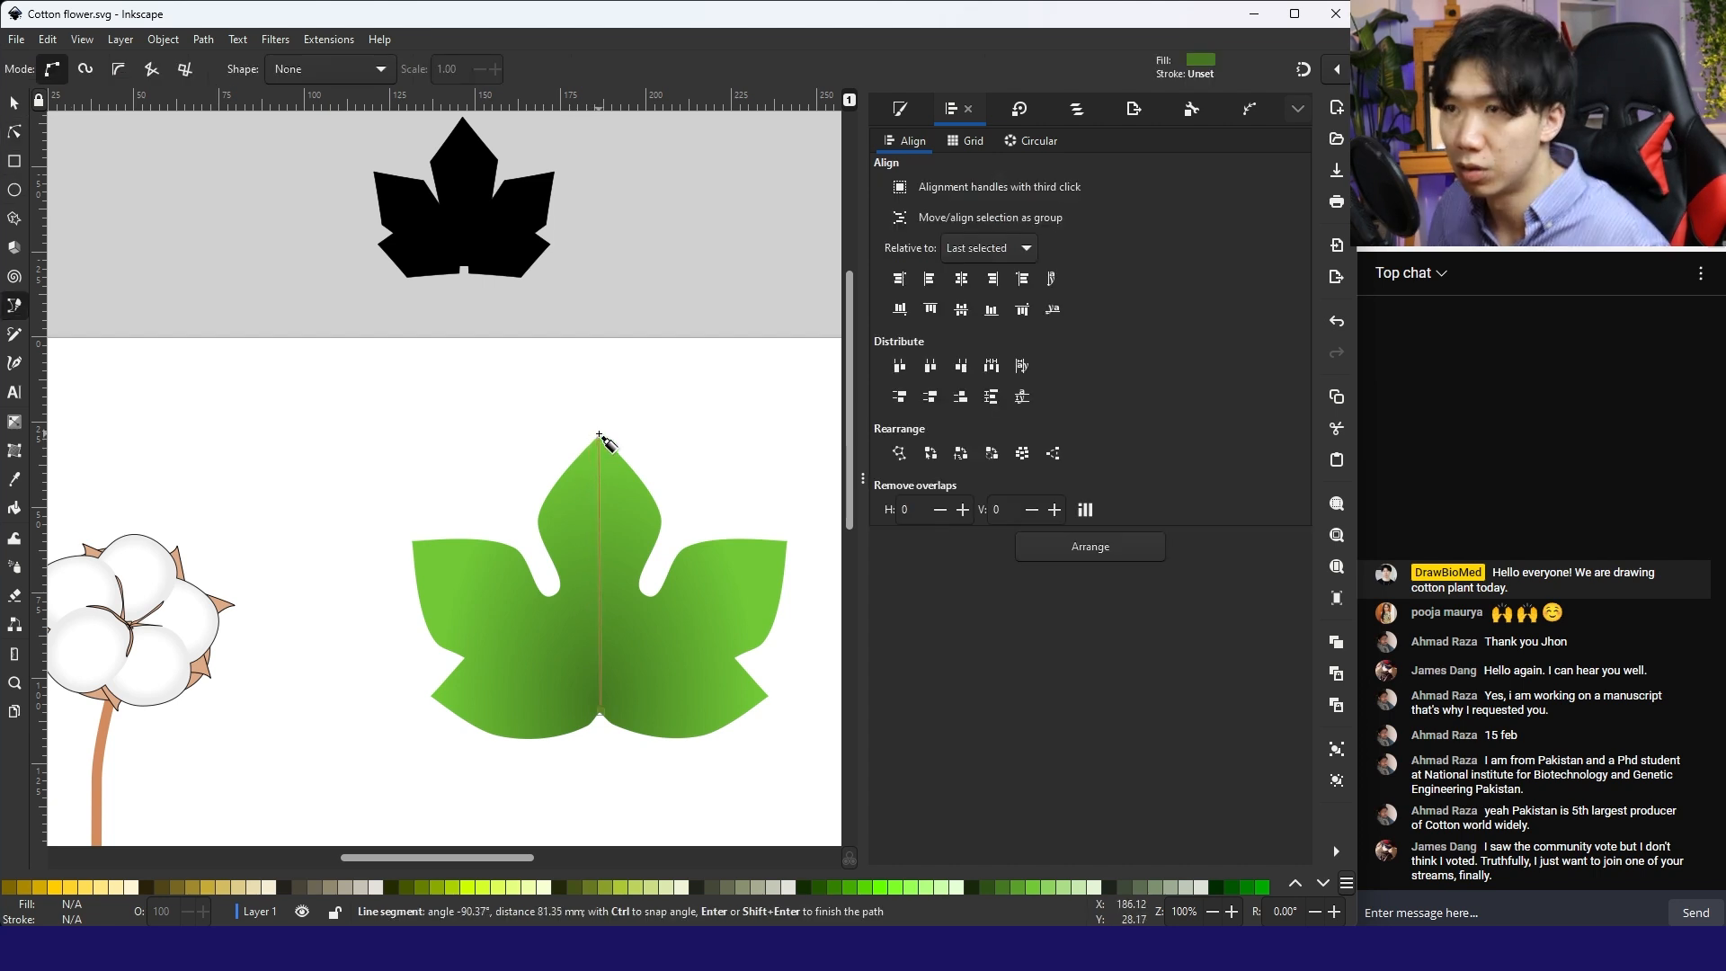
left_click(600, 441)
key("Return")
Step: Give the midrib line a bright green stroke that stands out against the dark centre of the leaf
key("s")
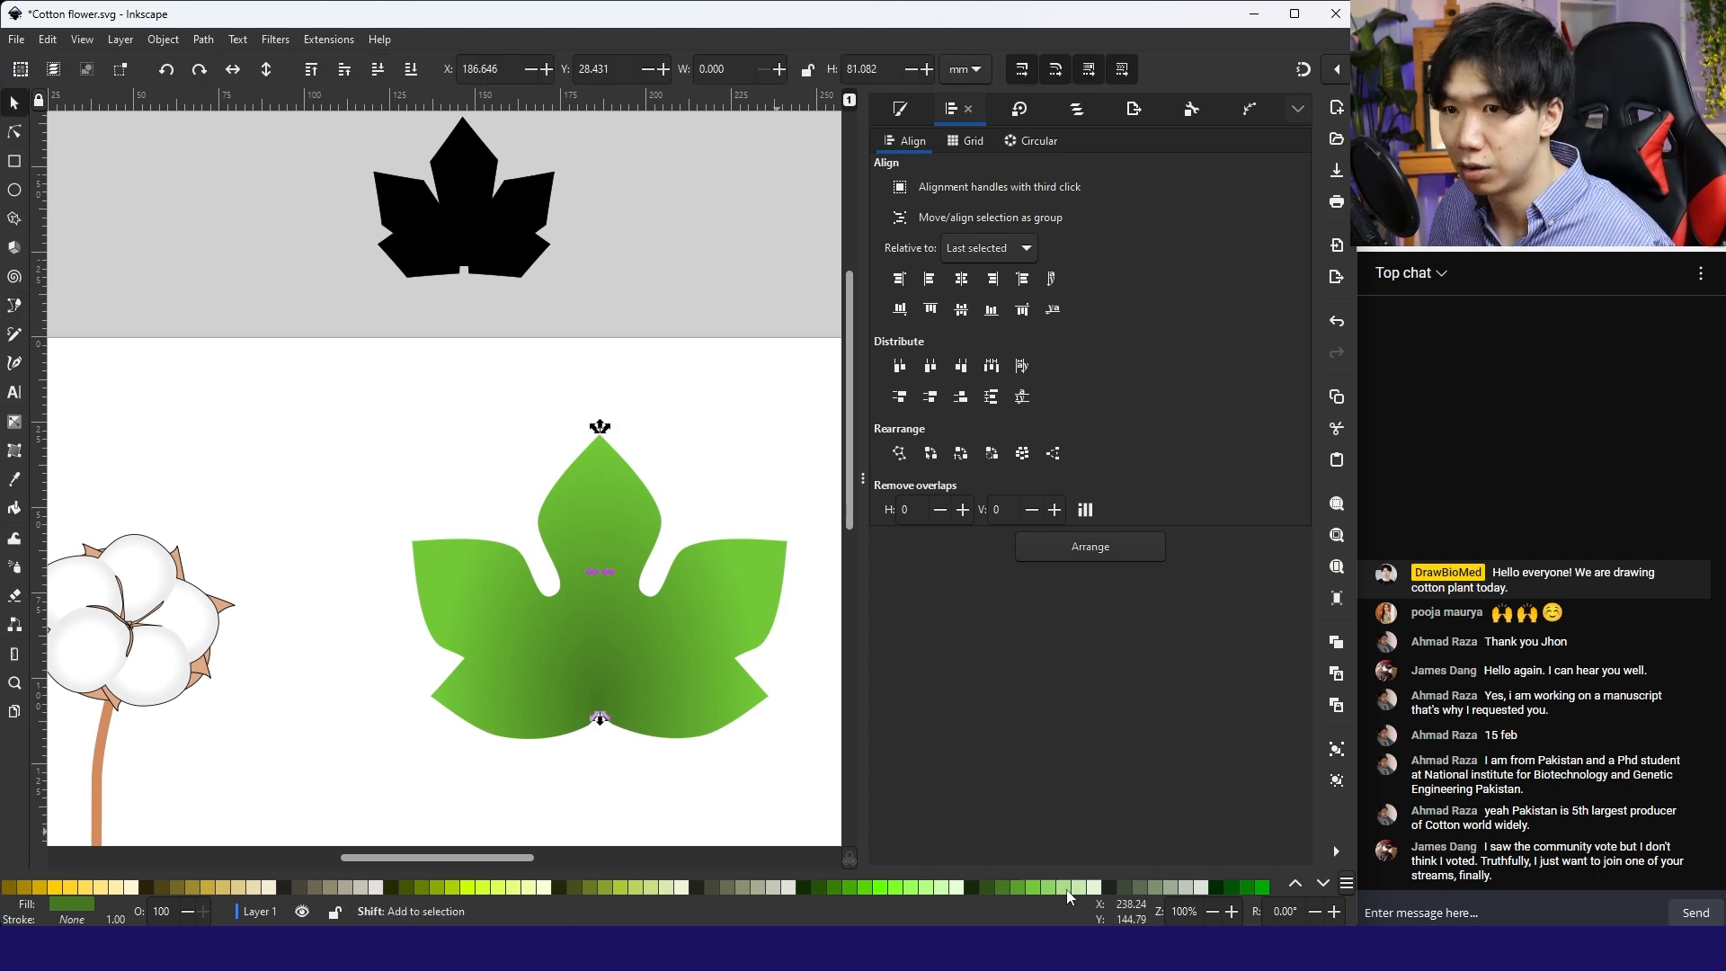
left_click(1068, 890, "shift")
left_click(1050, 890, "shift")
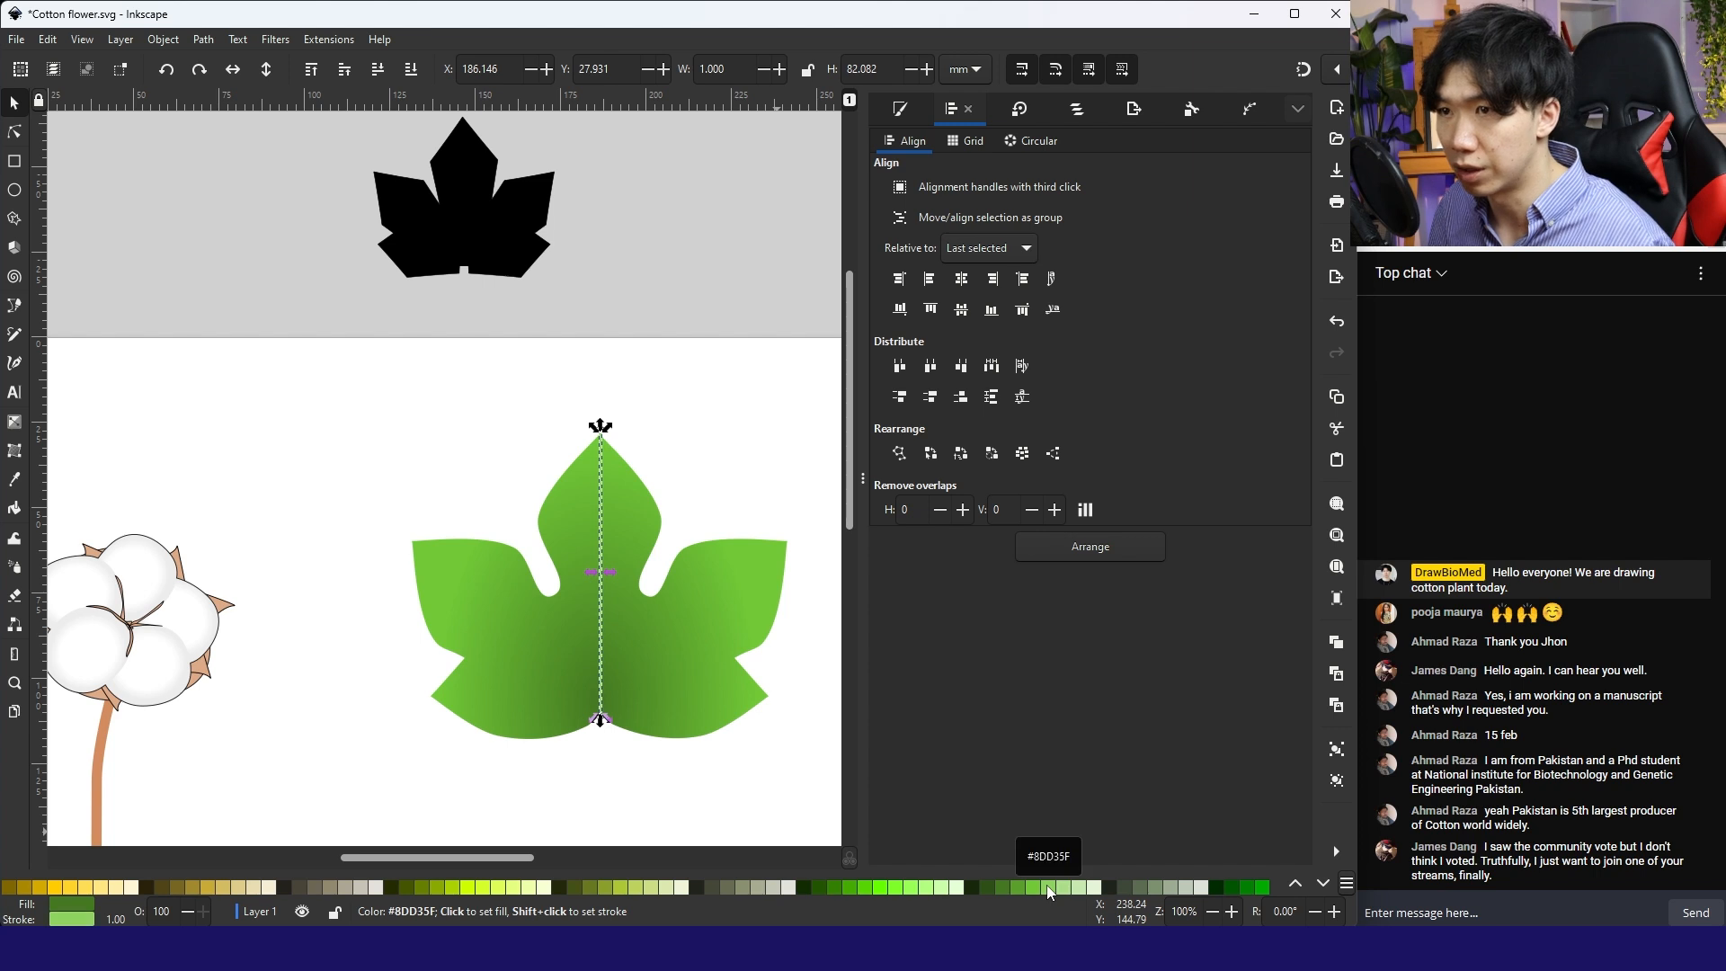
left_click(1036, 890, "shift")
left_click(755, 441)
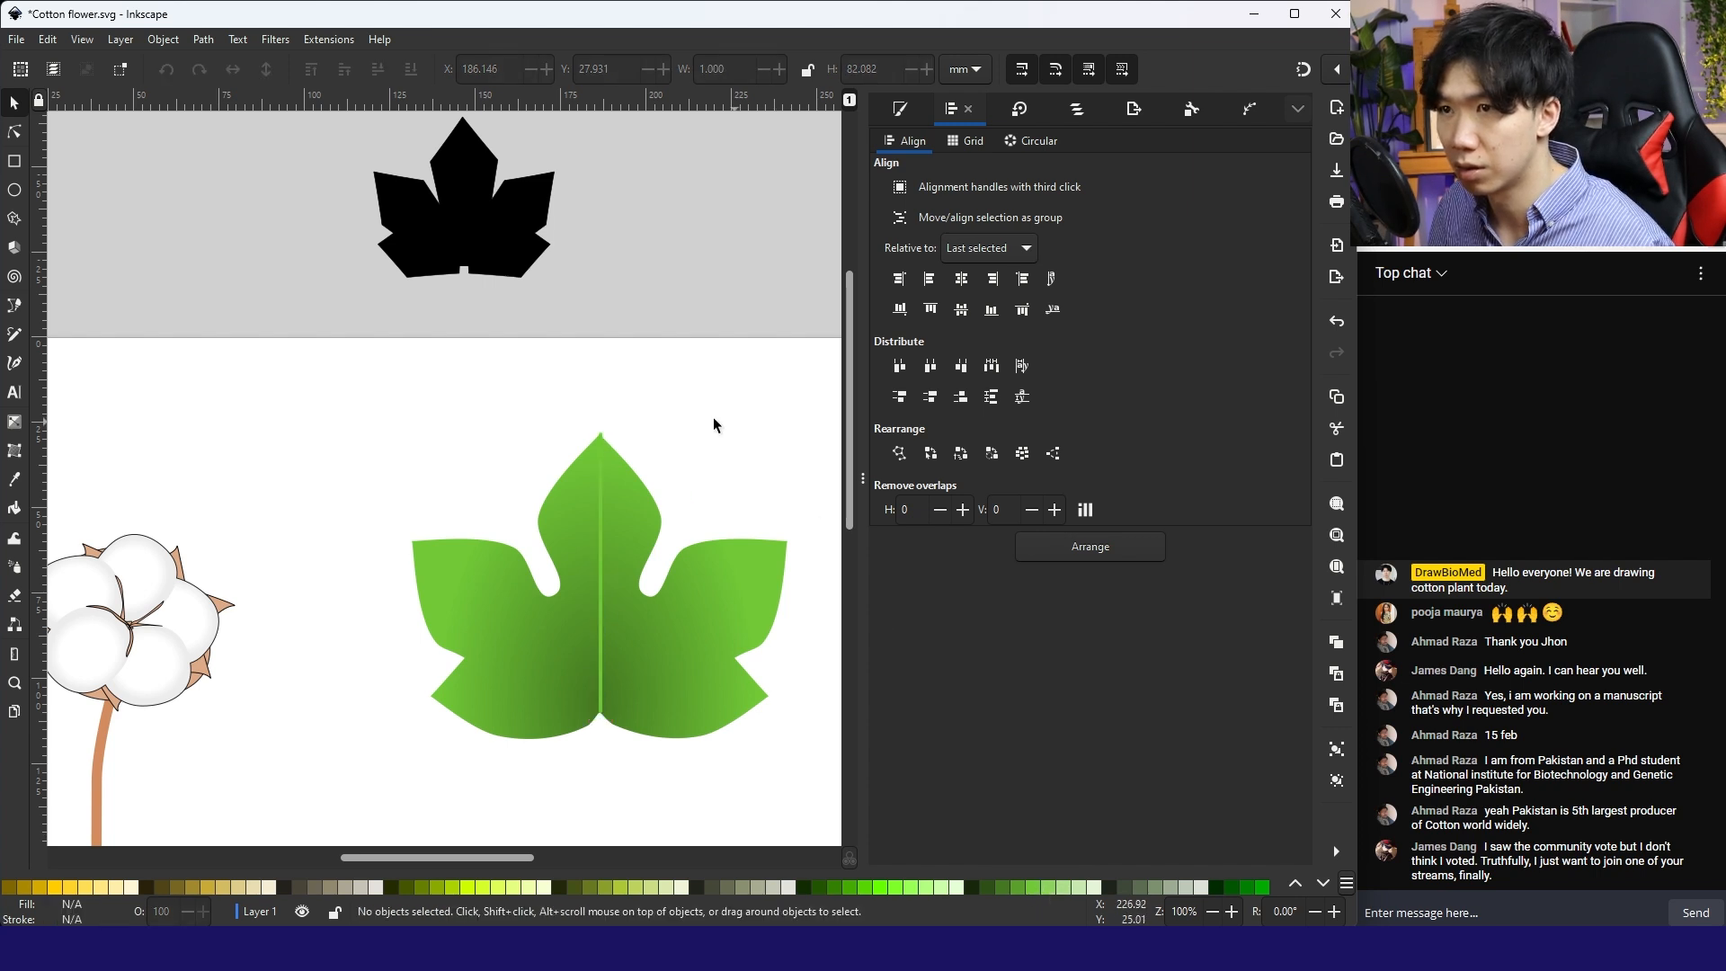
Step: Remove the fill from the midrib line
left_click(599, 493)
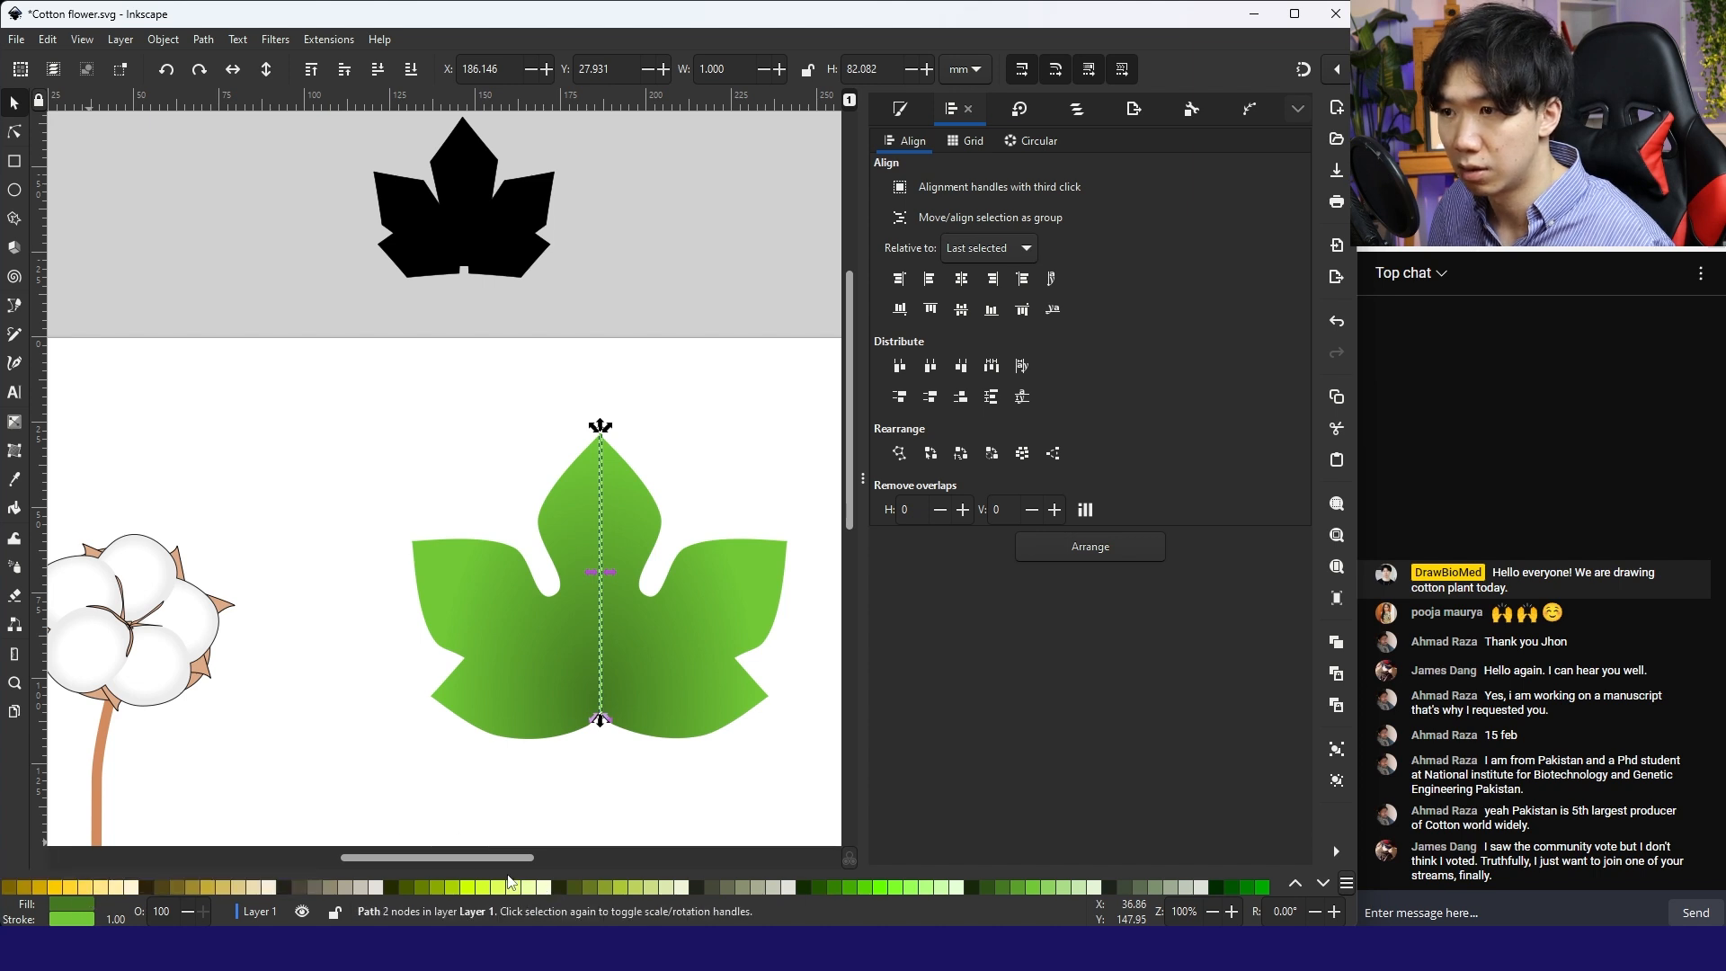
left_click(1296, 884)
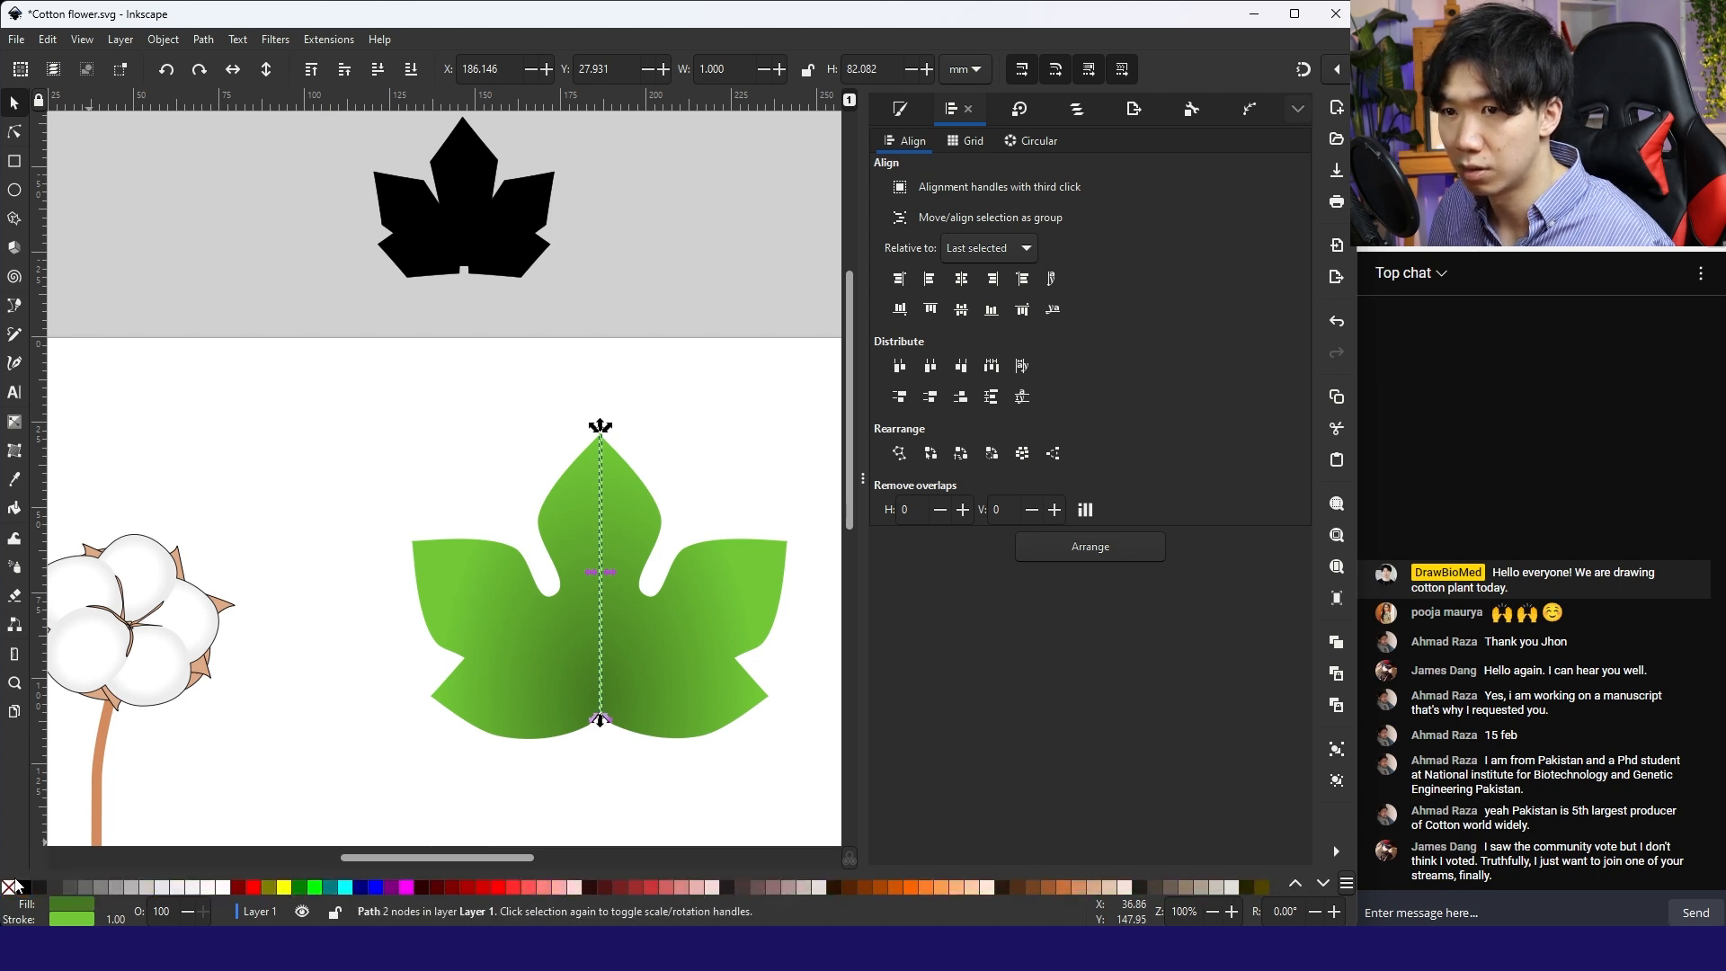
left_click(11, 887)
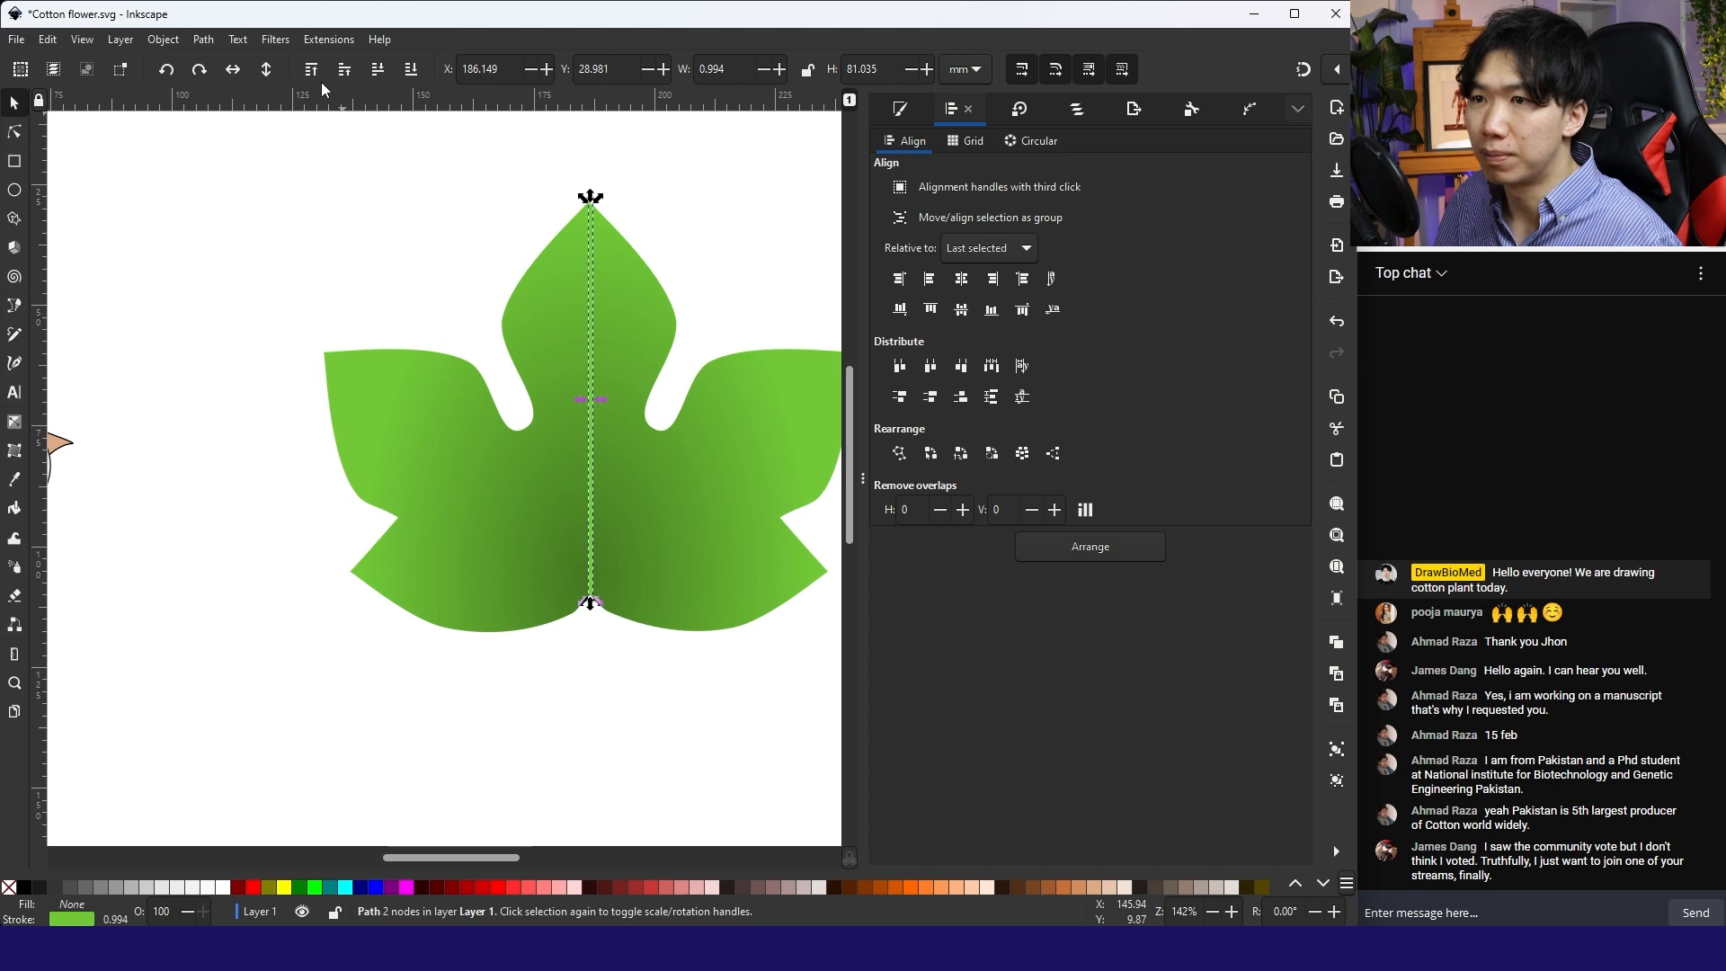
Step: Apply the Taper stroke path effect to the midrib line
left_click(162, 40)
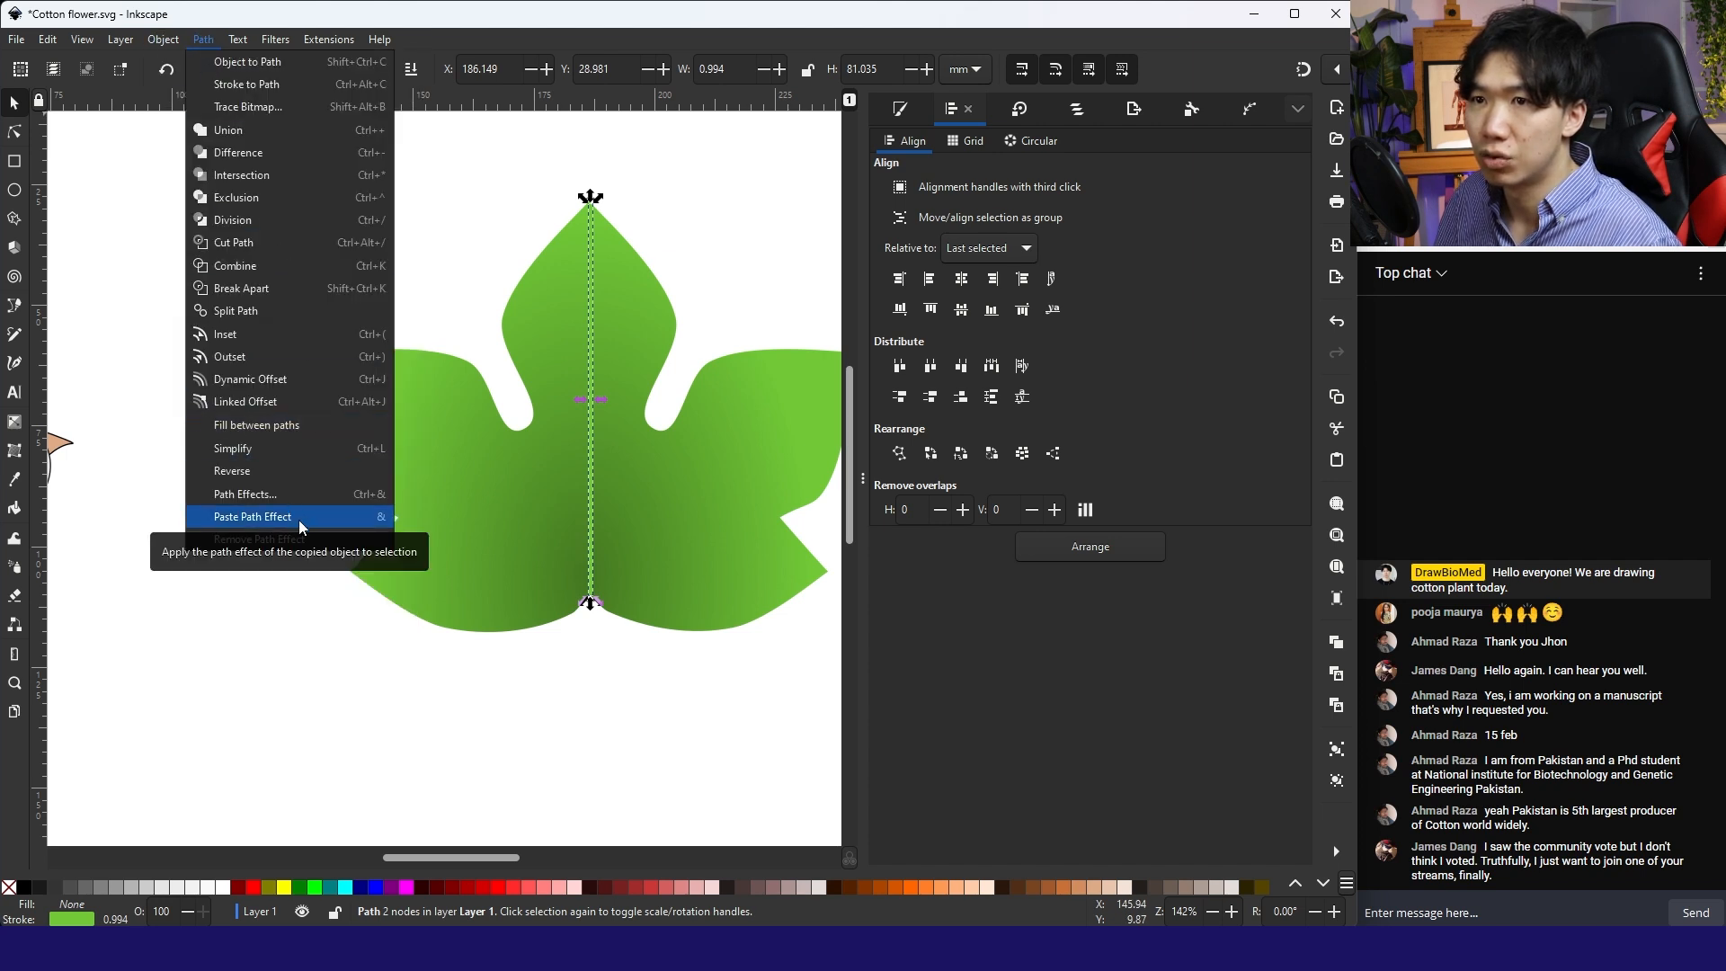
left_click(292, 496)
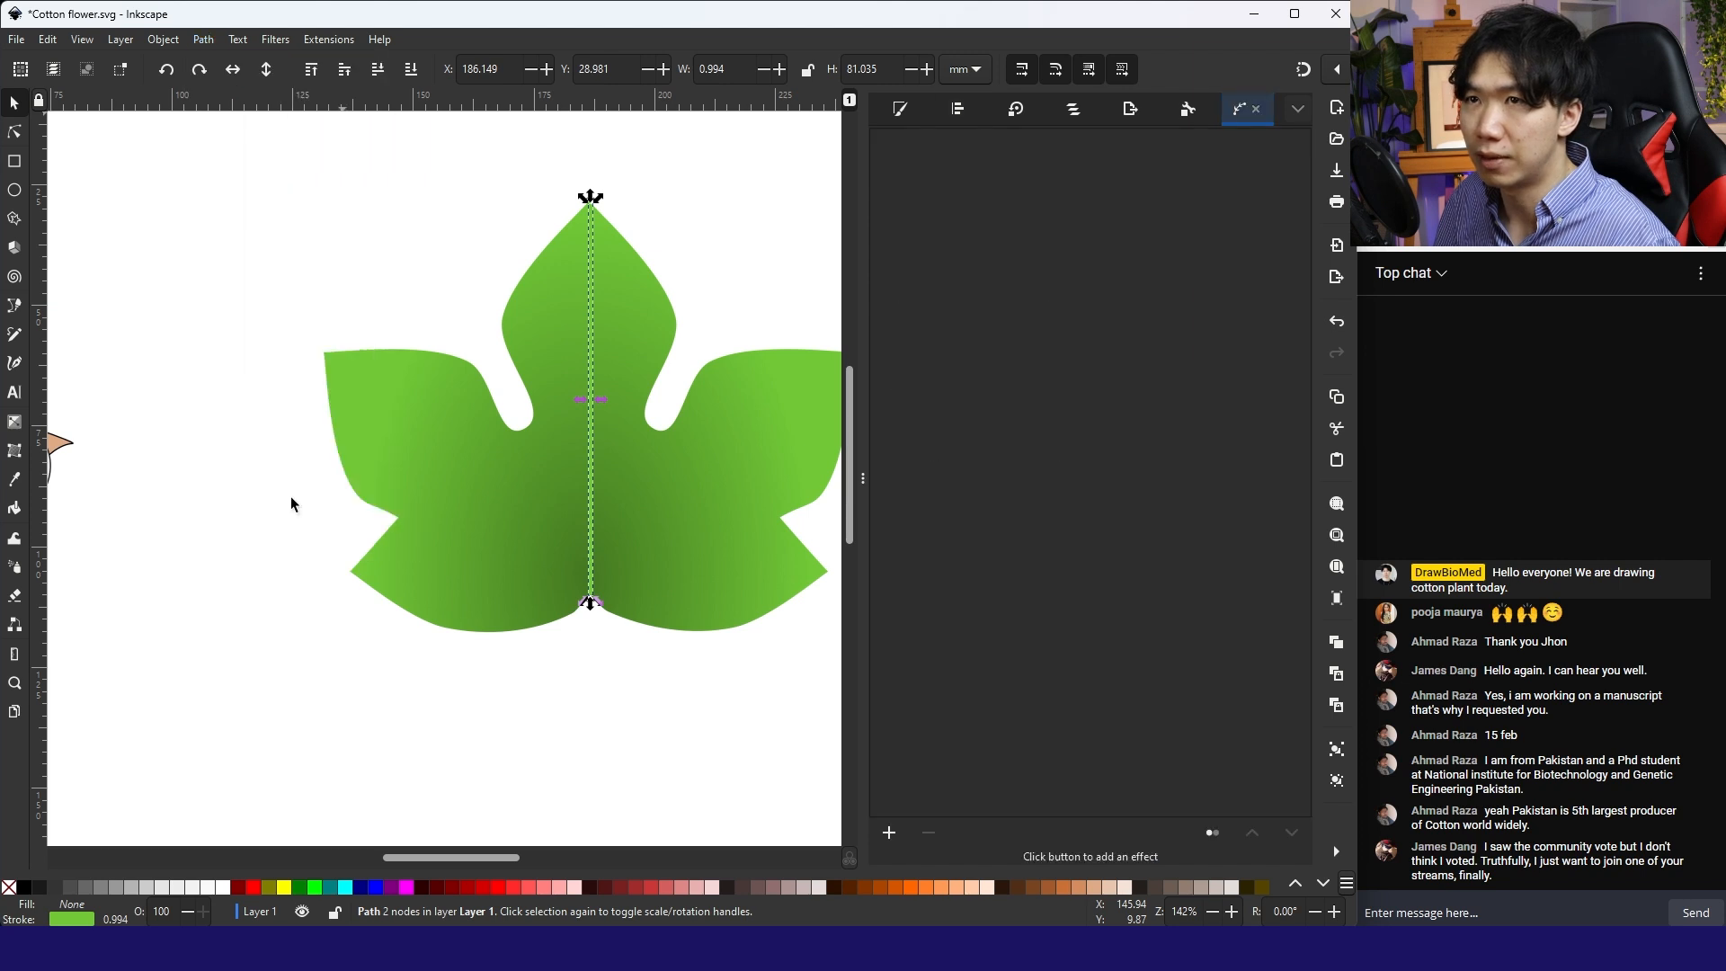
left_click(890, 827)
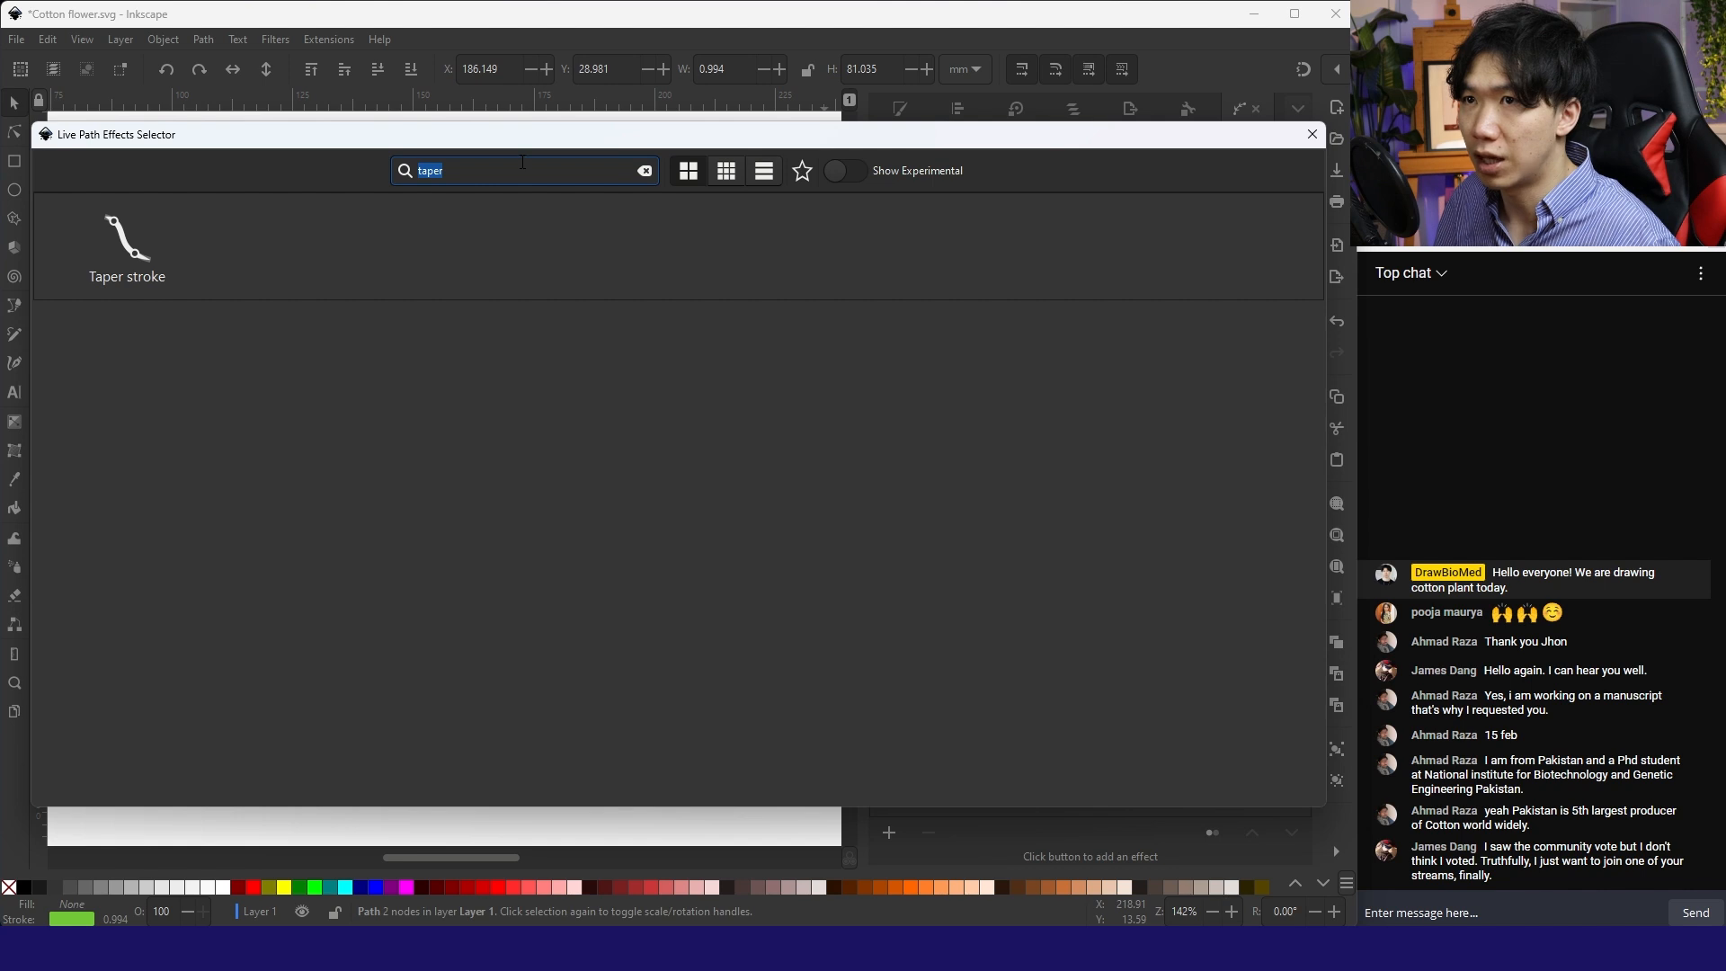
key("BackSpace")
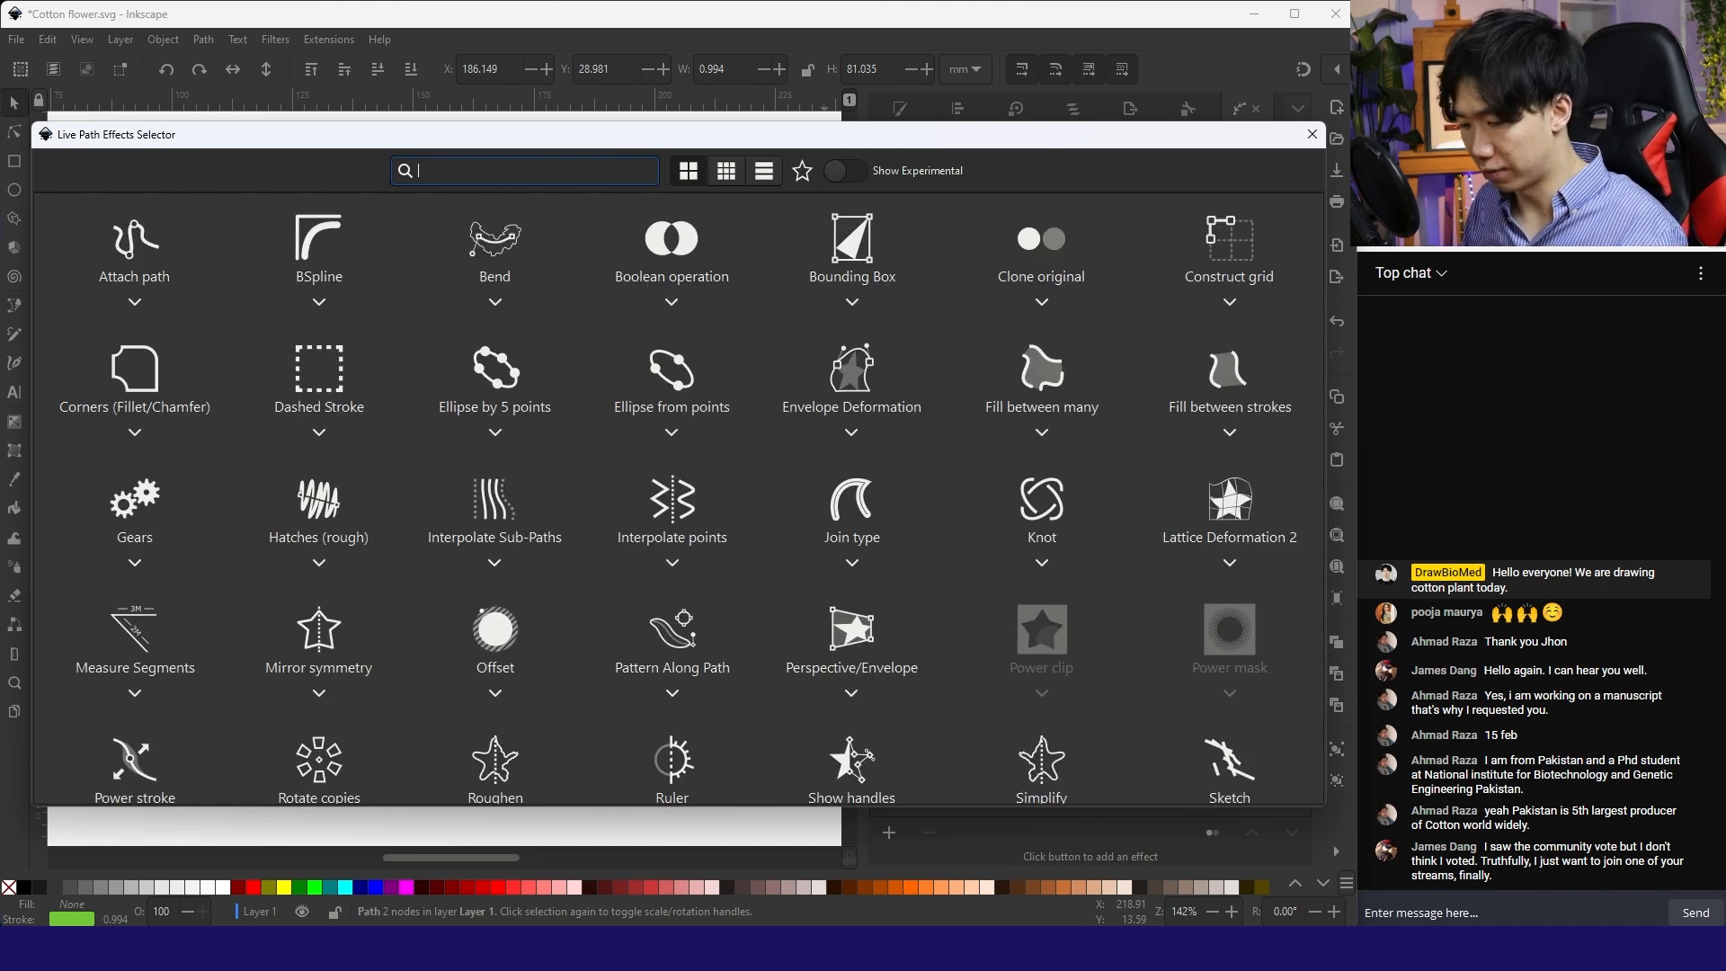
type("taper")
left_click(135, 252)
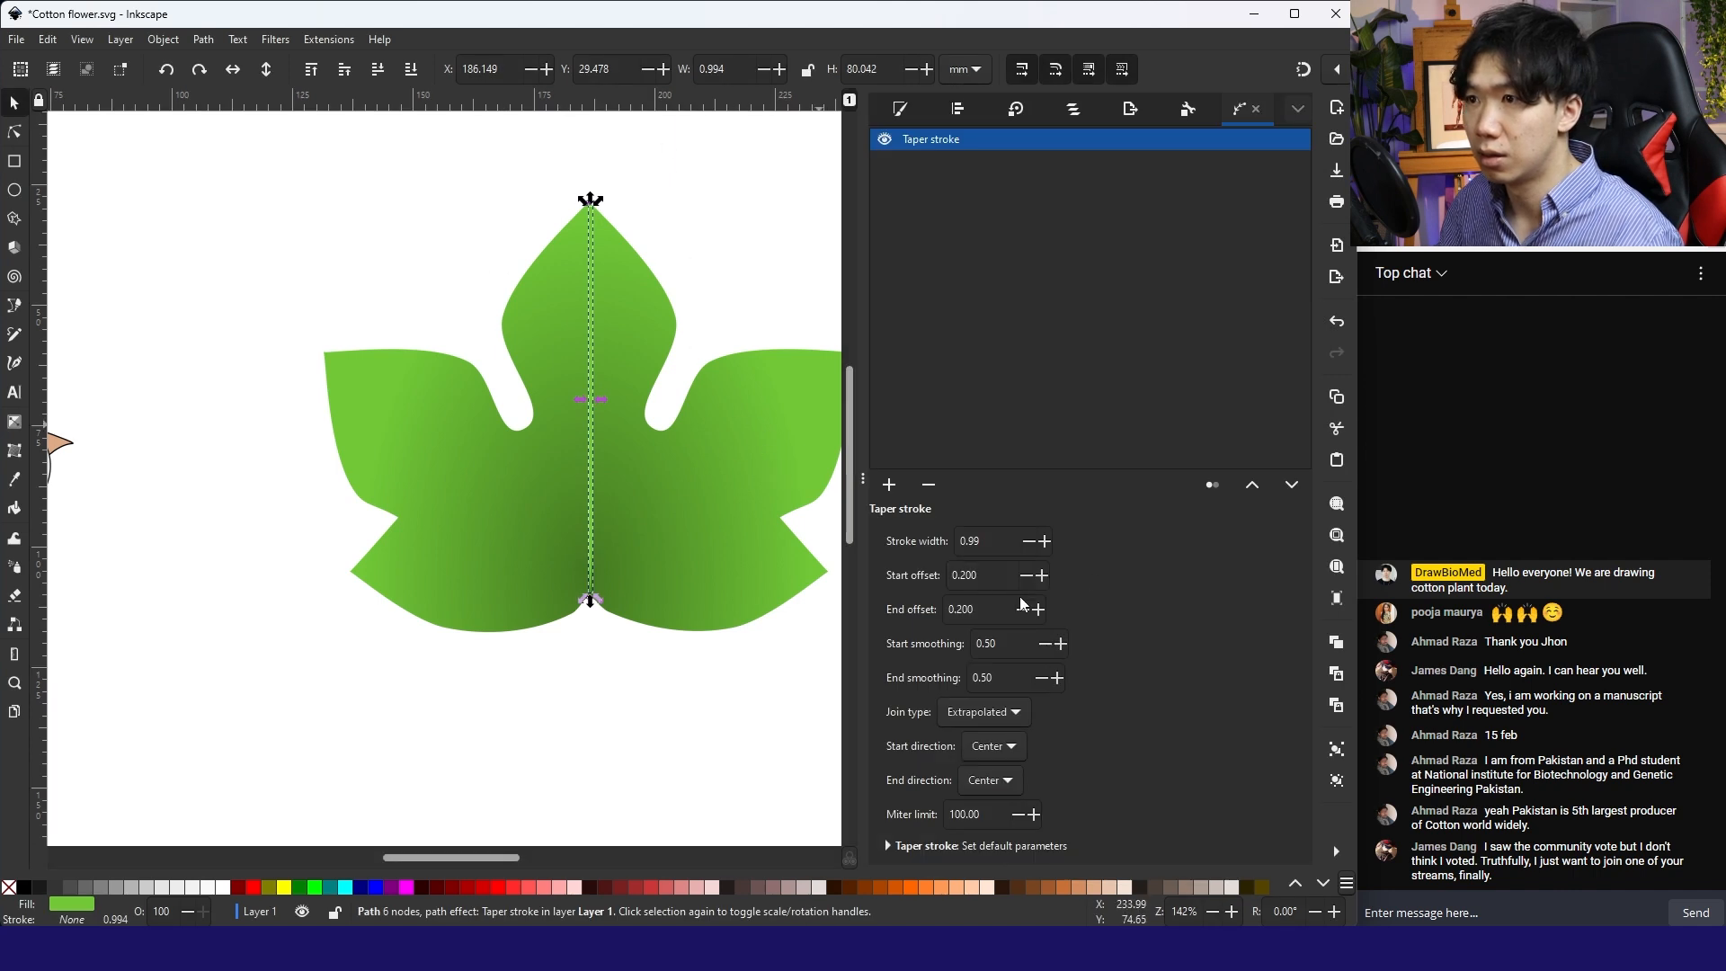
Step: Lengthen the midrib's taper toward the middle lobe's tip to an end offset of 0.357
scroll(640, 230, "up", 2)
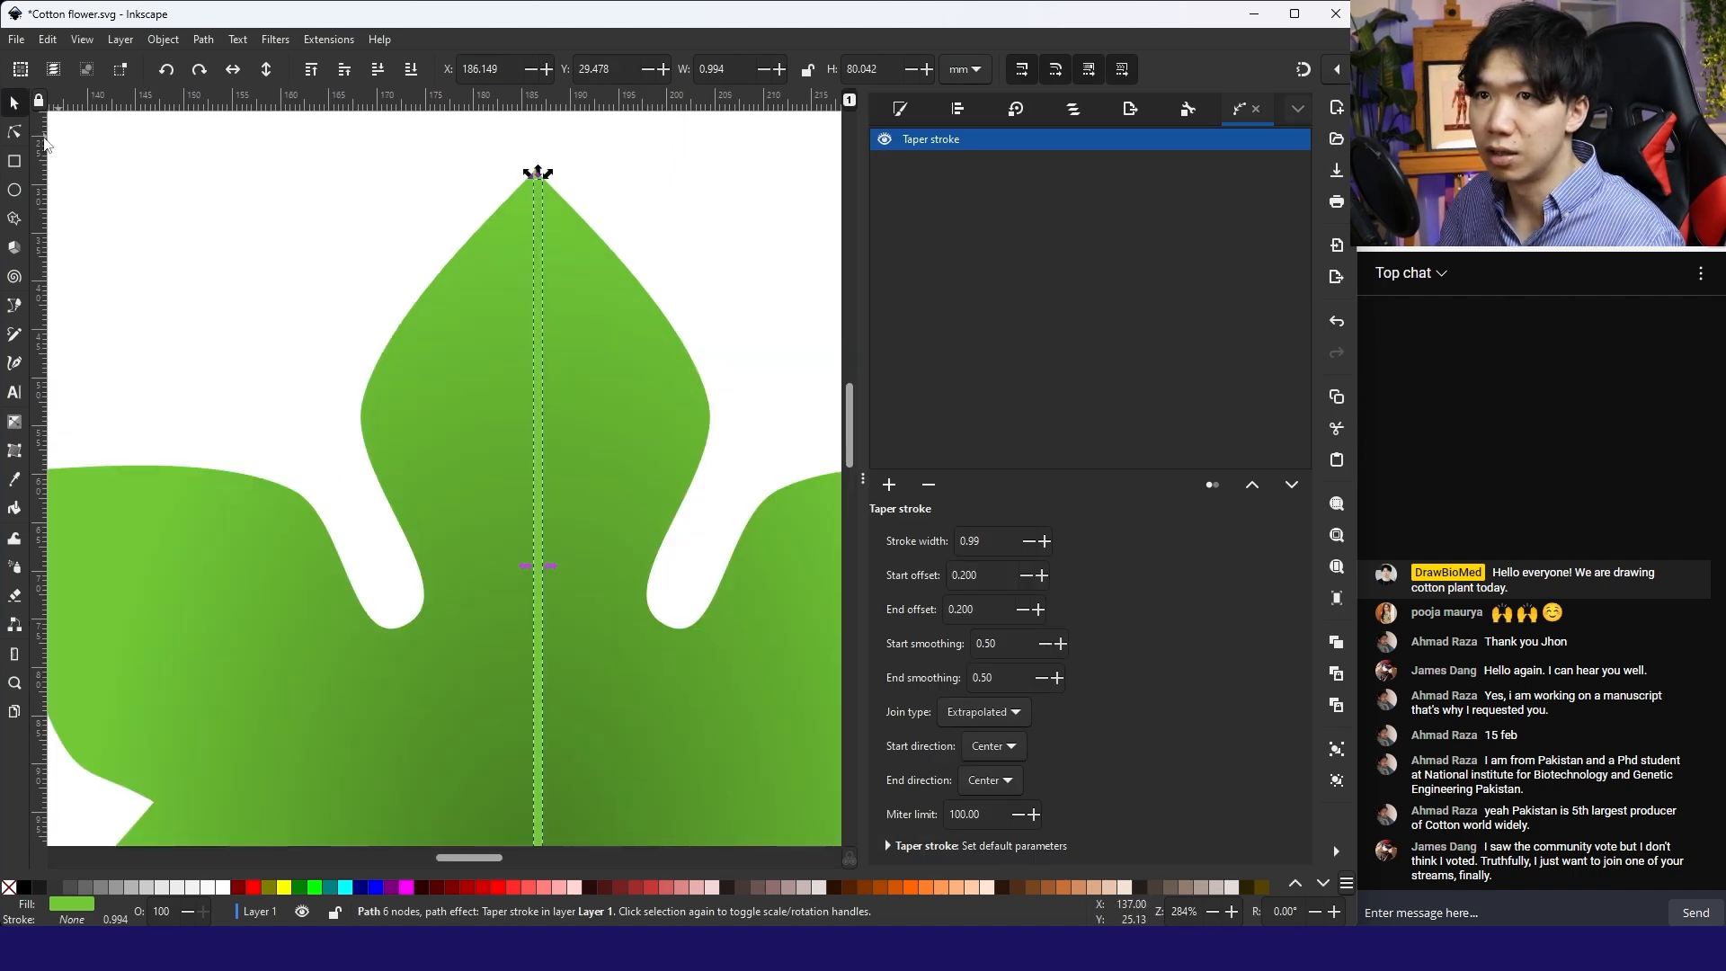
key("n")
left_click_drag(538, 179, 741, 169)
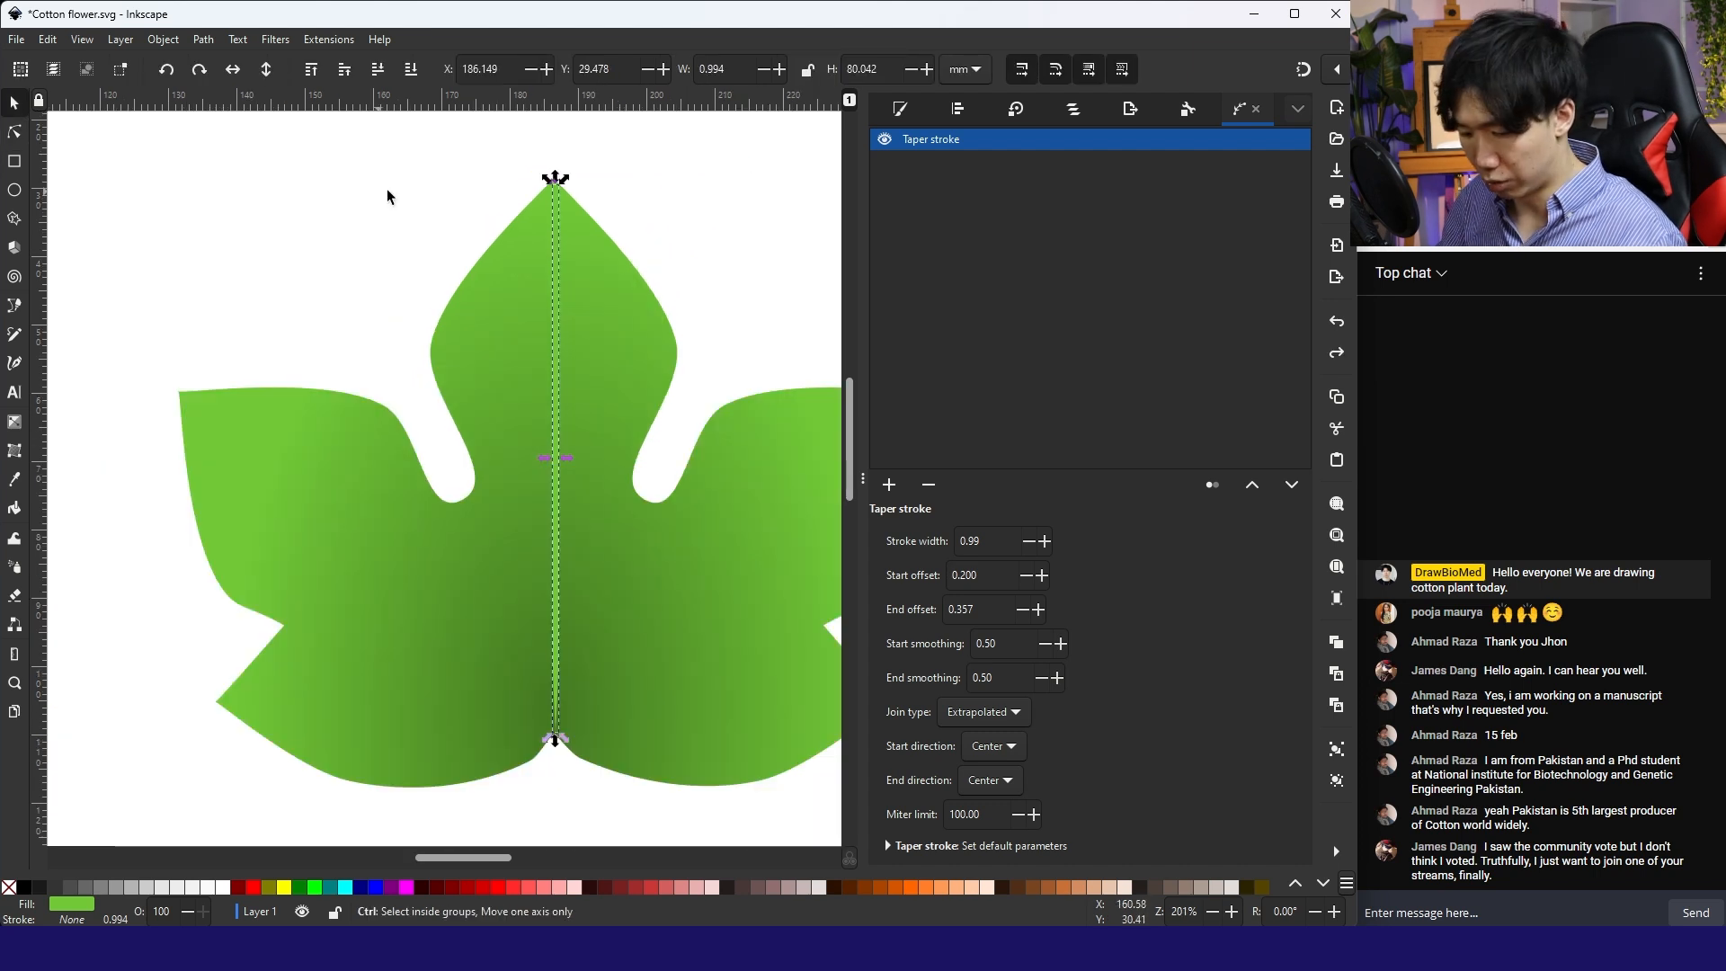
Step: Duplicate the midrib, rotate the copy to run from the bottom notch to the upper left lobe's tip, and save the drawing
key("ctrl+c")
key("ctrl+v")
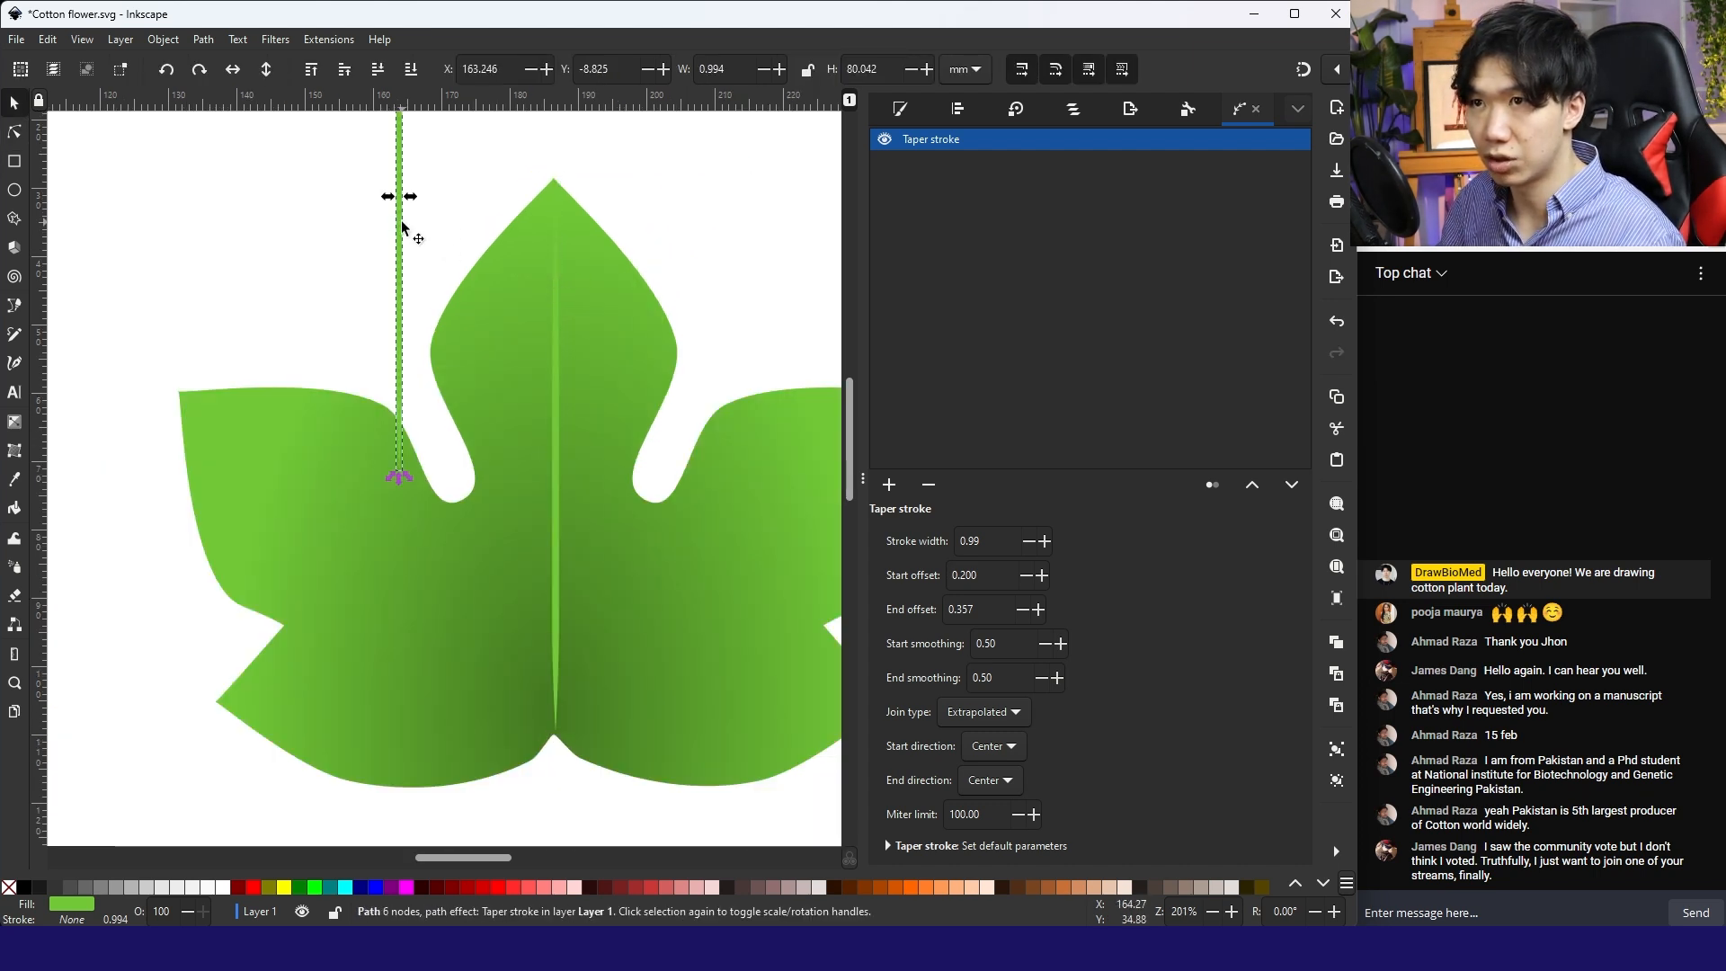
left_click(401, 261)
scroll(401, 359, "up", 3)
left_click_drag(410, 625, 518, 562)
scroll(518, 563, "down", 6)
mouse_move(549, 655)
left_mouse_down()
mouse_move(604, 615)
mouse_move(557, 599)
left_mouse_up()
scroll(606, 519, "left", 3)
key("ctrl+s")
Step: Place another copy of the vein from the bottom notch to the lower left lobe's tip and bend it slightly upward
key("ctrl+c")
key("ctrl+v")
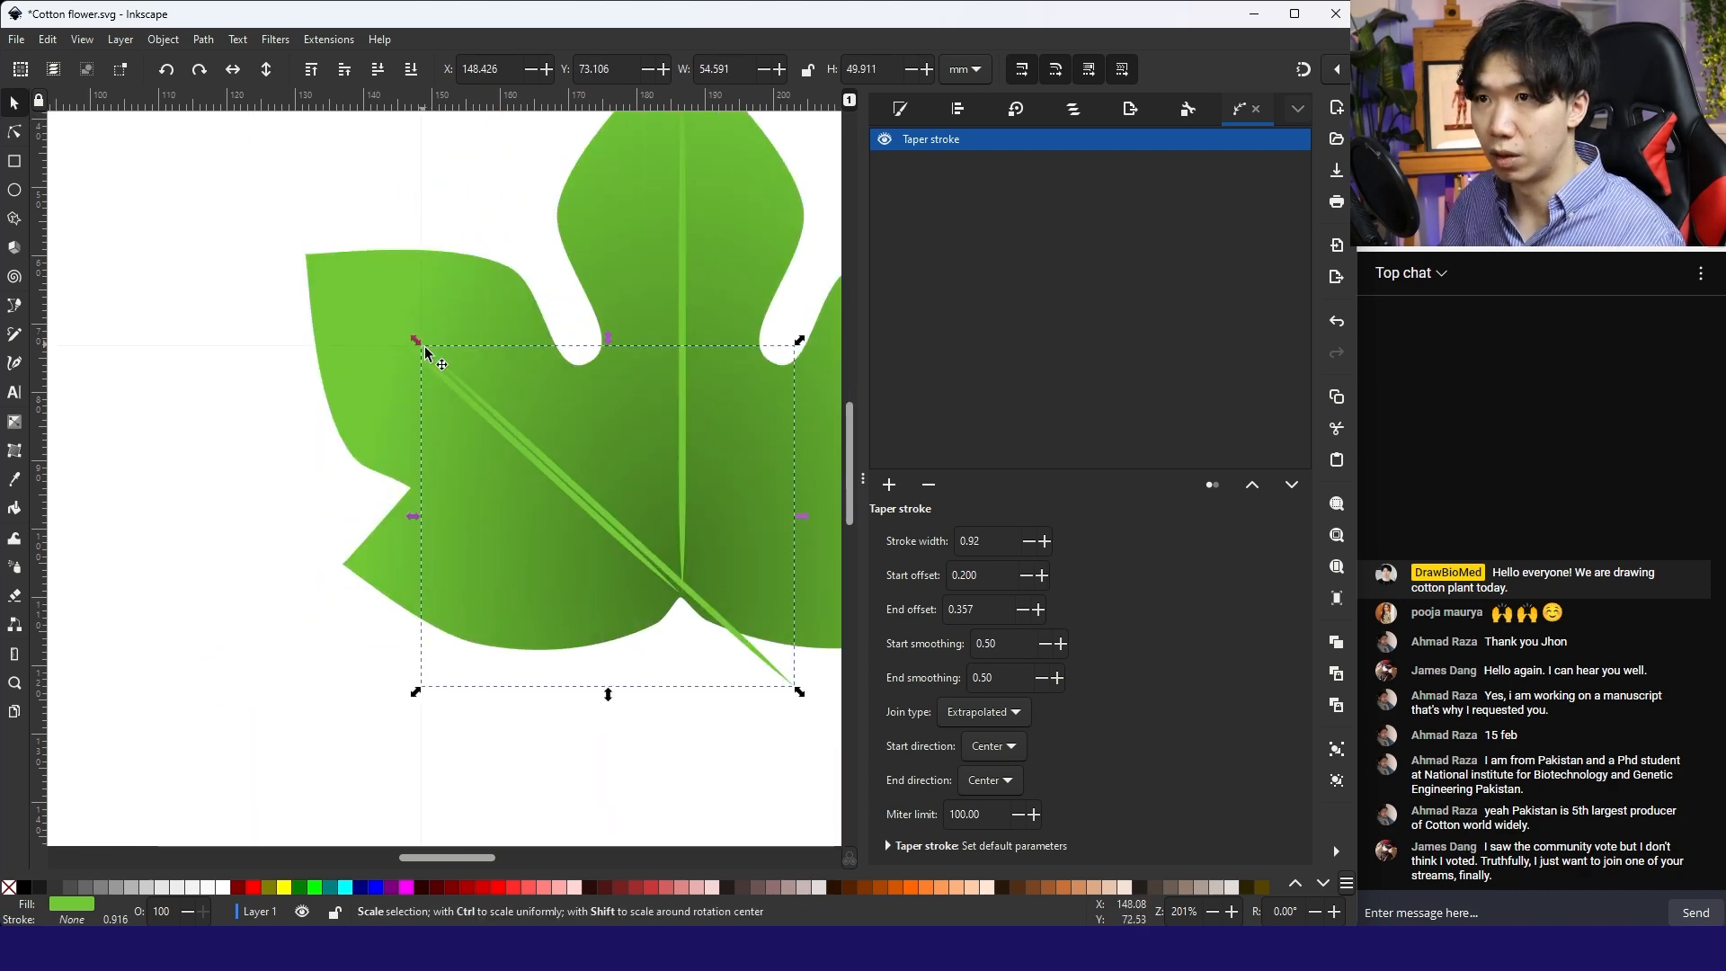
mouse_move(586, 514)
left_mouse_down()
mouse_move(510, 419)
mouse_move(423, 595)
left_mouse_up()
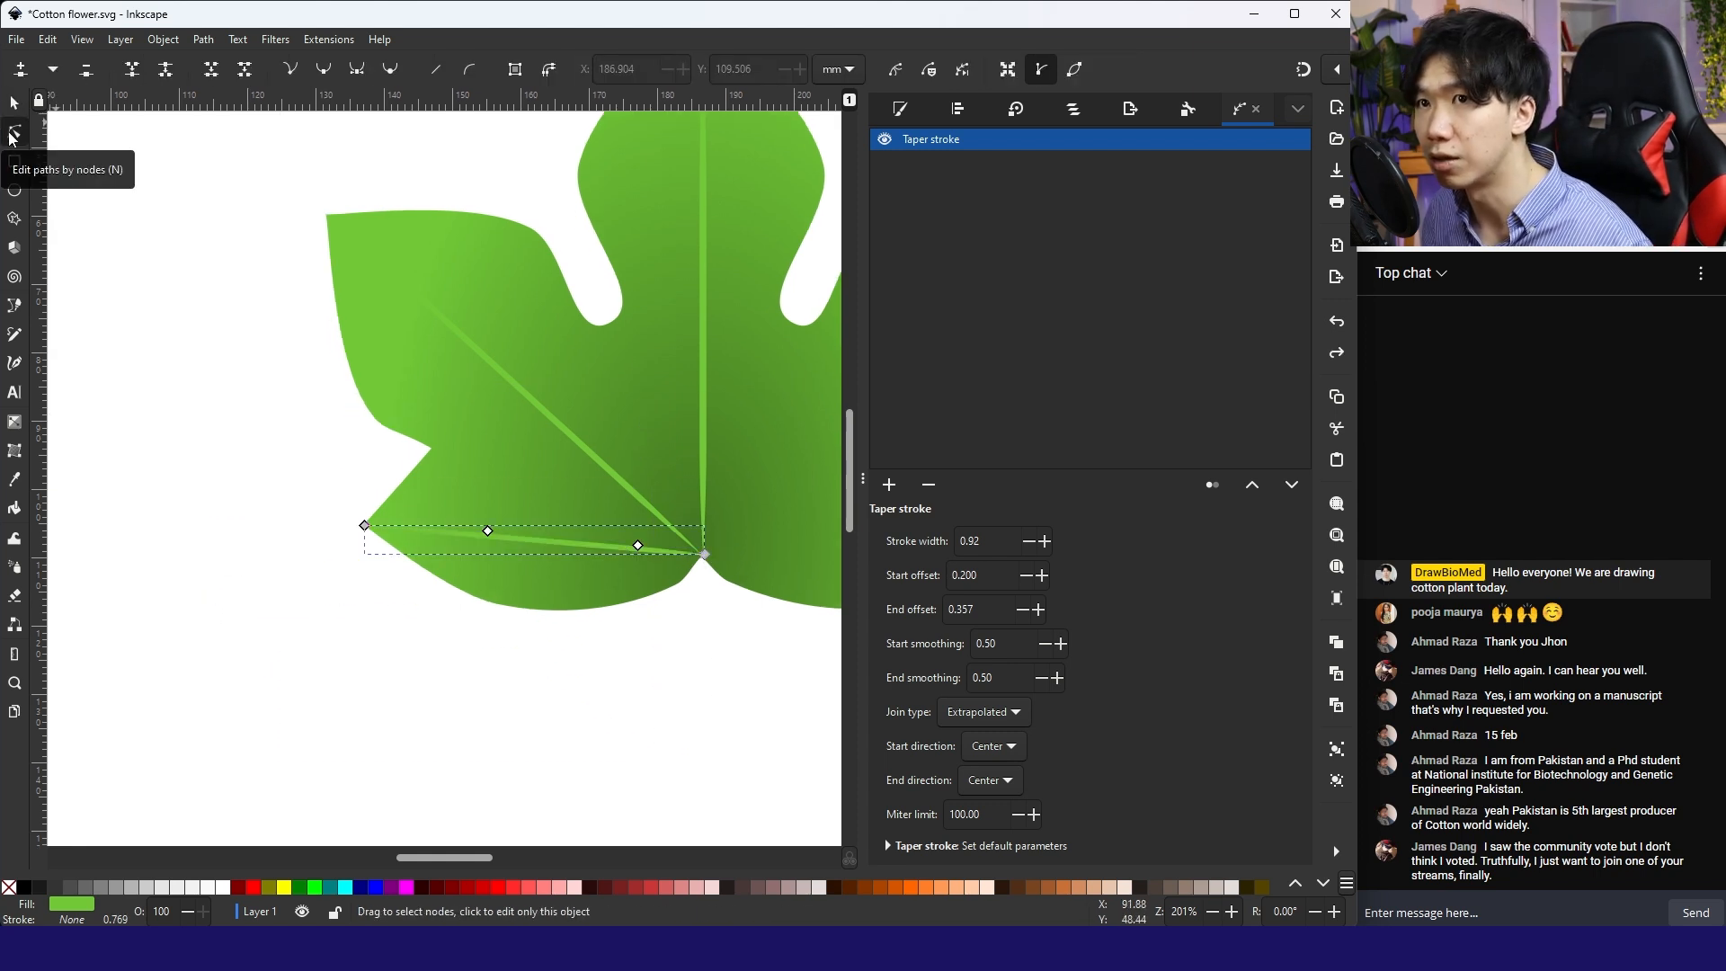
left_click_drag(551, 551, 543, 525)
left_click(582, 443)
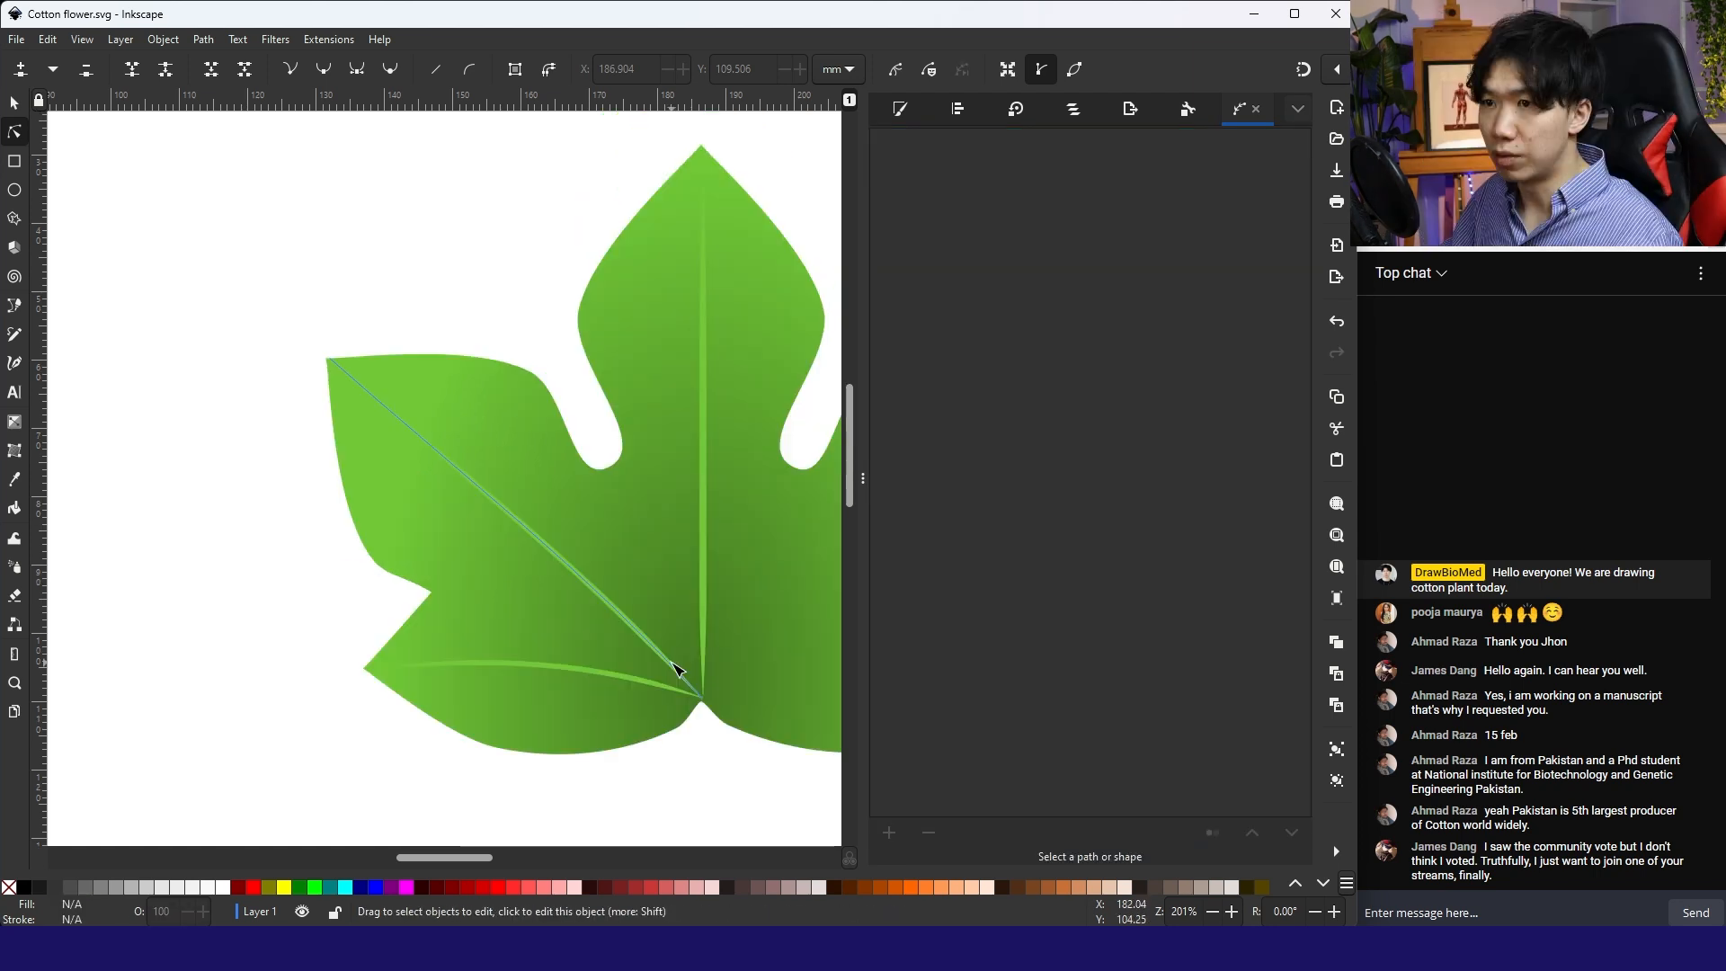
Step: Shorten the start taper of the midrib and both left veins so they stay thick down to the bottom notch
left_click(686, 677)
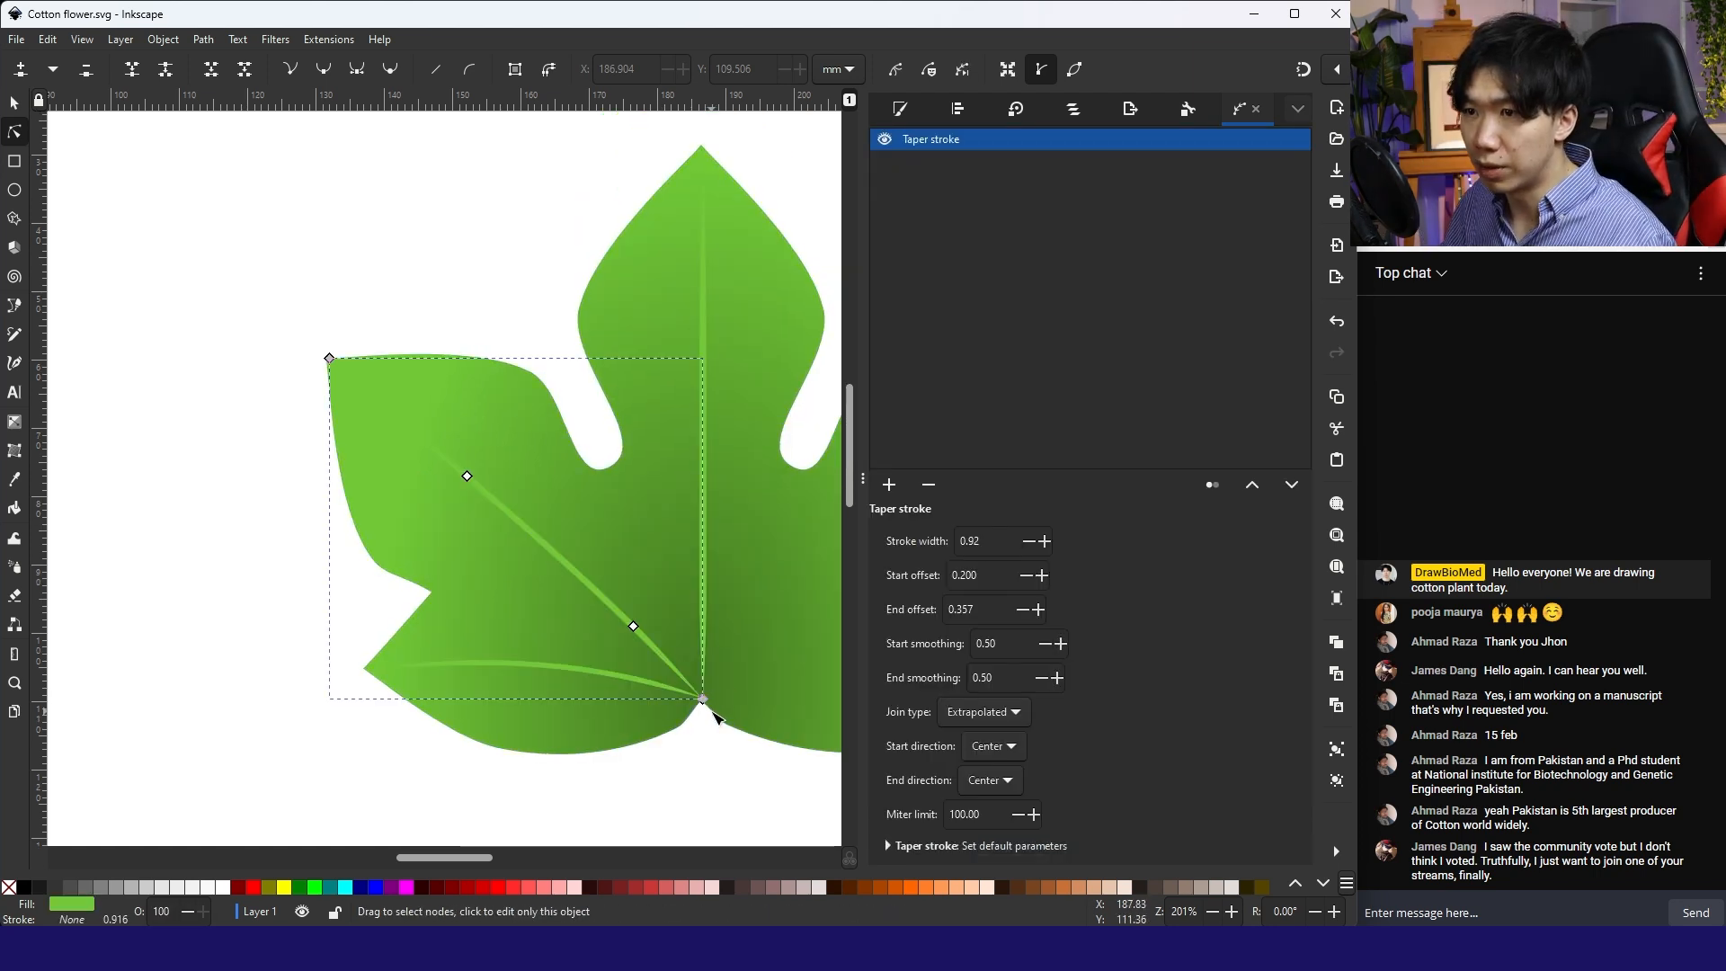
scroll(714, 709, "up", 2, "ctrl")
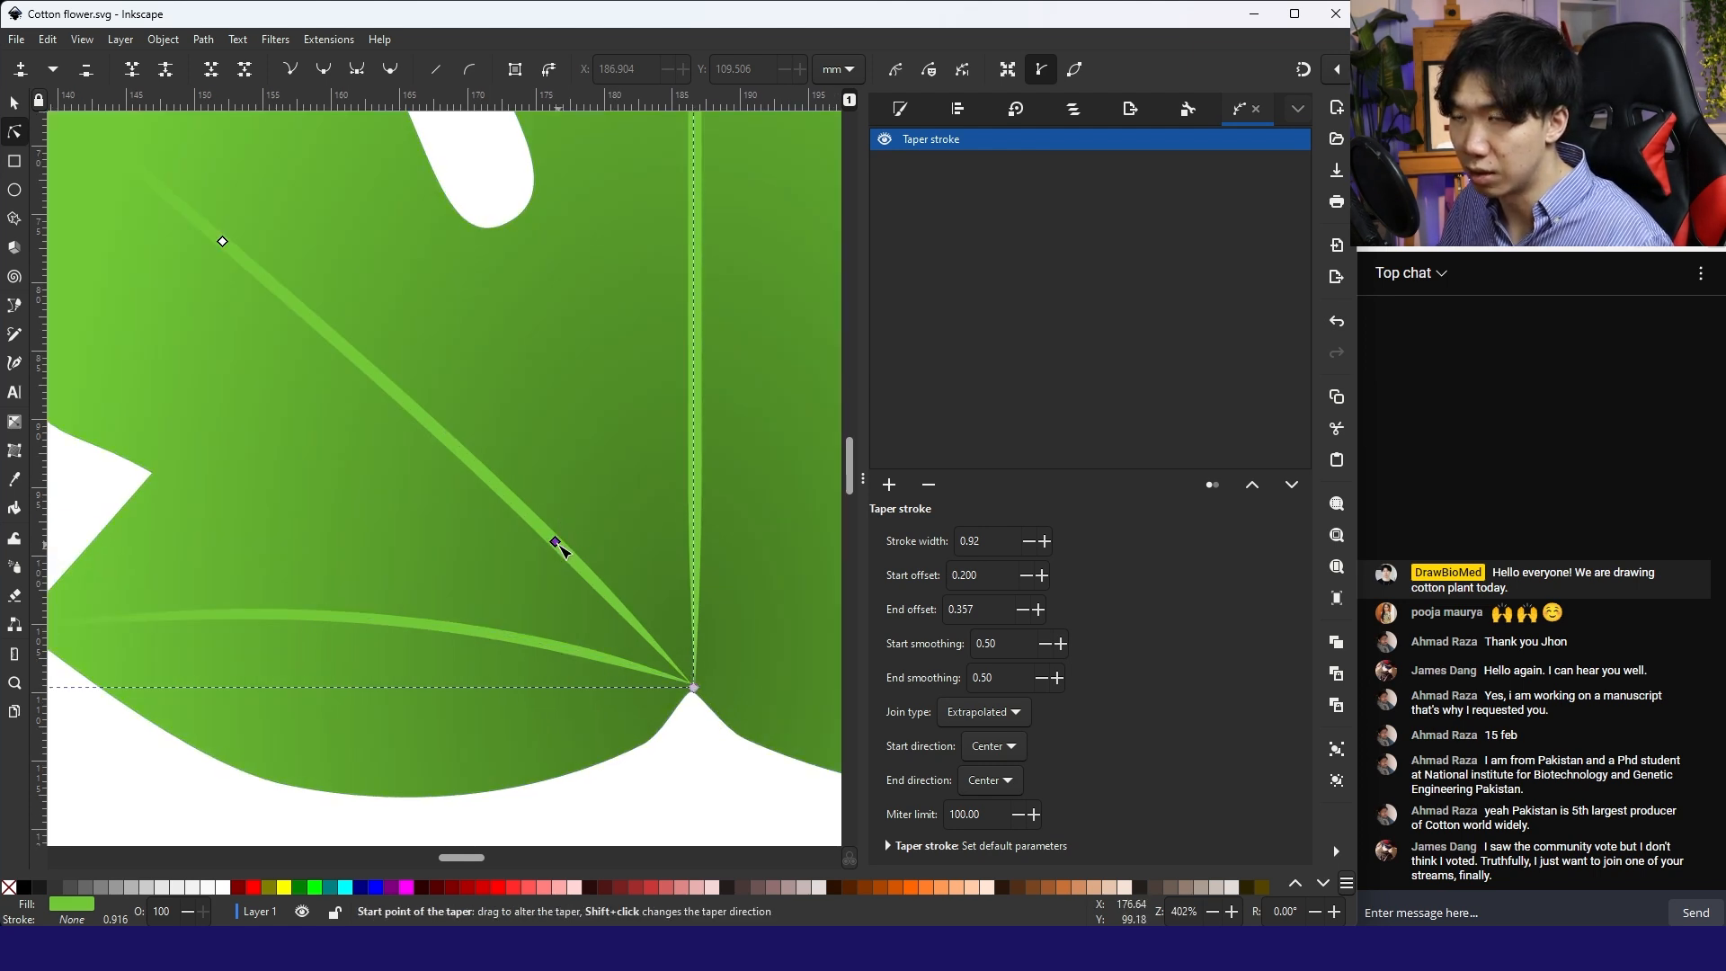
left_click_drag(559, 545, 694, 692)
left_click(693, 679)
left_click(674, 794)
left_click(675, 794)
scroll(680, 712, "down", 2)
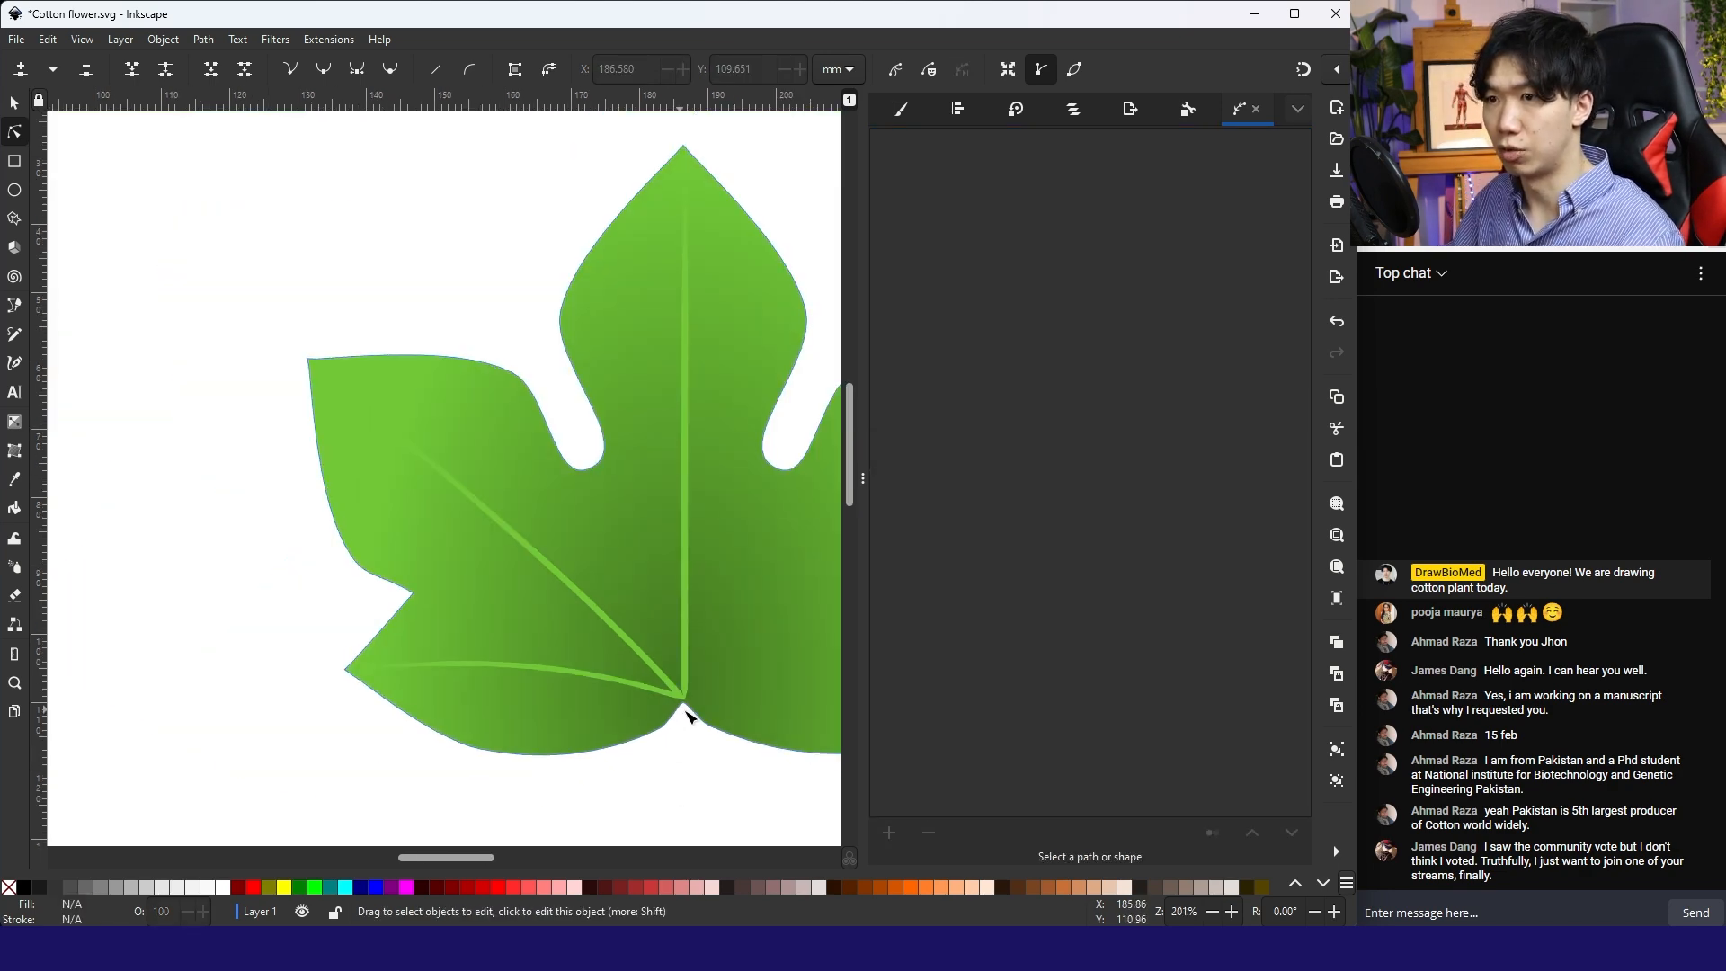
Step: Add a curved branch vein, about 17 by 32 mm, splitting off the upper left lobe's main vein from a vein copy
key("ctrl+v")
mouse_move(636, 597)
left_mouse_down()
mouse_move(628, 484)
mouse_move(645, 638)
mouse_move(624, 662)
mouse_move(531, 635)
mouse_move(640, 600)
left_mouse_up()
left_click(617, 531)
left_click(579, 427)
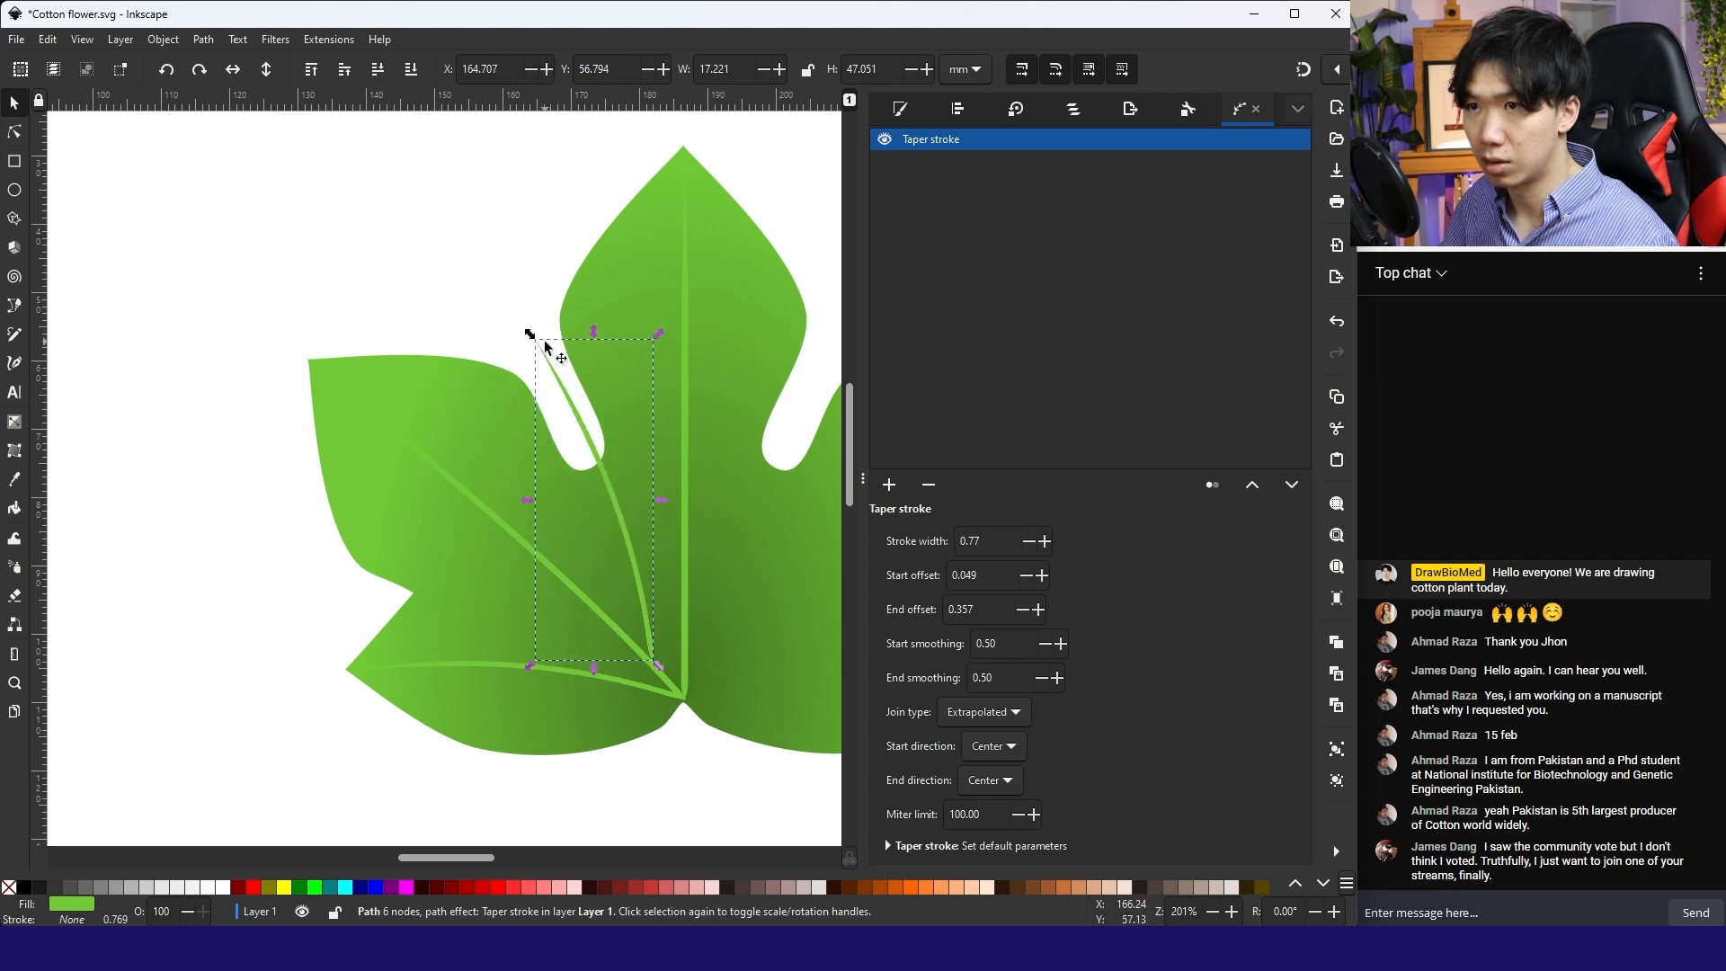
left_click_drag(594, 333, 607, 443)
left_click_drag(639, 622, 621, 602)
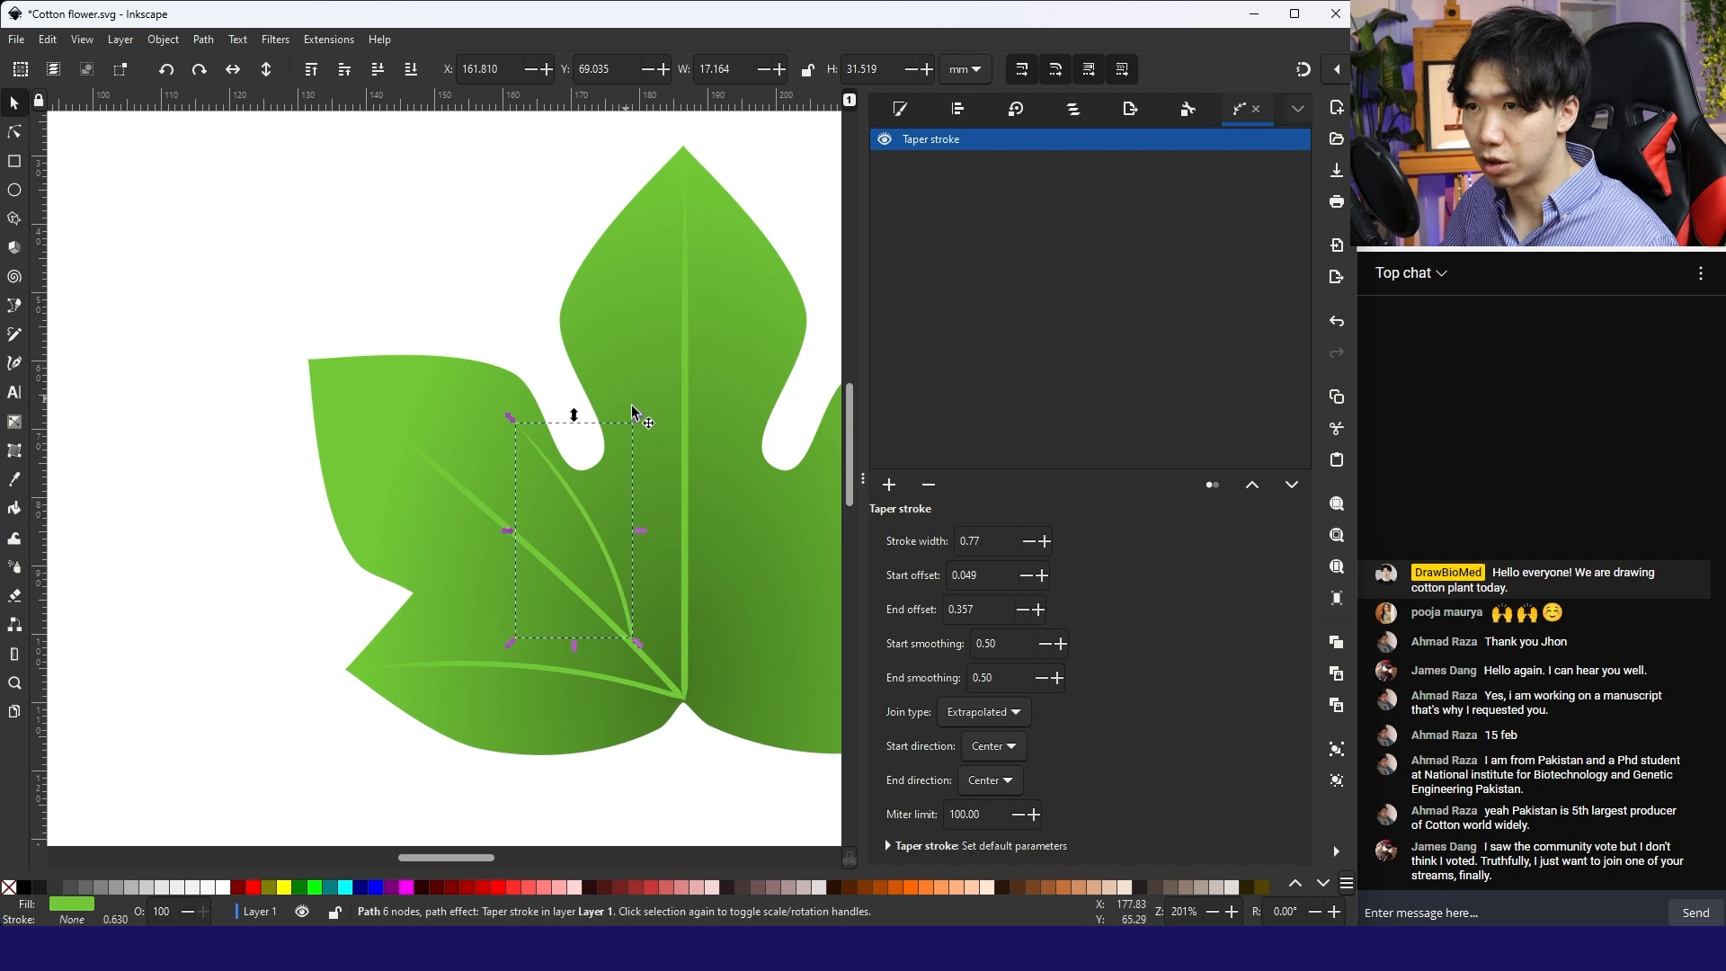
Step: Fill the rest of the leaf's left half with smaller curved branch veins along the midrib and both main veins
left_click_drag(642, 422, 601, 435)
mouse_move(556, 542)
left_mouse_down()
mouse_move(590, 494)
mouse_move(493, 468)
mouse_move(515, 464)
left_mouse_up()
left_click_drag(514, 464, 513, 463)
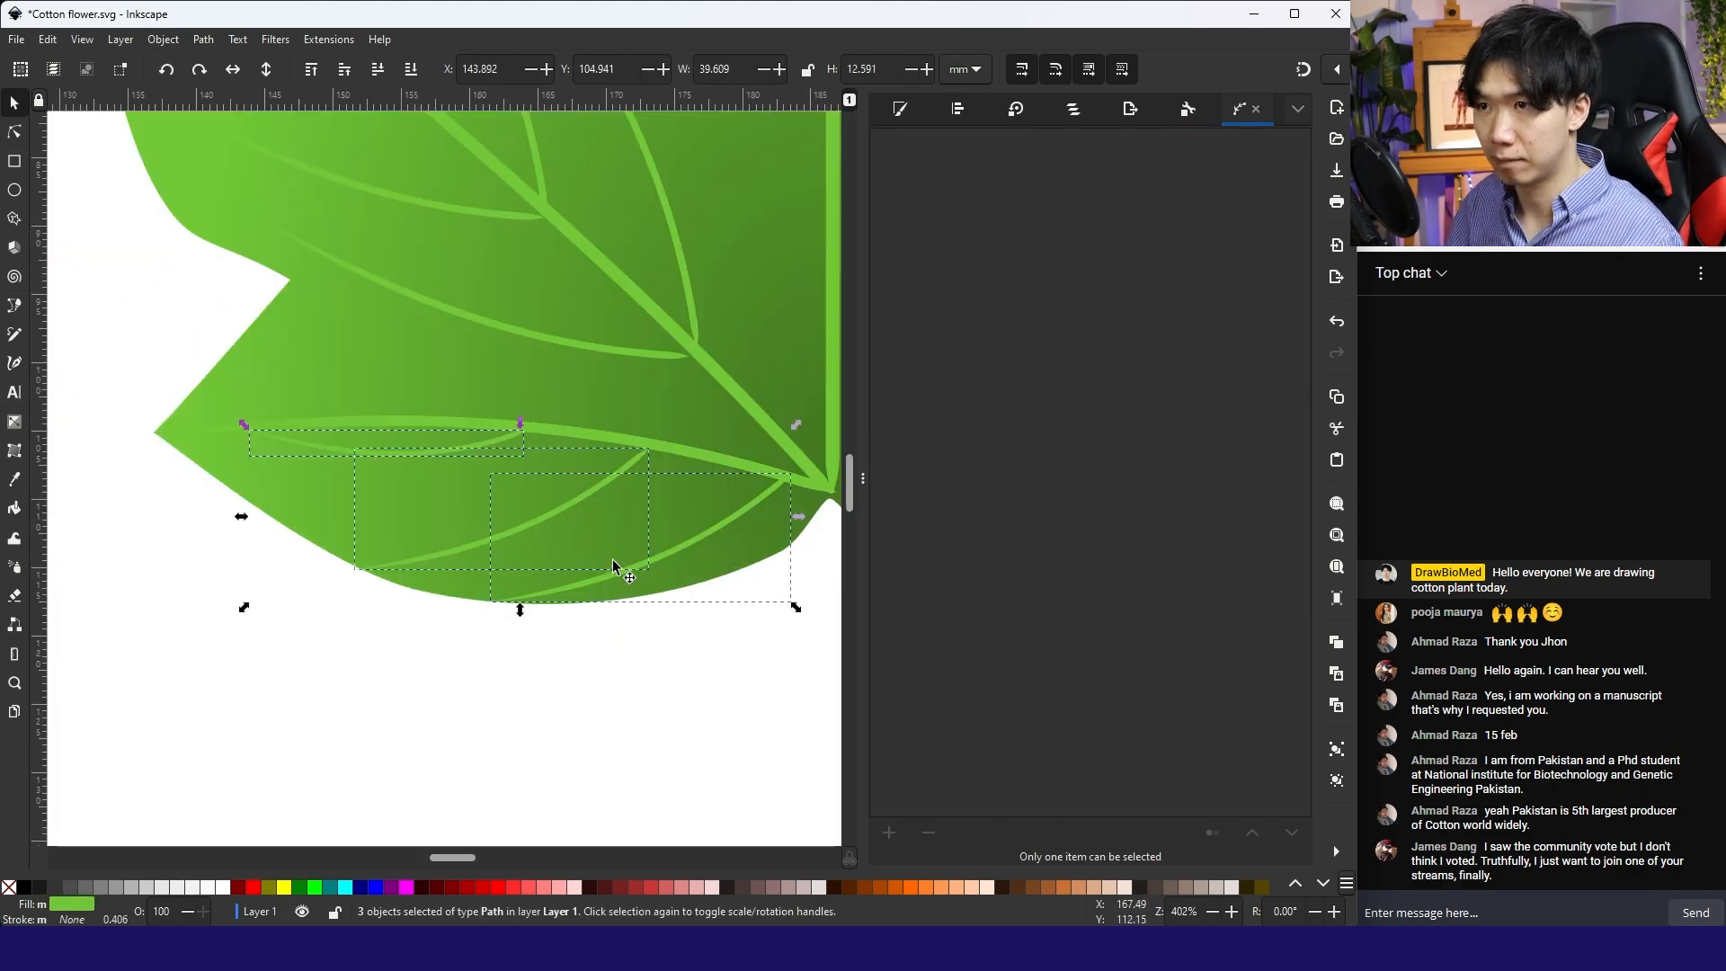
left_click_drag(280, 611, 486, 290)
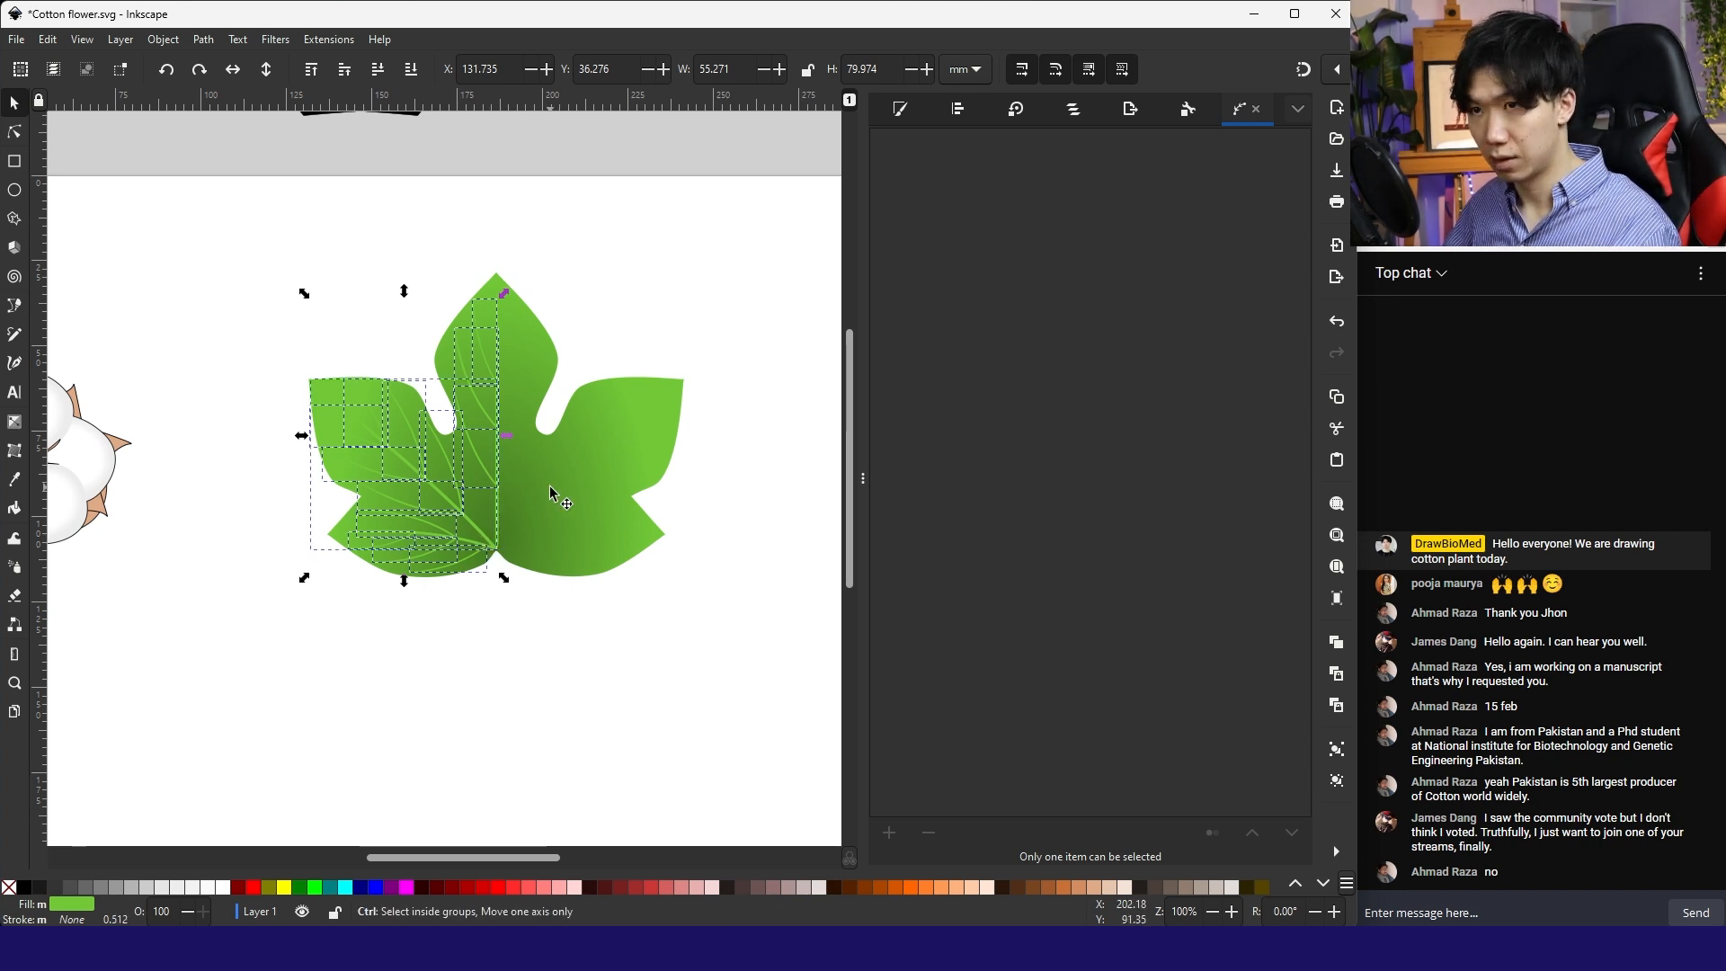
Step: Duplicate the left half's veins, flip the copies horizontally and align them on the leaf's right half
key("ctrl+v")
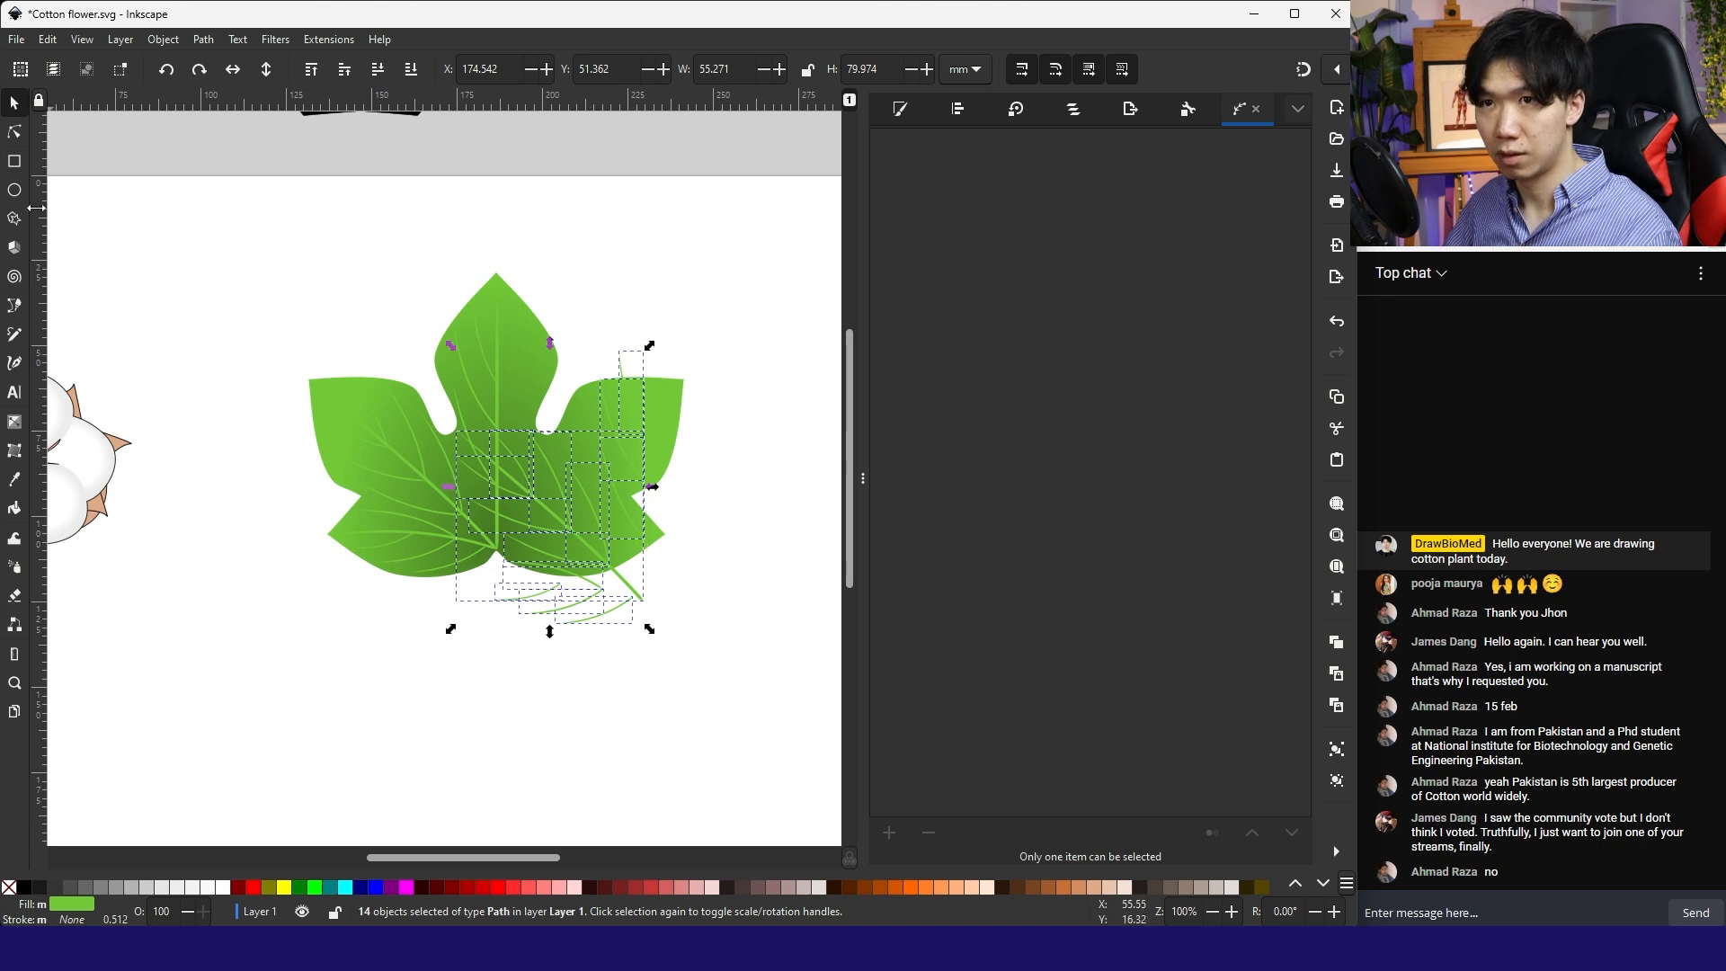
left_click(239, 74)
left_click_drag(497, 562, 538, 509)
left_click(654, 308)
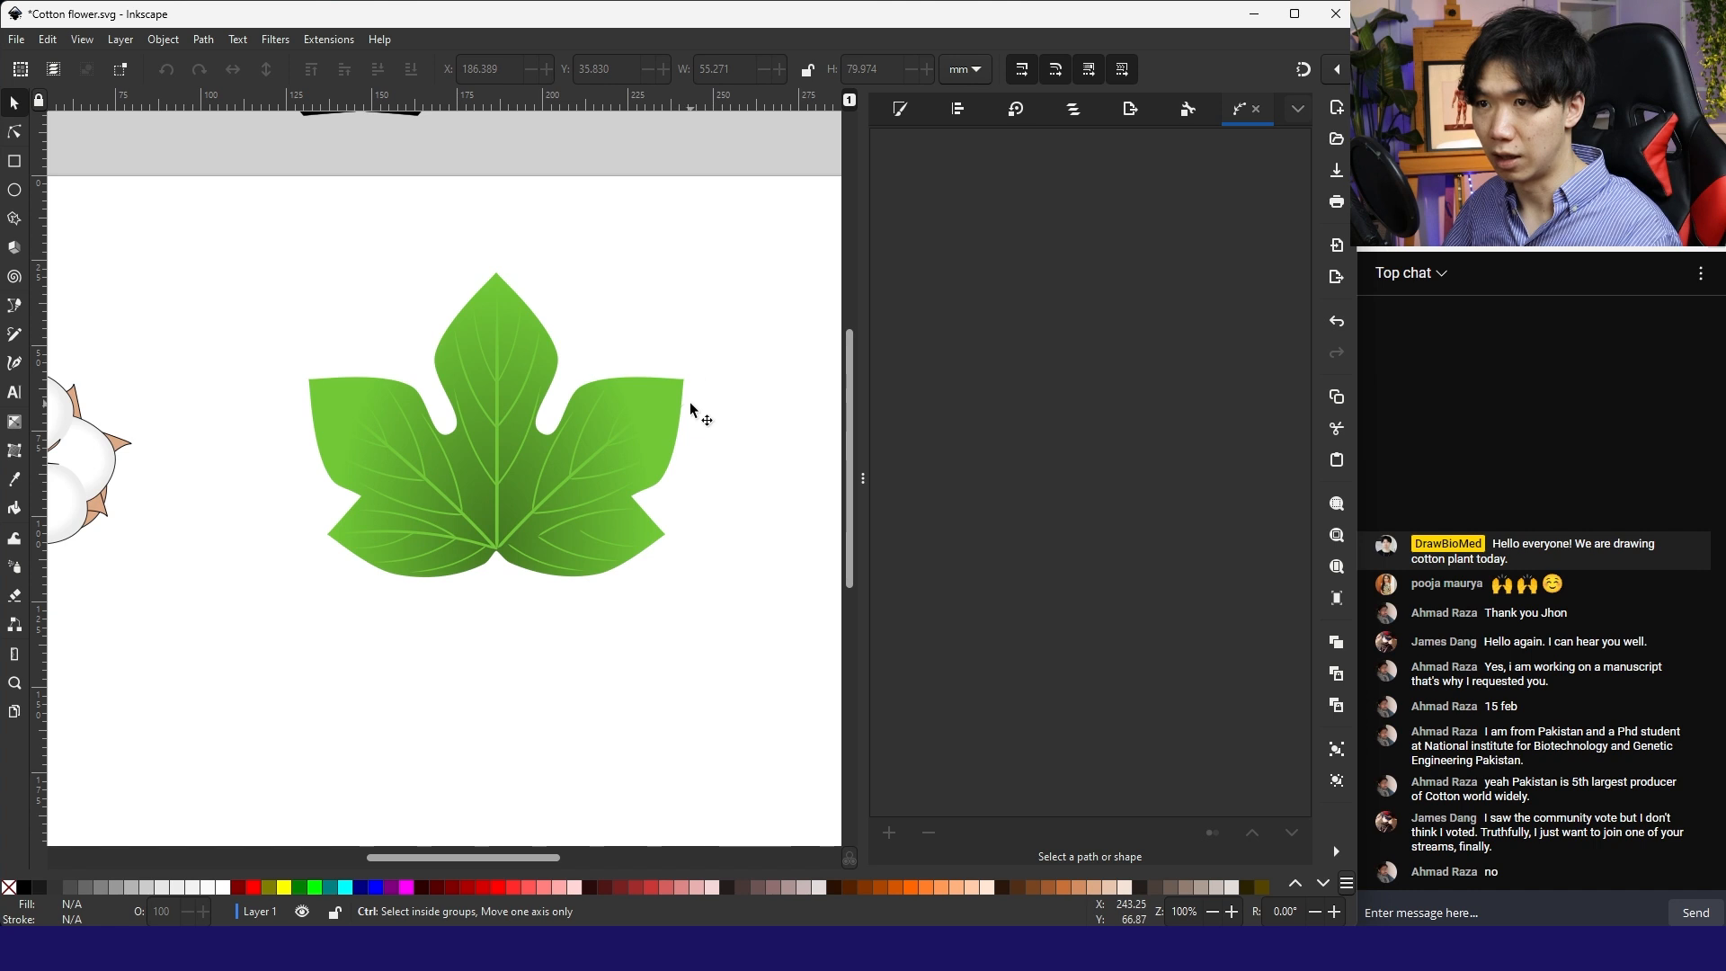
Step: Add the missing lower right main vein by mirroring a copy of the lower left one from the bottom notch
scroll(436, 545, "up", 1, "ctrl")
scroll(436, 544, "up", 1, "ctrl")
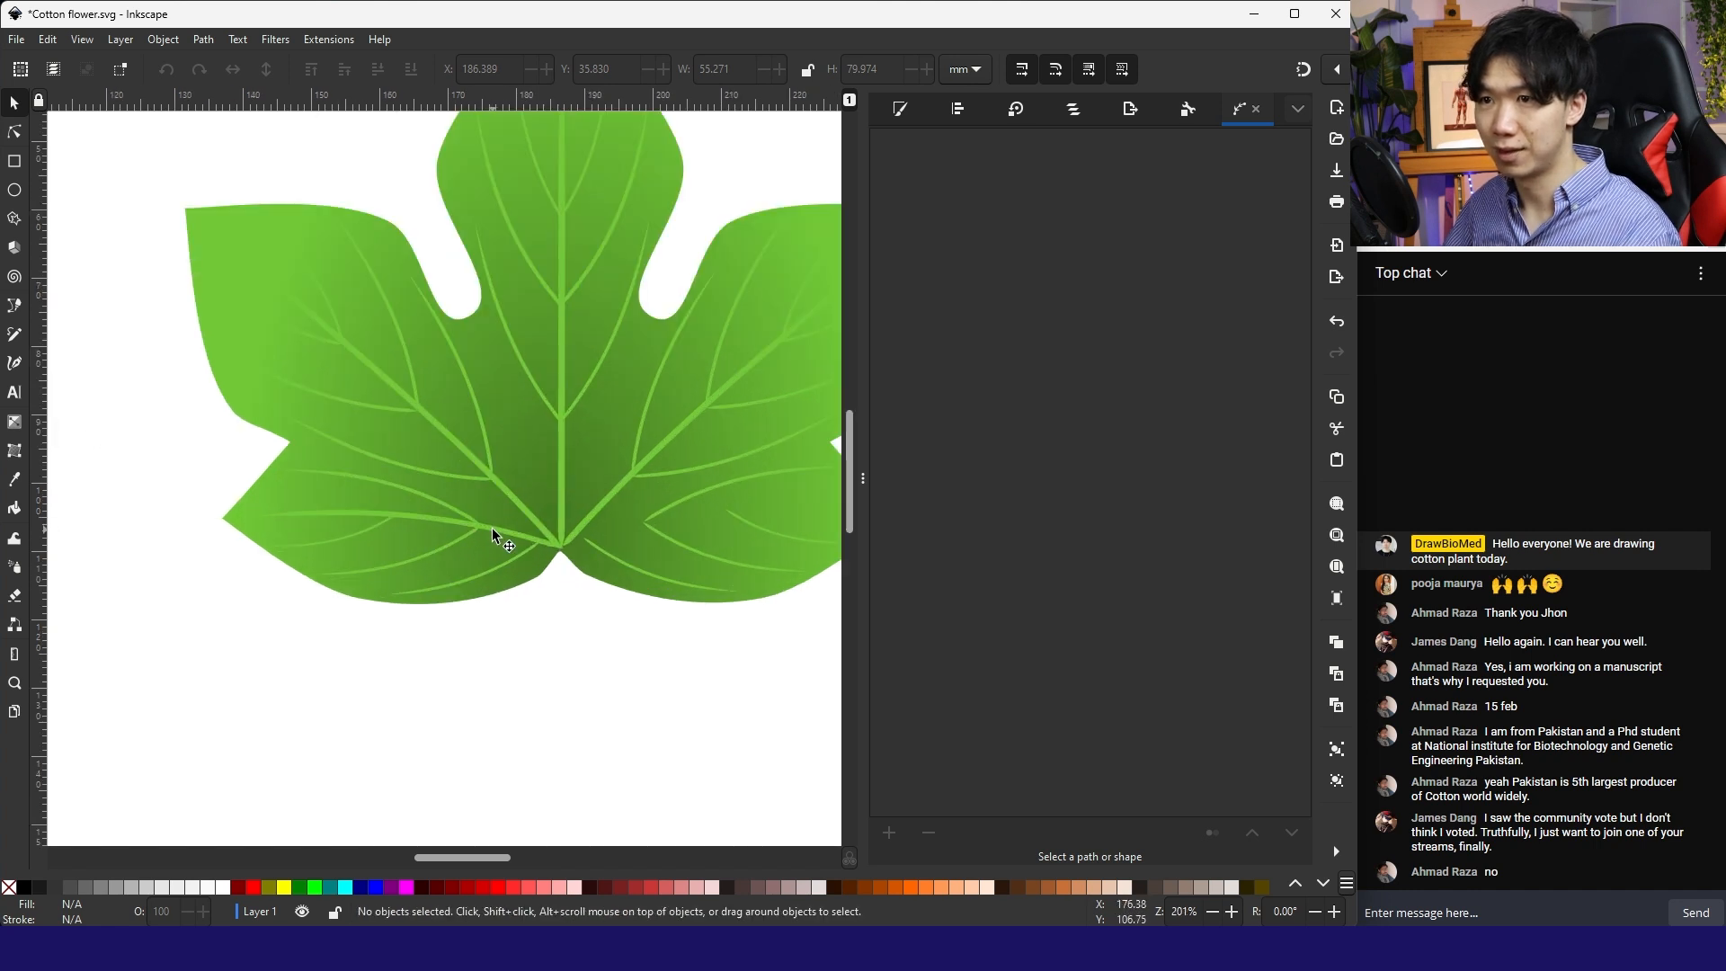
left_click(494, 527, "ctrl")
left_click_drag(549, 536, 704, 541)
left_click(240, 73)
left_click_drag(509, 522, 693, 516)
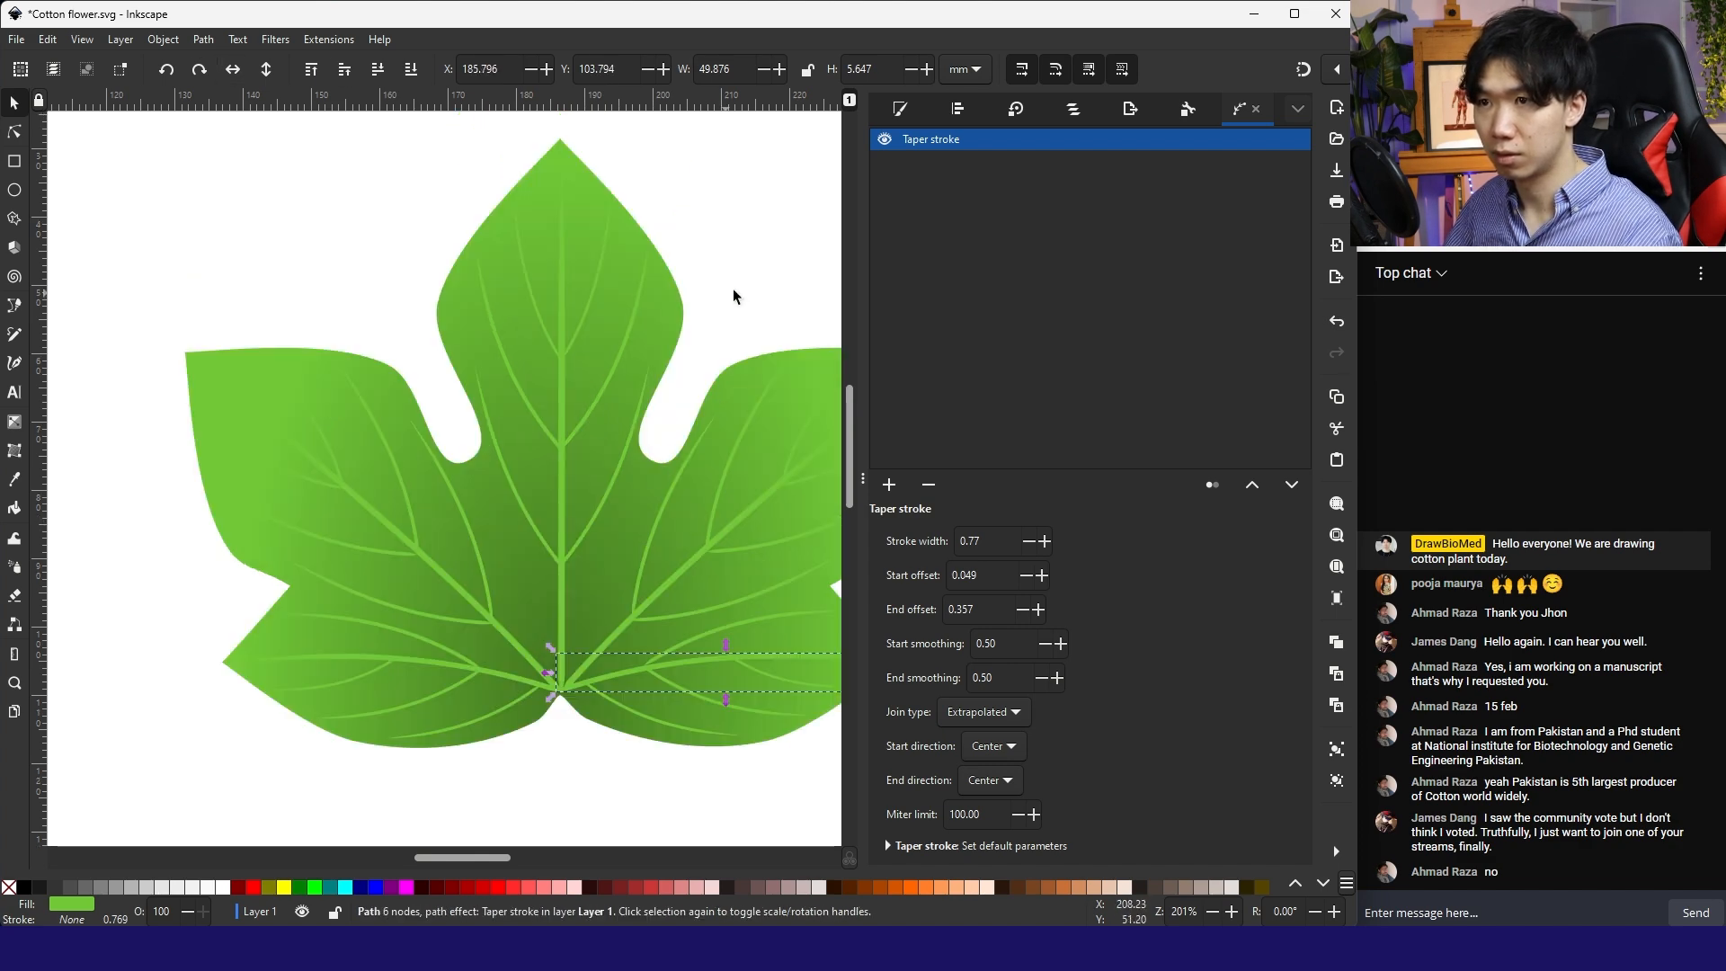
Step: Give the leaf shape a black outline with a stroke width of 0.25 mm
left_click(25, 892, "shift")
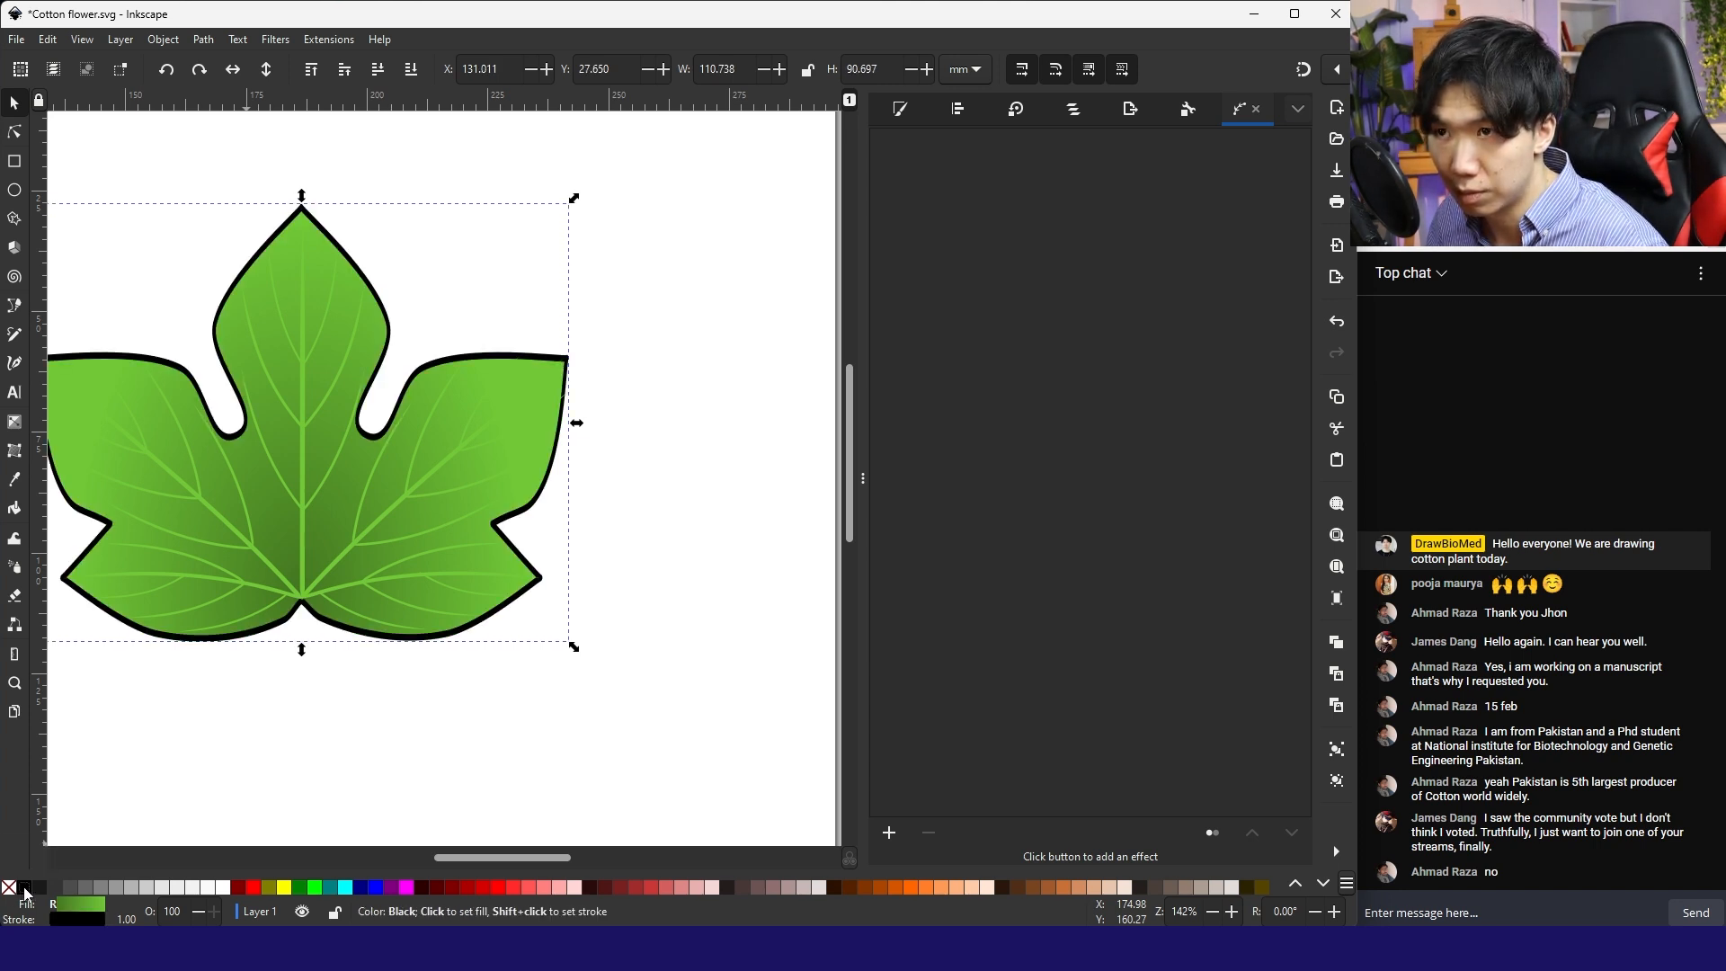
right_click(127, 920)
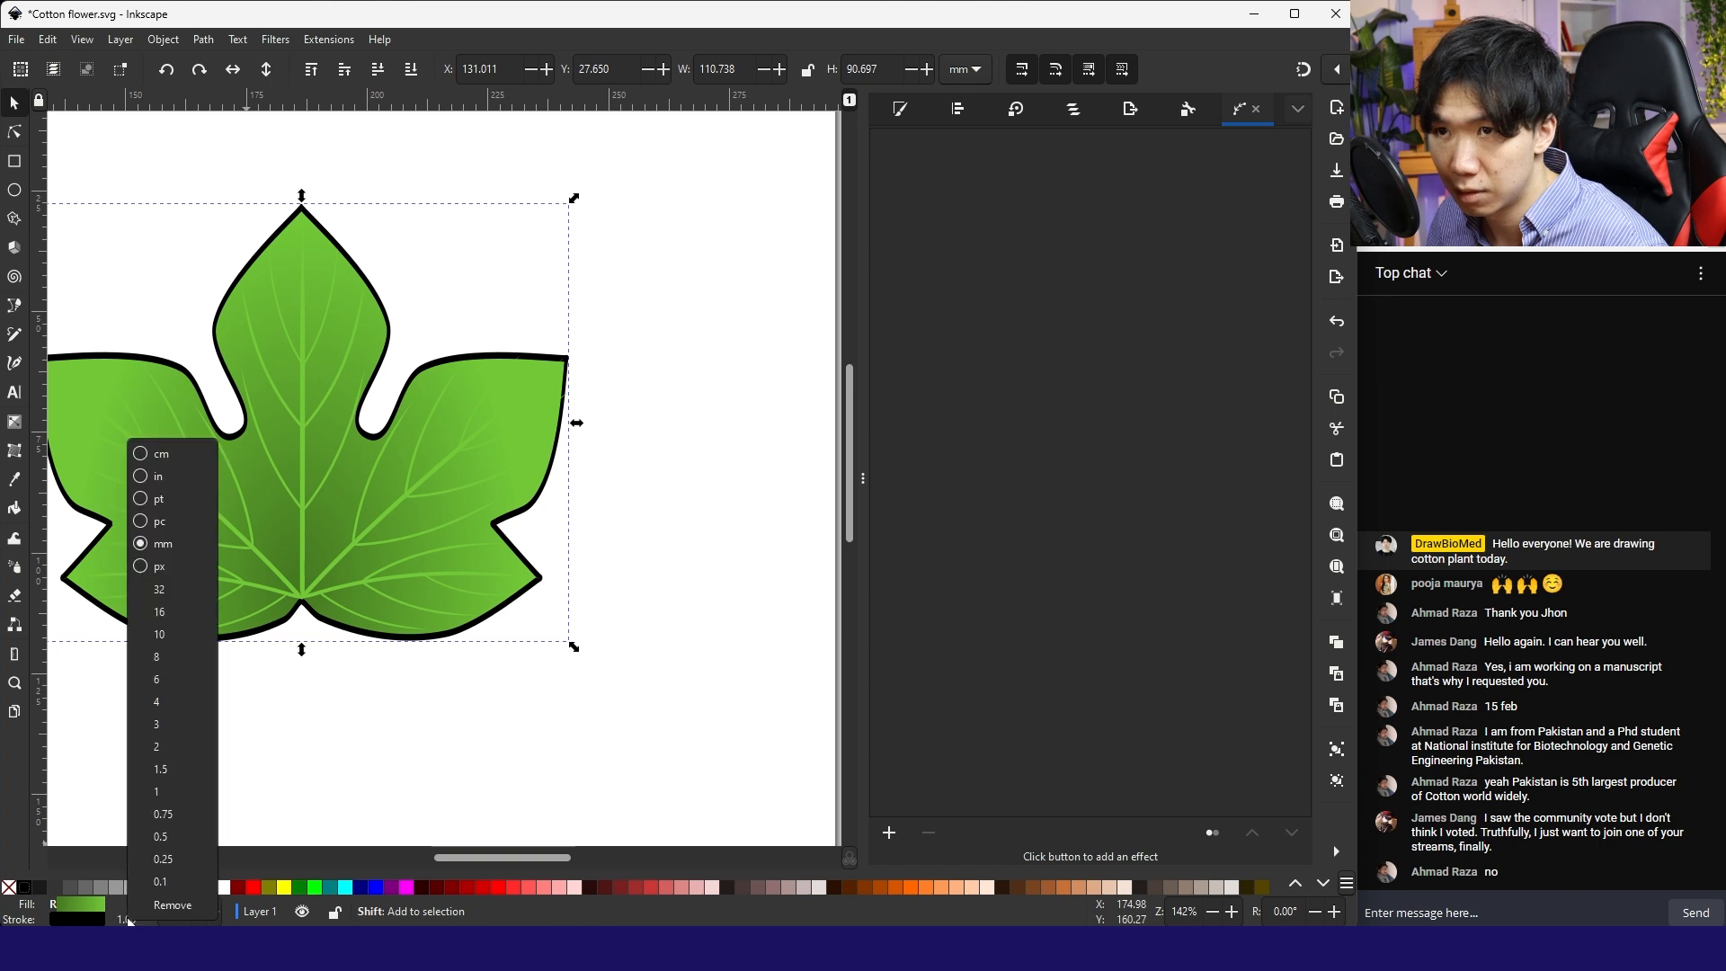
left_click(187, 860)
left_click(559, 700)
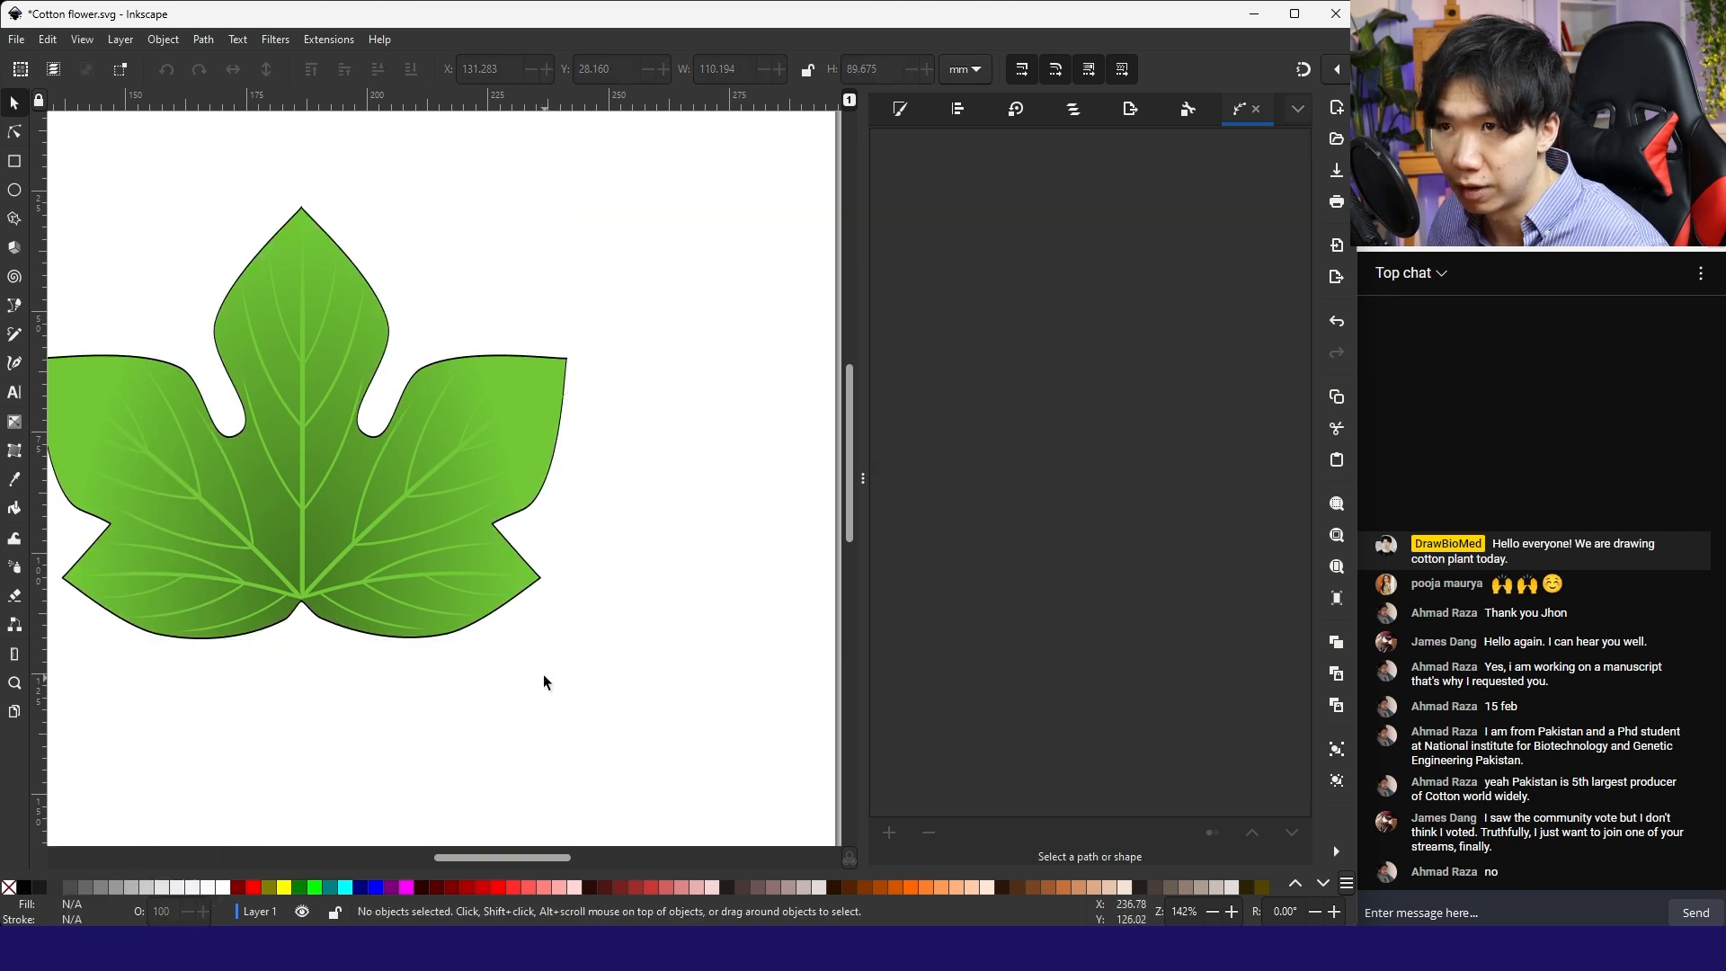
Step: Test resizing with stroke-width scaling off on a black pentagon with a red outline above the page
scroll(540, 665, "down", 2)
scroll(537, 660, "down", 1)
left_click_drag(325, 720, 632, 467)
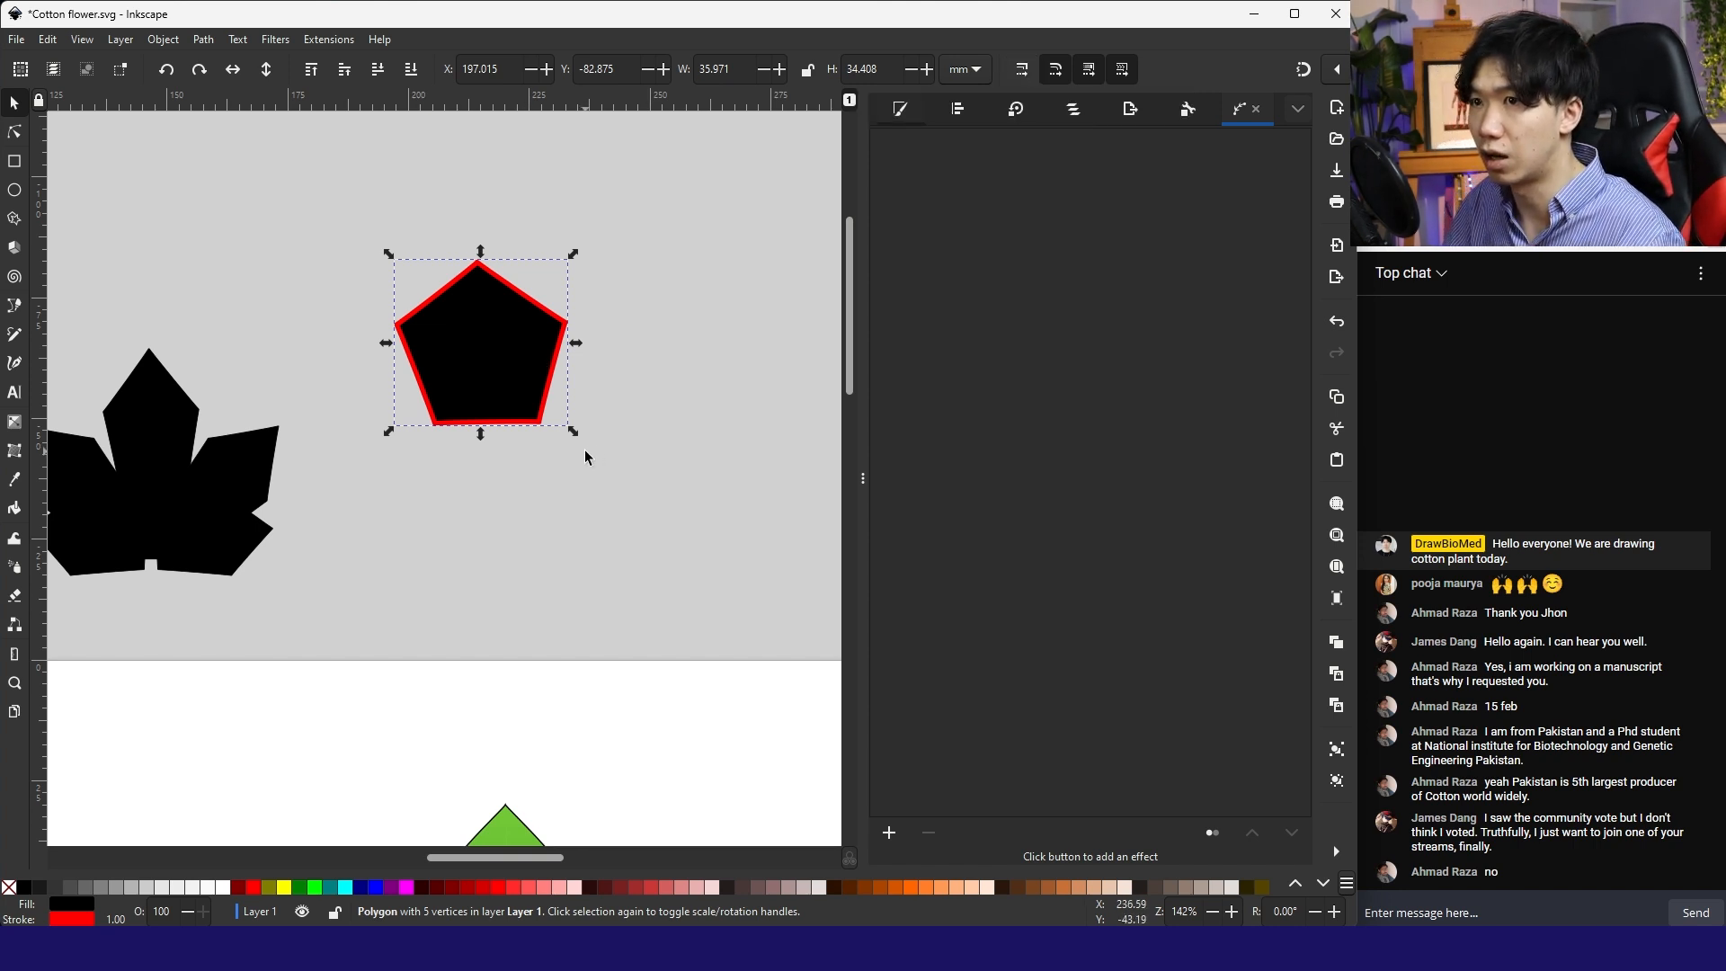
left_click_drag(581, 434, 612, 589)
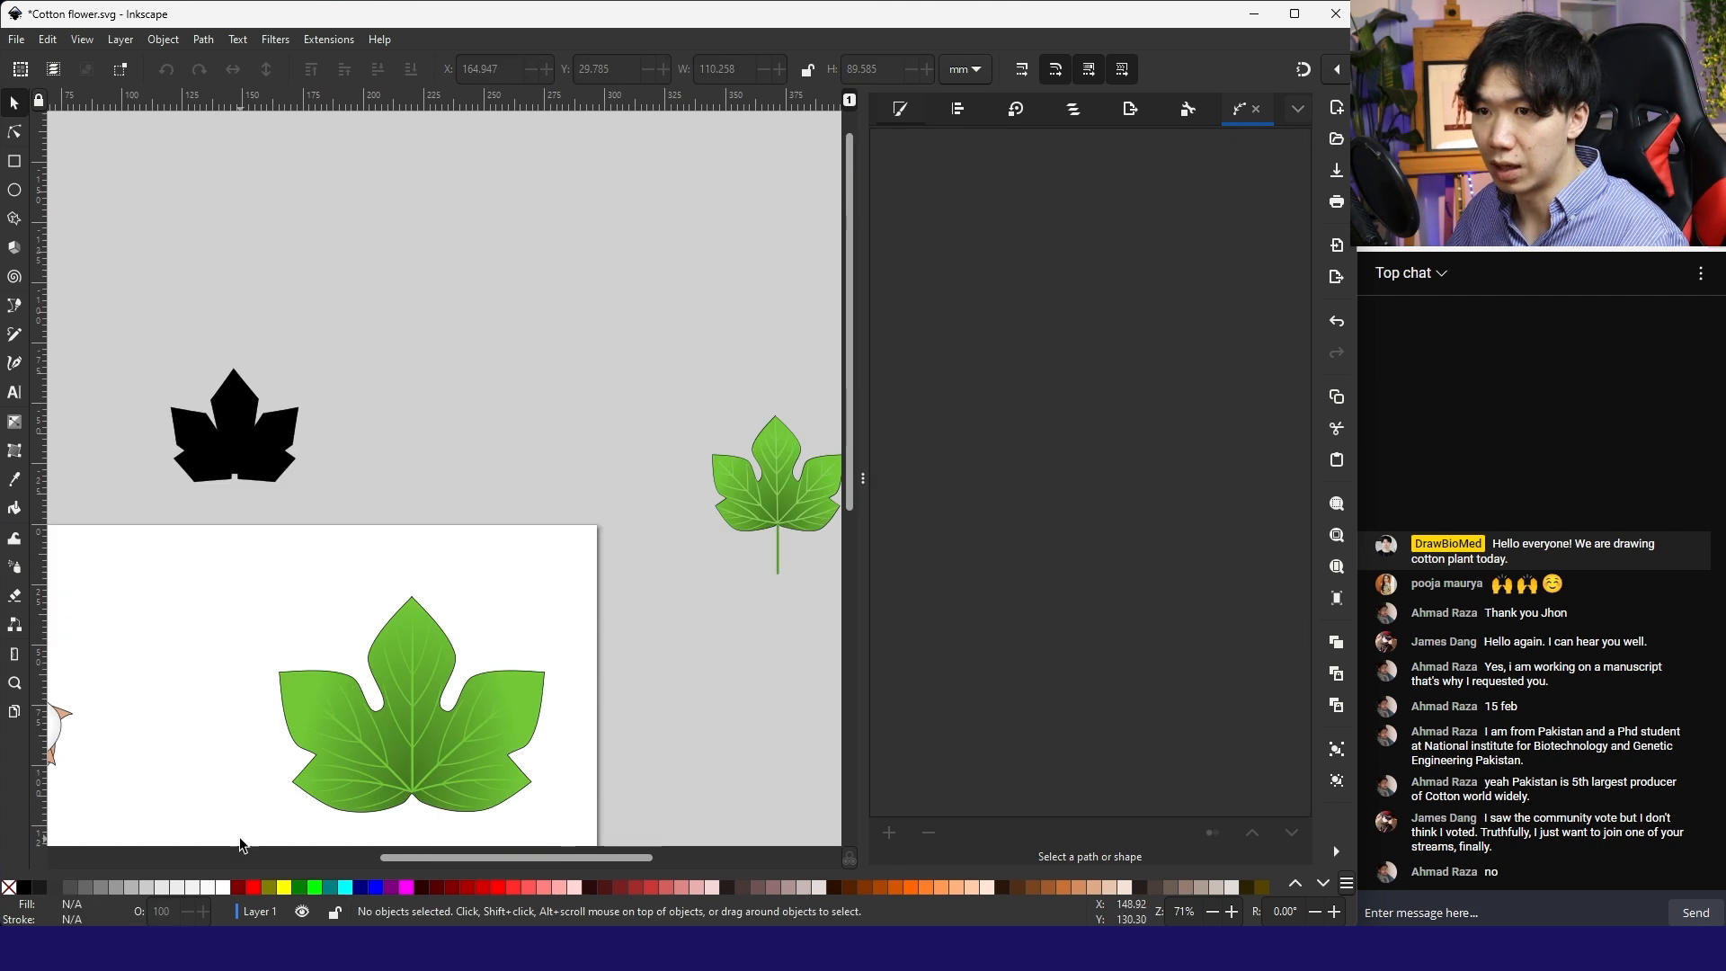
Step: Shrink the grouped leaf and veins to about 50 by 41 mm and place a duplicate above the page beside the black leaf
left_click_drag(240, 838, 611, 523)
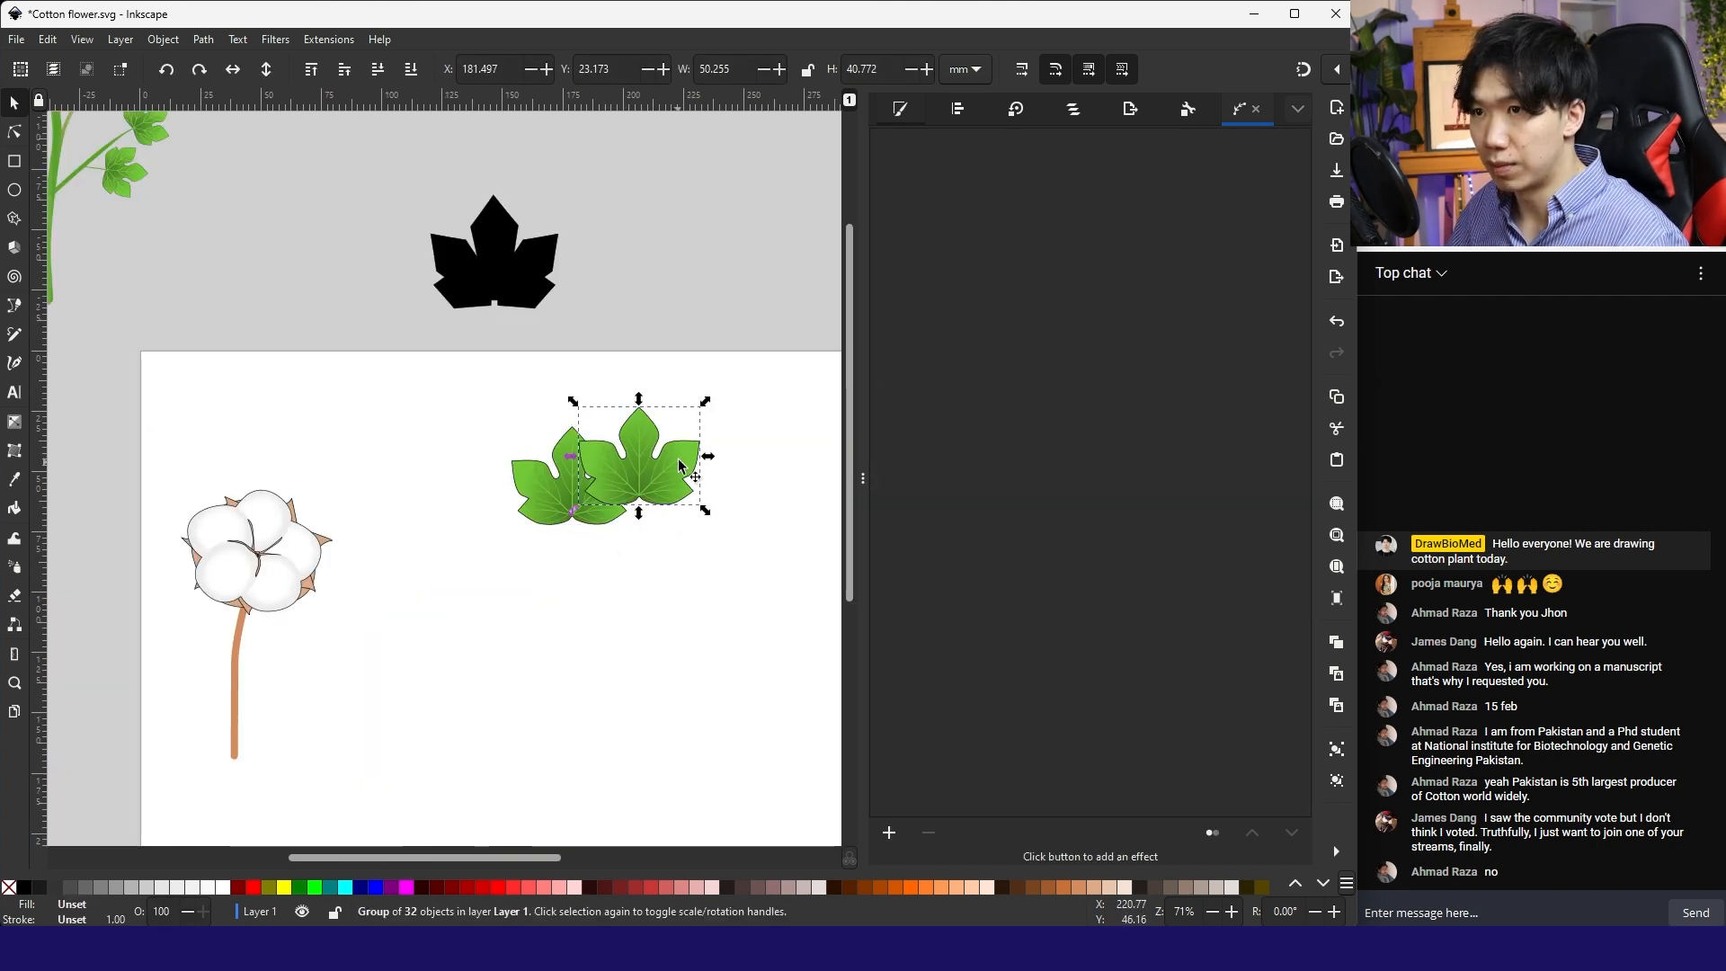
left_click_drag(681, 465, 739, 258)
left_click(717, 366)
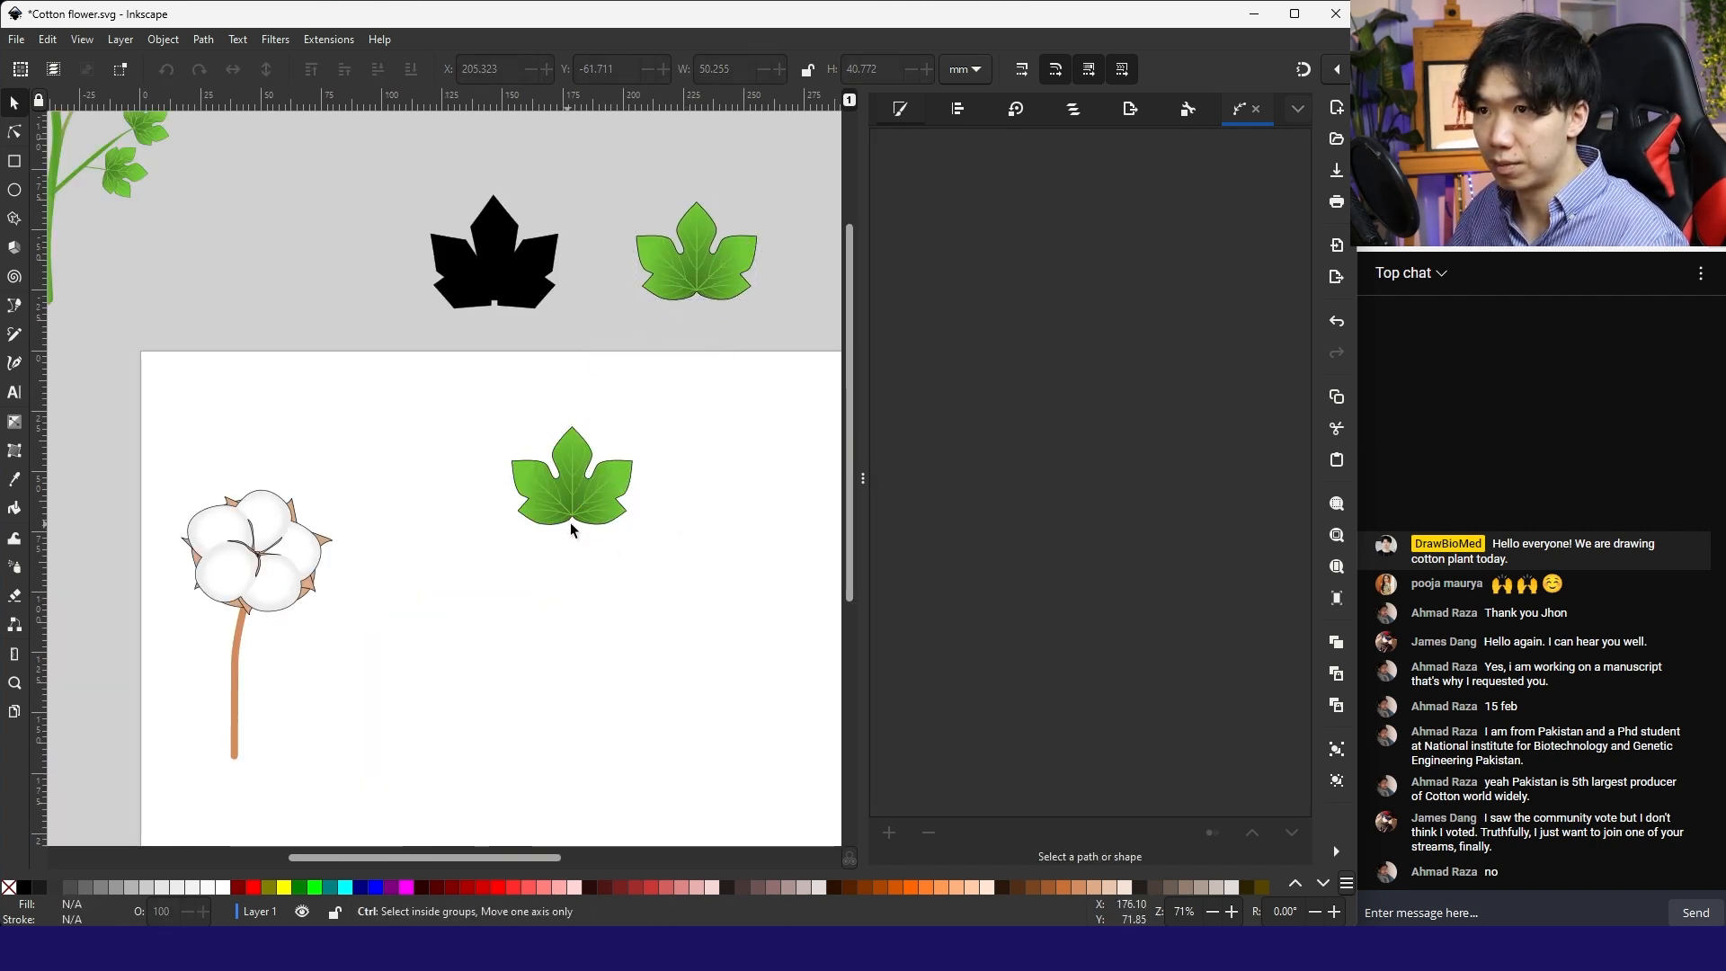
Step: Draw a slightly curved stem about 16 mm long downward from the leaf's bottom notch with the Pen tool
scroll(567, 530, "up", 2)
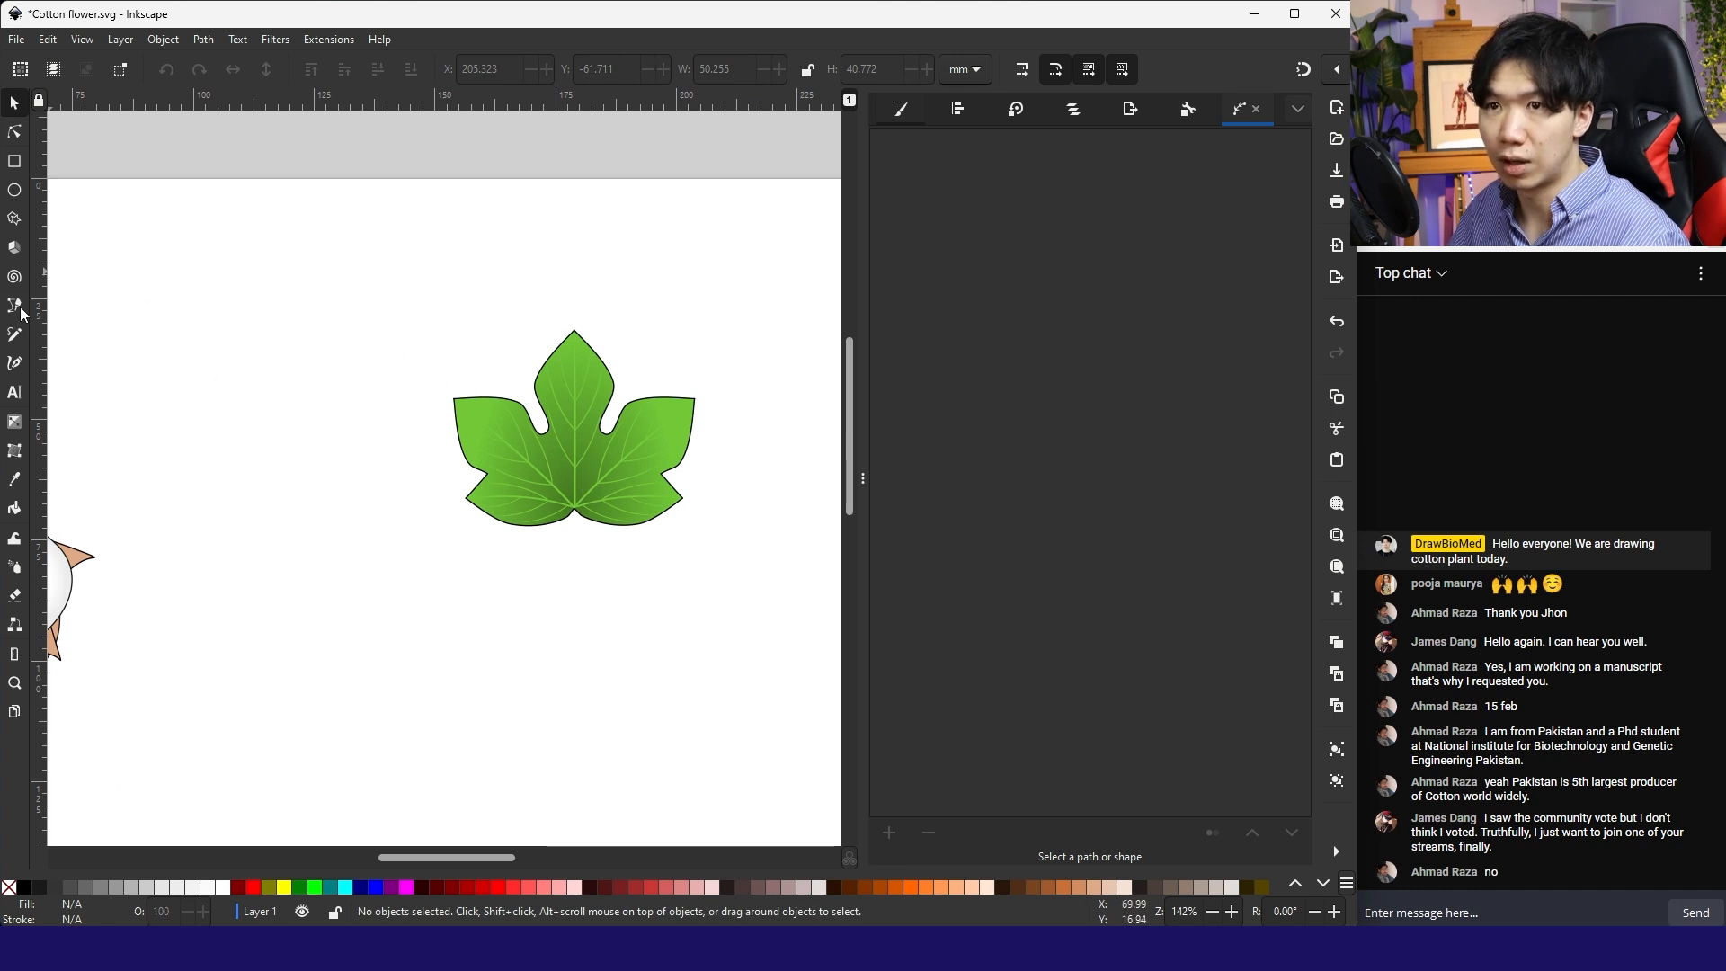
left_click(17, 308)
left_click(574, 509)
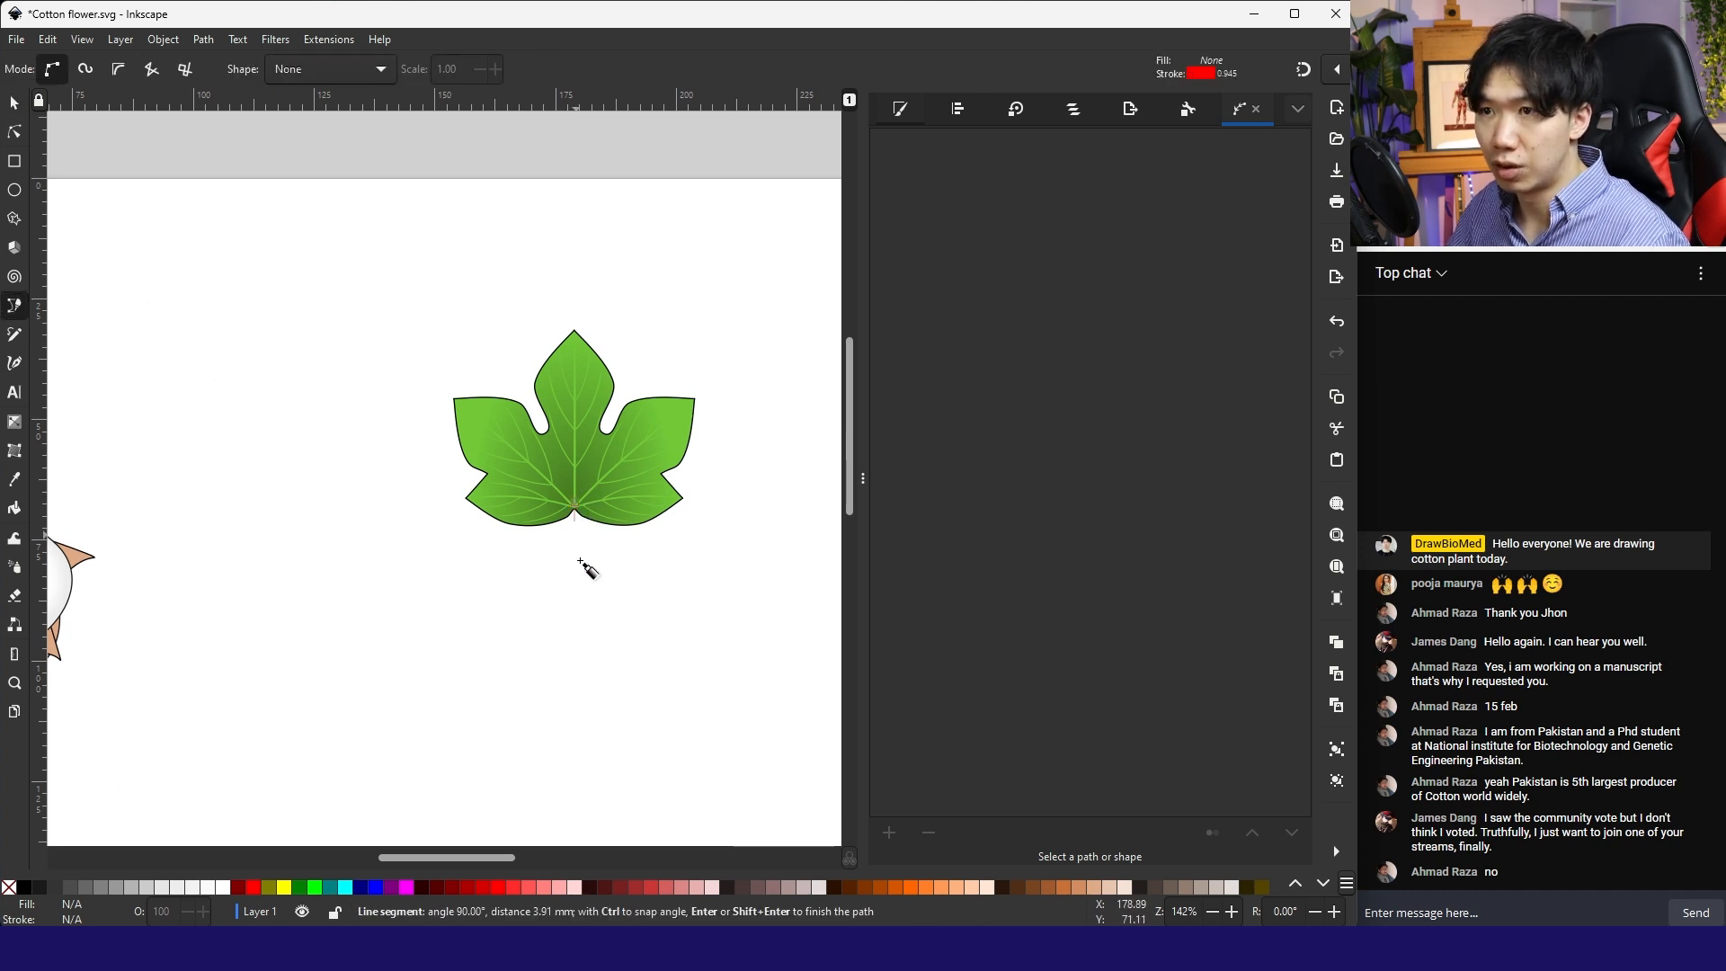
left_click_drag(574, 554, 570, 599)
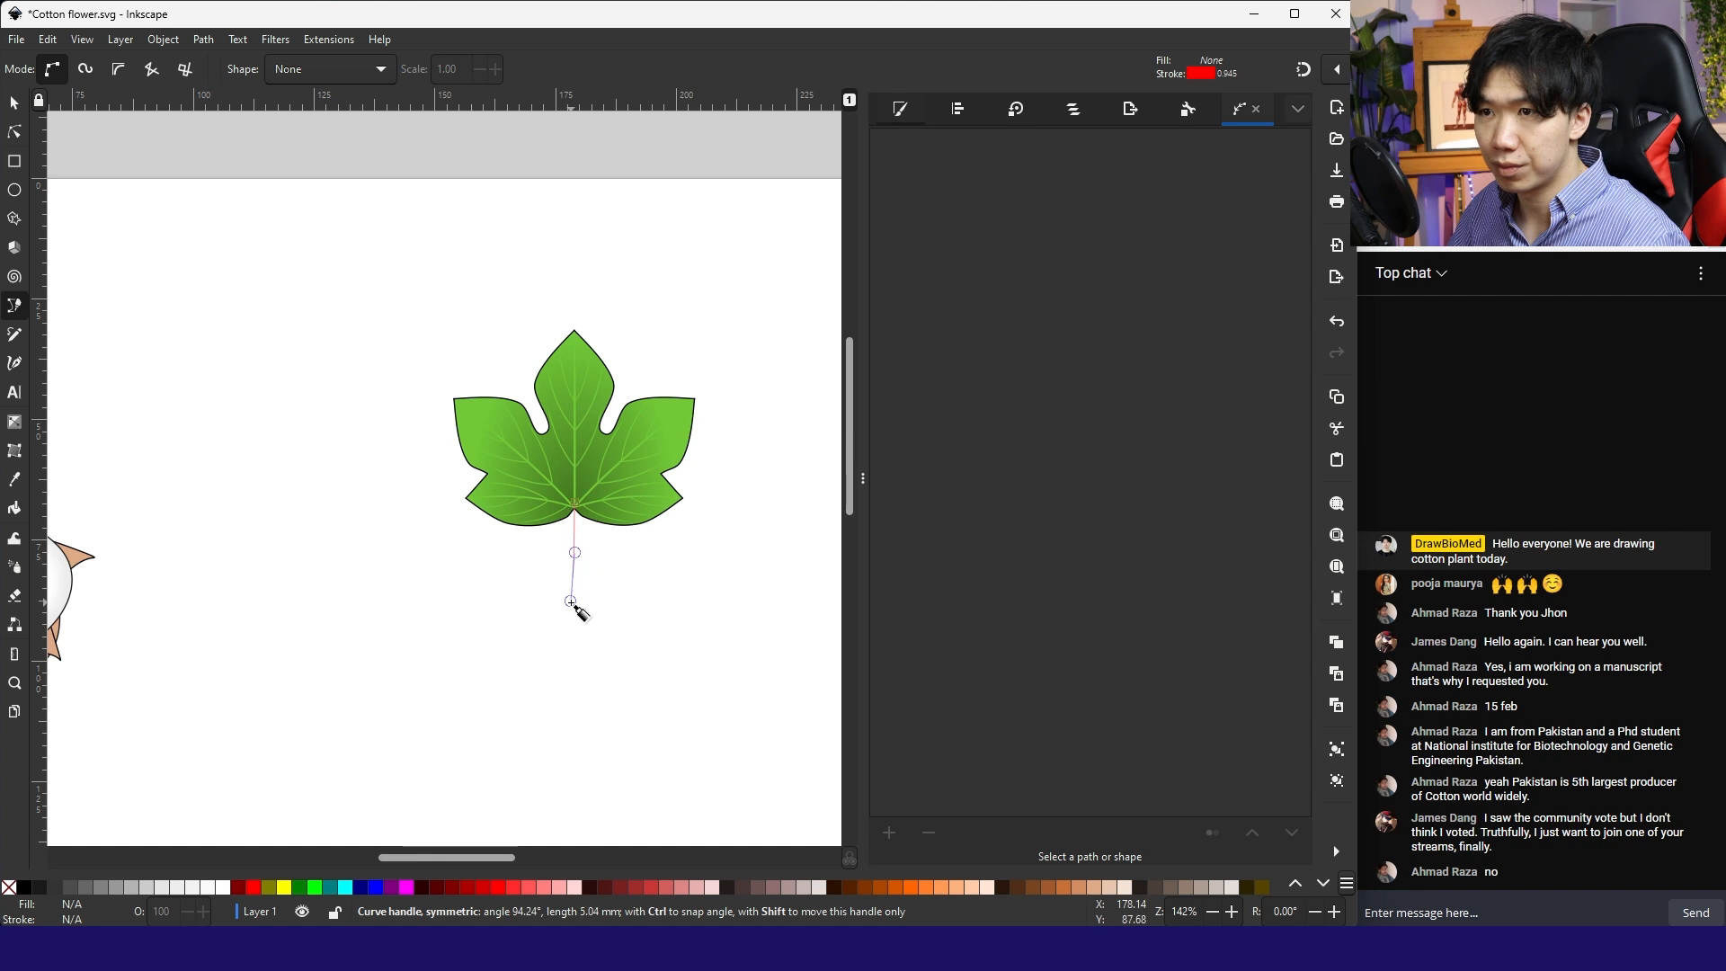
key("Return")
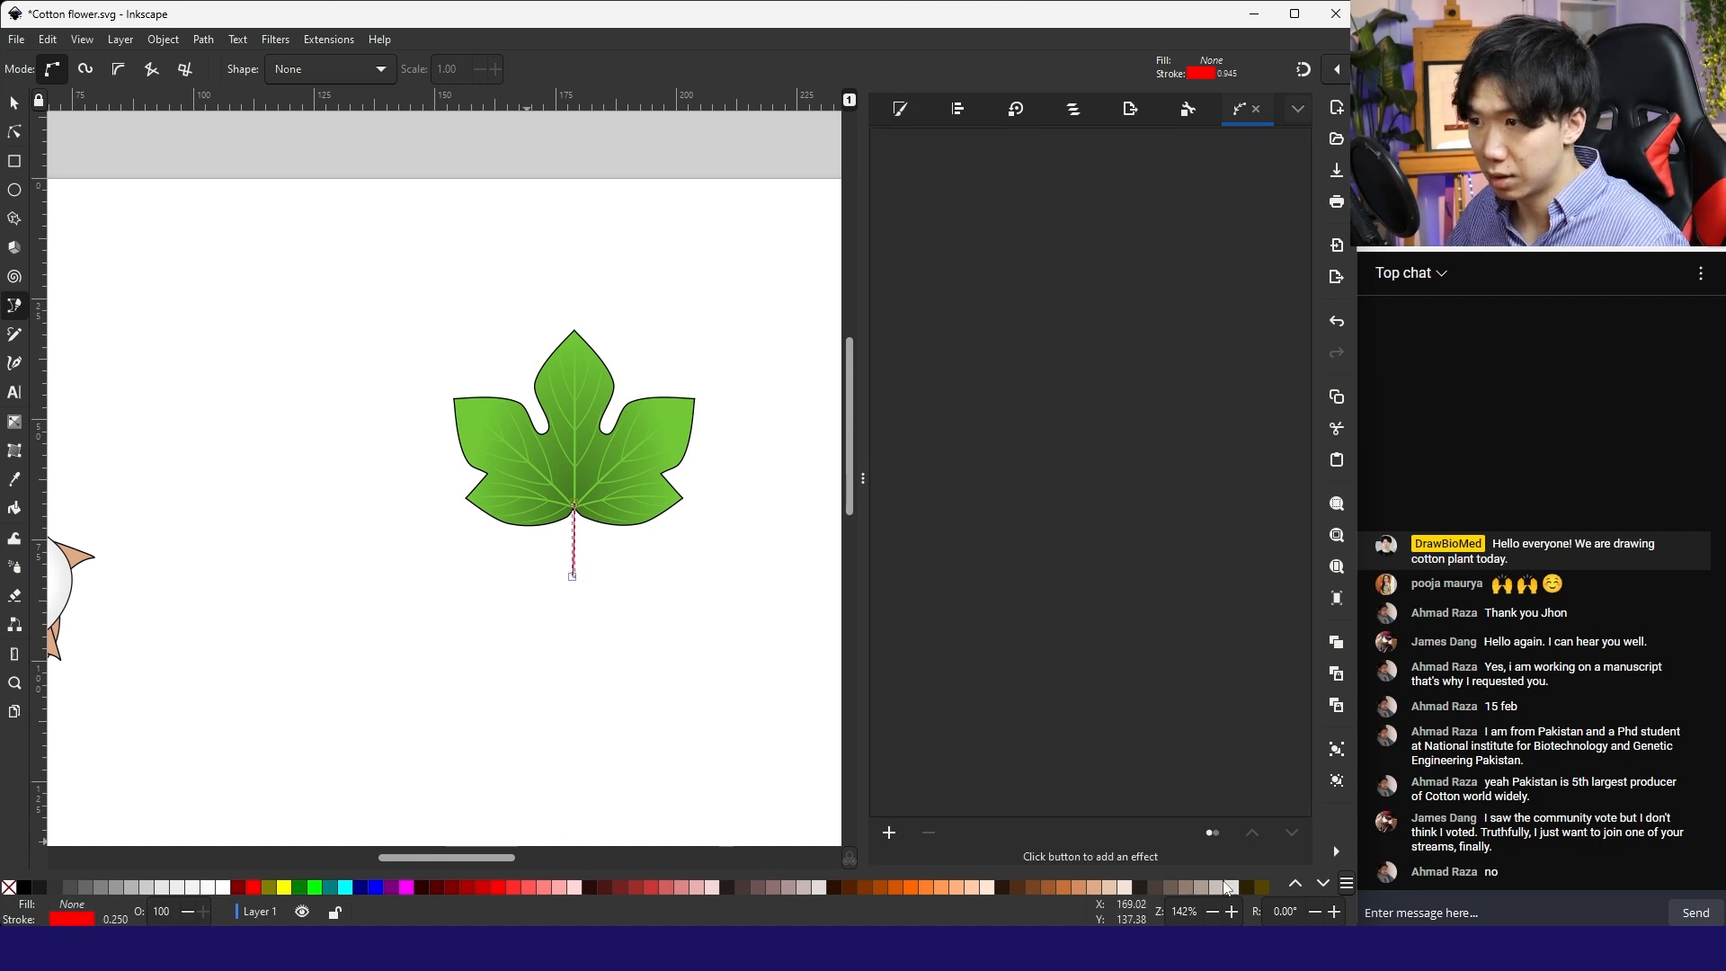
Step: Set the stem's stroke colour to dark green #005500
left_click(1325, 884)
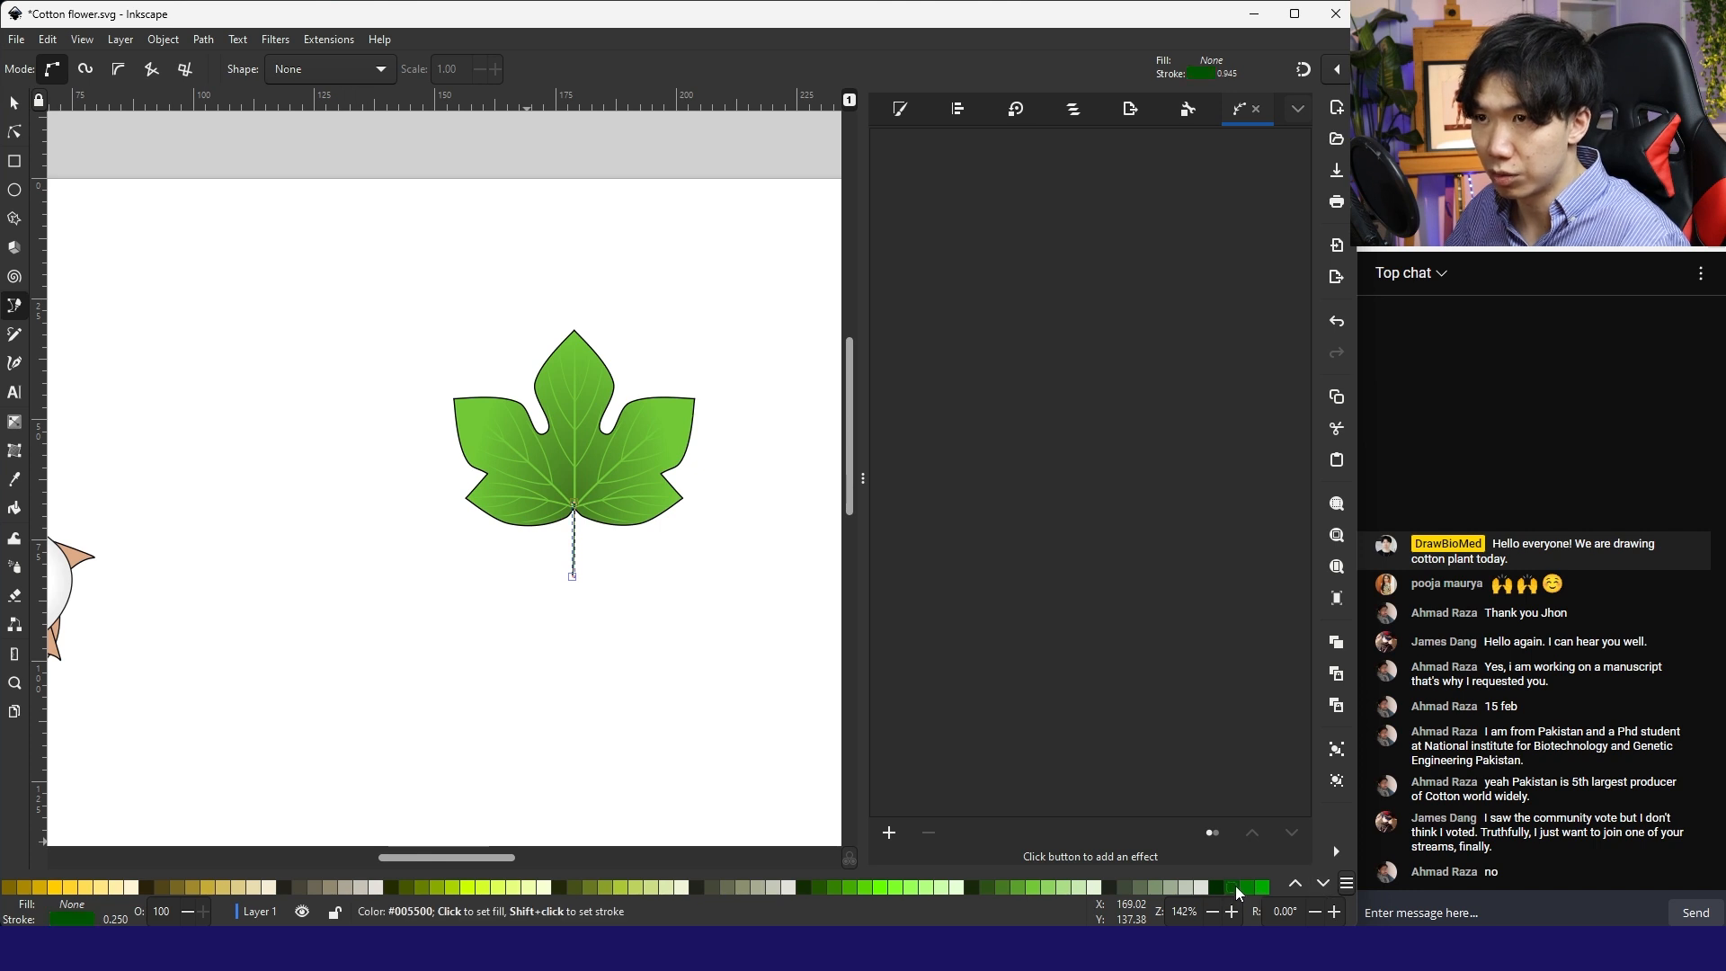
left_click(15, 104)
scroll(573, 543, "up", 3)
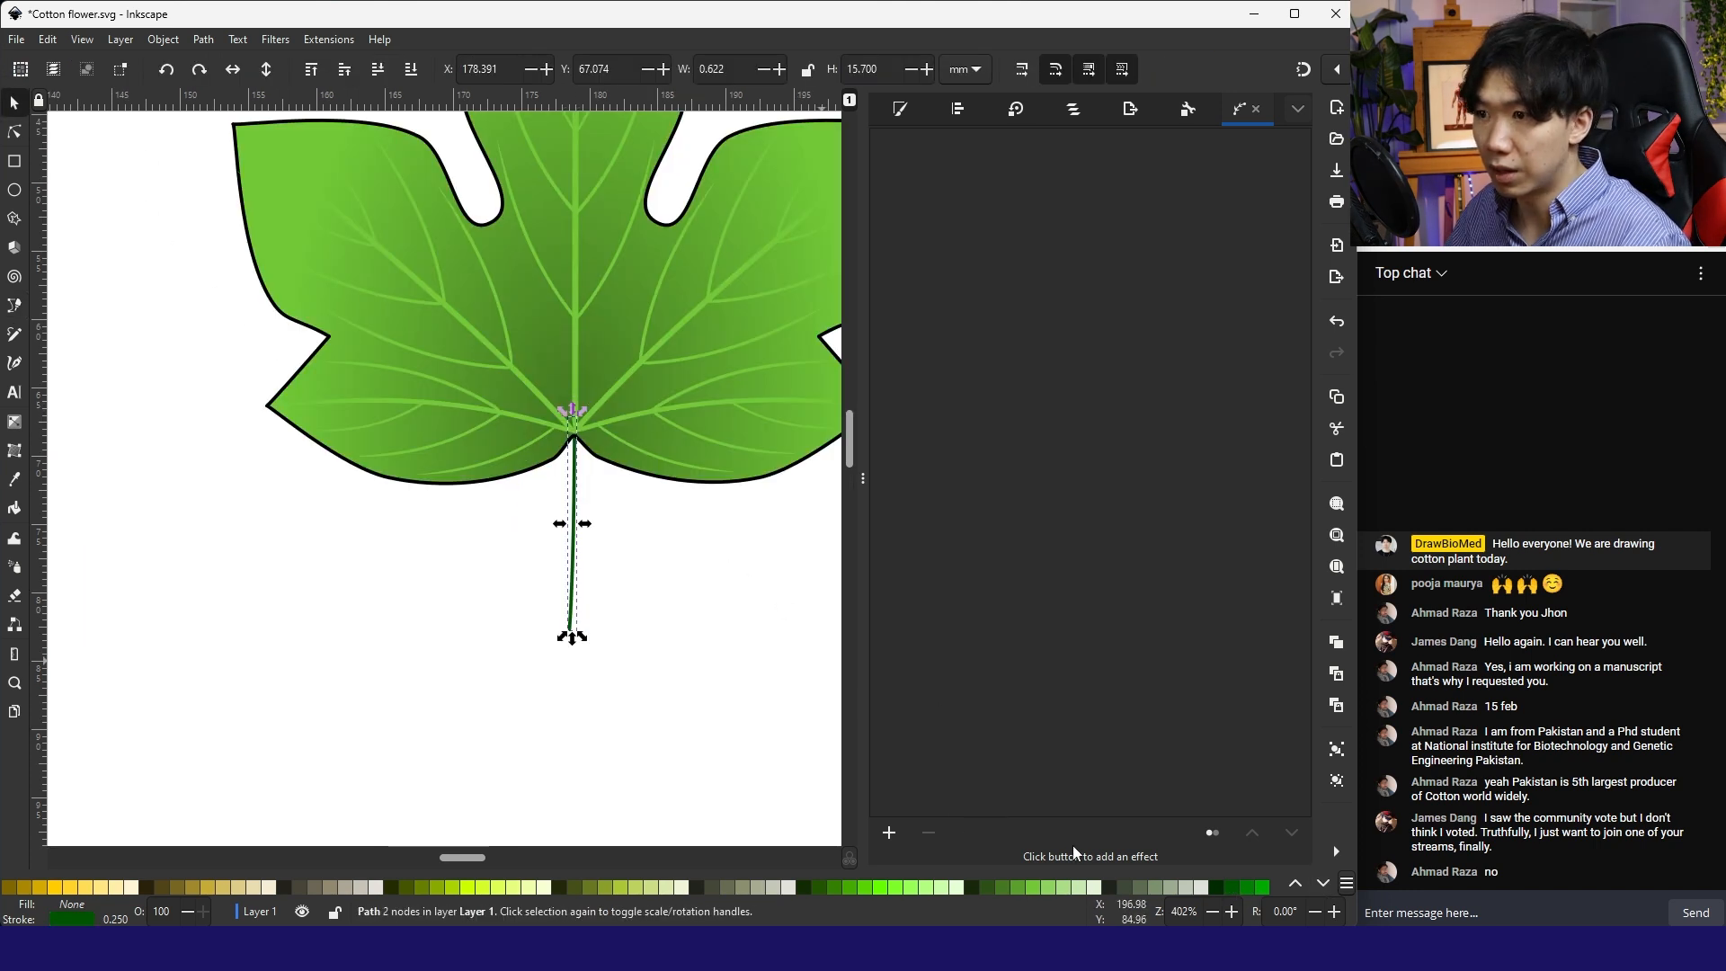
Step: Recolour the leaf's stem light green and set its stroke width to 1 mm
left_click(1019, 888, "shift")
key("Escape")
scroll(635, 654, "down", 2)
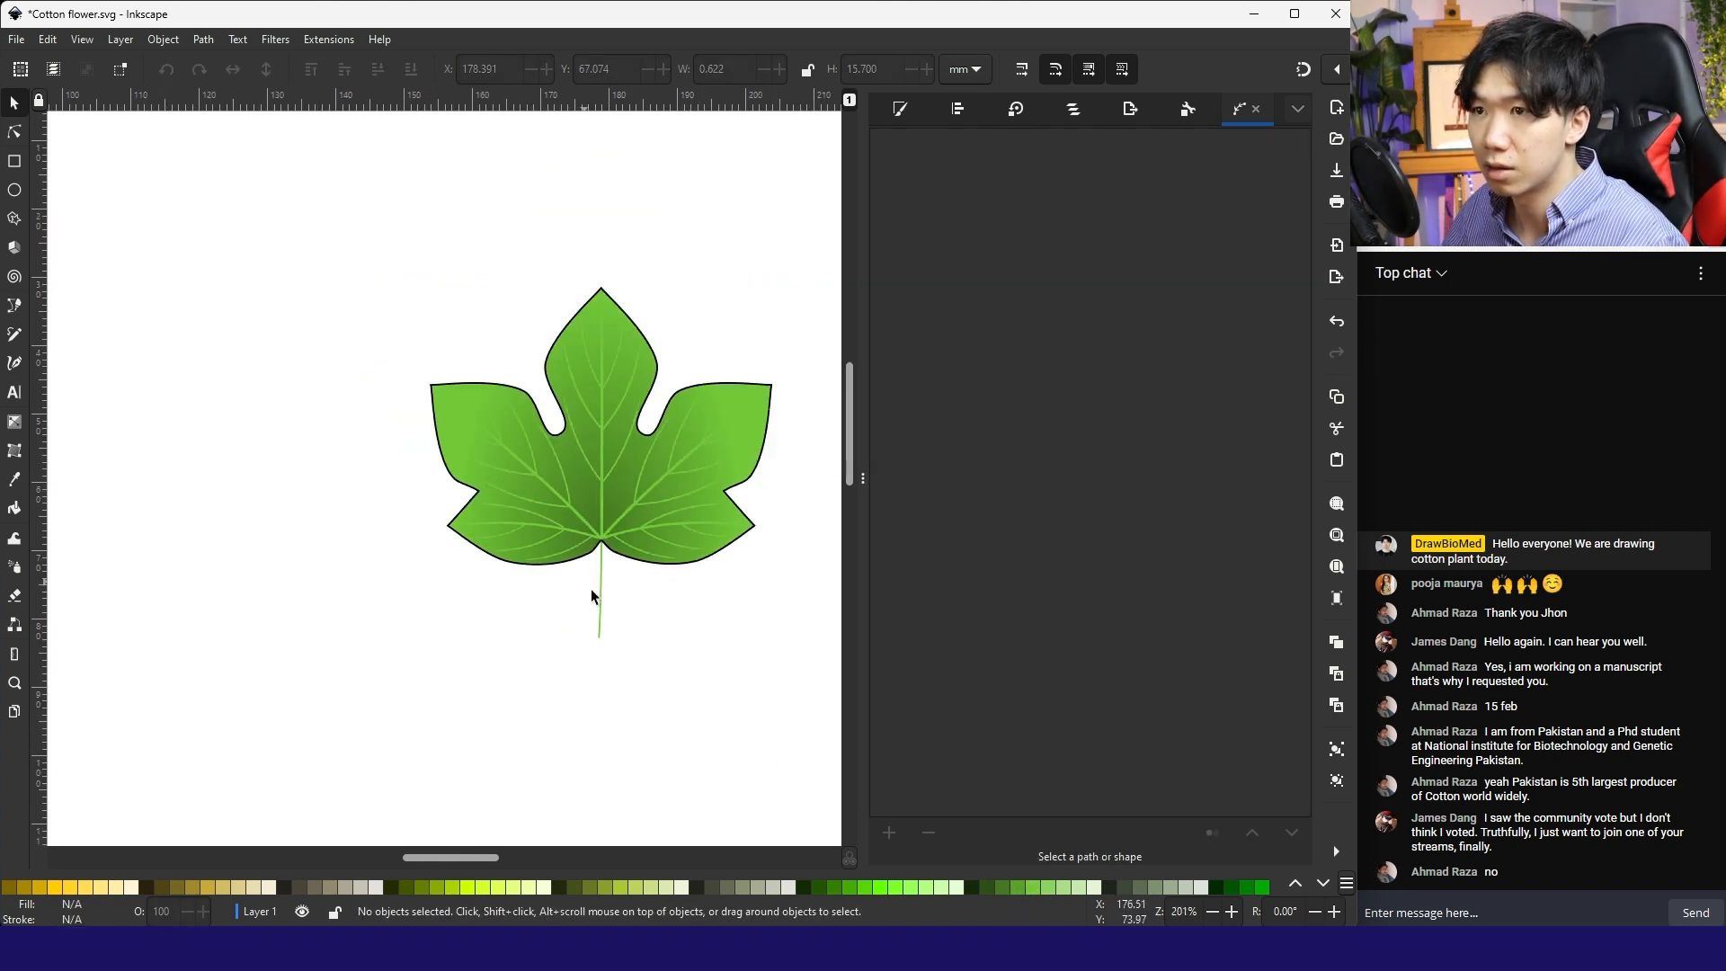
left_click(598, 594)
left_click(424, 747)
Step: Move the leaf with its stem to the page's upper left, above the cotton boll, and save the document
scroll(564, 678, "down", 5)
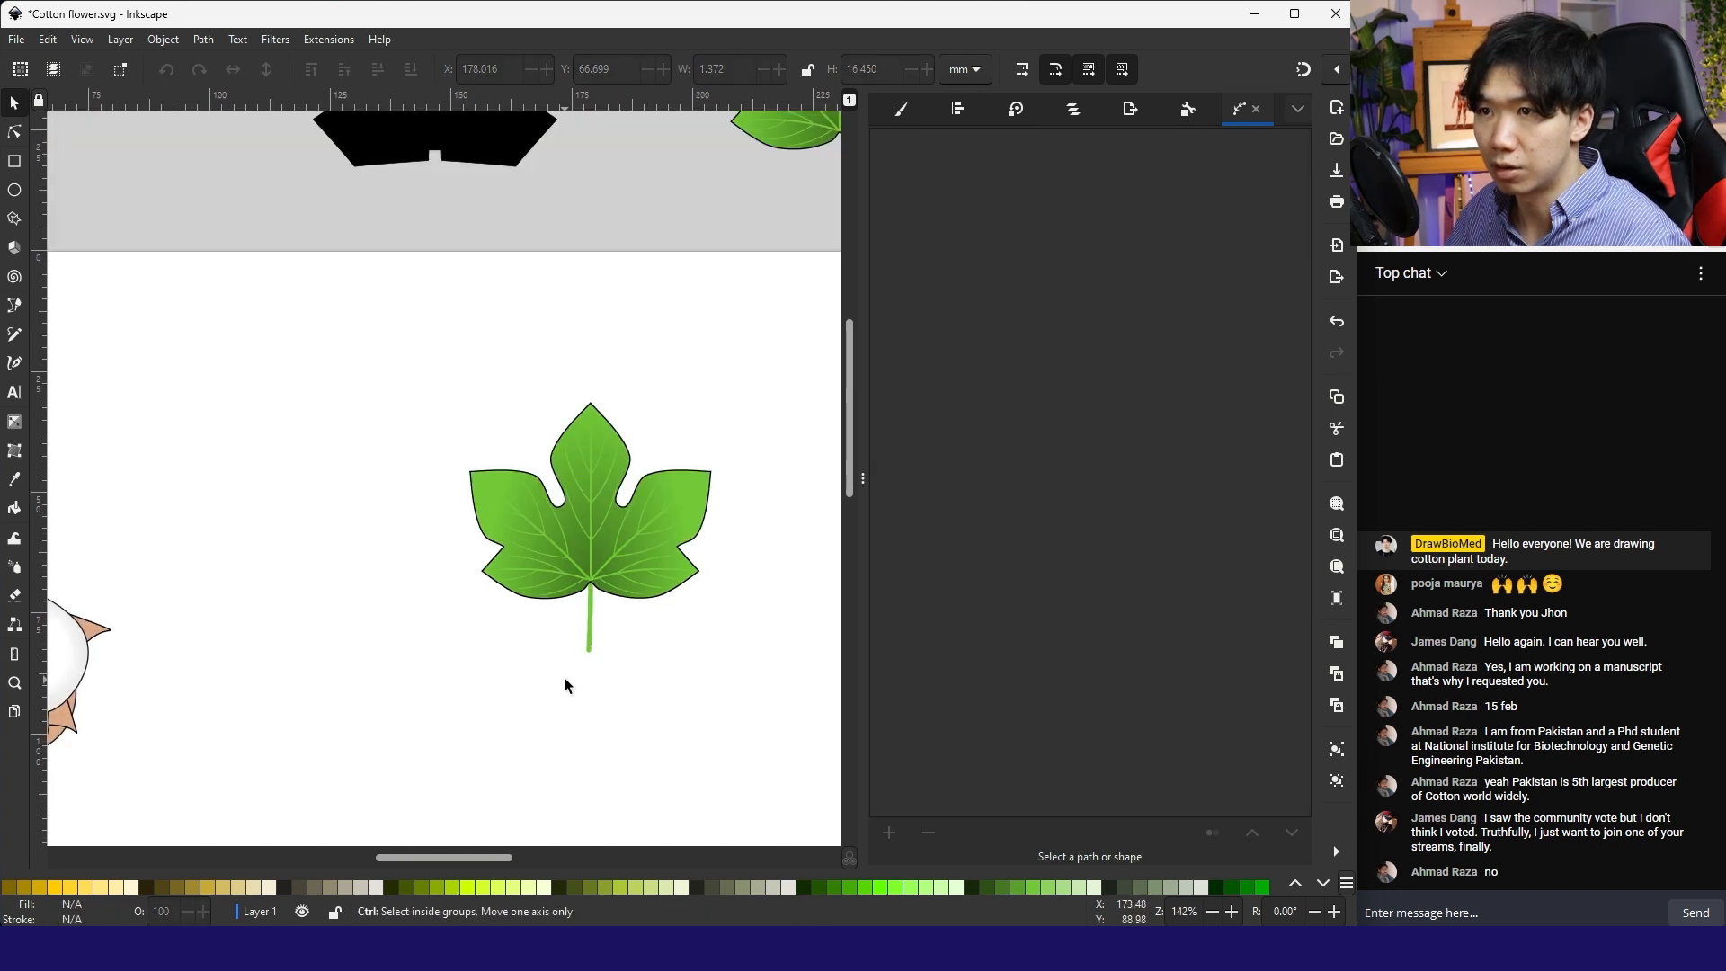
key("ctrl+s")
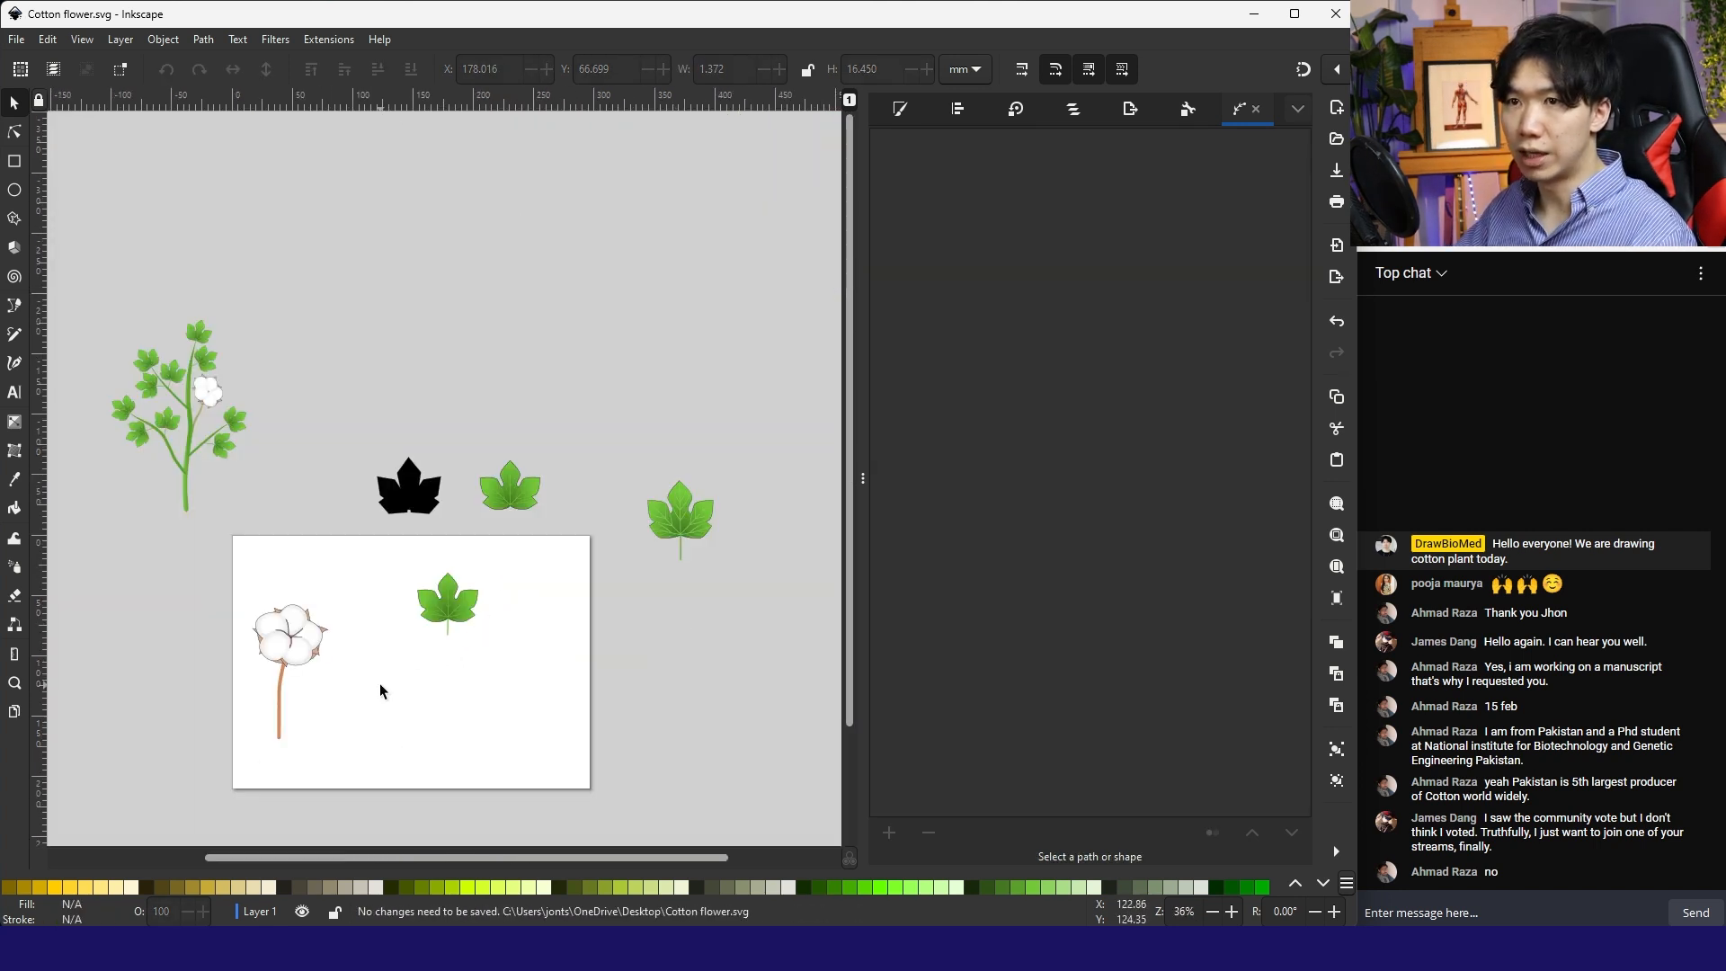
scroll(367, 739, "up", 2)
left_click_drag(515, 486, 276, 408)
left_click(710, 519)
key("ctrl+s")
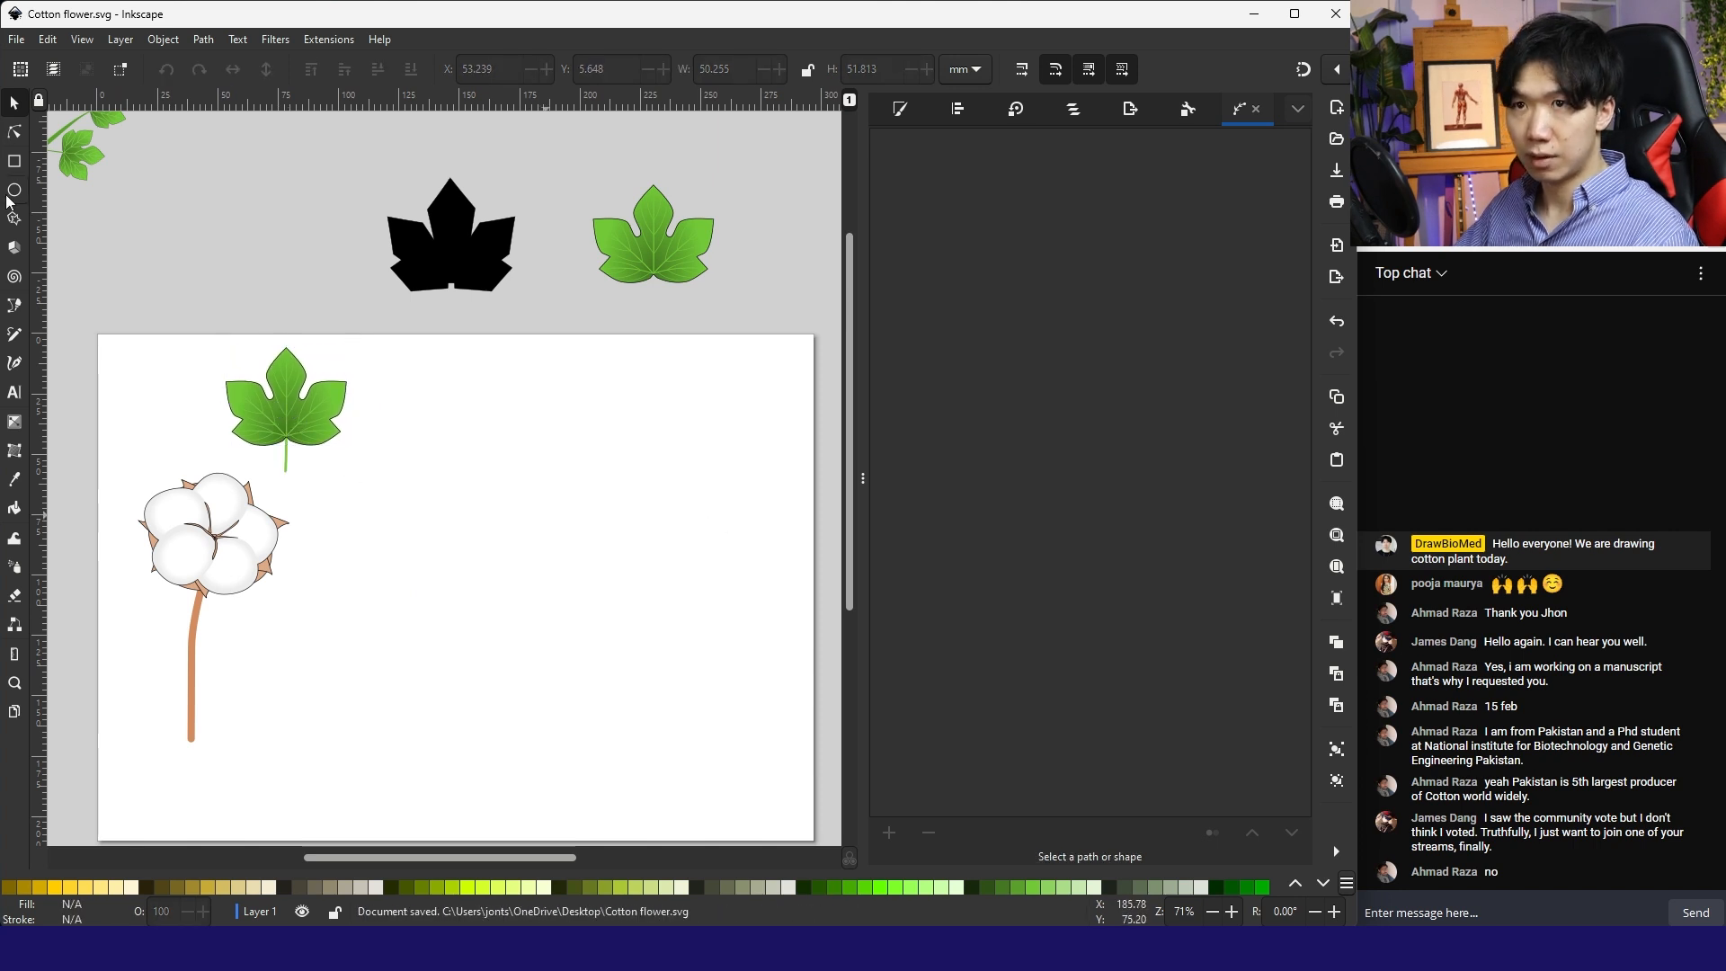
Step: Draw a wavy, nearly vertical main stem in the empty right half of the page with the Pen tool
left_click(14, 308)
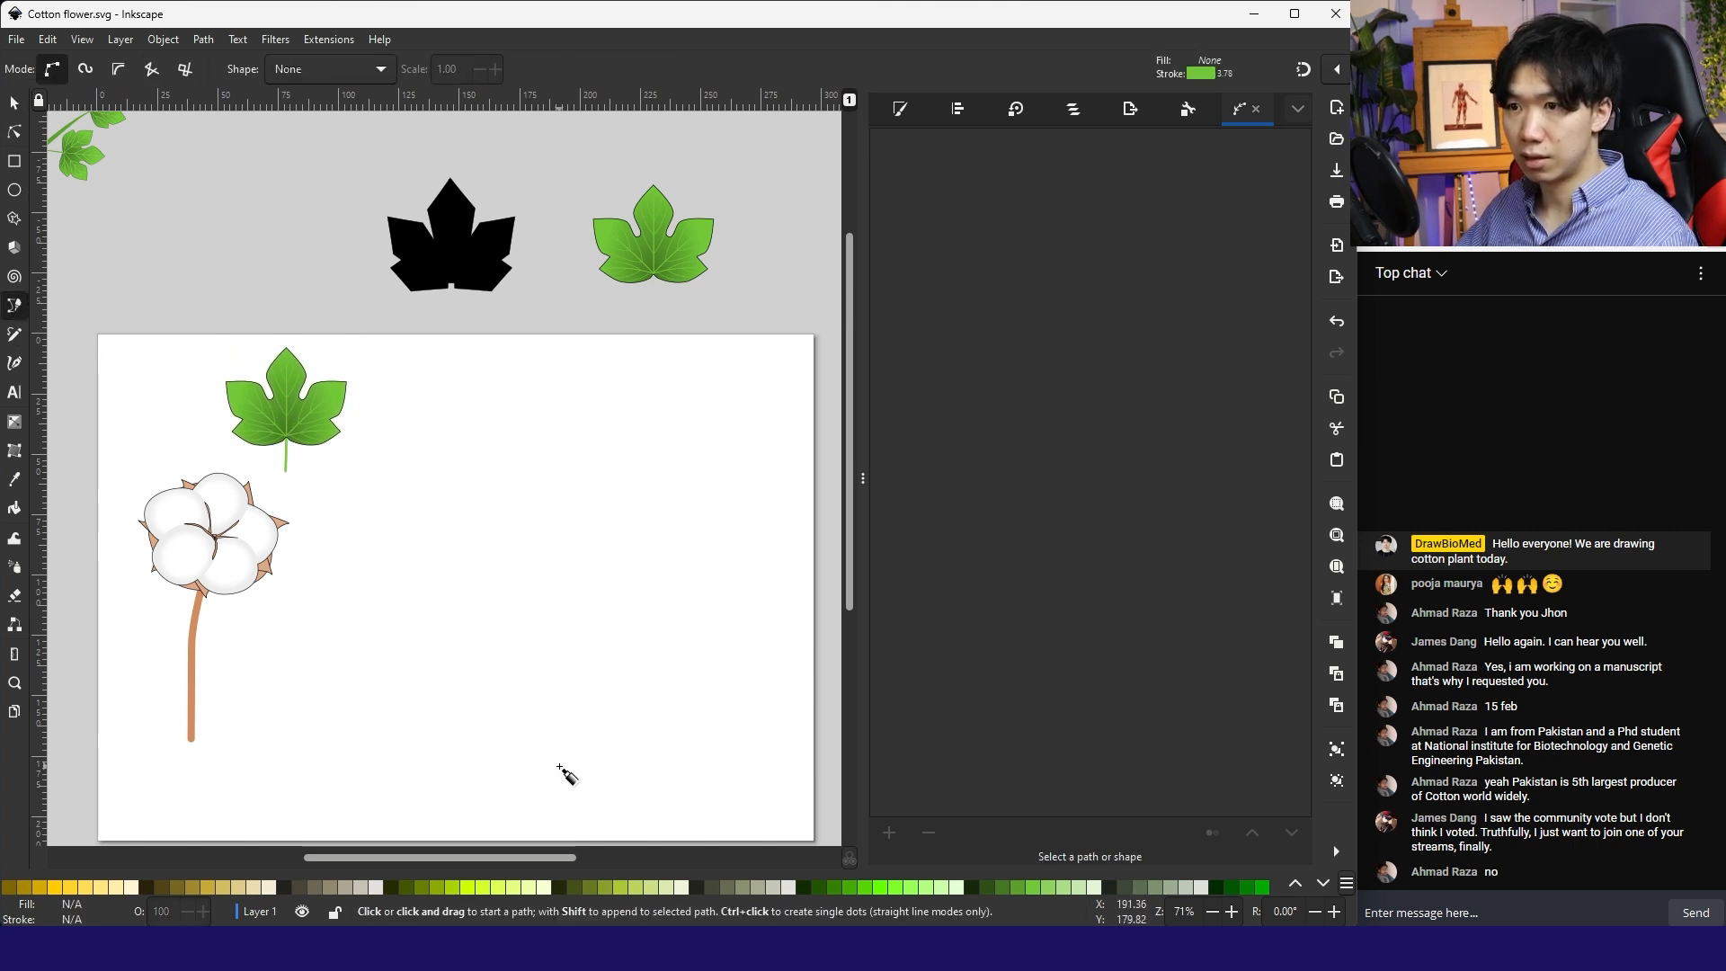
left_click(557, 765)
left_click(562, 686)
left_click(569, 629)
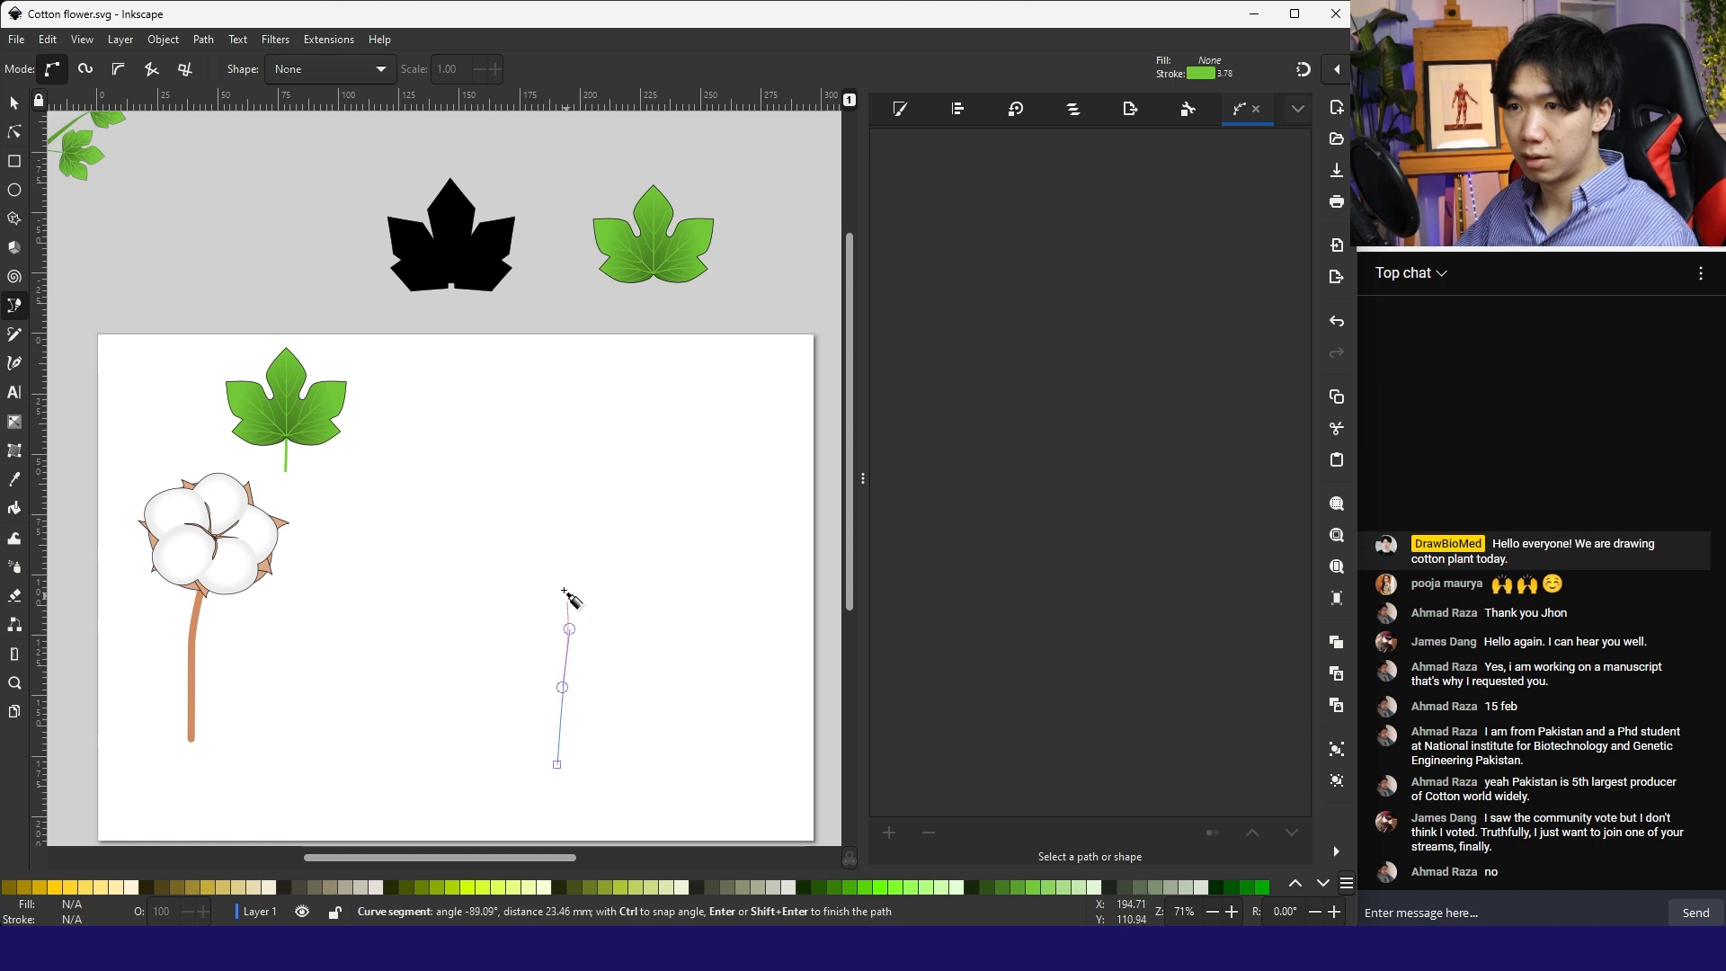
left_click_drag(556, 540, 557, 511)
left_click_drag(581, 416, 575, 394)
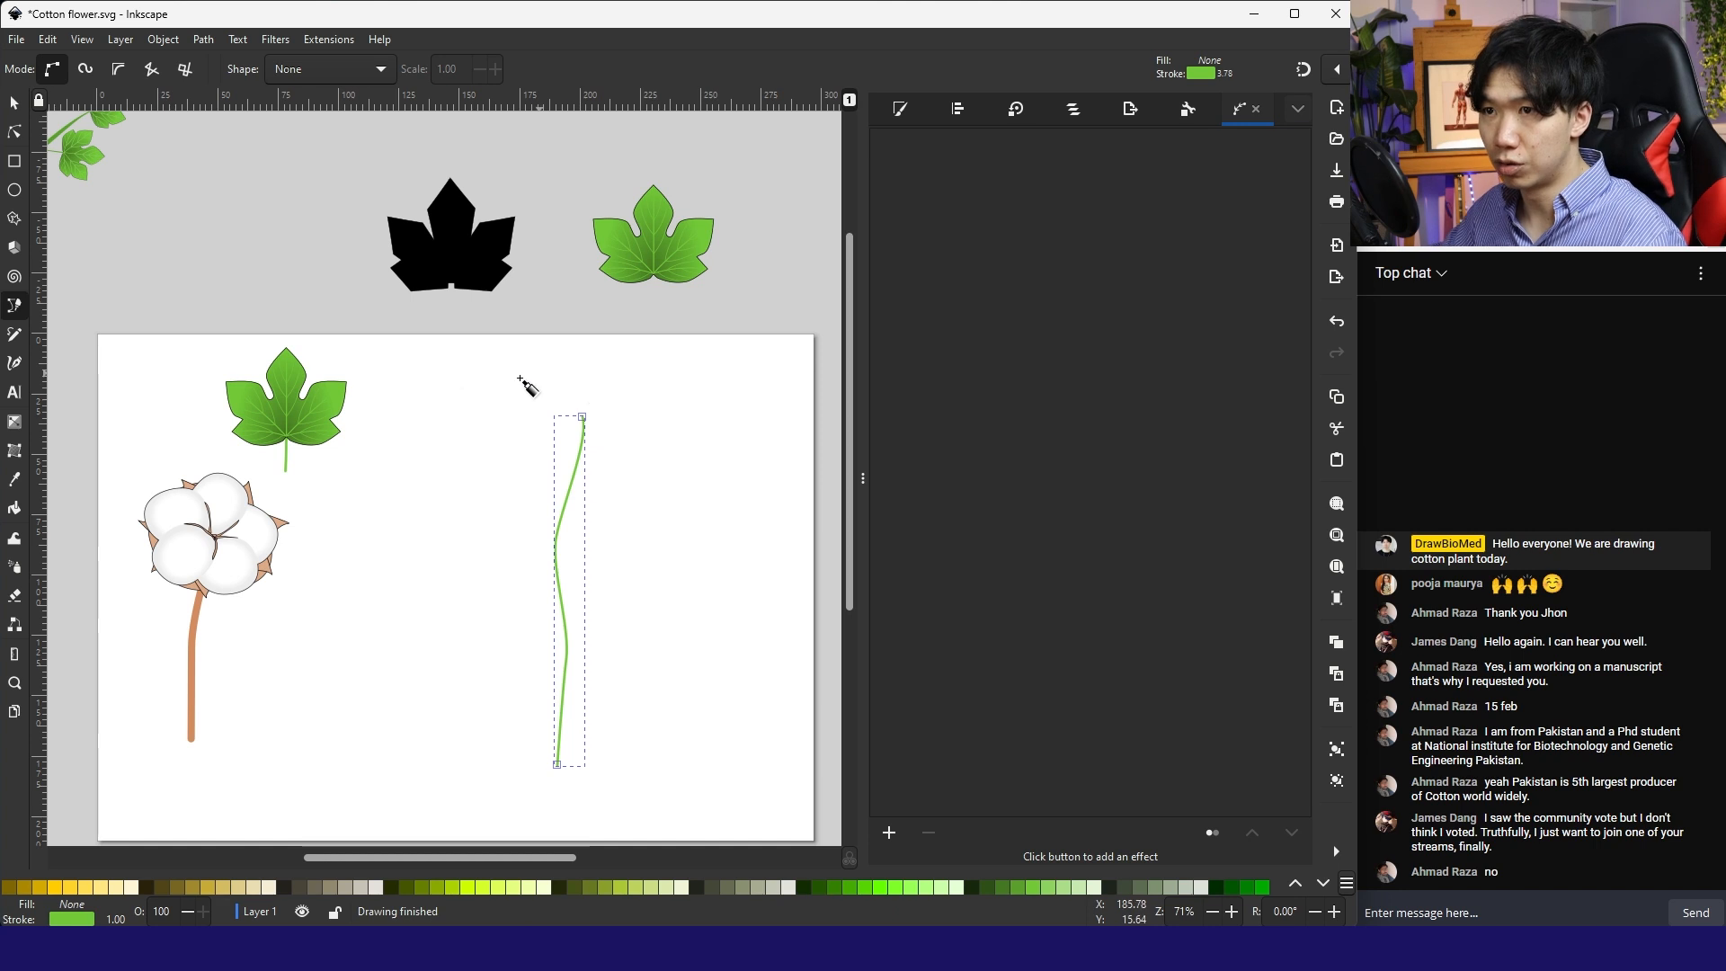
Step: Straighten and shorten the main stem to about 132 mm by adjusting its middle and end nodes
key("n")
mouse_move(556, 540)
left_mouse_down()
mouse_move(561, 578)
mouse_move(576, 556)
left_mouse_up()
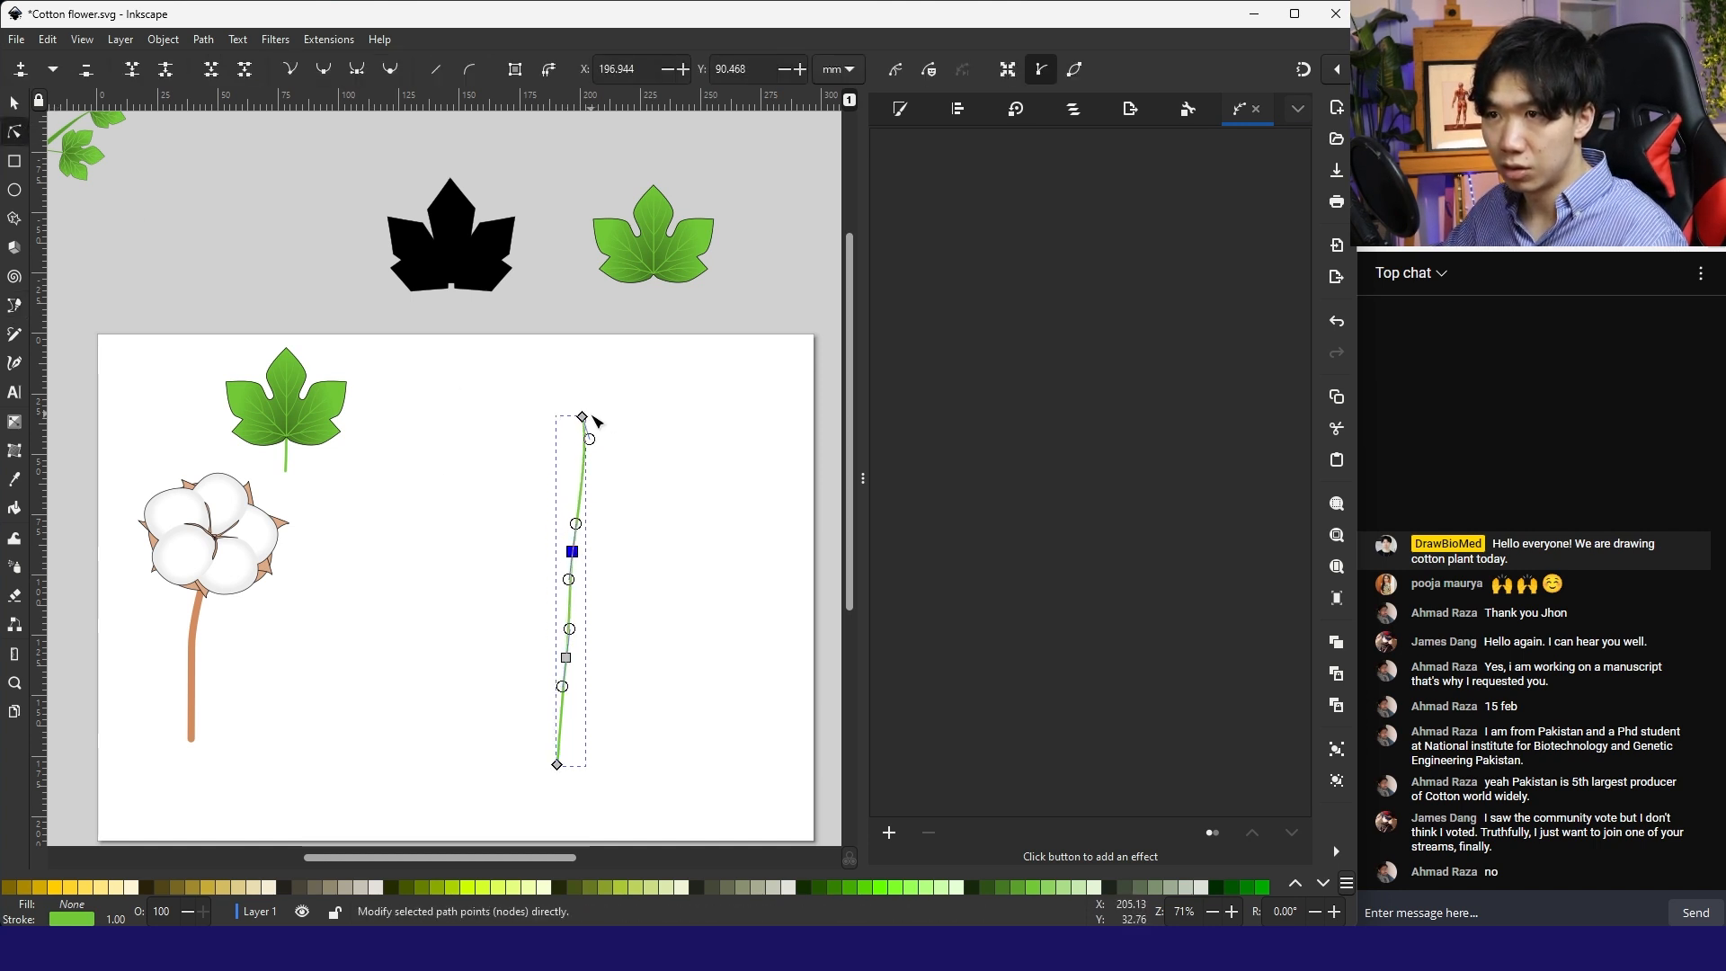
left_click_drag(584, 417, 580, 480)
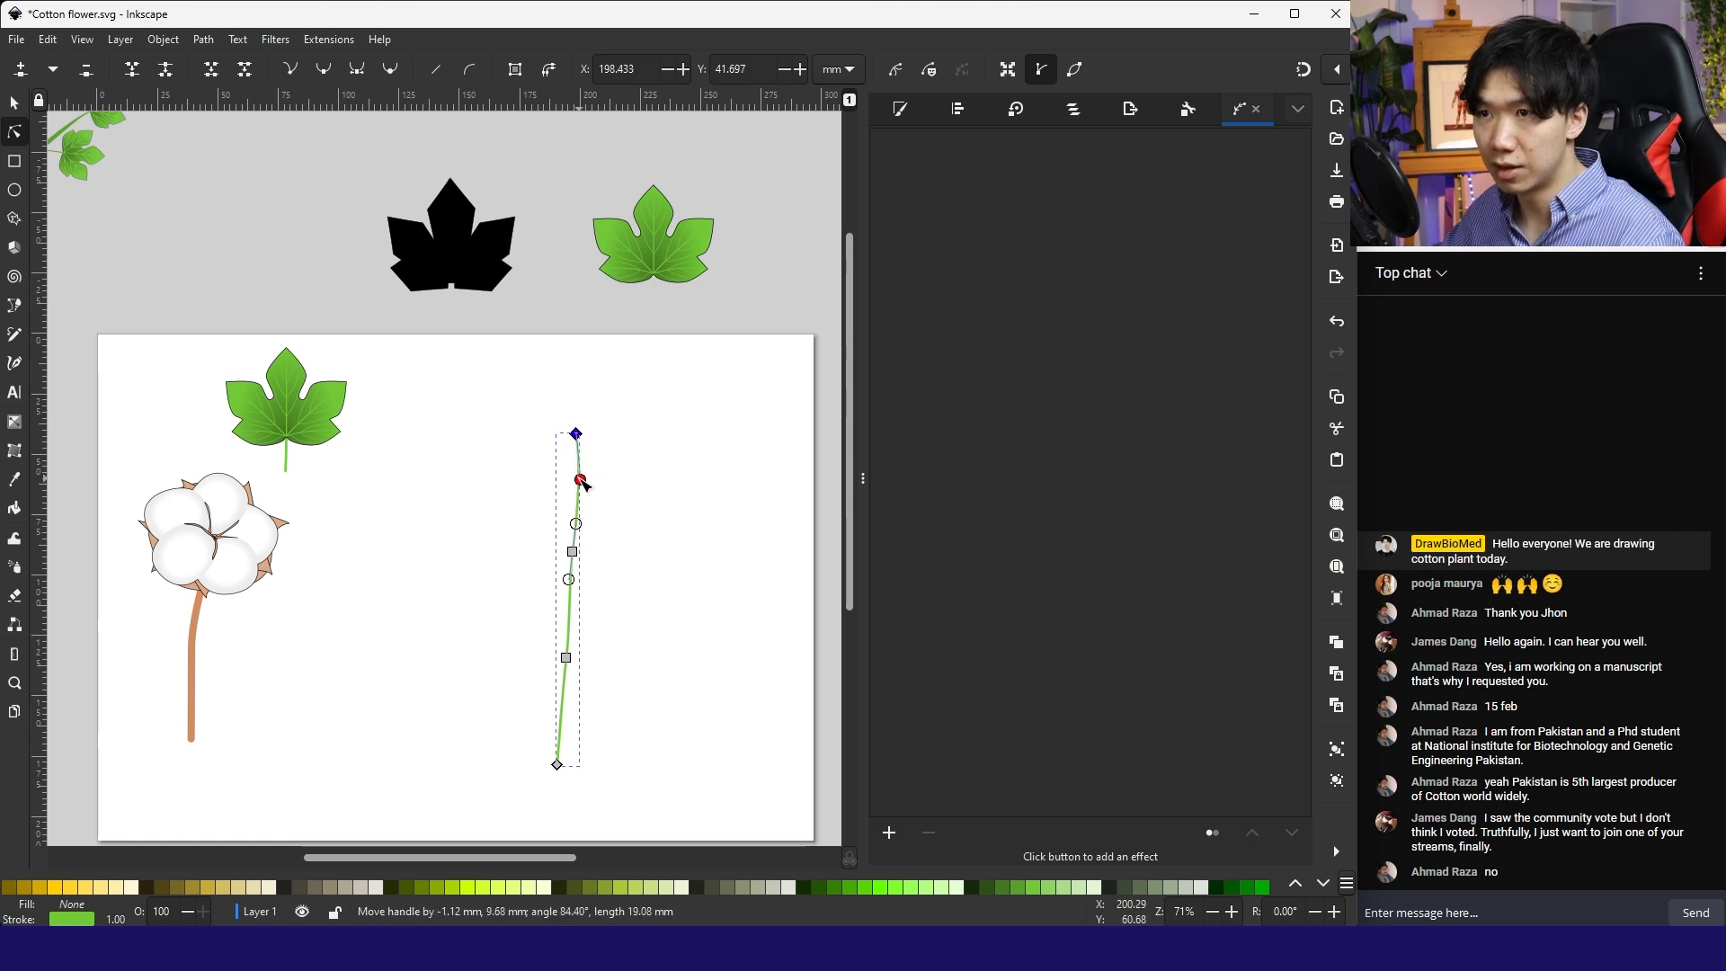
left_click_drag(559, 766, 567, 754)
left_click(684, 485)
key("s")
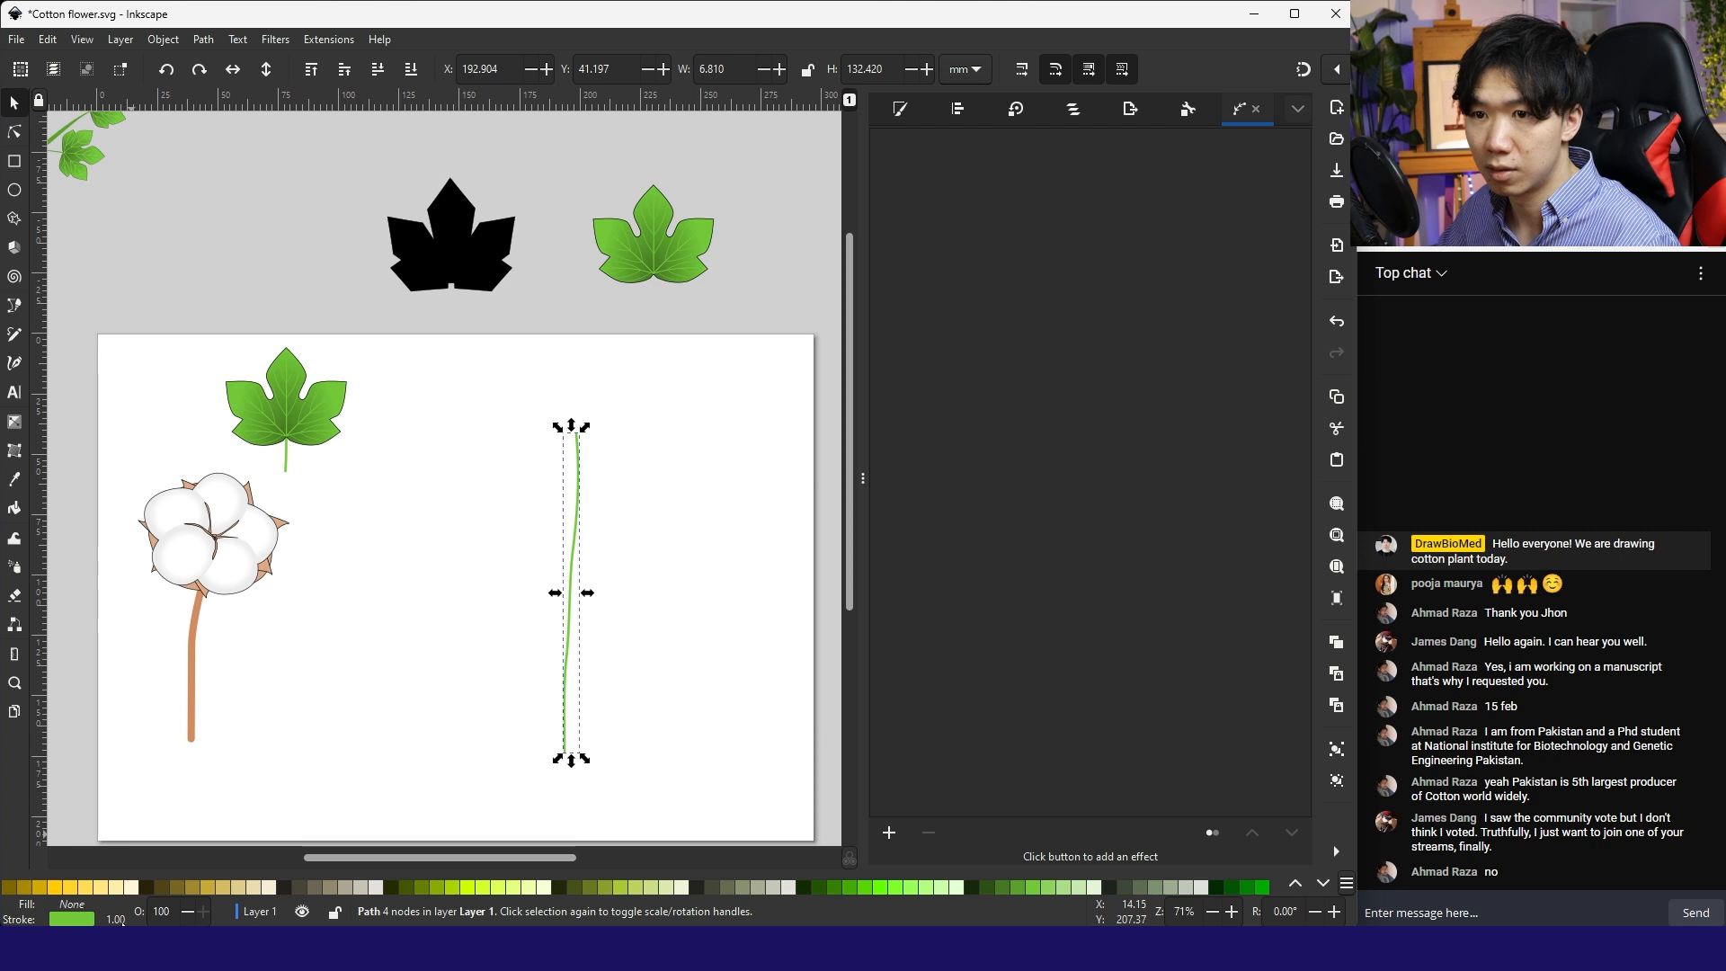
Step: Thicken the main stem's stroke to 4 mm after trying 2 mm
right_click(115, 918)
left_click(169, 747)
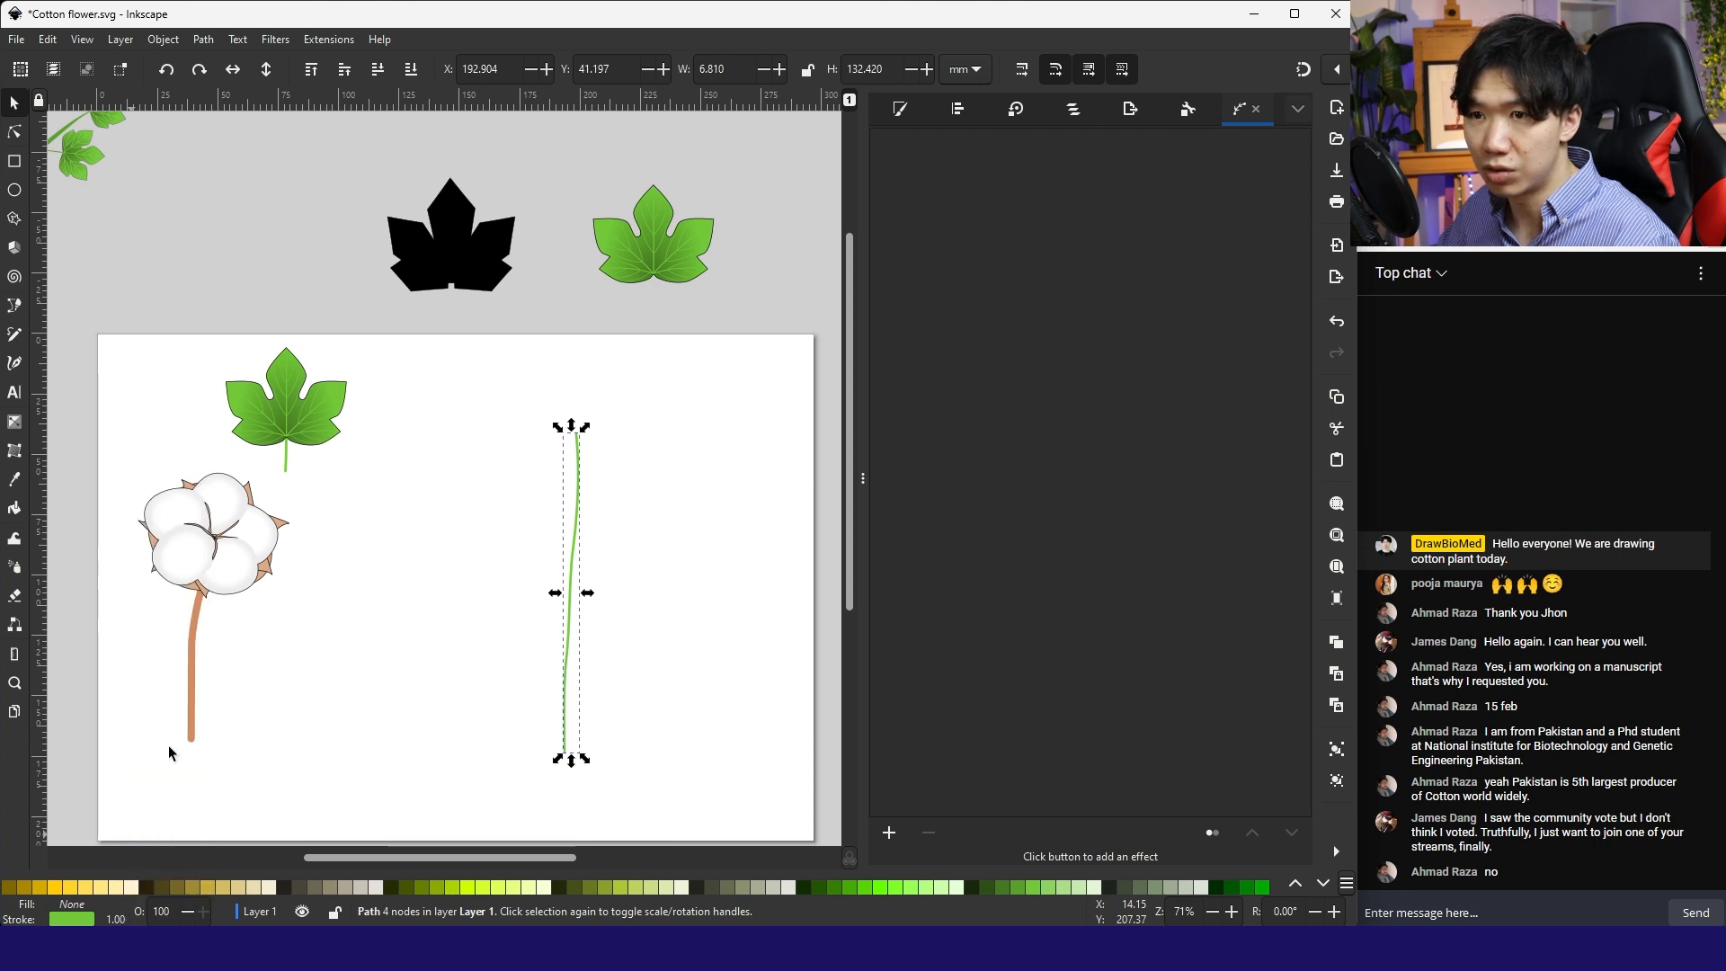
right_click(116, 919)
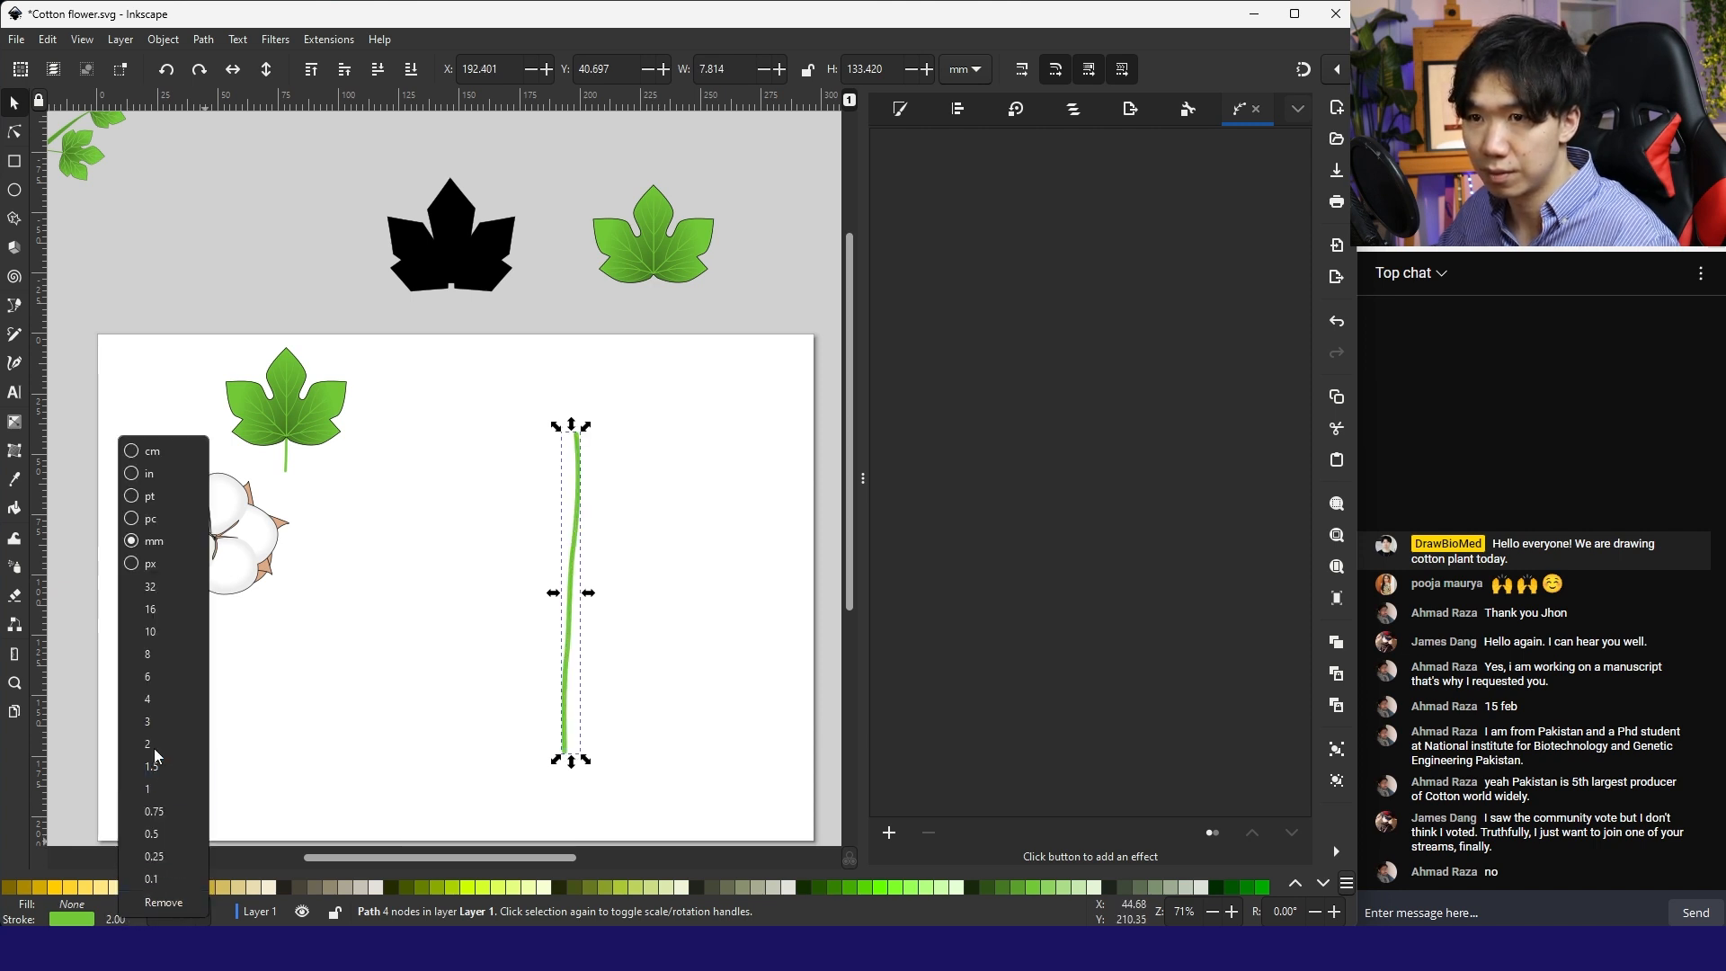
left_click(155, 694)
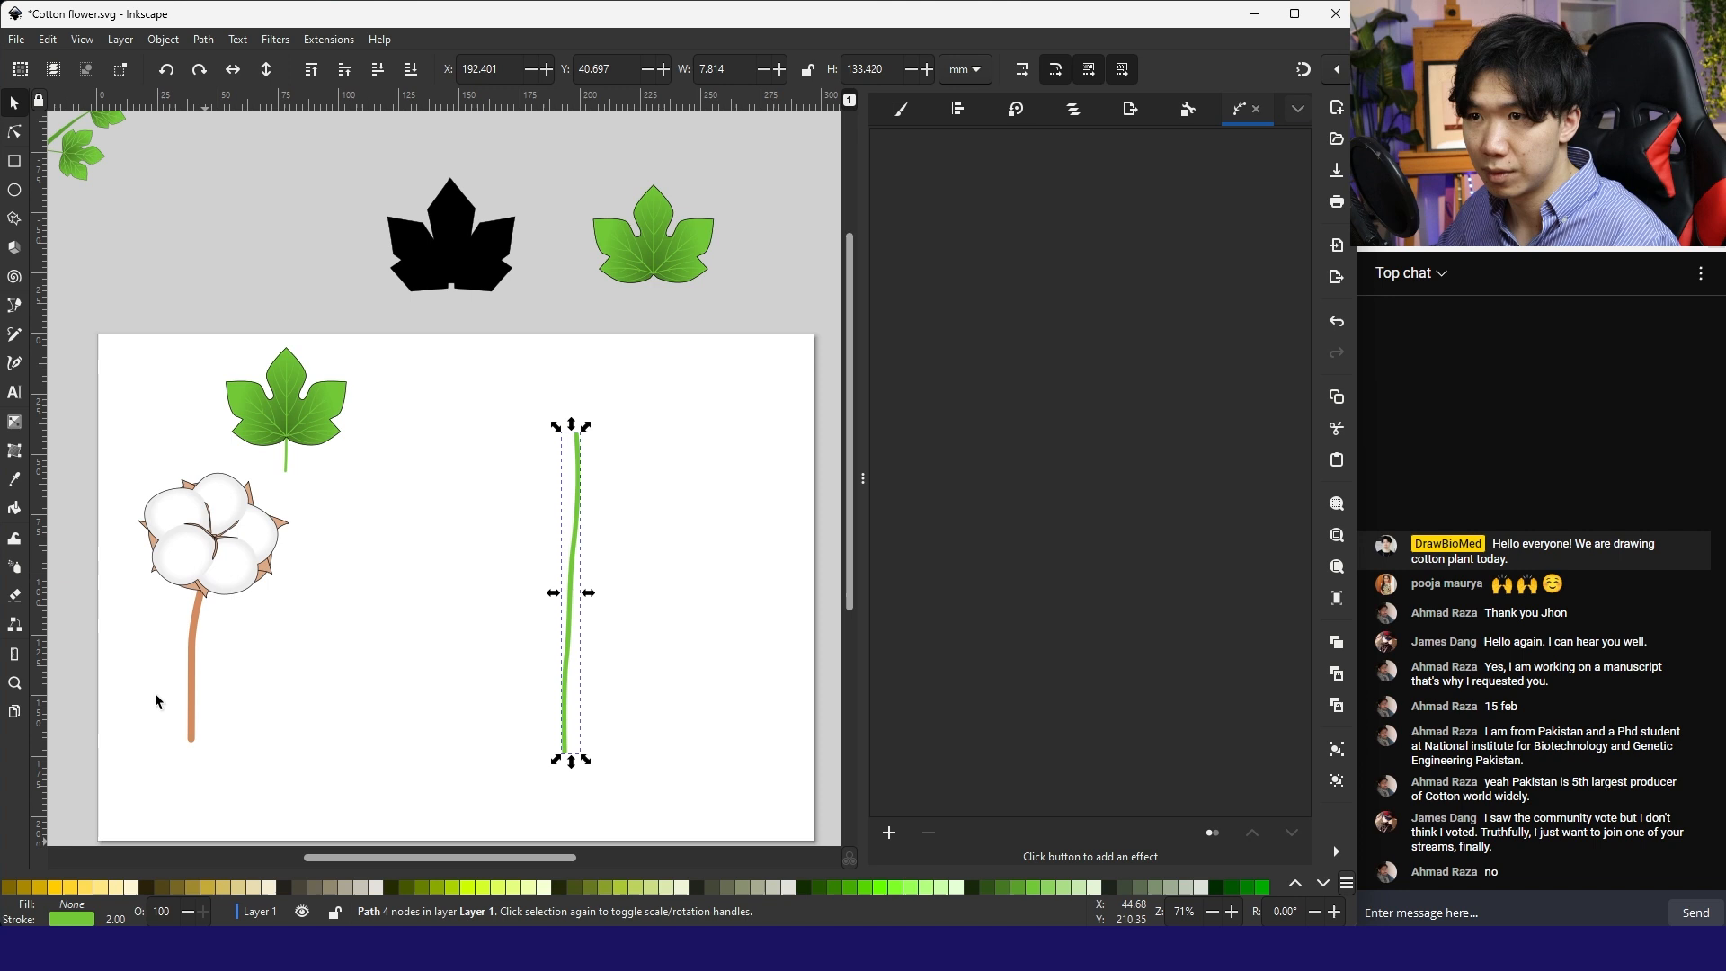
left_click(601, 469)
left_click(585, 500)
scroll(674, 482, "up", 2)
scroll(665, 484, "down", 2)
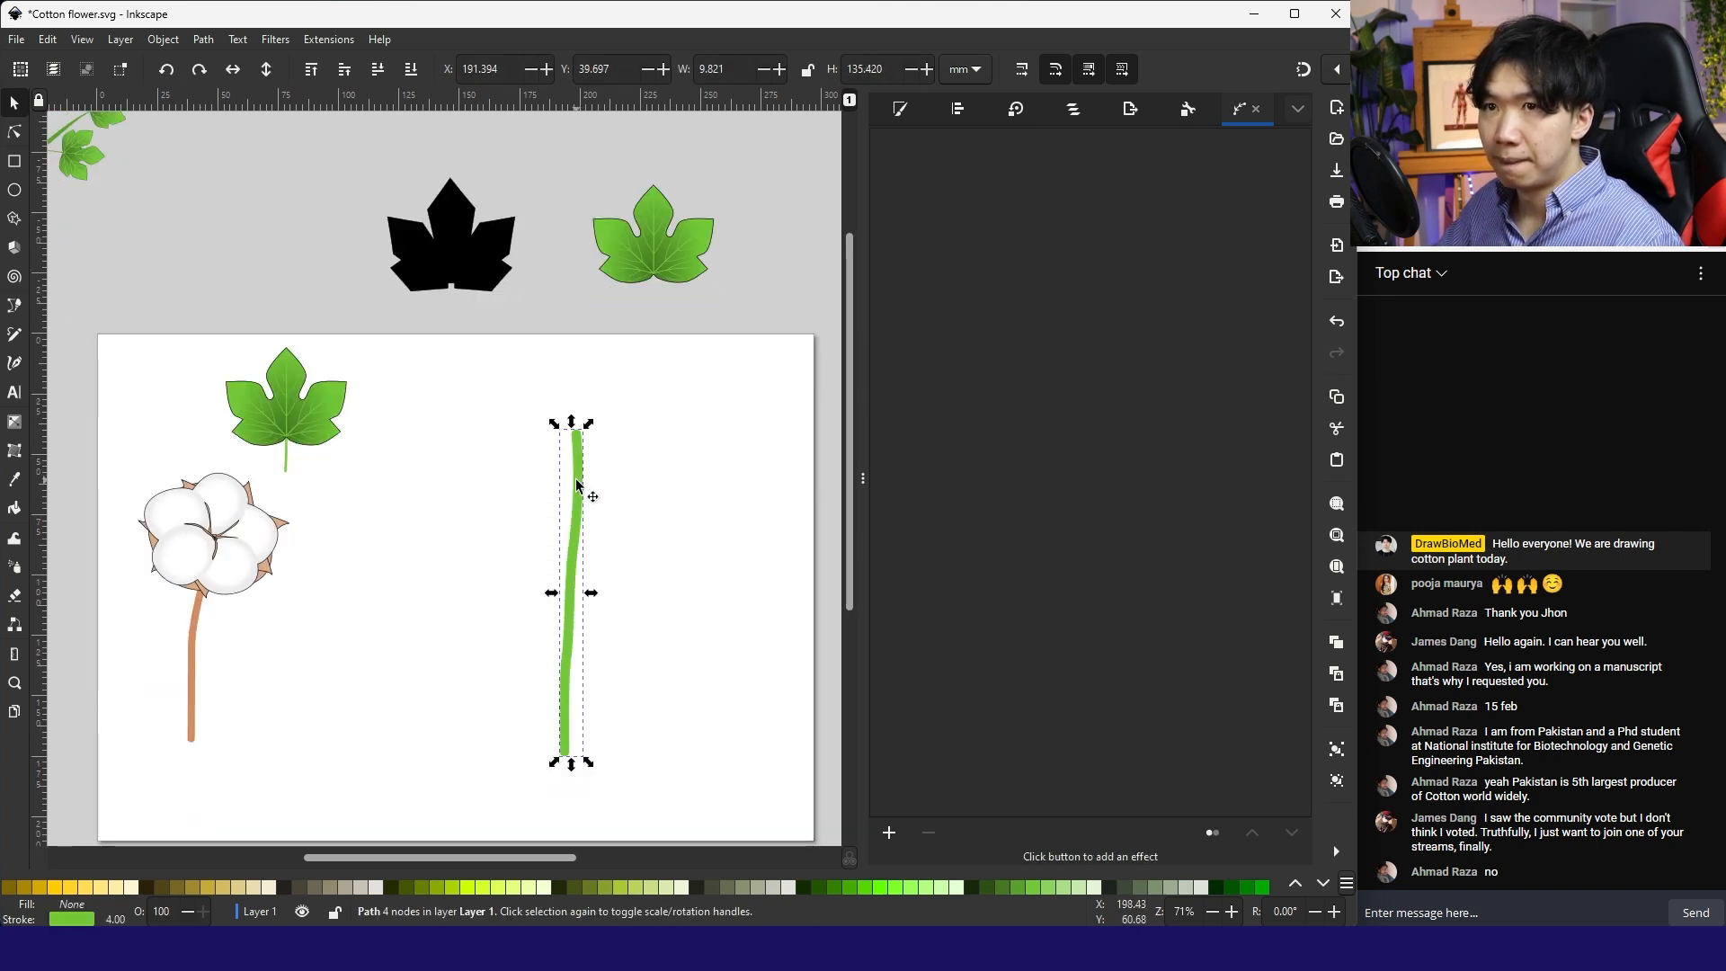
Step: Add a Taper stroke path effect to the main stem
left_click(204, 39)
left_click(247, 493)
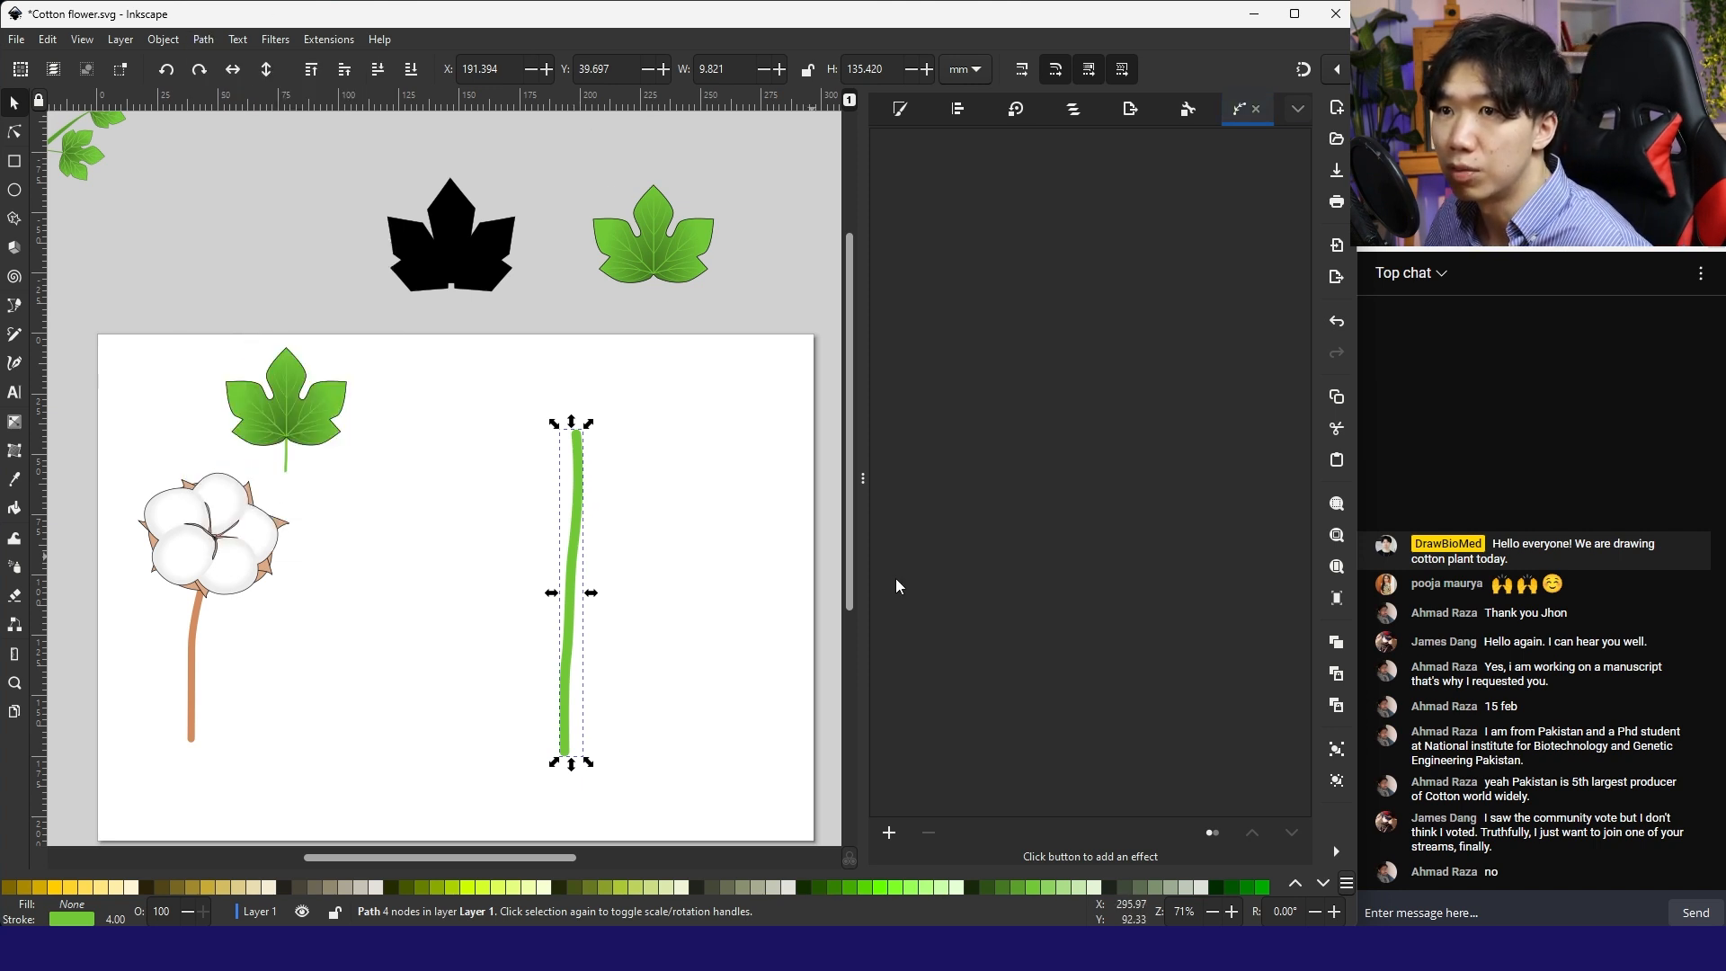
left_click(888, 833)
key("Return")
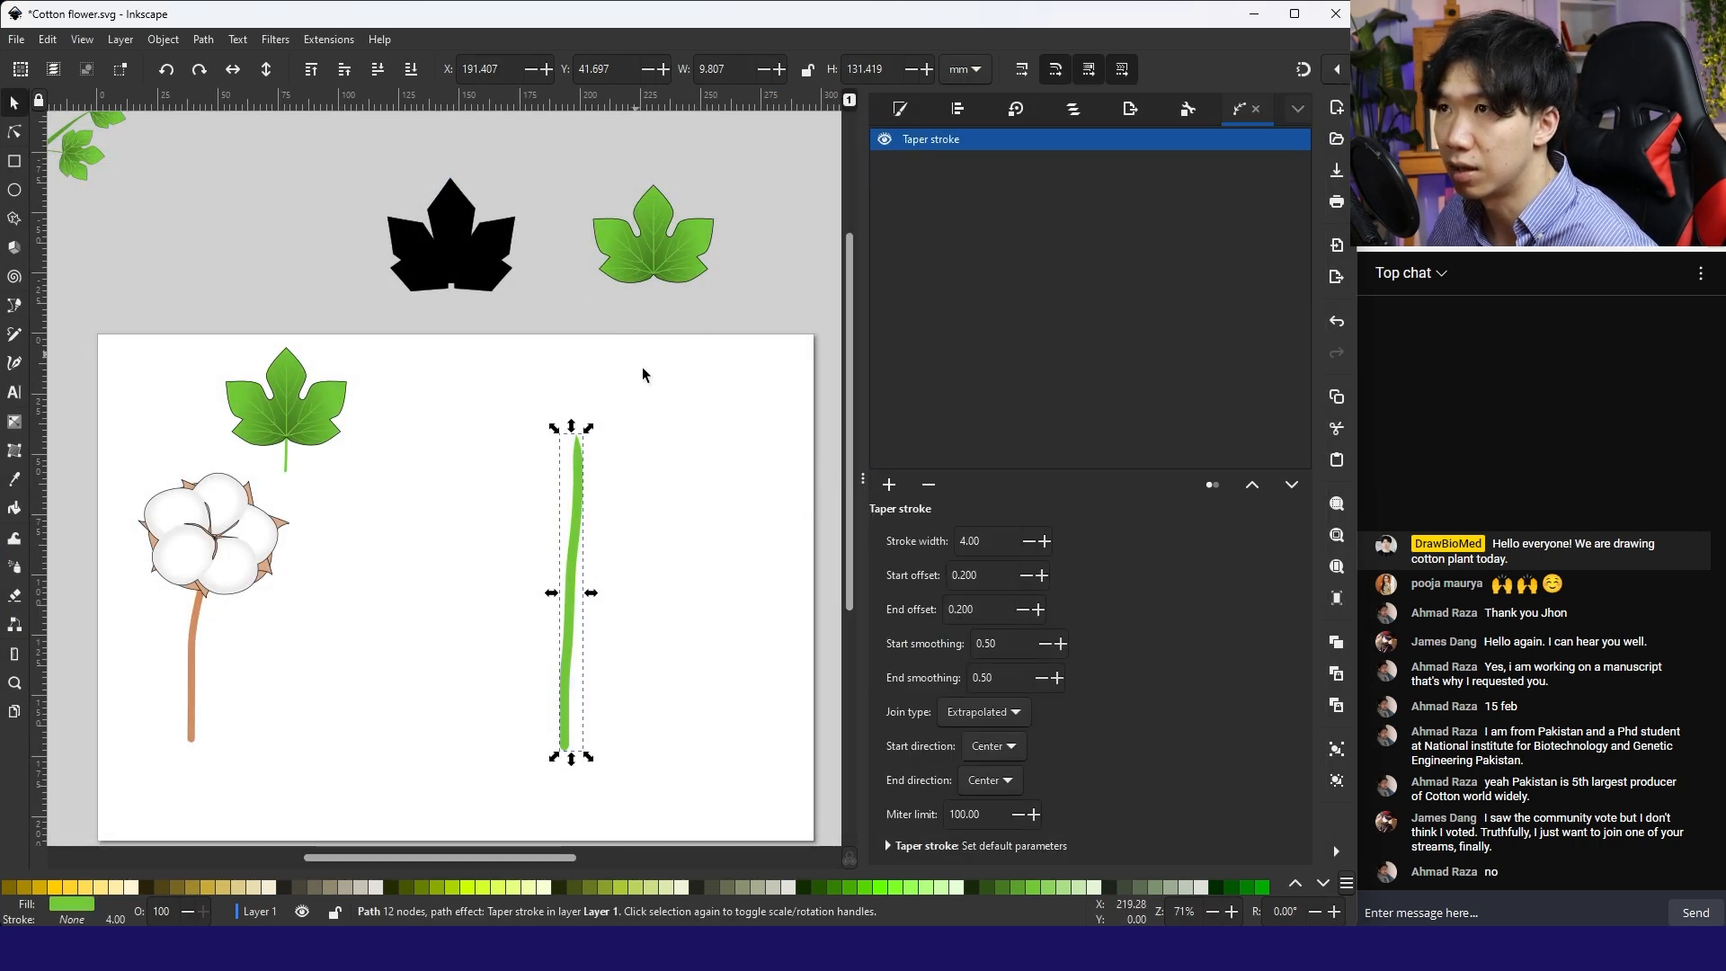
Step: Lengthen the main stem's upper taper to an end offset of 0.849 and reshape its nodes into gentle bends
scroll(525, 461, "up", 2)
left_click(15, 133)
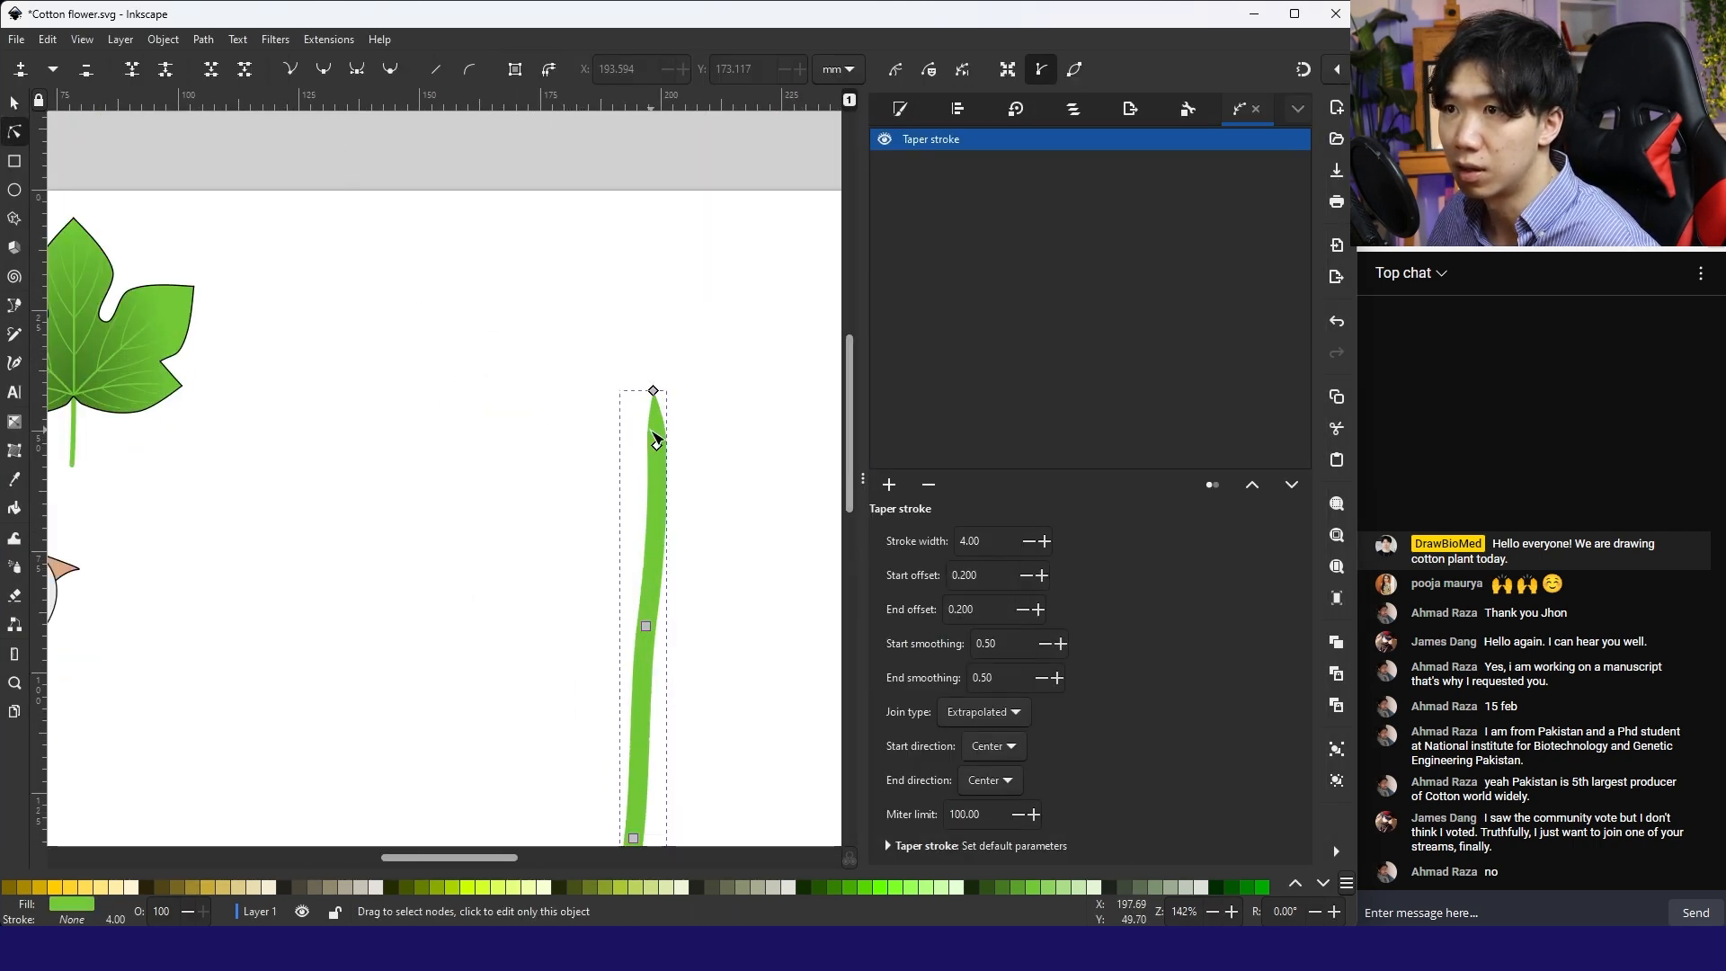
left_click_drag(666, 536, 656, 617)
left_click(646, 637)
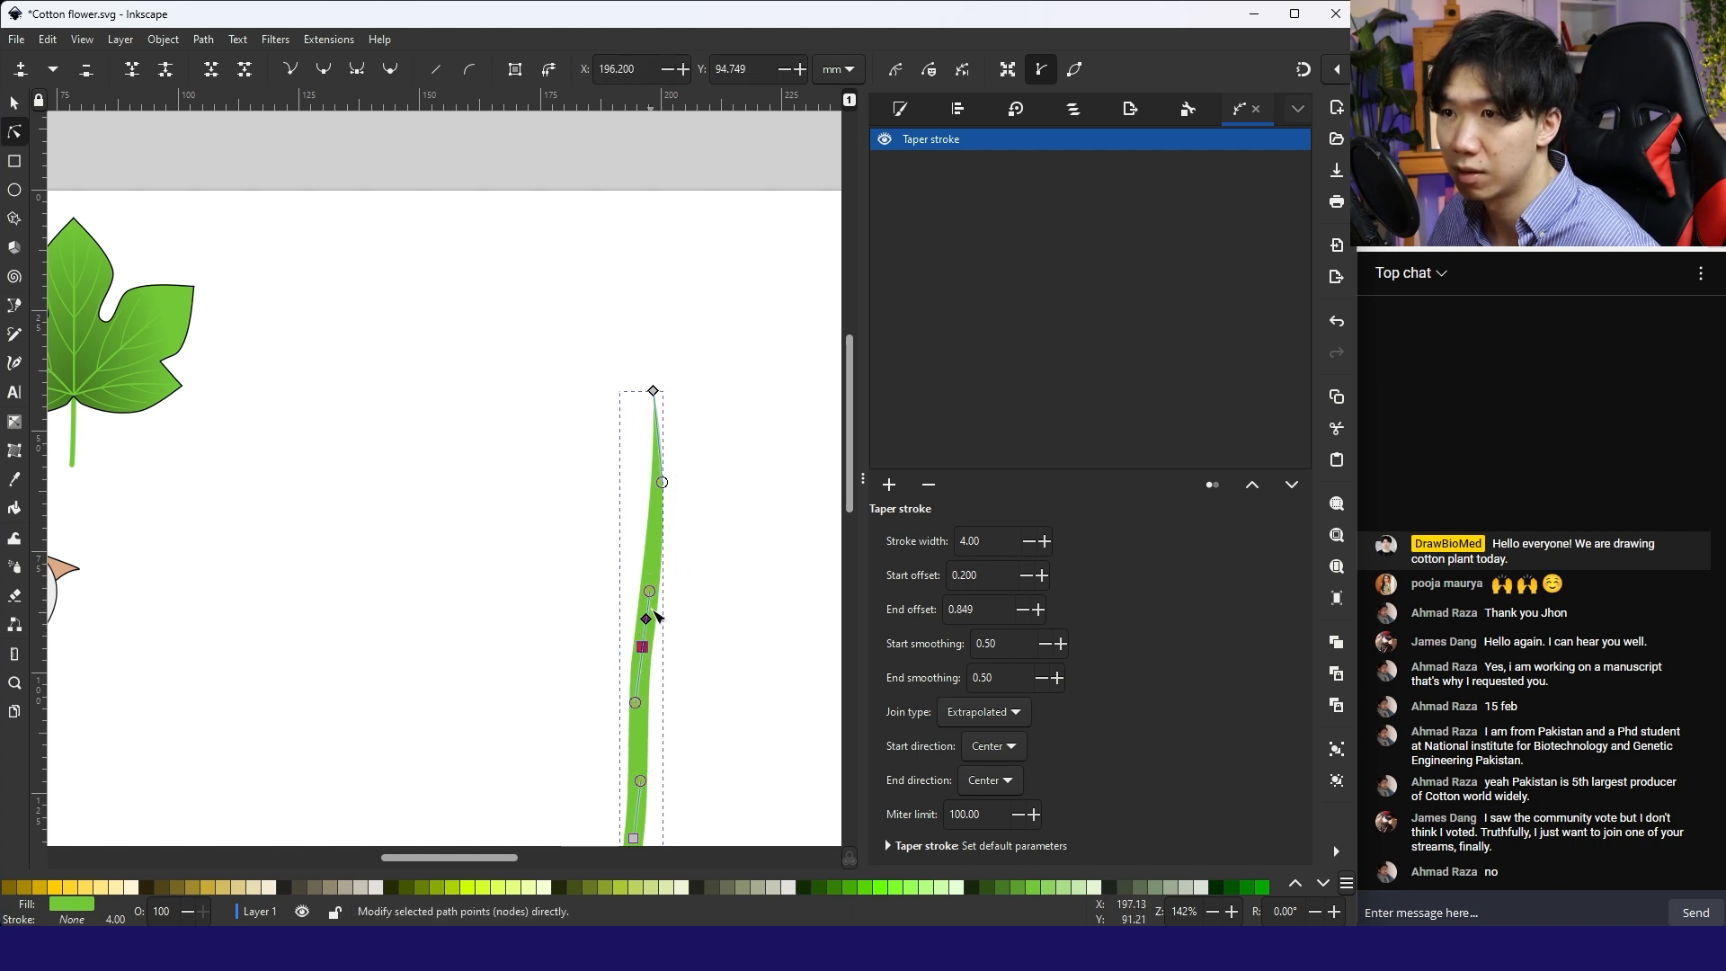
left_click(660, 722)
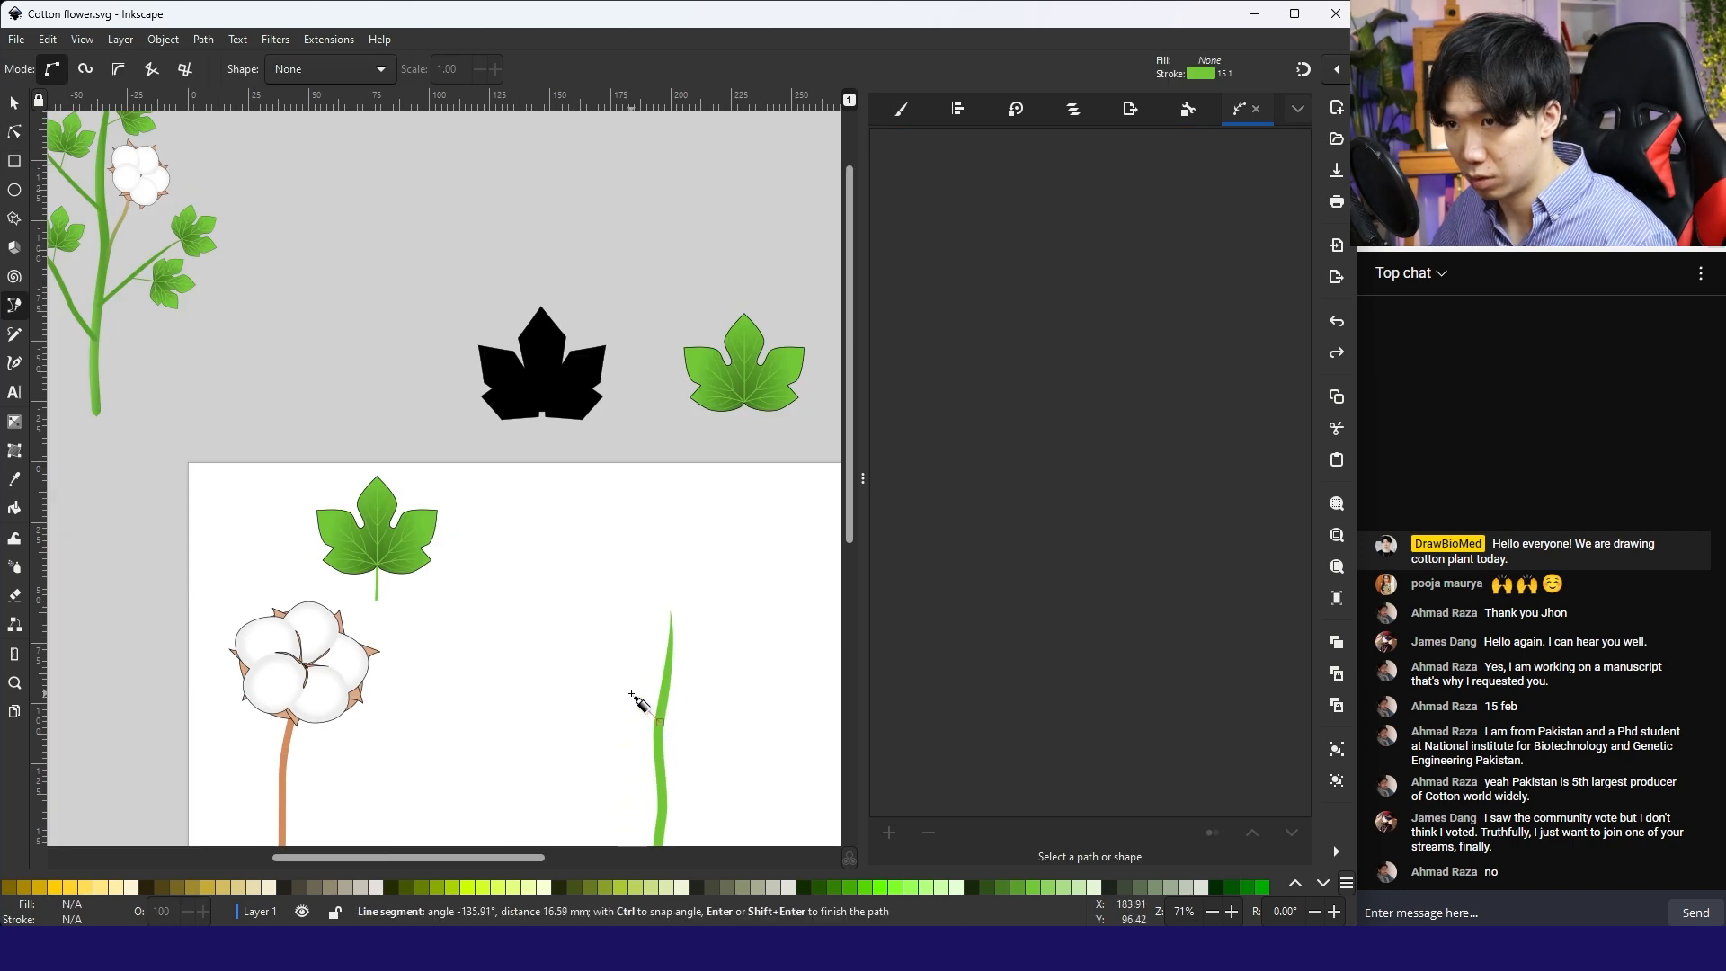
left_click_drag(630, 693, 591, 630)
key("Return")
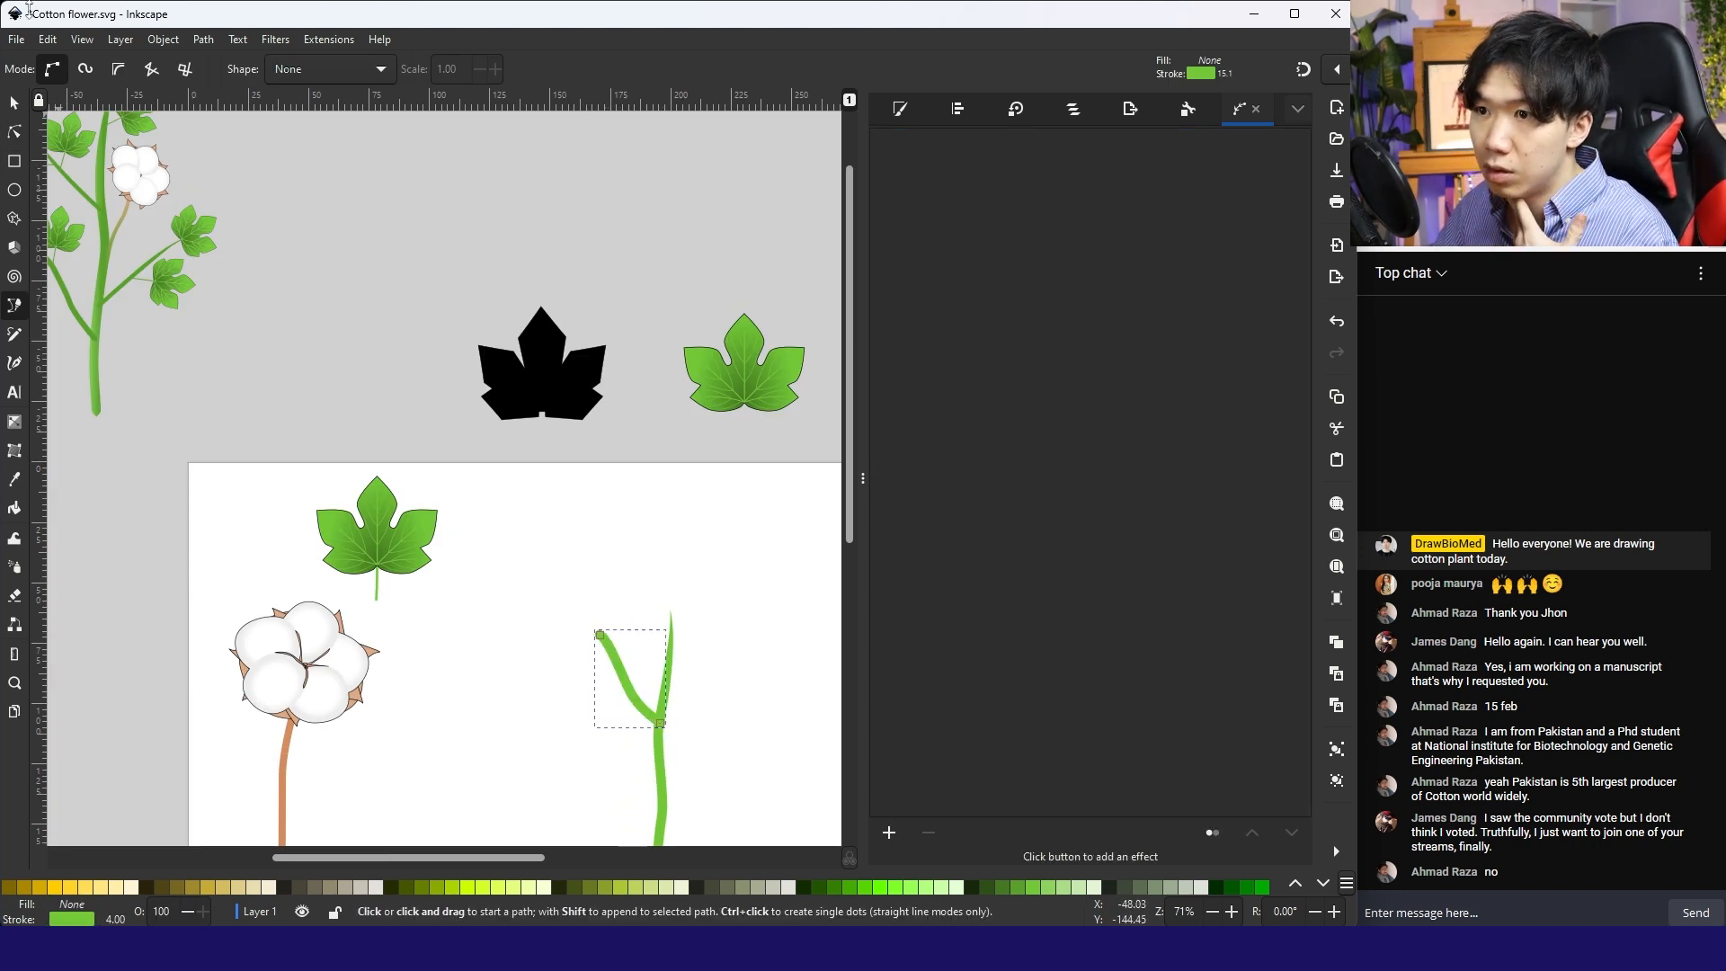
left_click(15, 104)
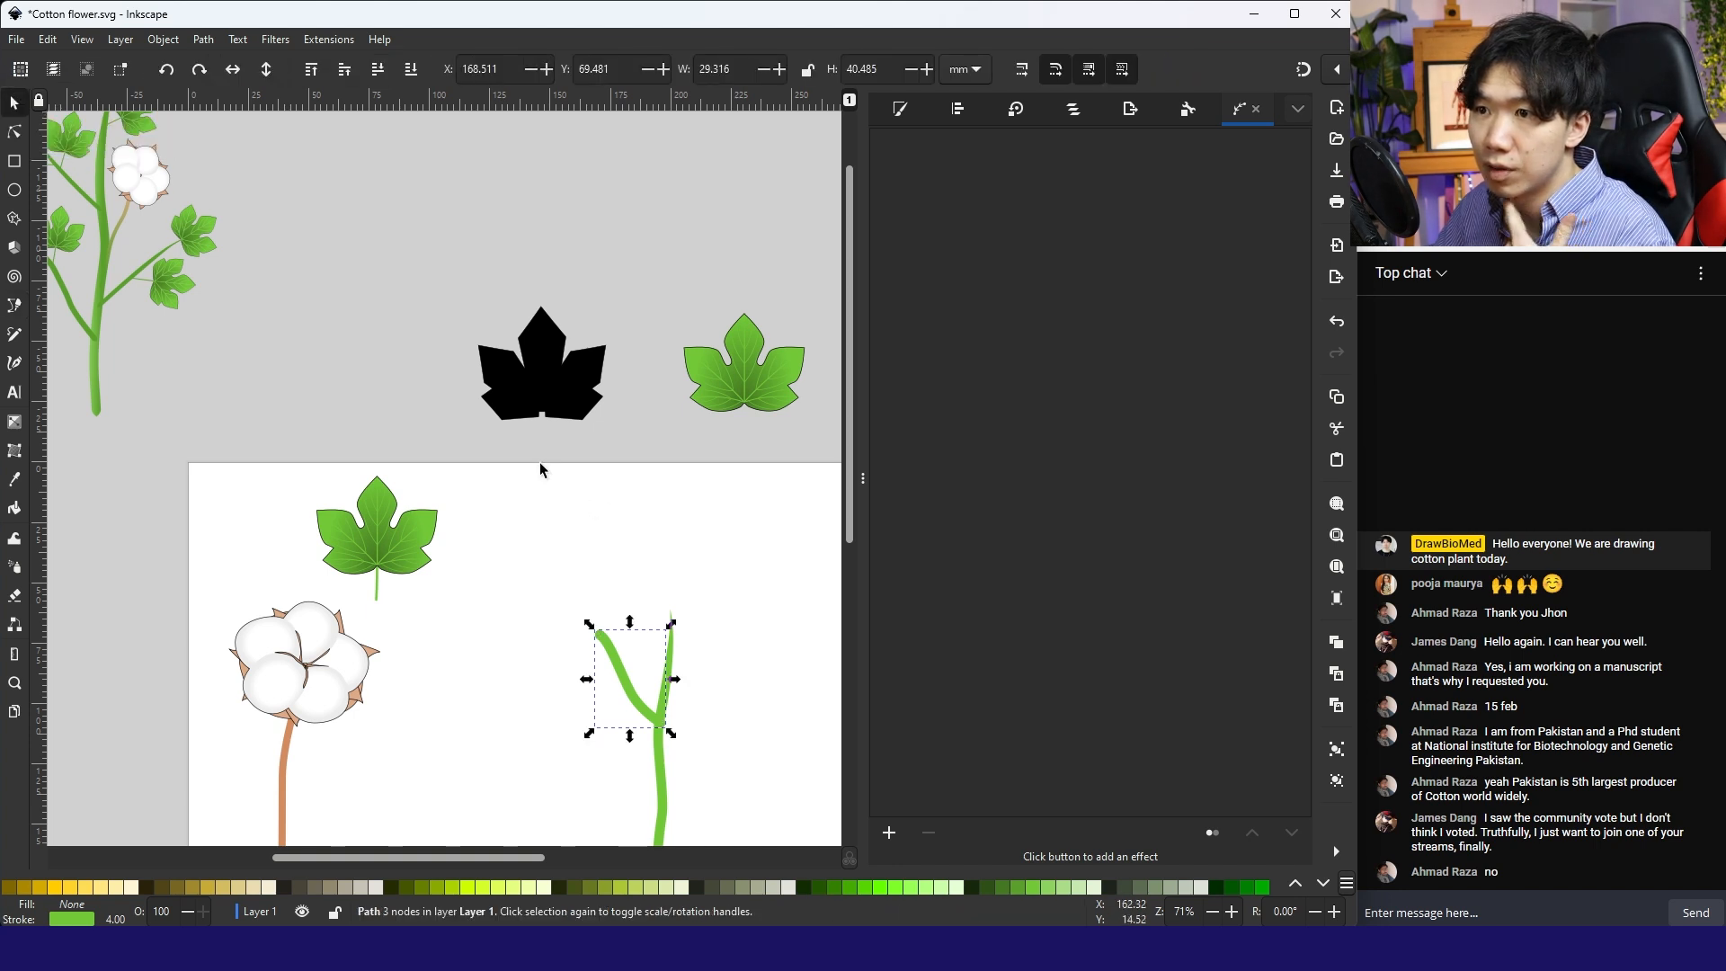
key("Delete")
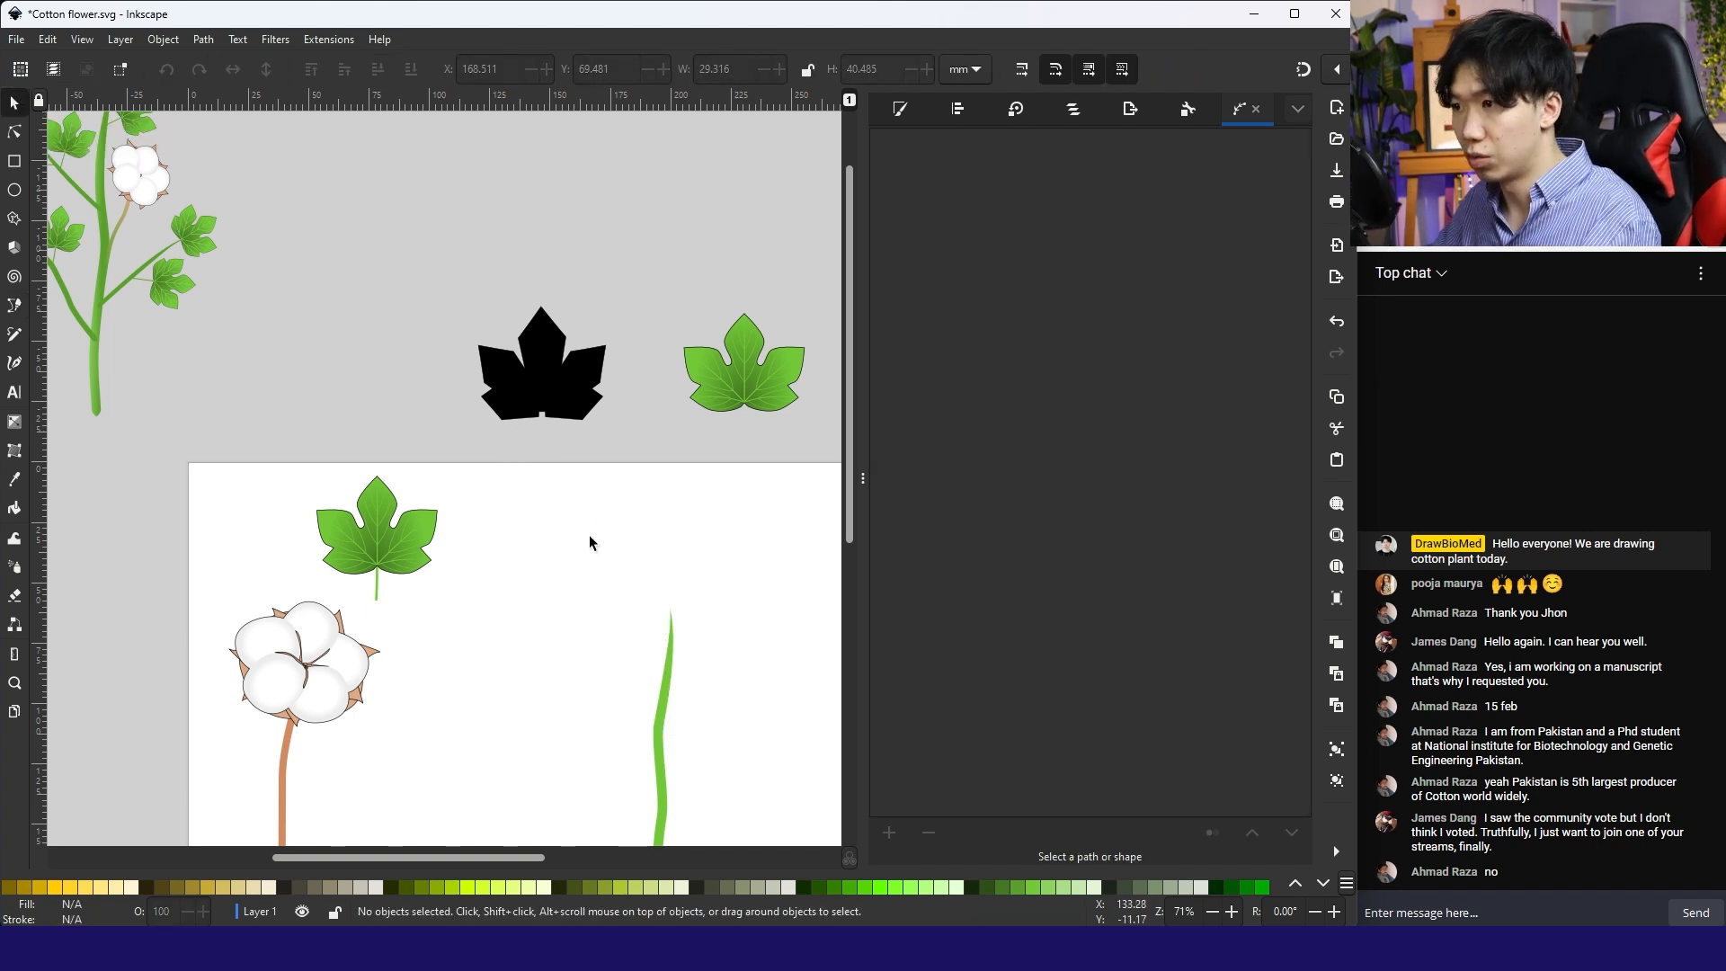
Step: Make a copy of the tapered main stem and place it to the upper left of the original
scroll(674, 694, "down", 6)
left_click(665, 562)
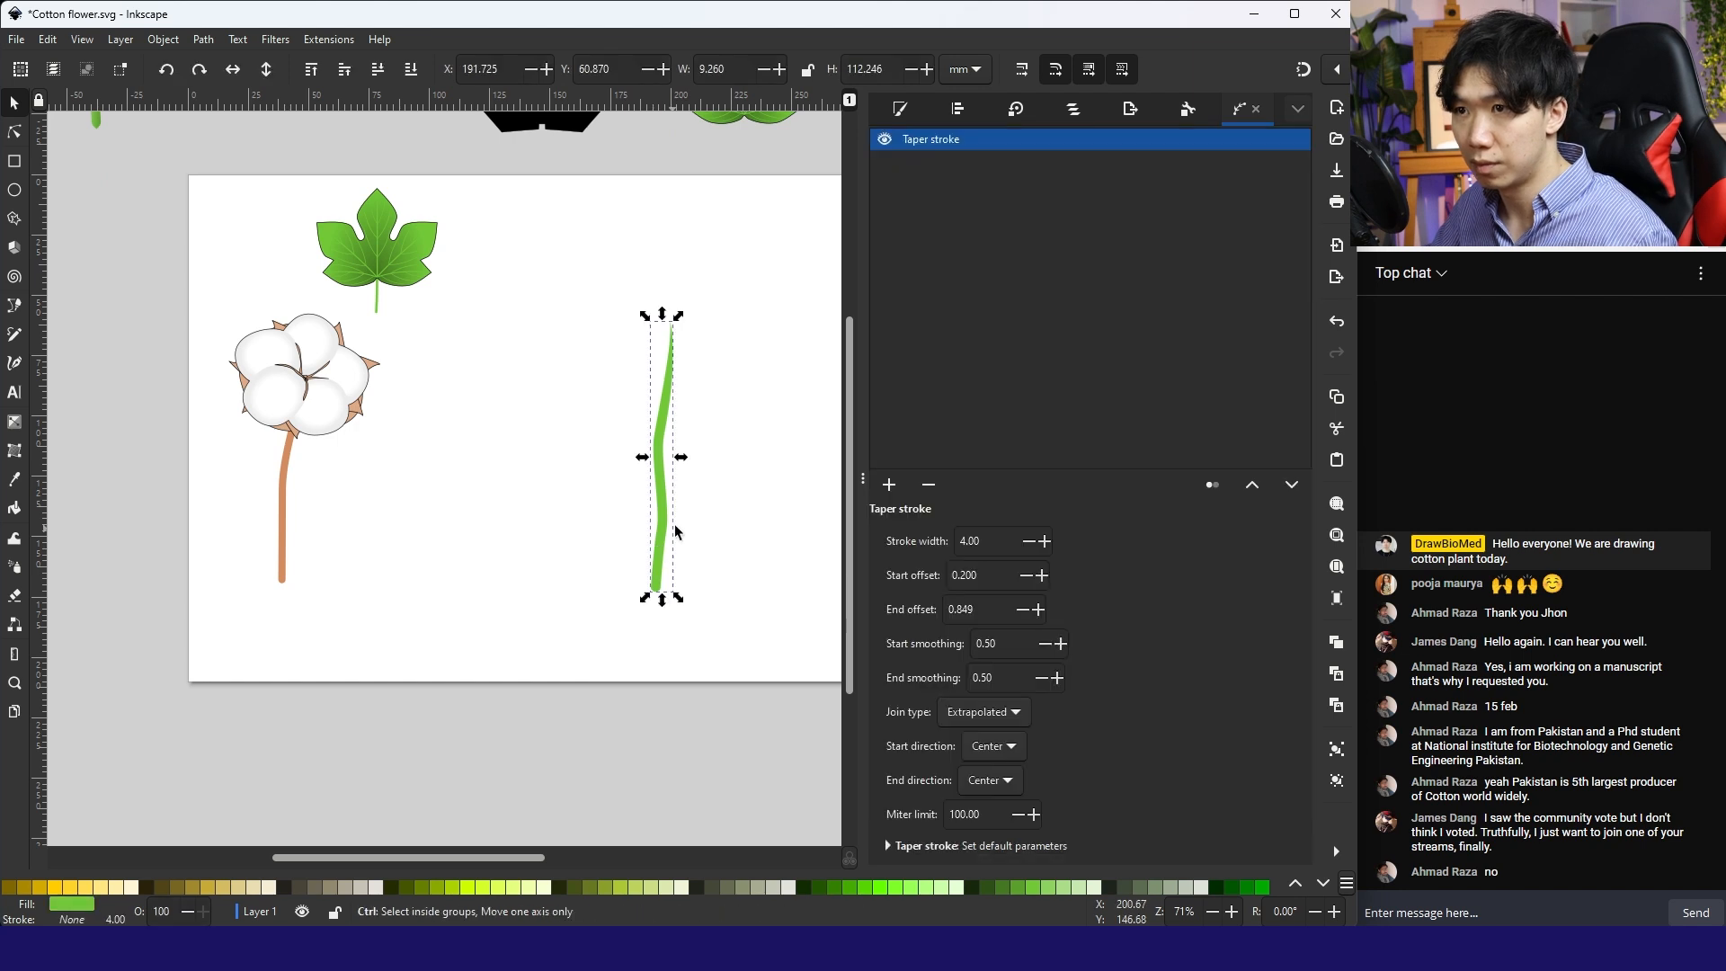
key("ctrl+v")
left_click_drag(699, 447, 589, 338)
scroll(724, 362, "up", 2)
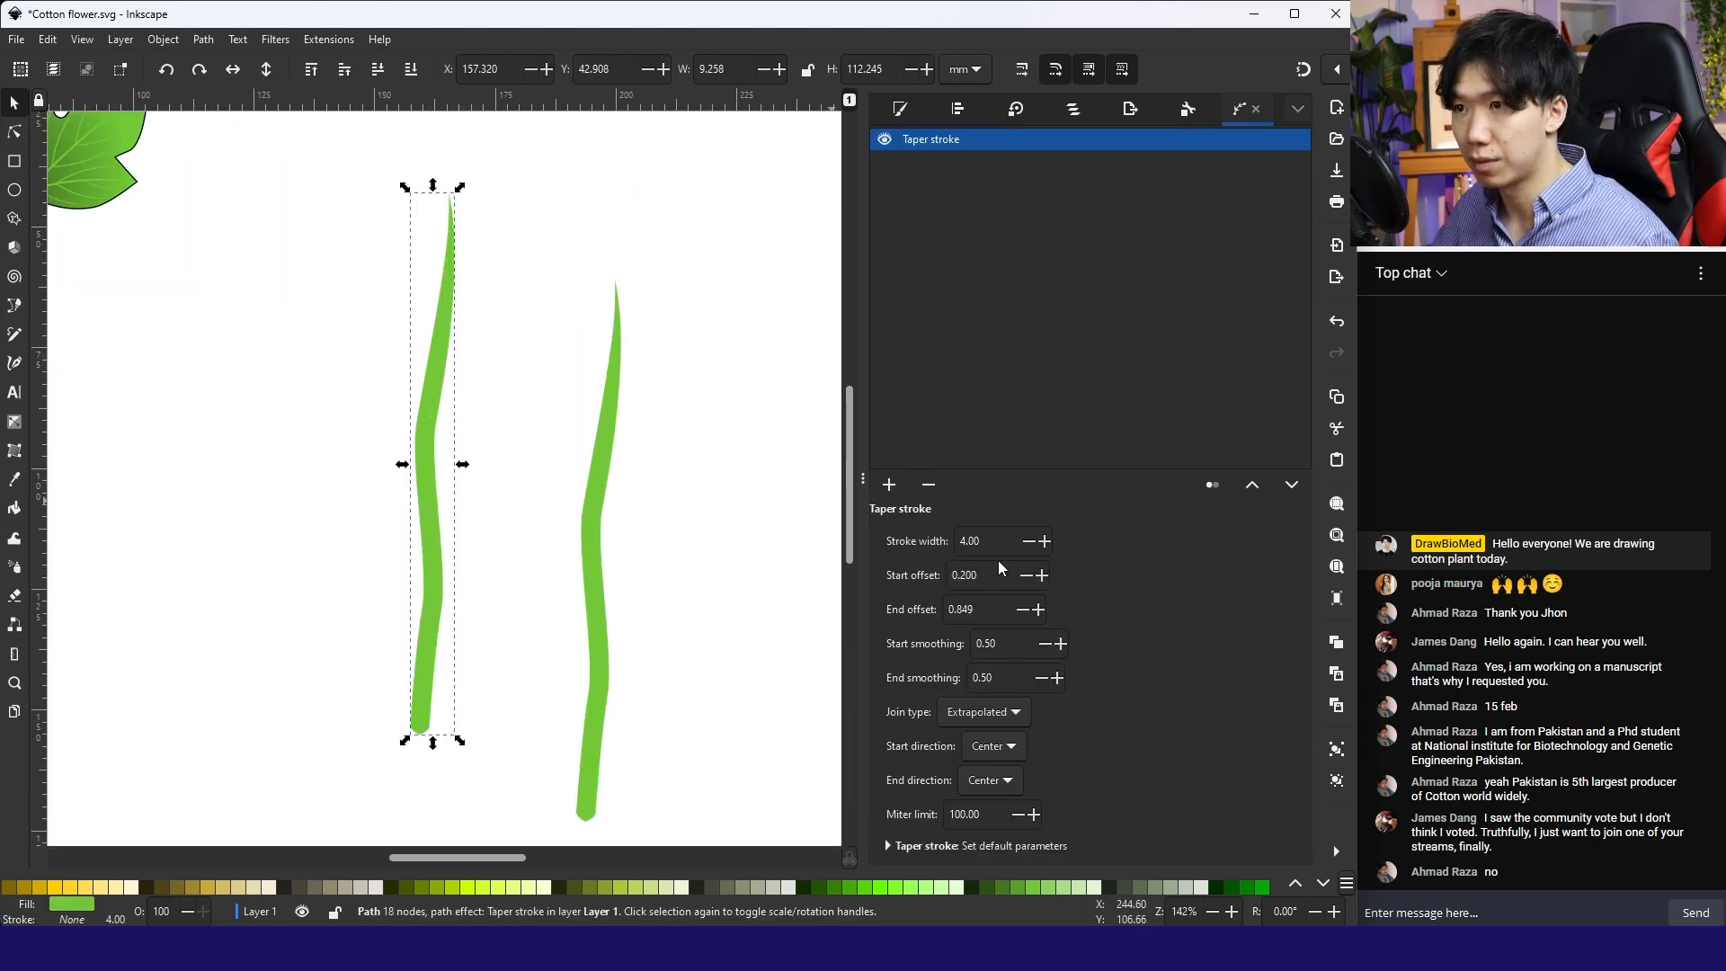
Step: Reduce the copied stem's Taper stroke width to 2
left_click(1026, 541)
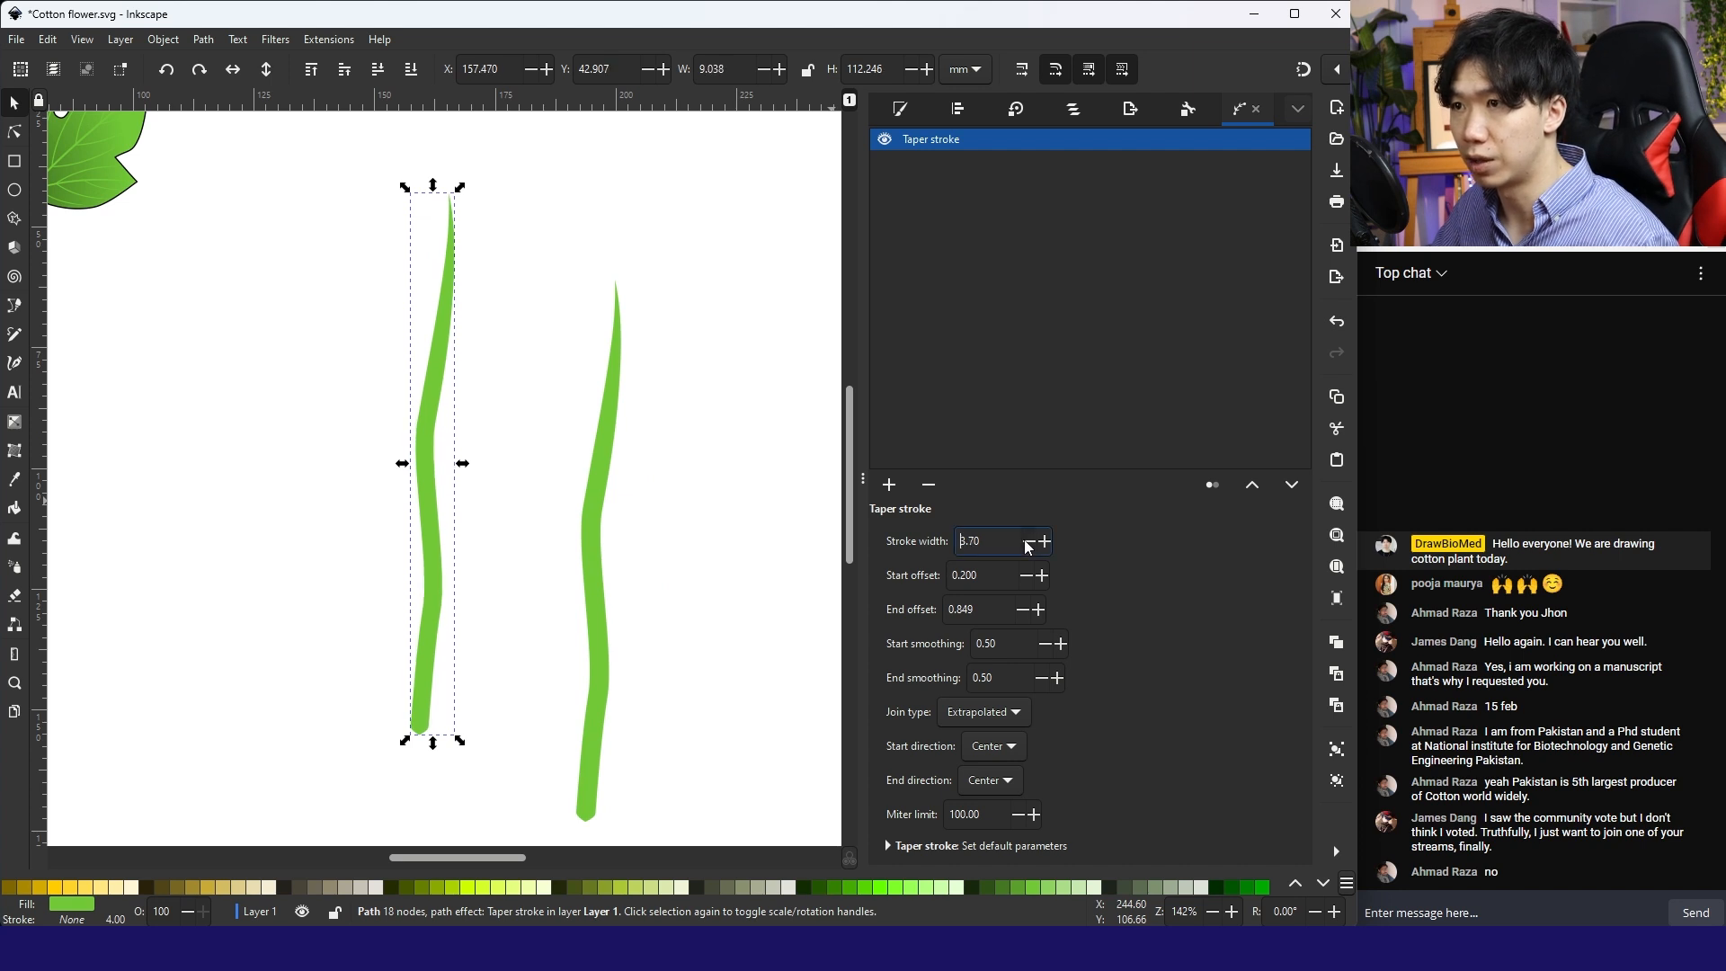
left_click(1026, 541)
left_click(1025, 541)
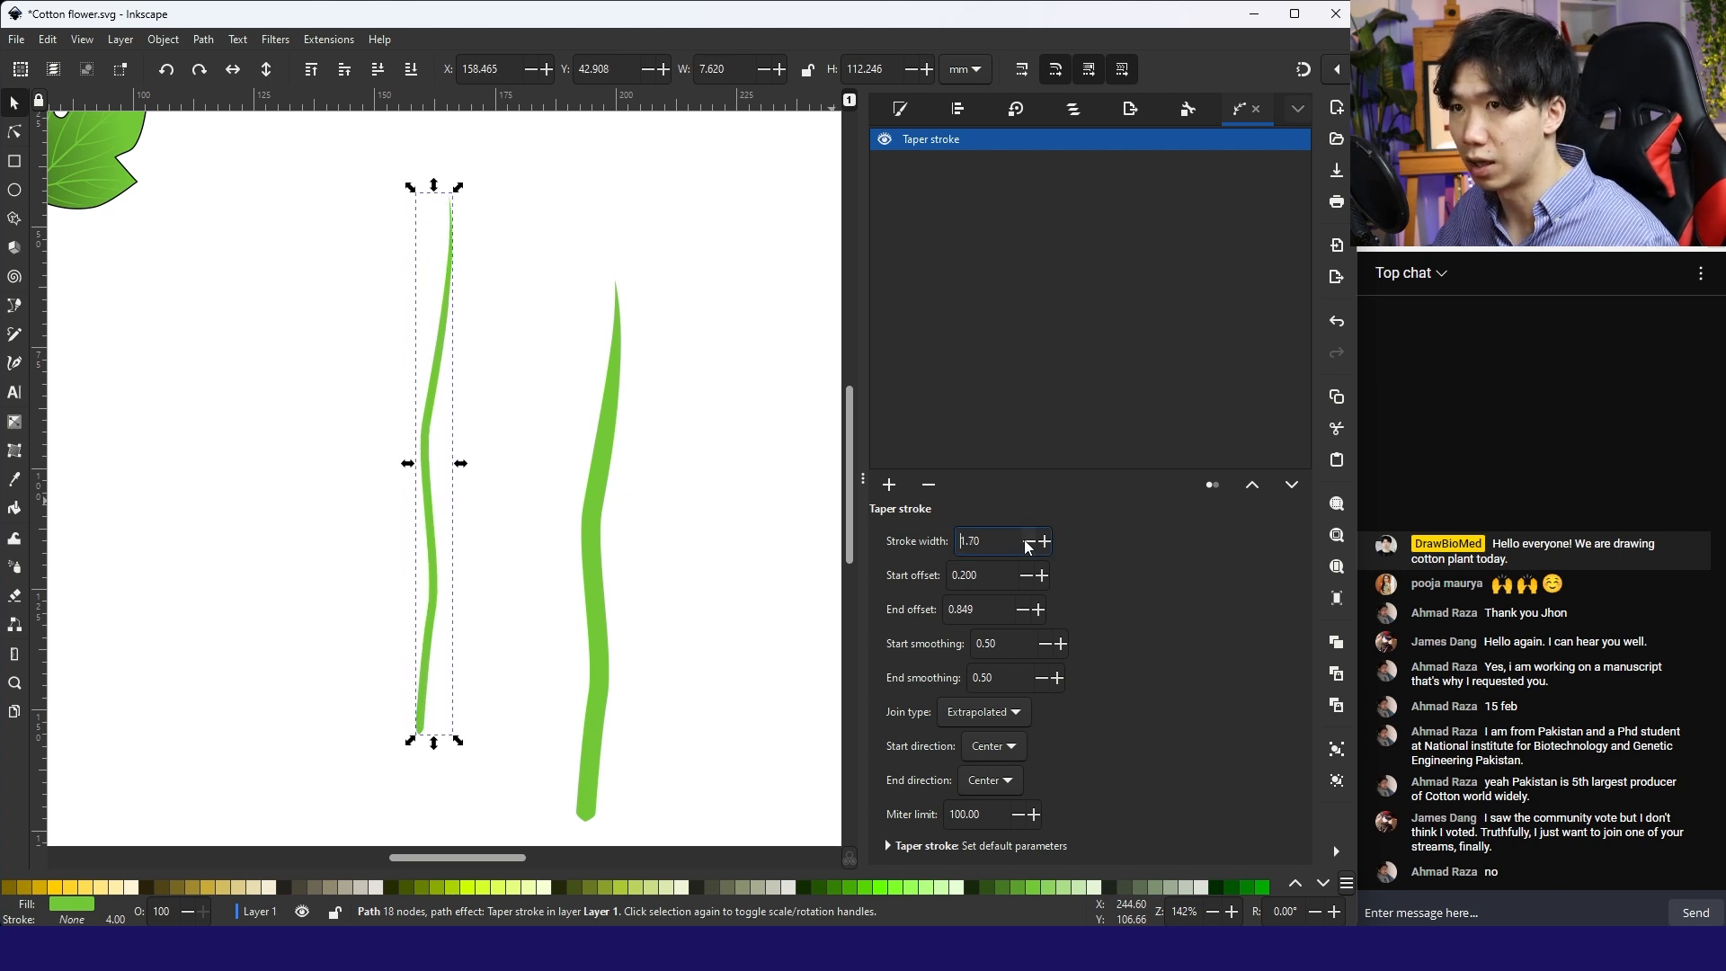
scroll(1026, 541, "up", 5)
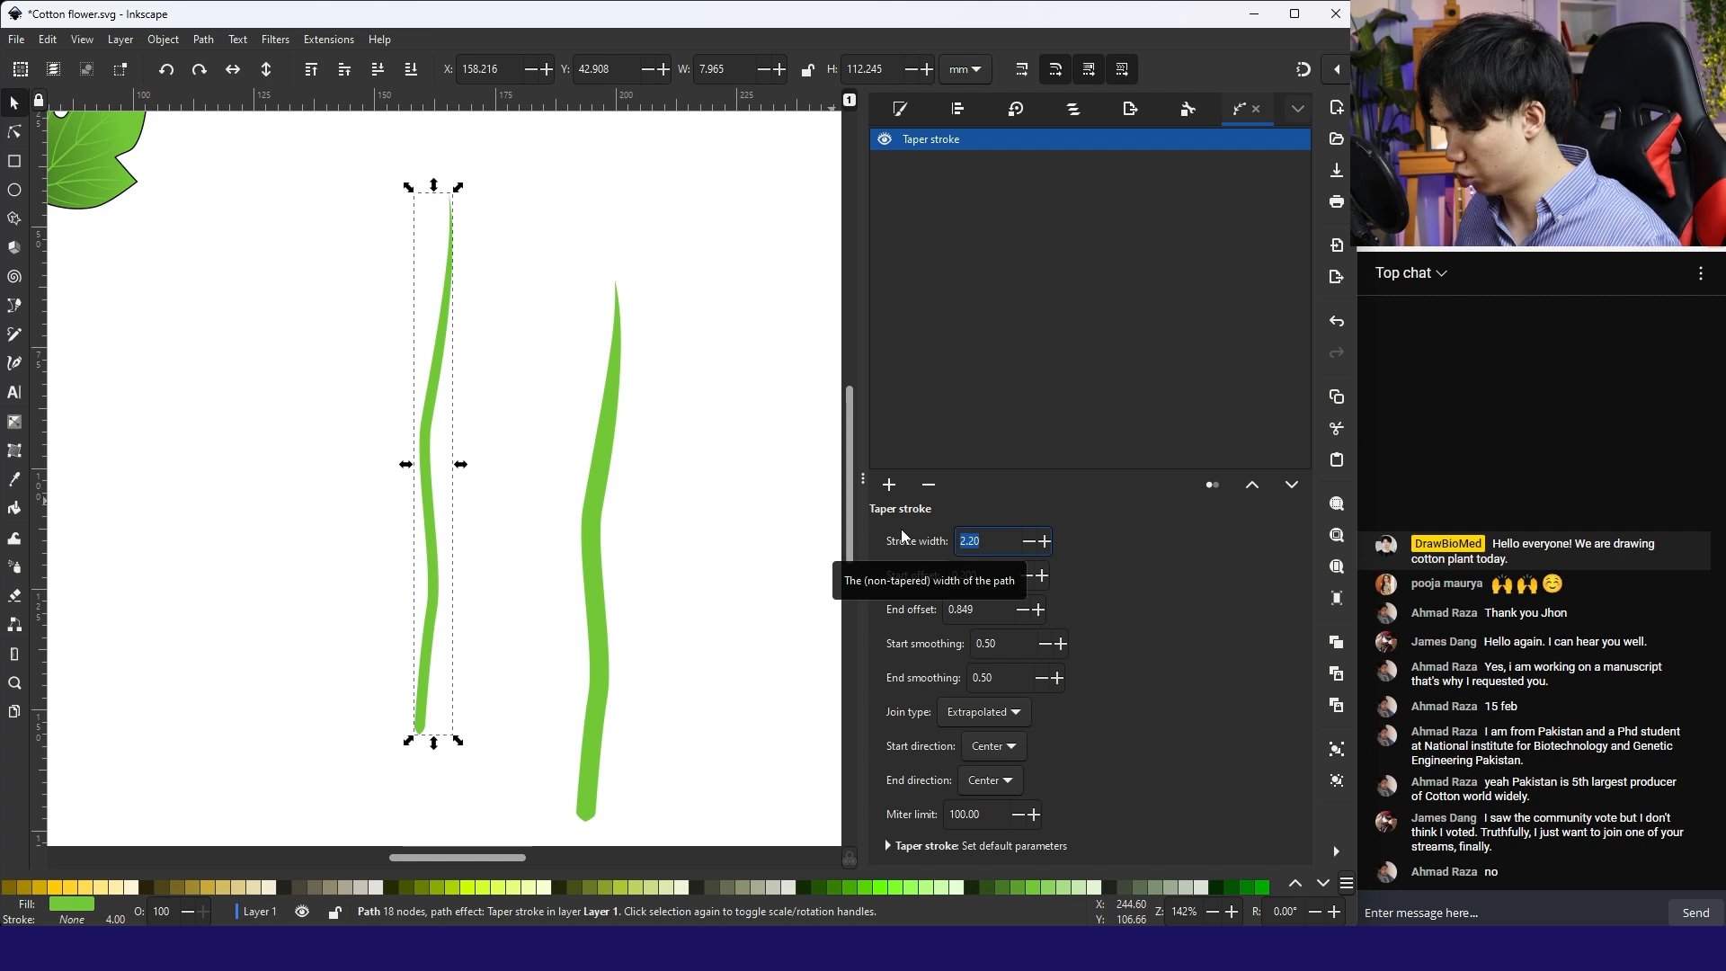
Step: Delete the two lowest nodes of the copied stem so only its upper tapered section is left
left_click(16, 138)
left_click_drag(364, 757, 509, 586)
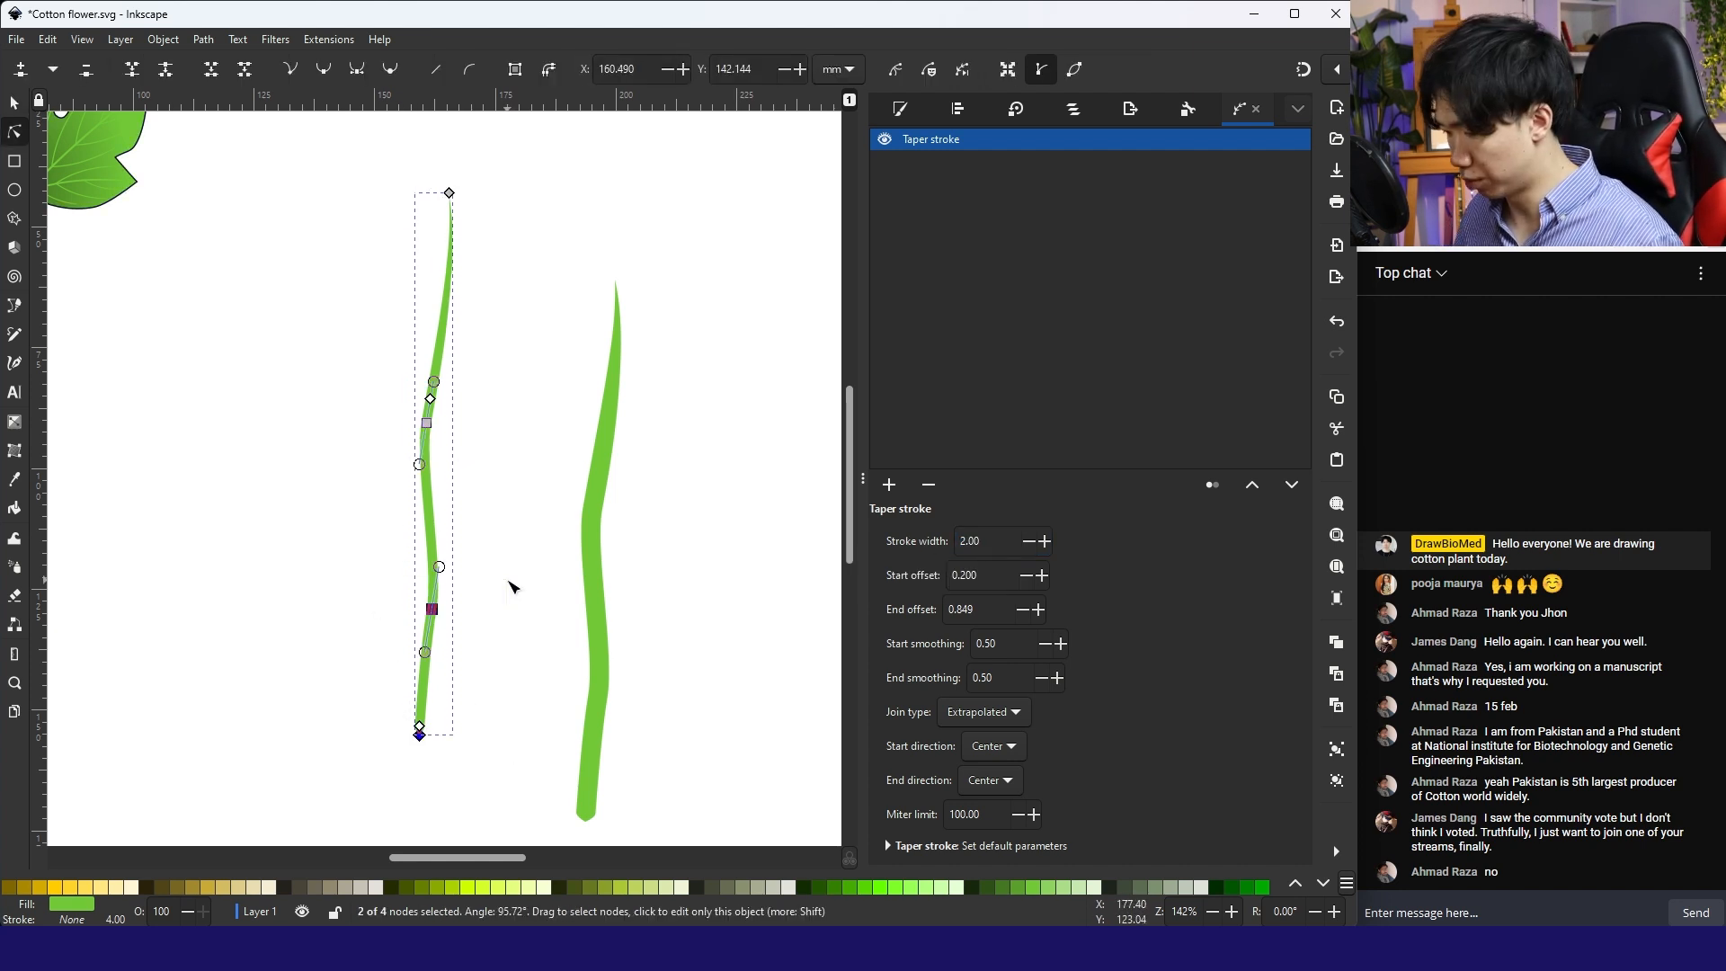
key("Delete")
key("ctrl+z")
left_click_drag(376, 748, 494, 610)
key("Delete")
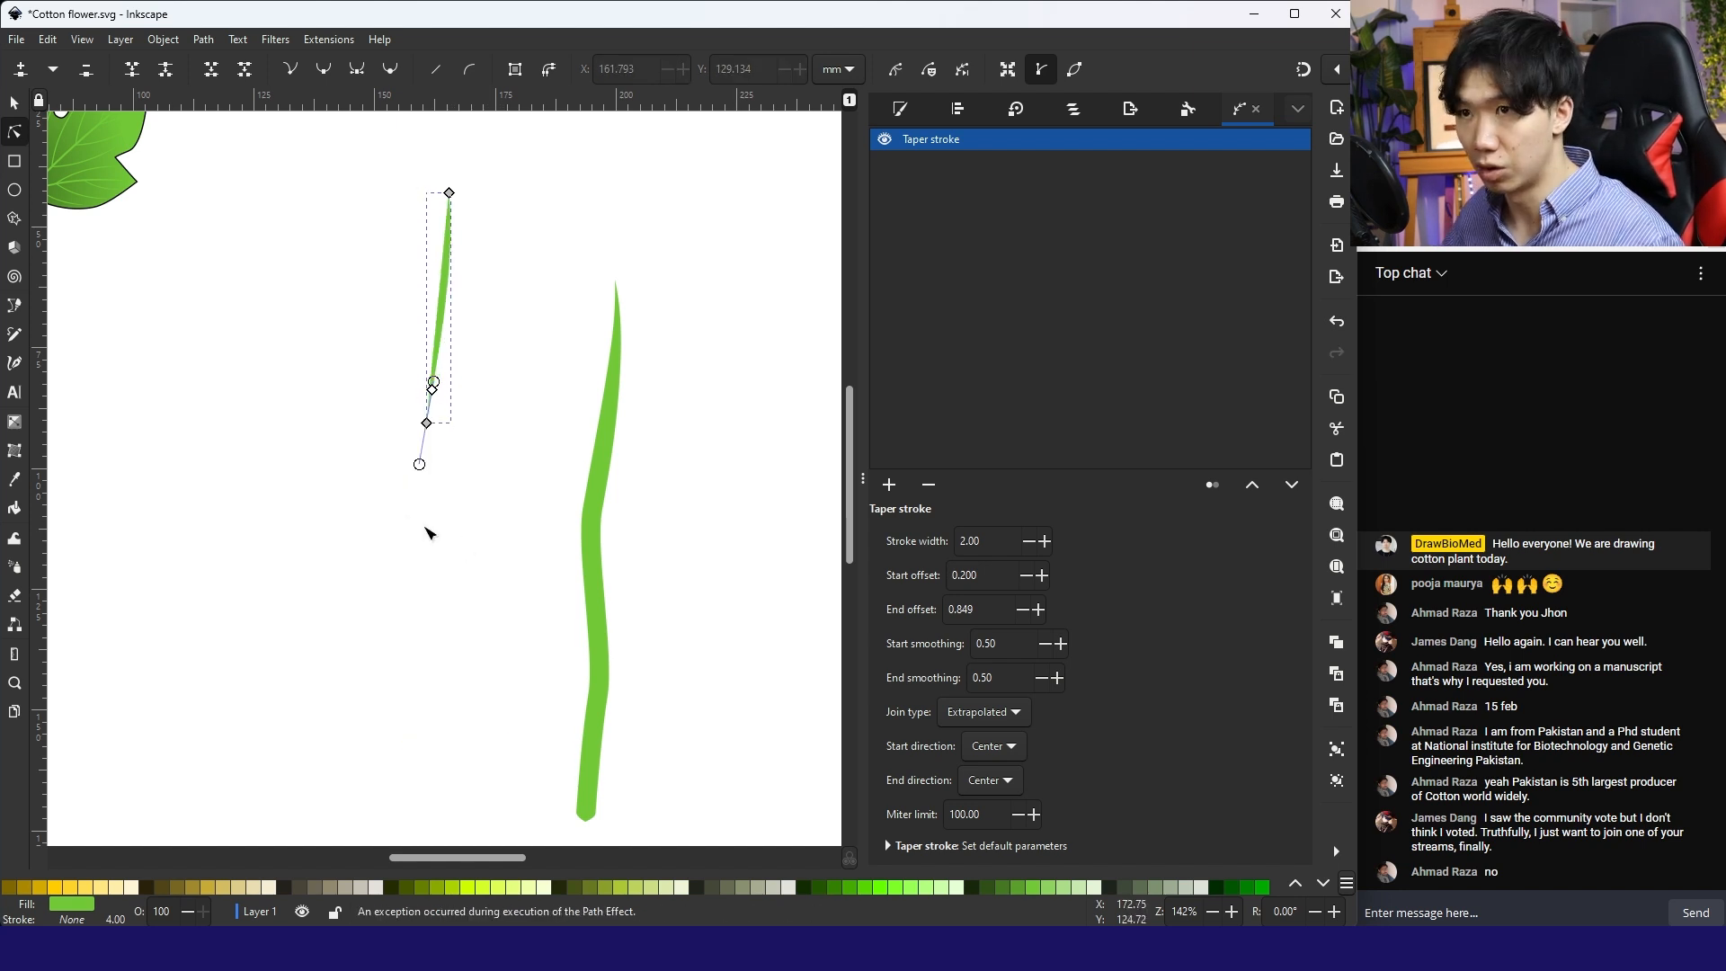
Step: Set the shortened branch's Taper stroke start offset to 0 and end offset to 0.8 after trying an end offset of 0
key("Return")
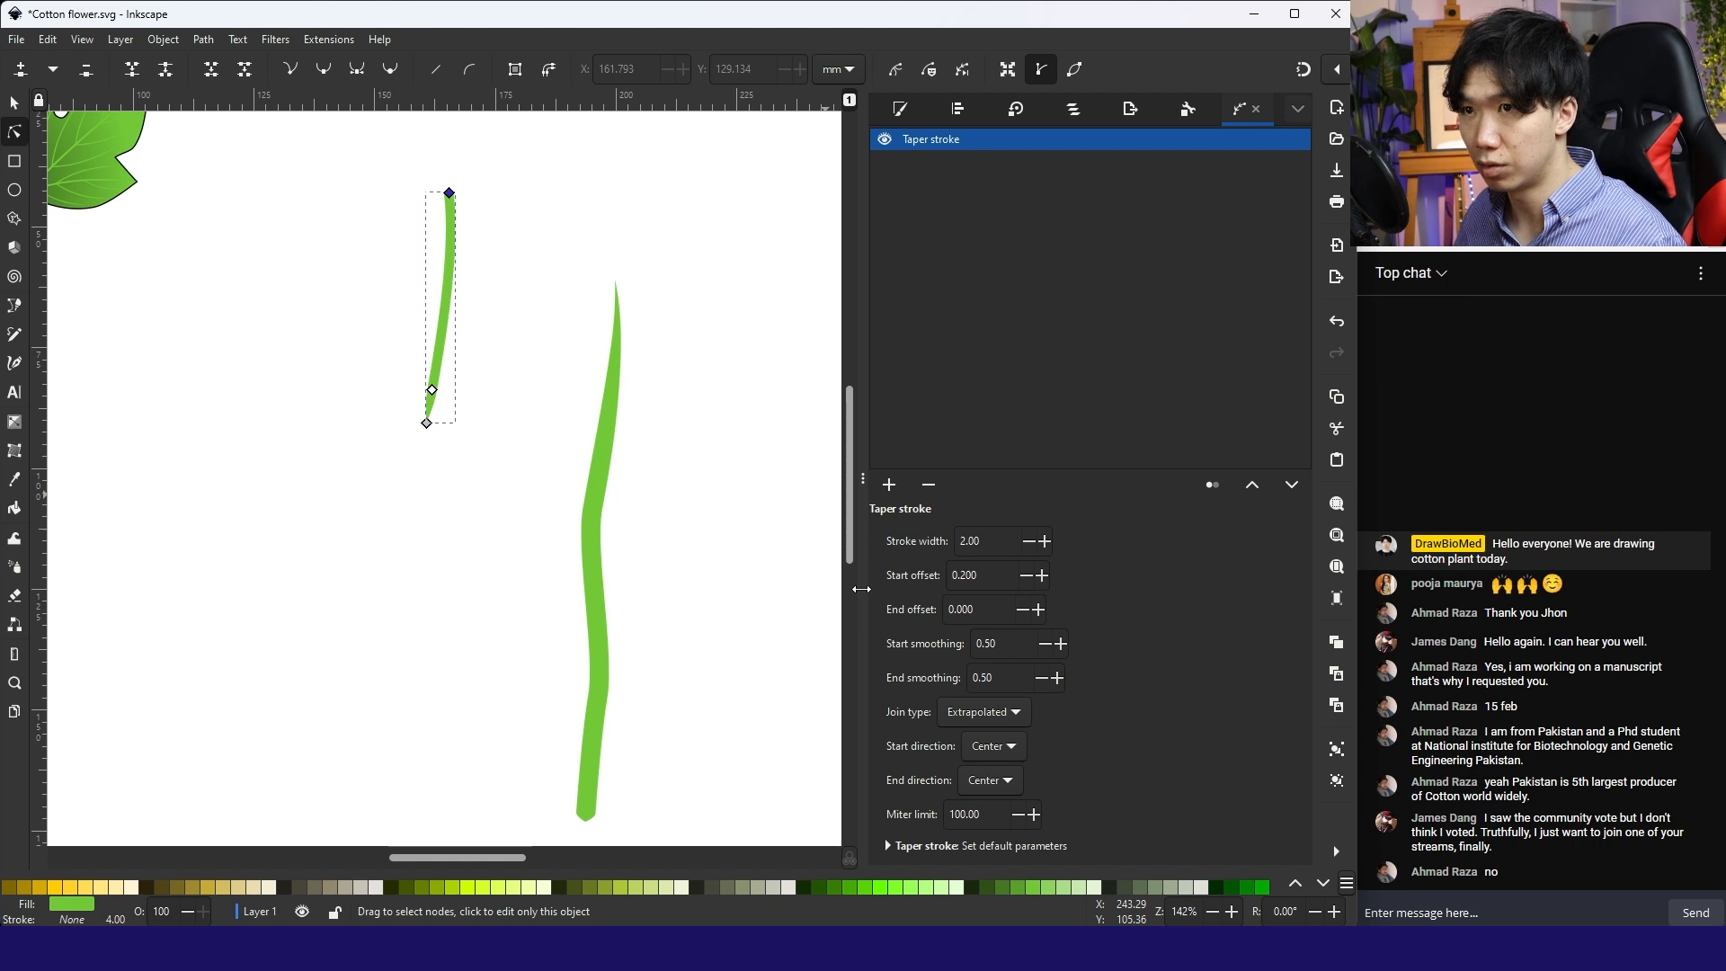
left_click(553, 263)
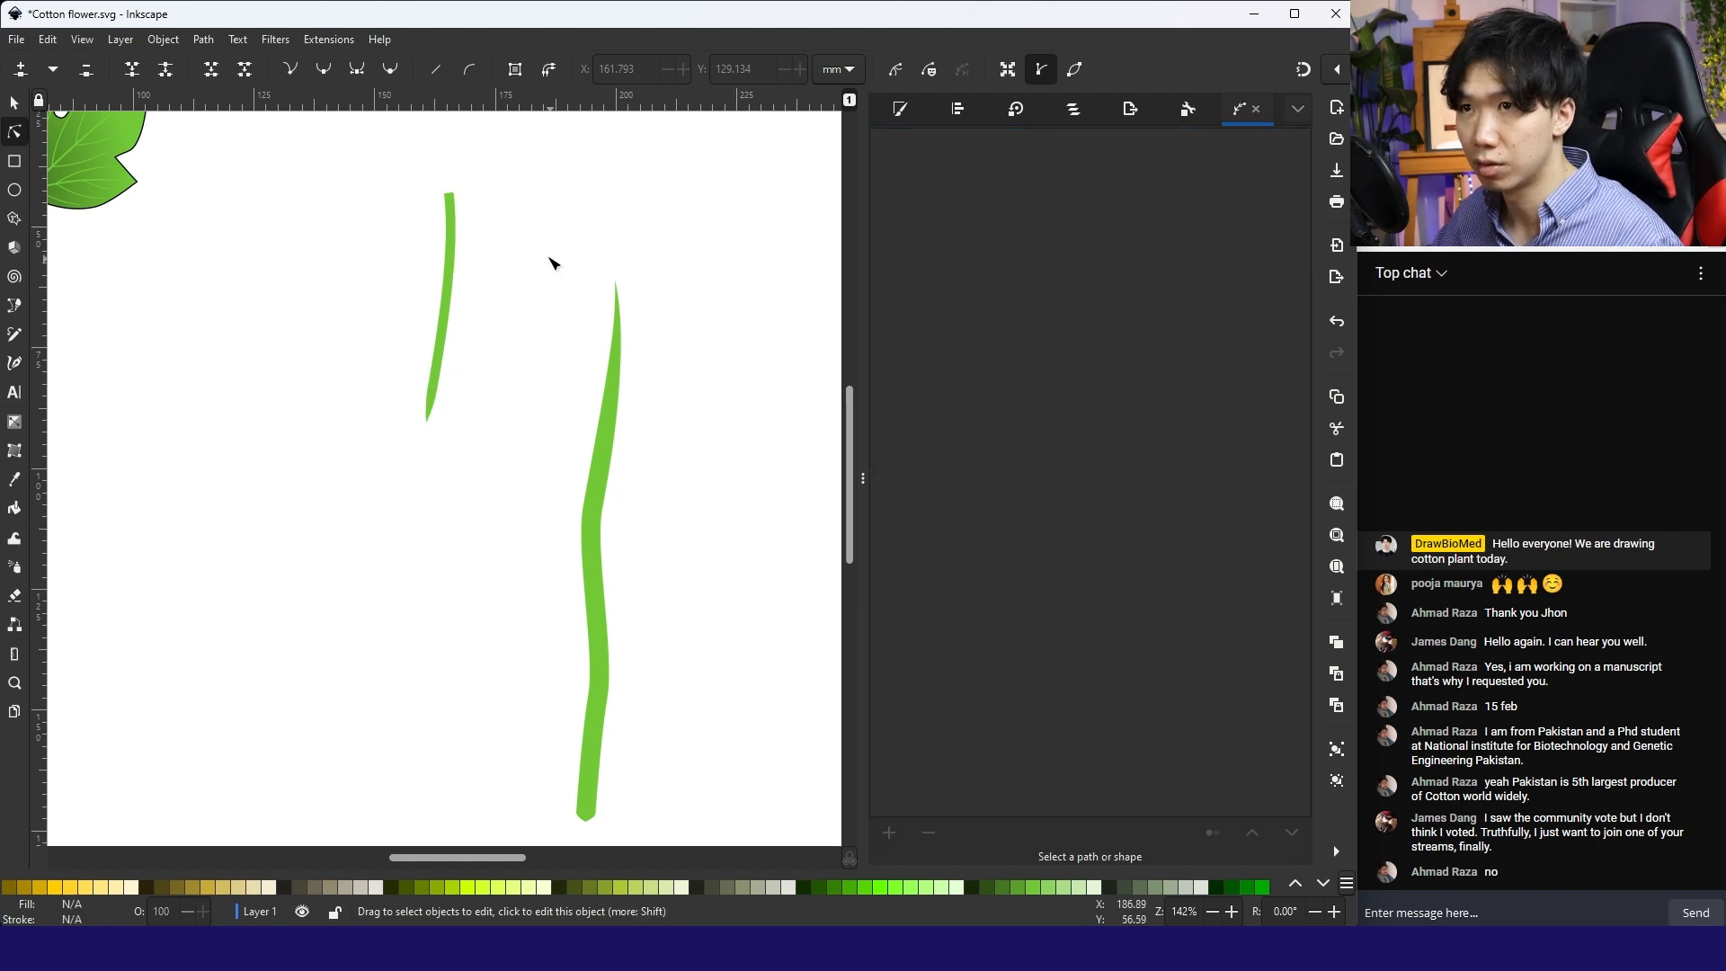
left_click(449, 247)
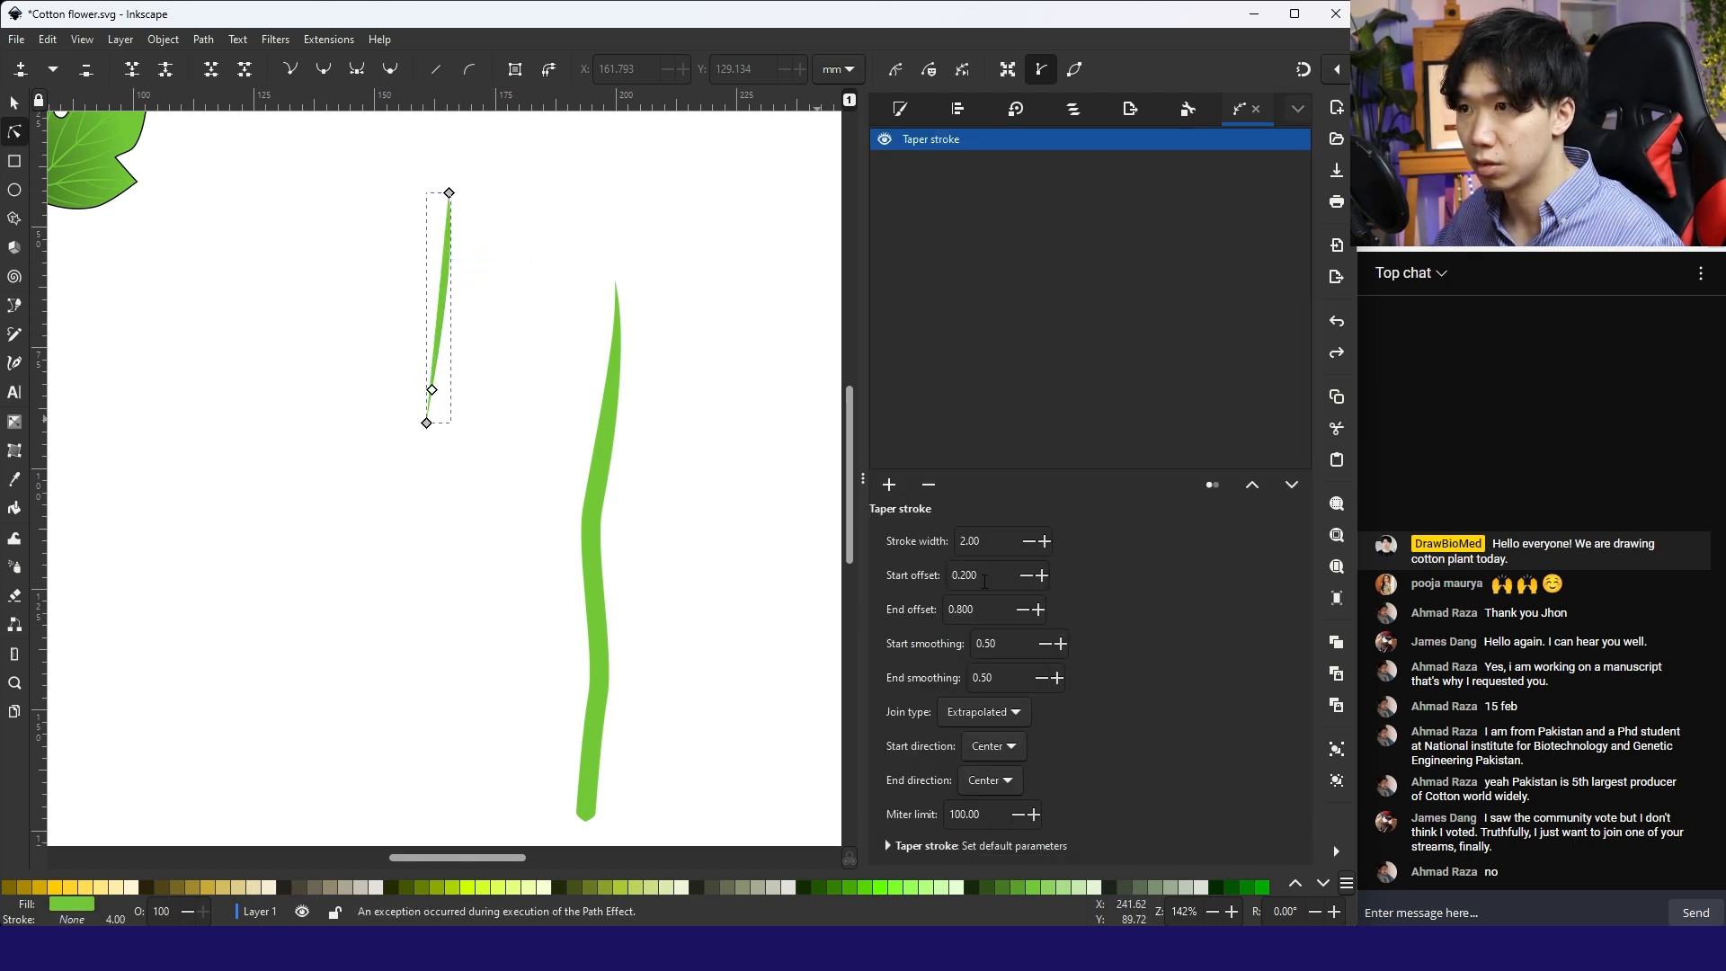
type("0")
key("Return")
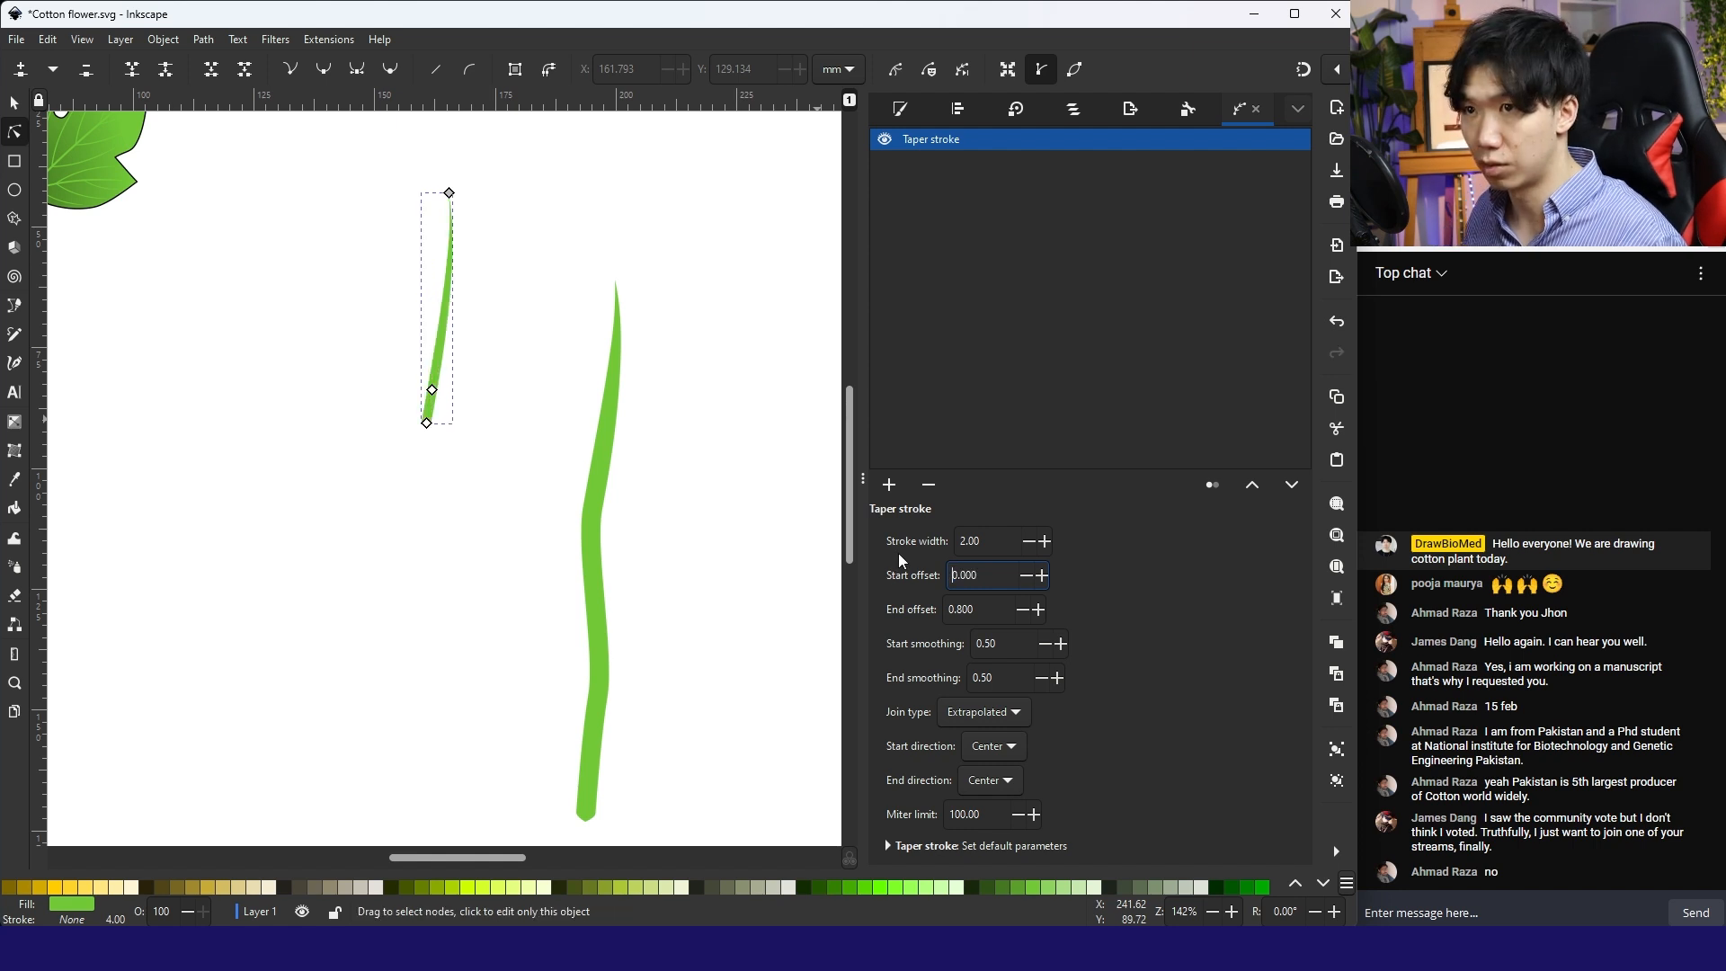
Step: Attach the branch's base to the main stem's upper bend and curve its tapered tip outward to the upper left
left_click(570, 281)
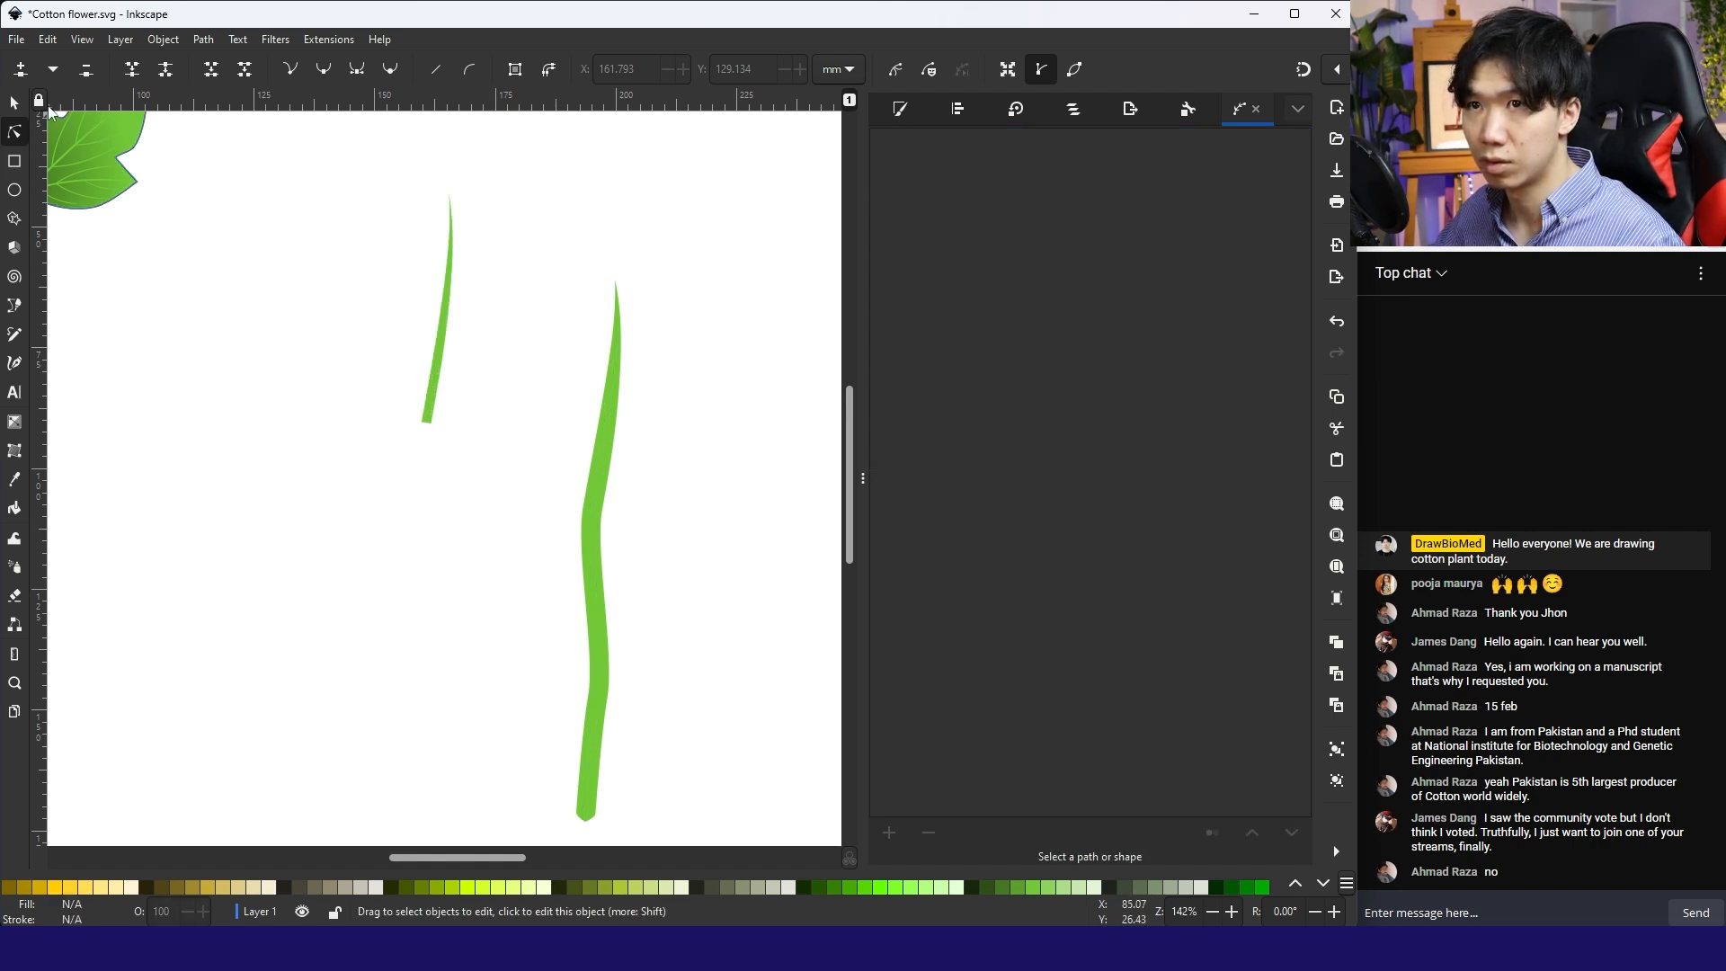
key("s")
mouse_move(446, 322)
left_mouse_down()
mouse_move(619, 413)
mouse_move(558, 404)
left_mouse_up()
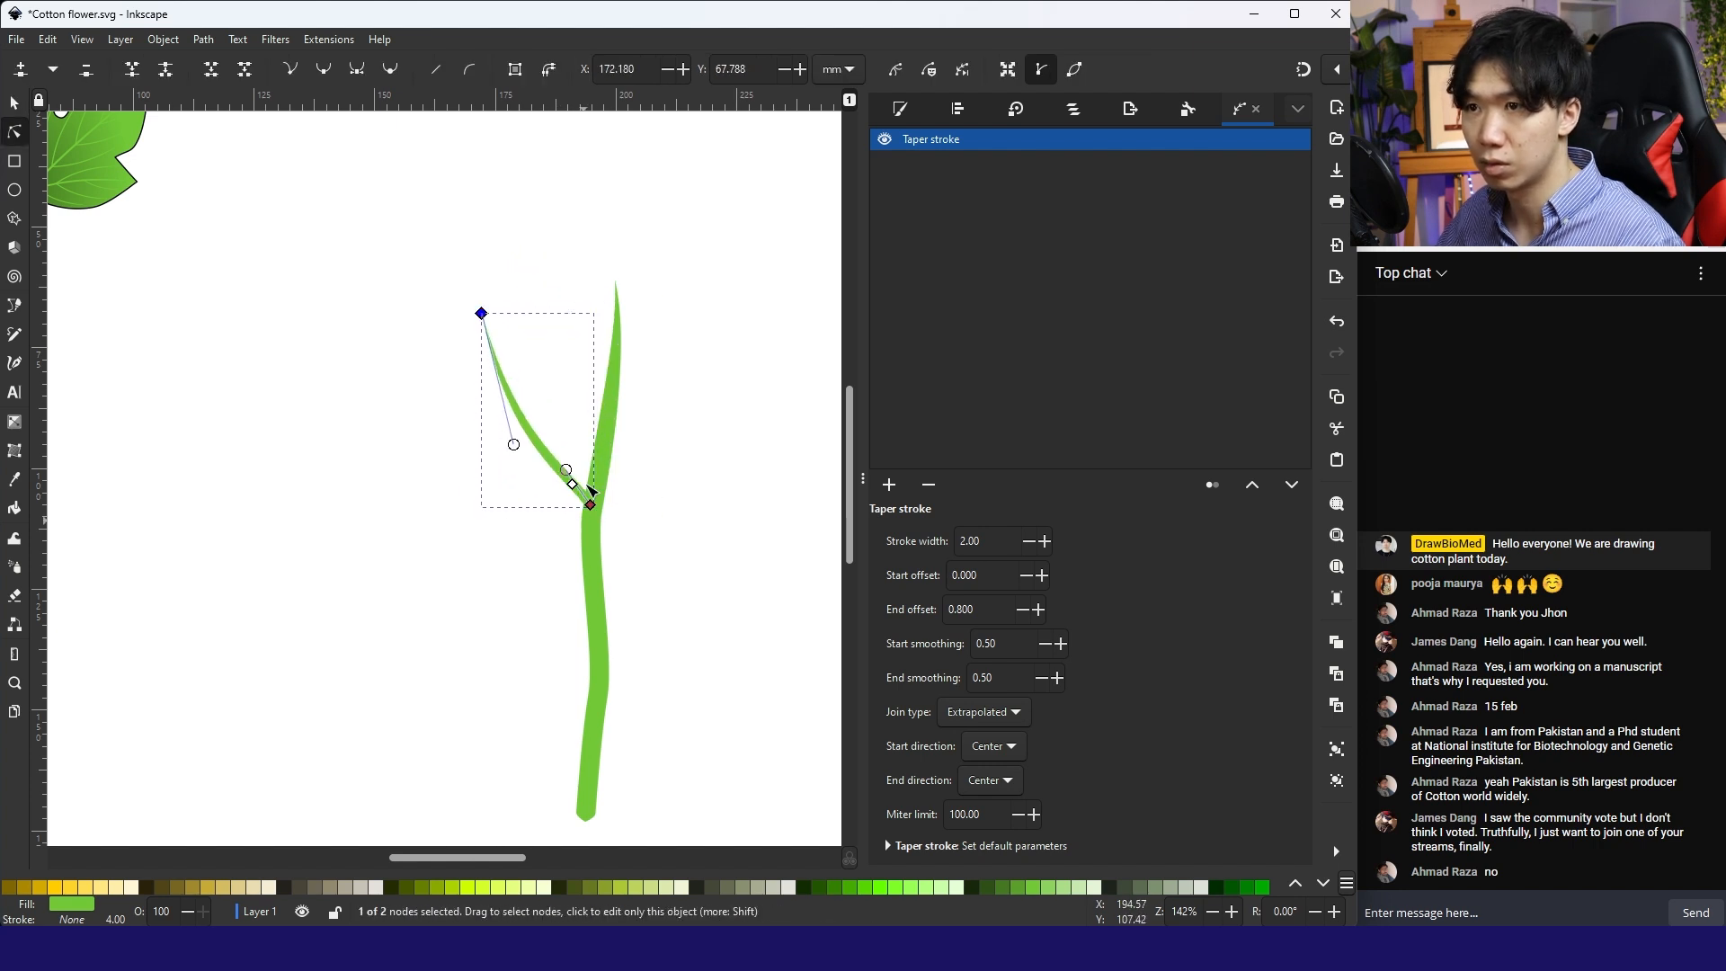
Step: Refine the curve near the upper-left branch's base and set its Taper stroke width to 2.3
mouse_move(570, 473)
left_mouse_down()
mouse_move(589, 461)
mouse_move(571, 477)
left_mouse_up()
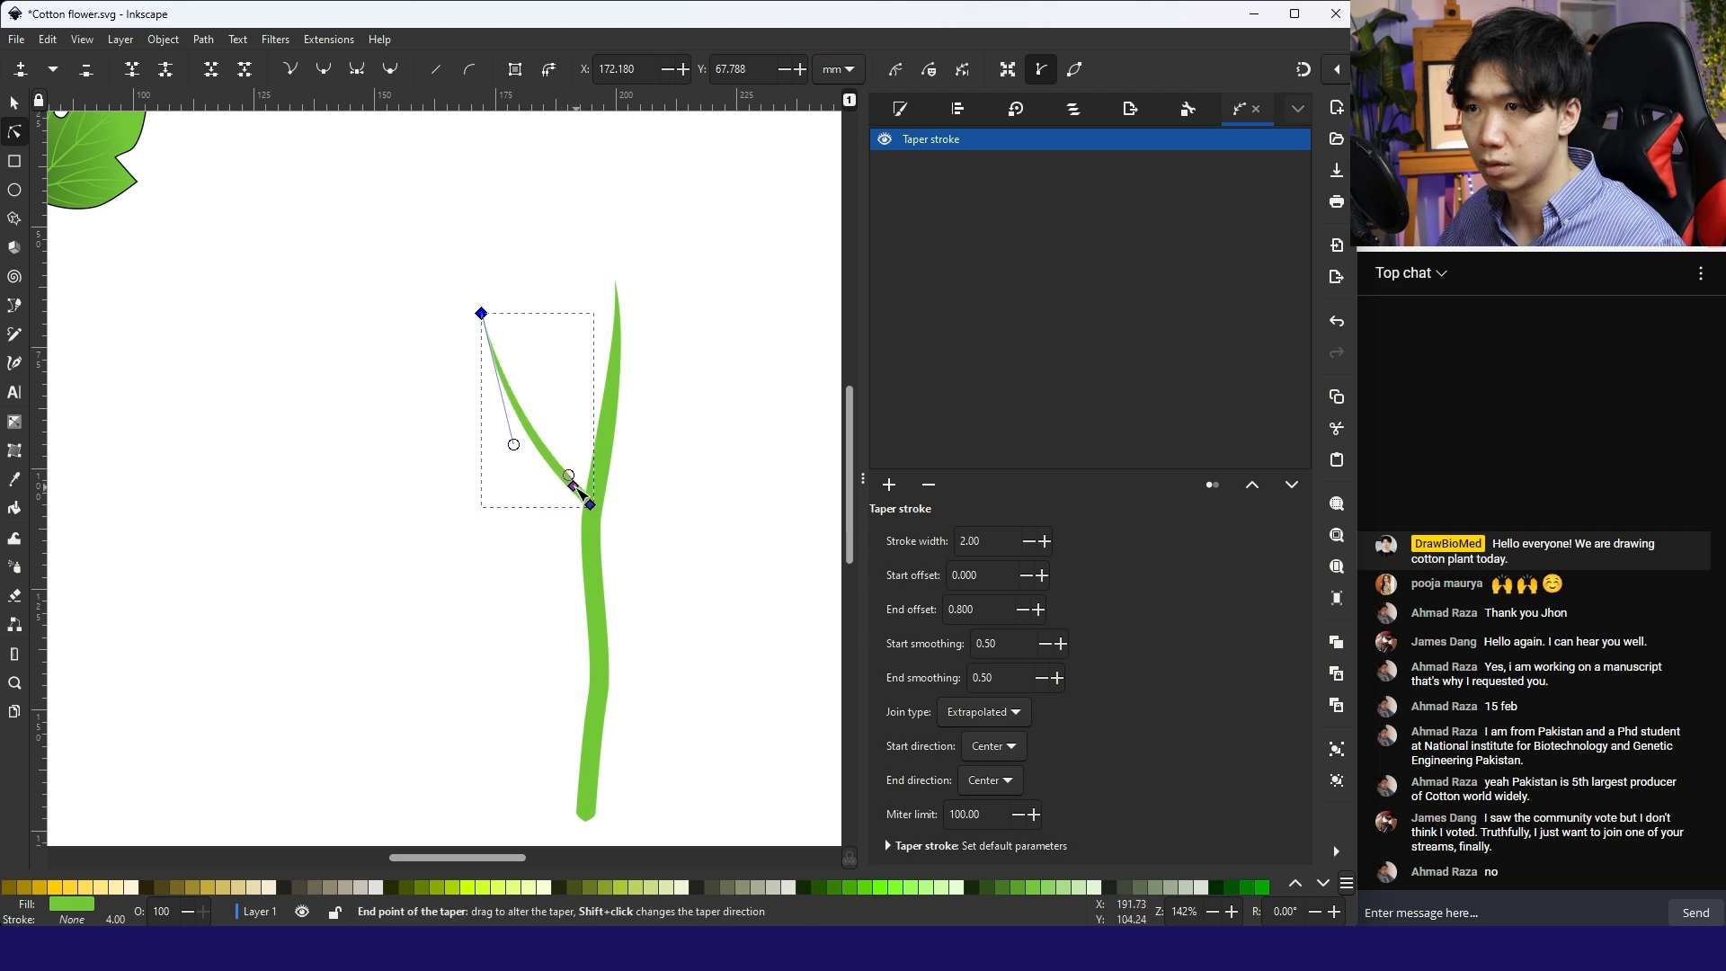
left_click(589, 504)
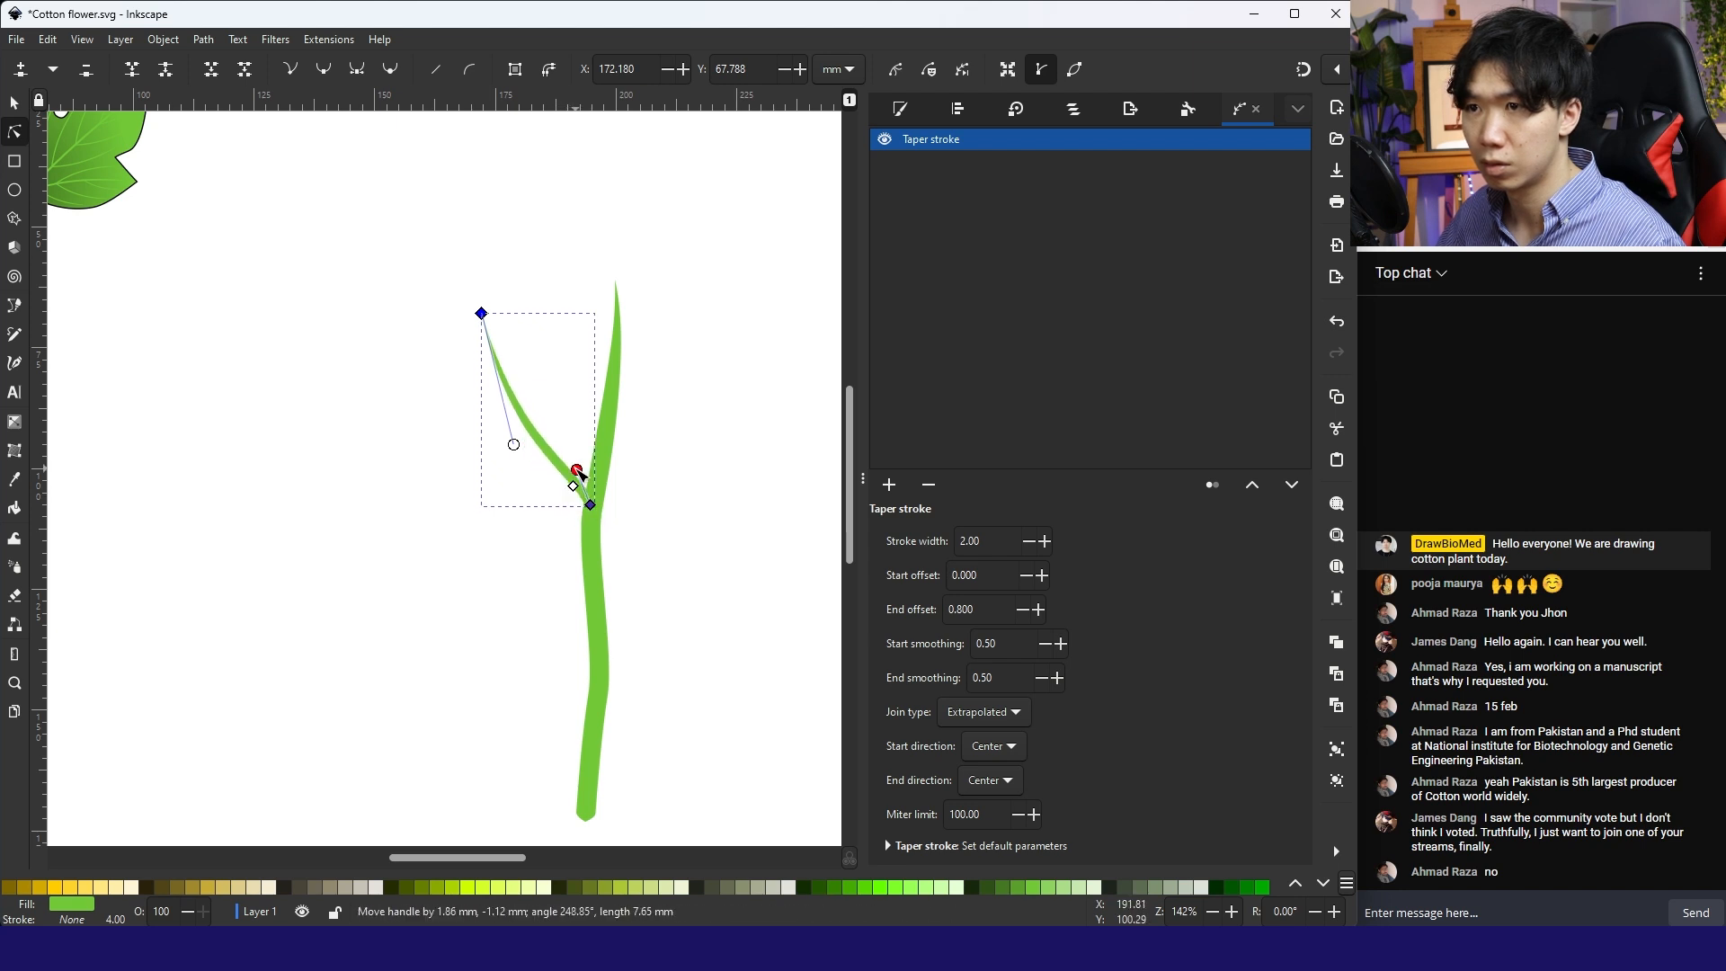
left_click(1045, 542)
left_click(1045, 541)
left_click(1045, 541)
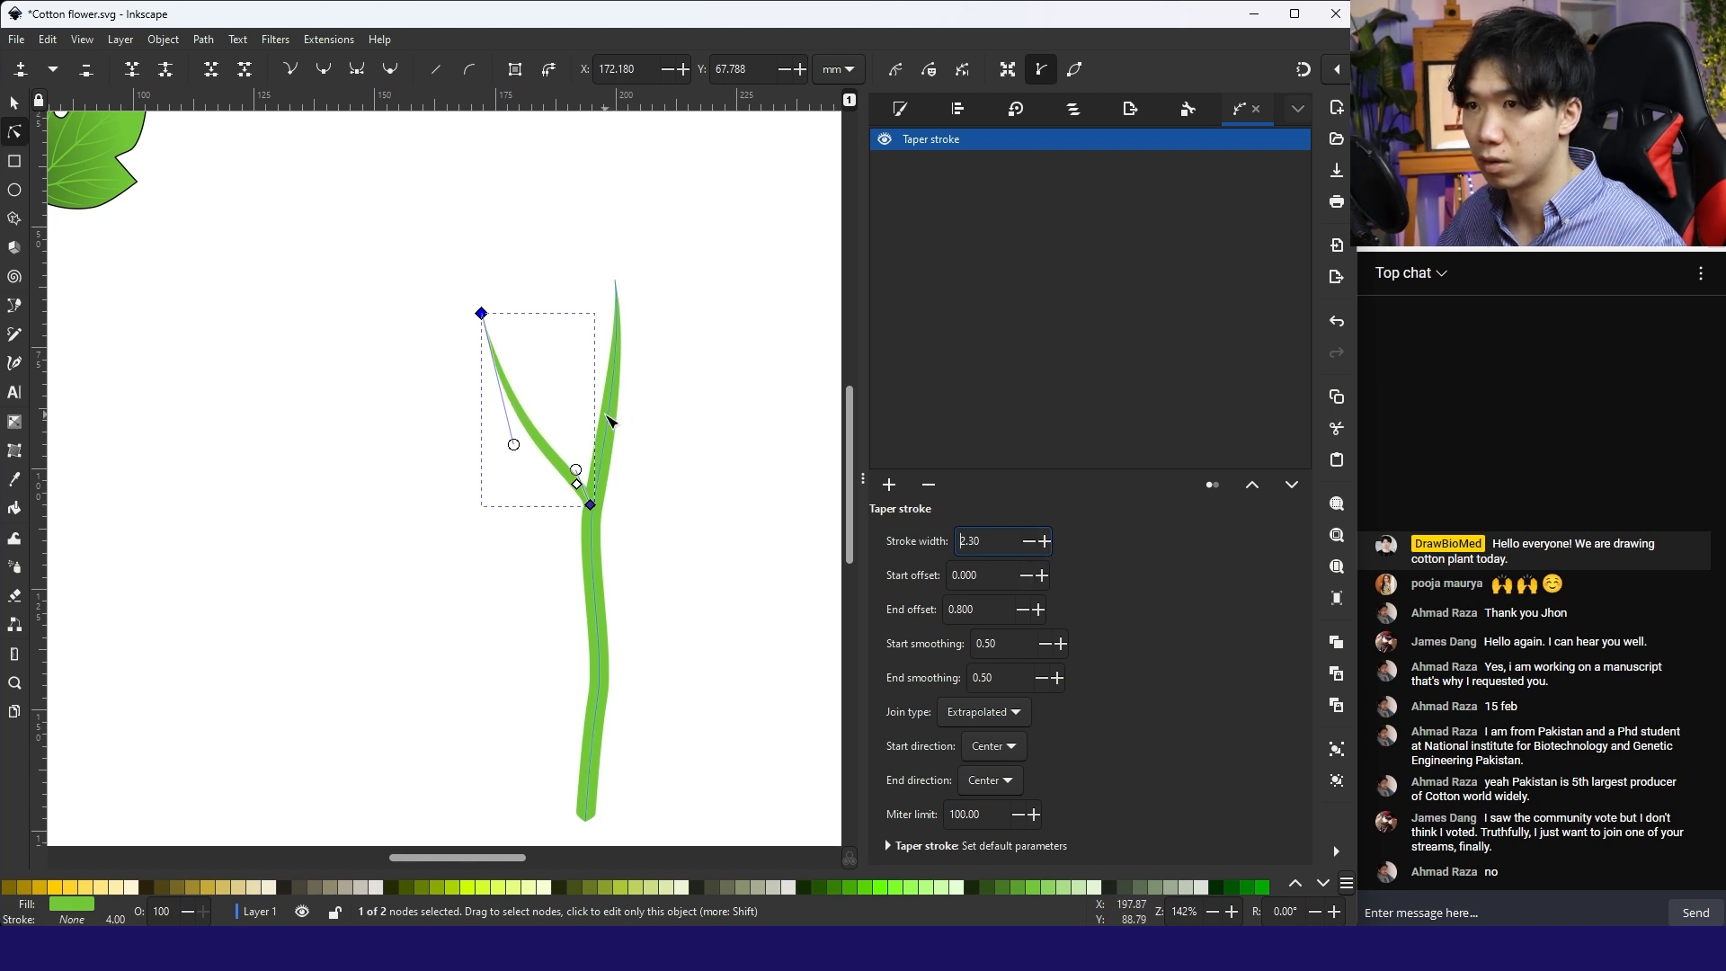
left_click(698, 412)
Step: Select the veined leaf together with its stalk on the page and ungroup them
key("4")
left_click(13, 104)
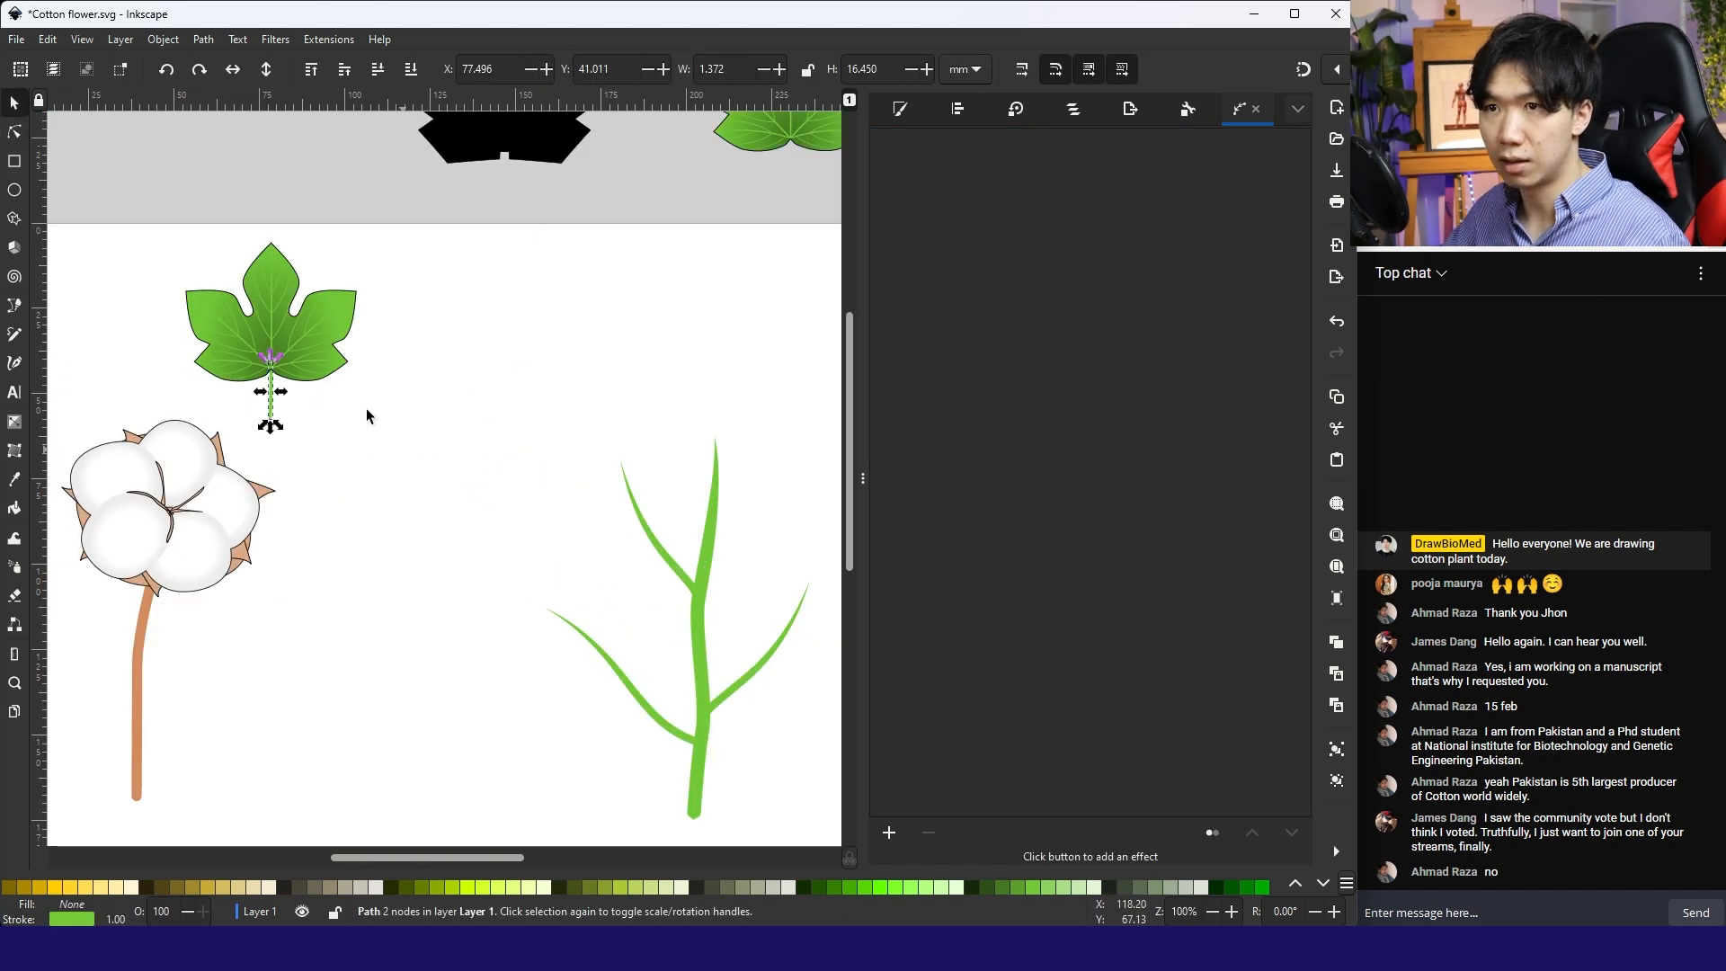
left_click_drag(409, 452, 170, 196)
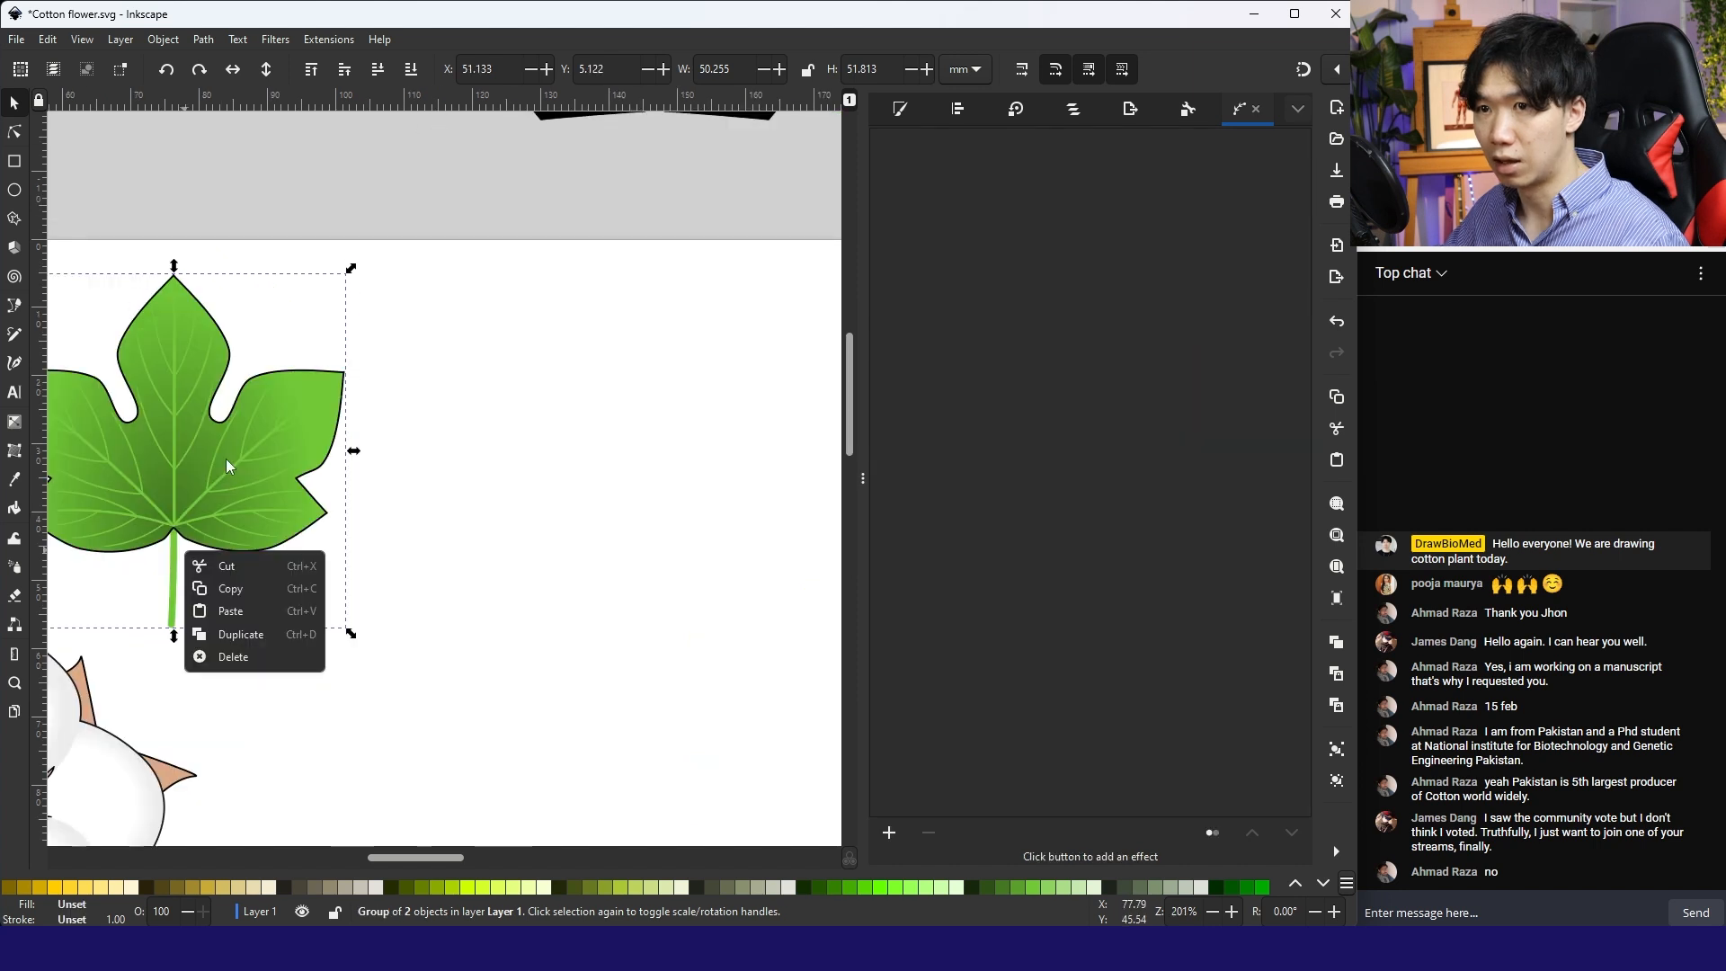
right_click(200, 427)
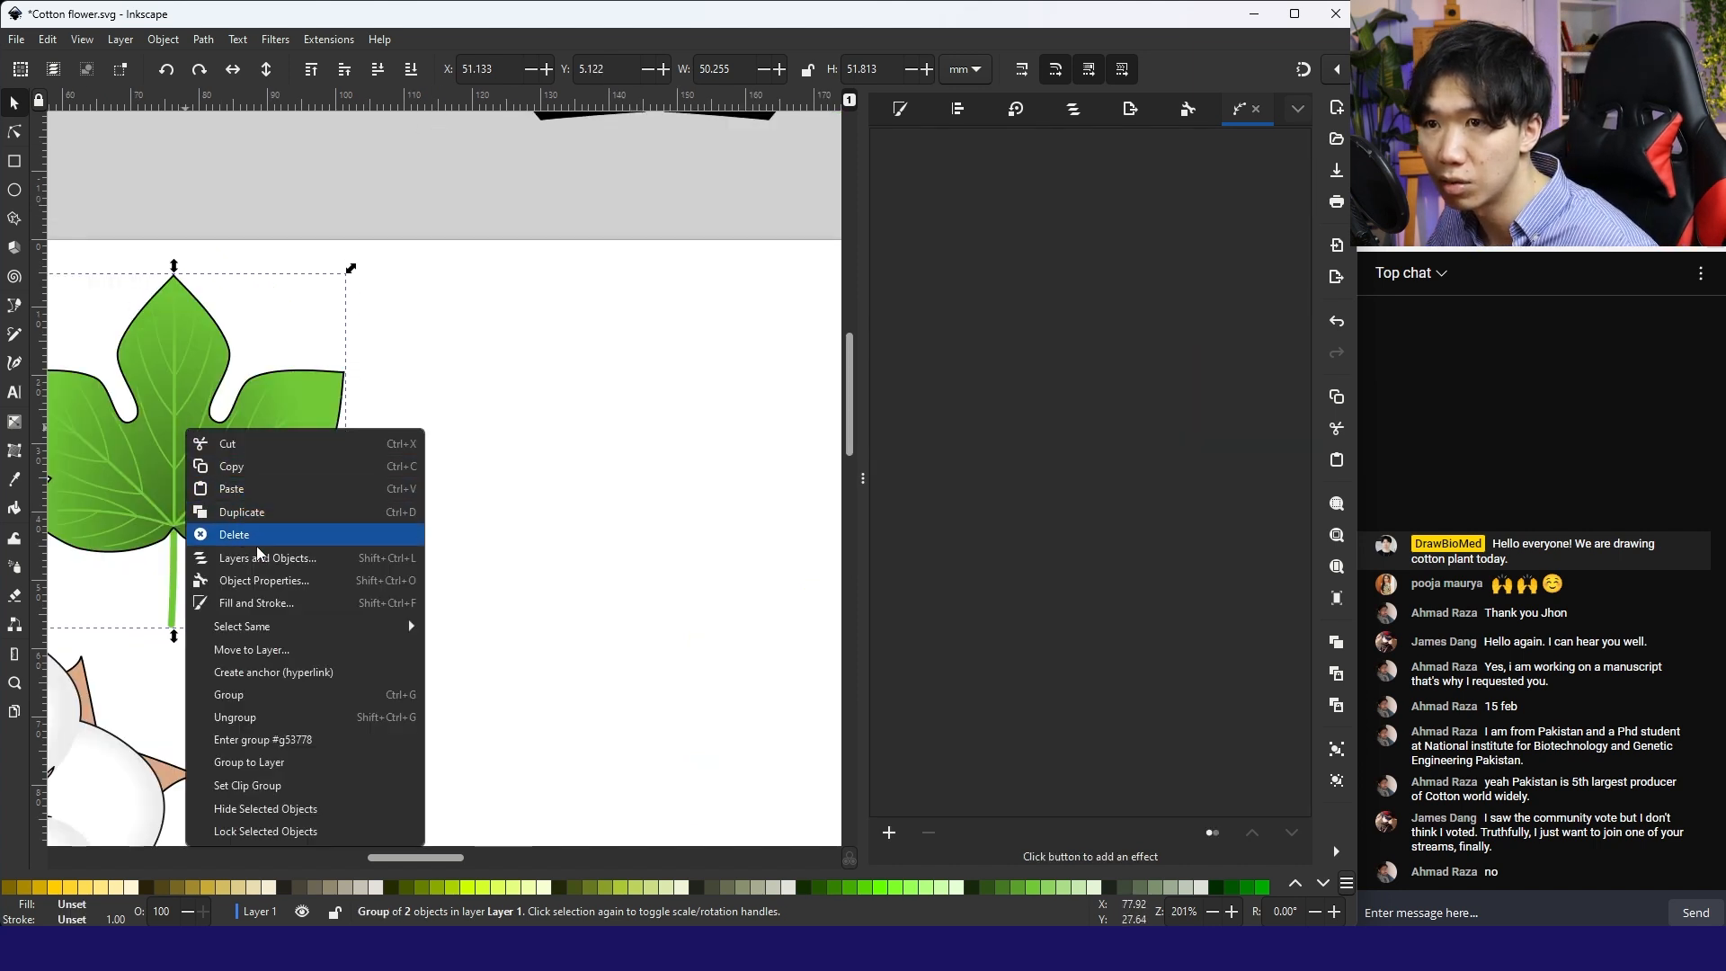
left_click(275, 717)
Step: Convert the leaf stalk's stroke to a path
left_click(174, 584)
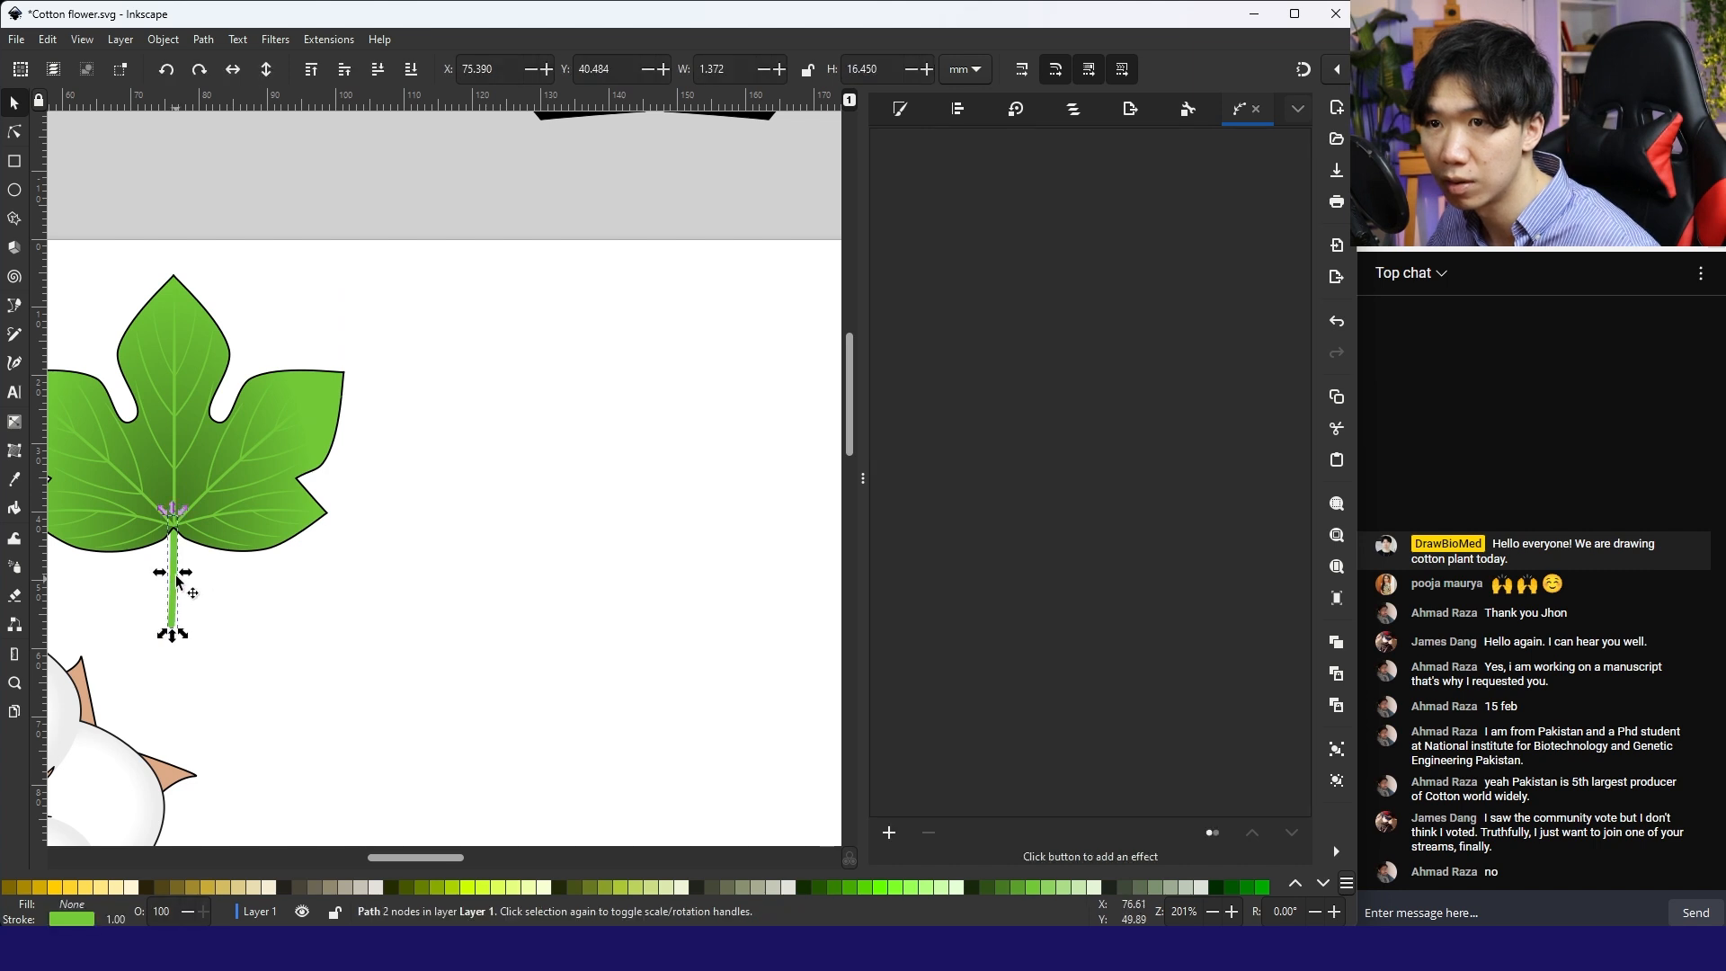
left_click(212, 40)
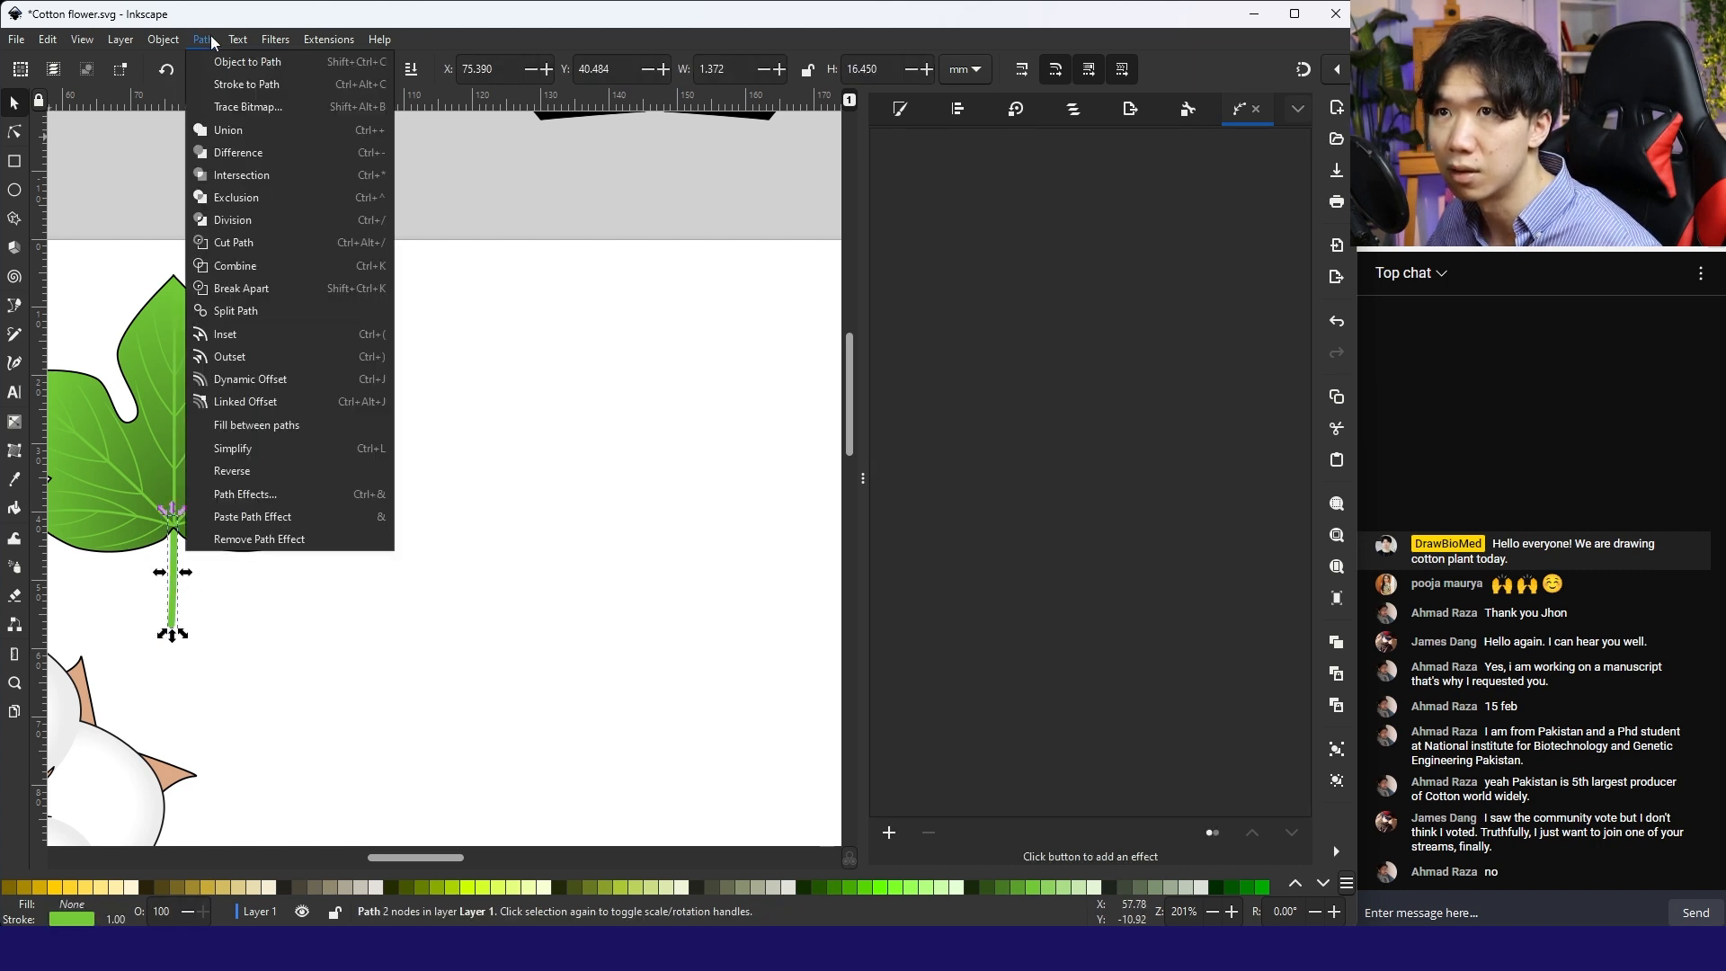
left_click(213, 39)
left_click(202, 40)
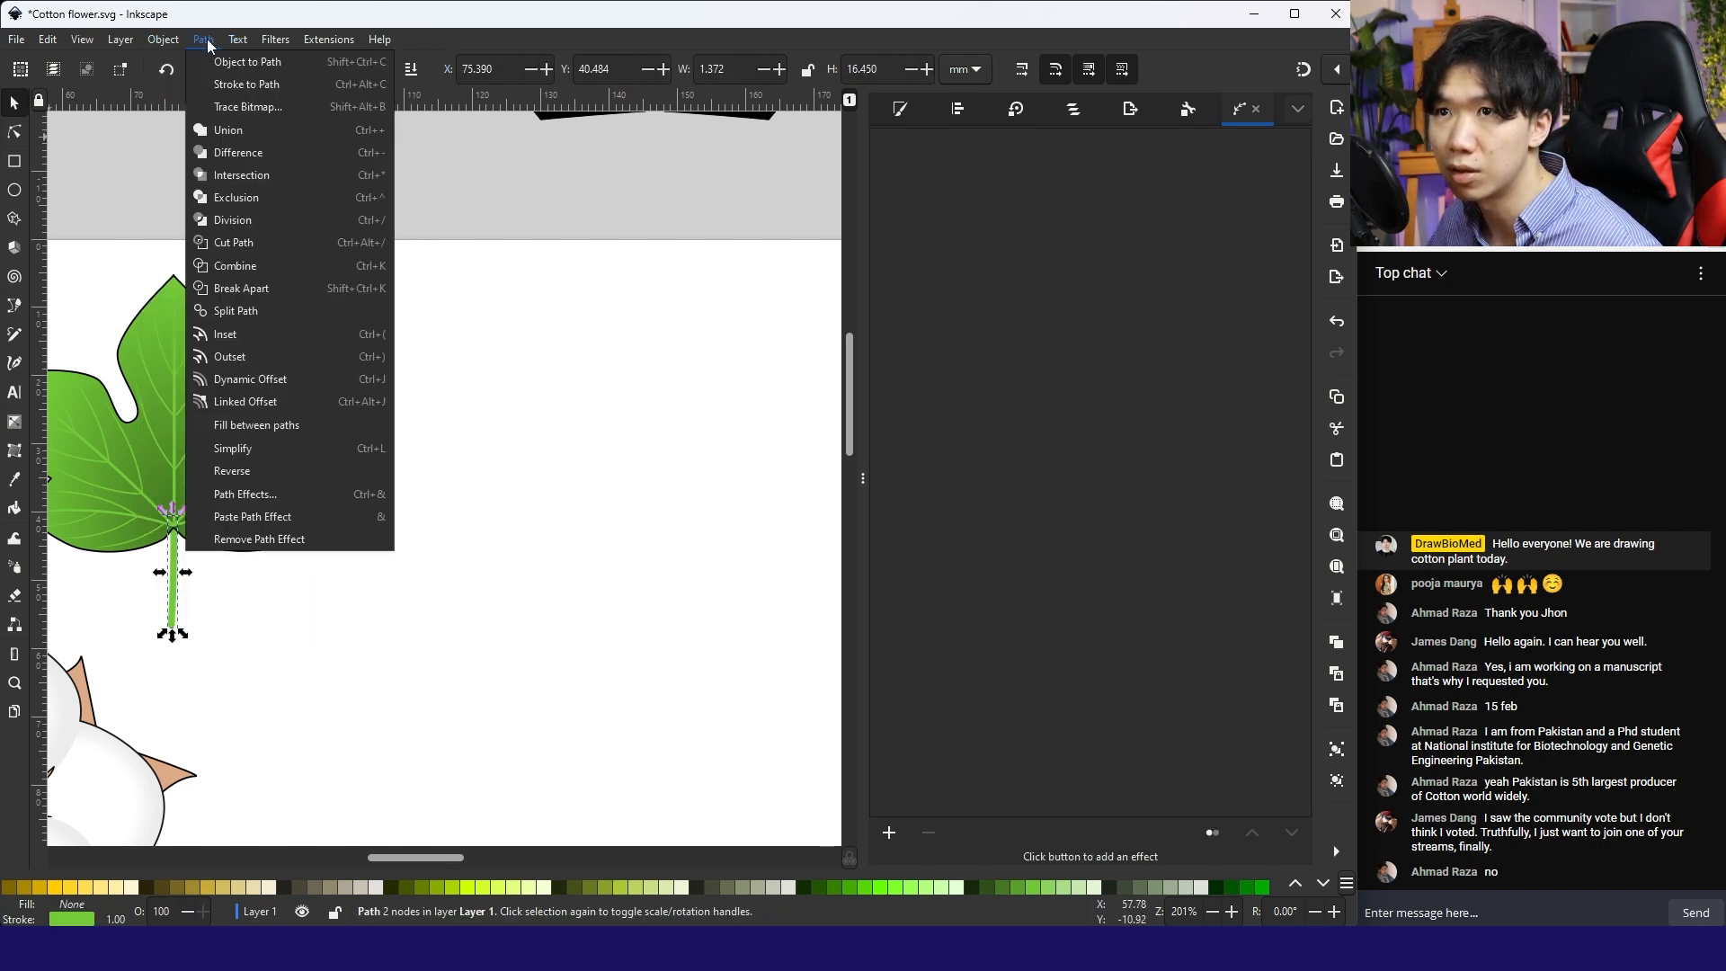
left_click(234, 89)
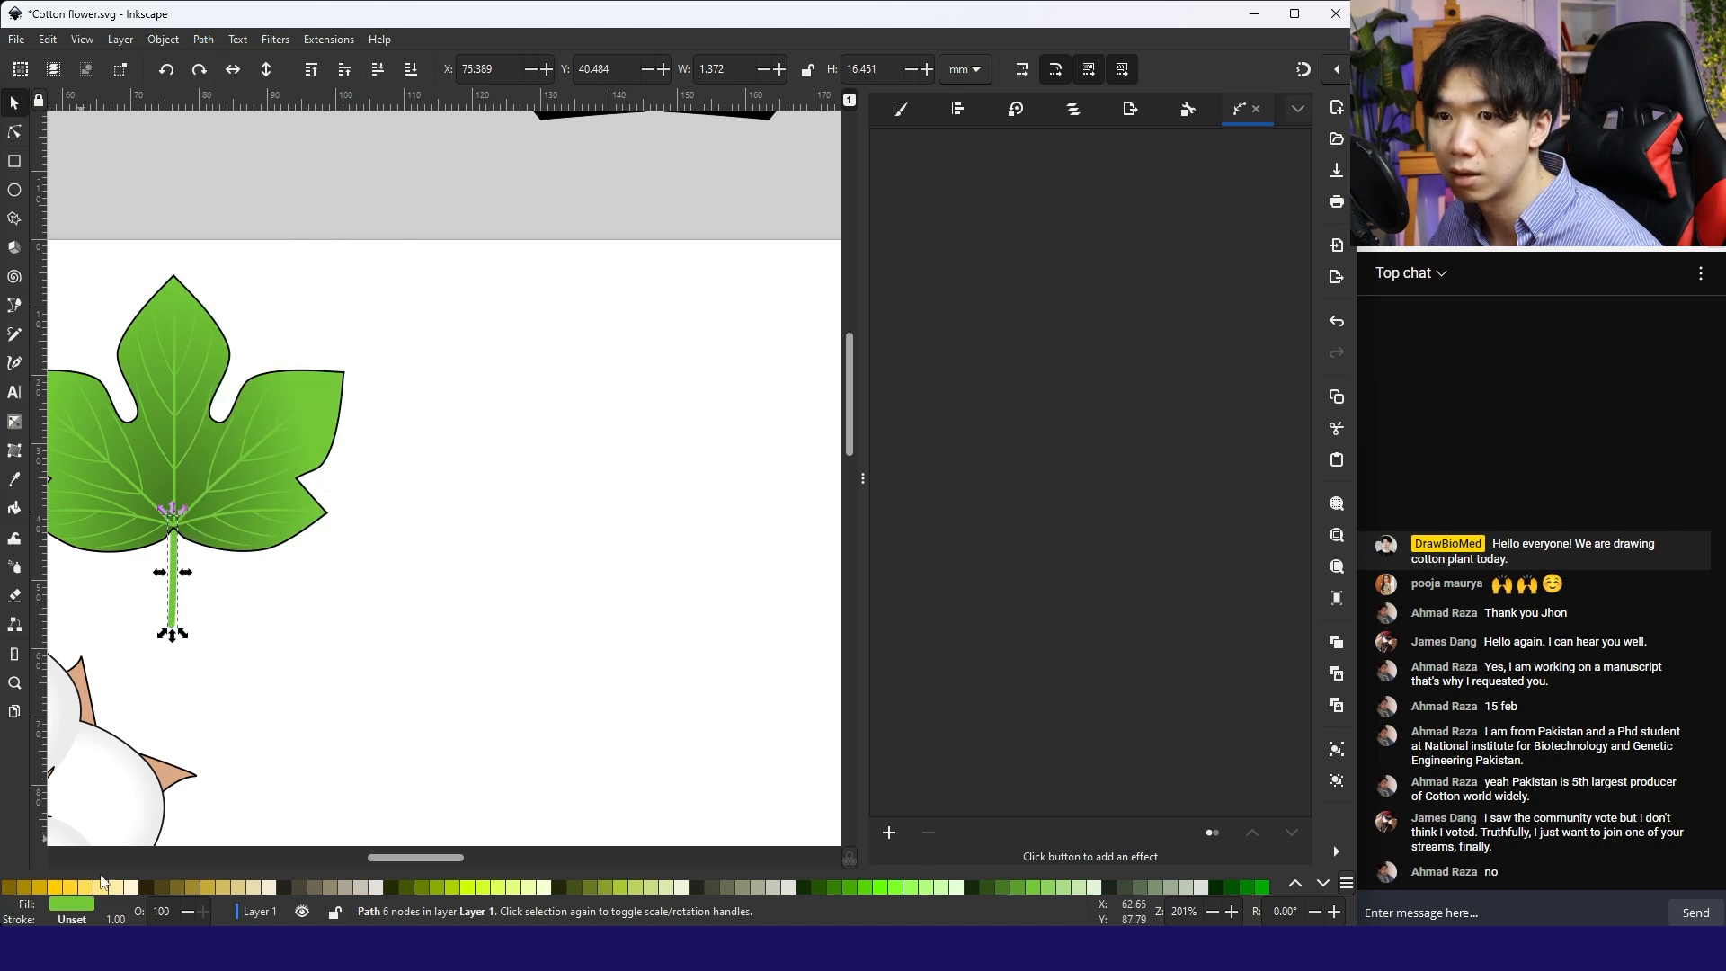
Step: Give the leaf stalk a black outline 0.25 mm wide
left_click(1301, 886)
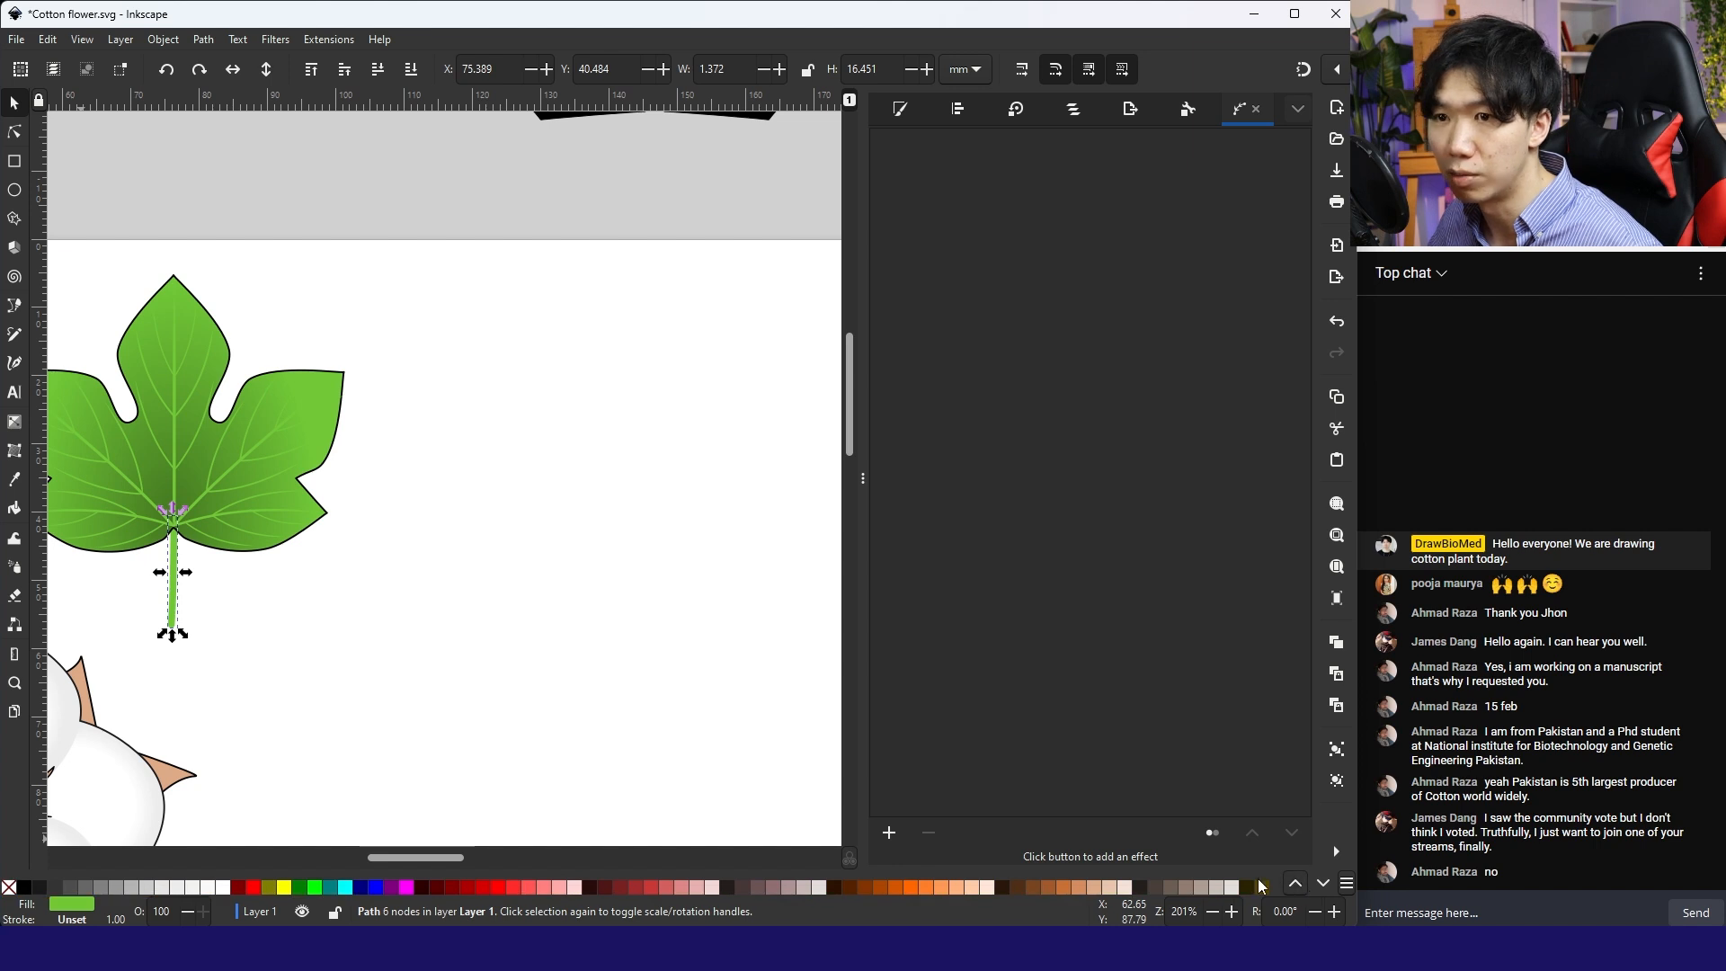
left_click(24, 888, "shift")
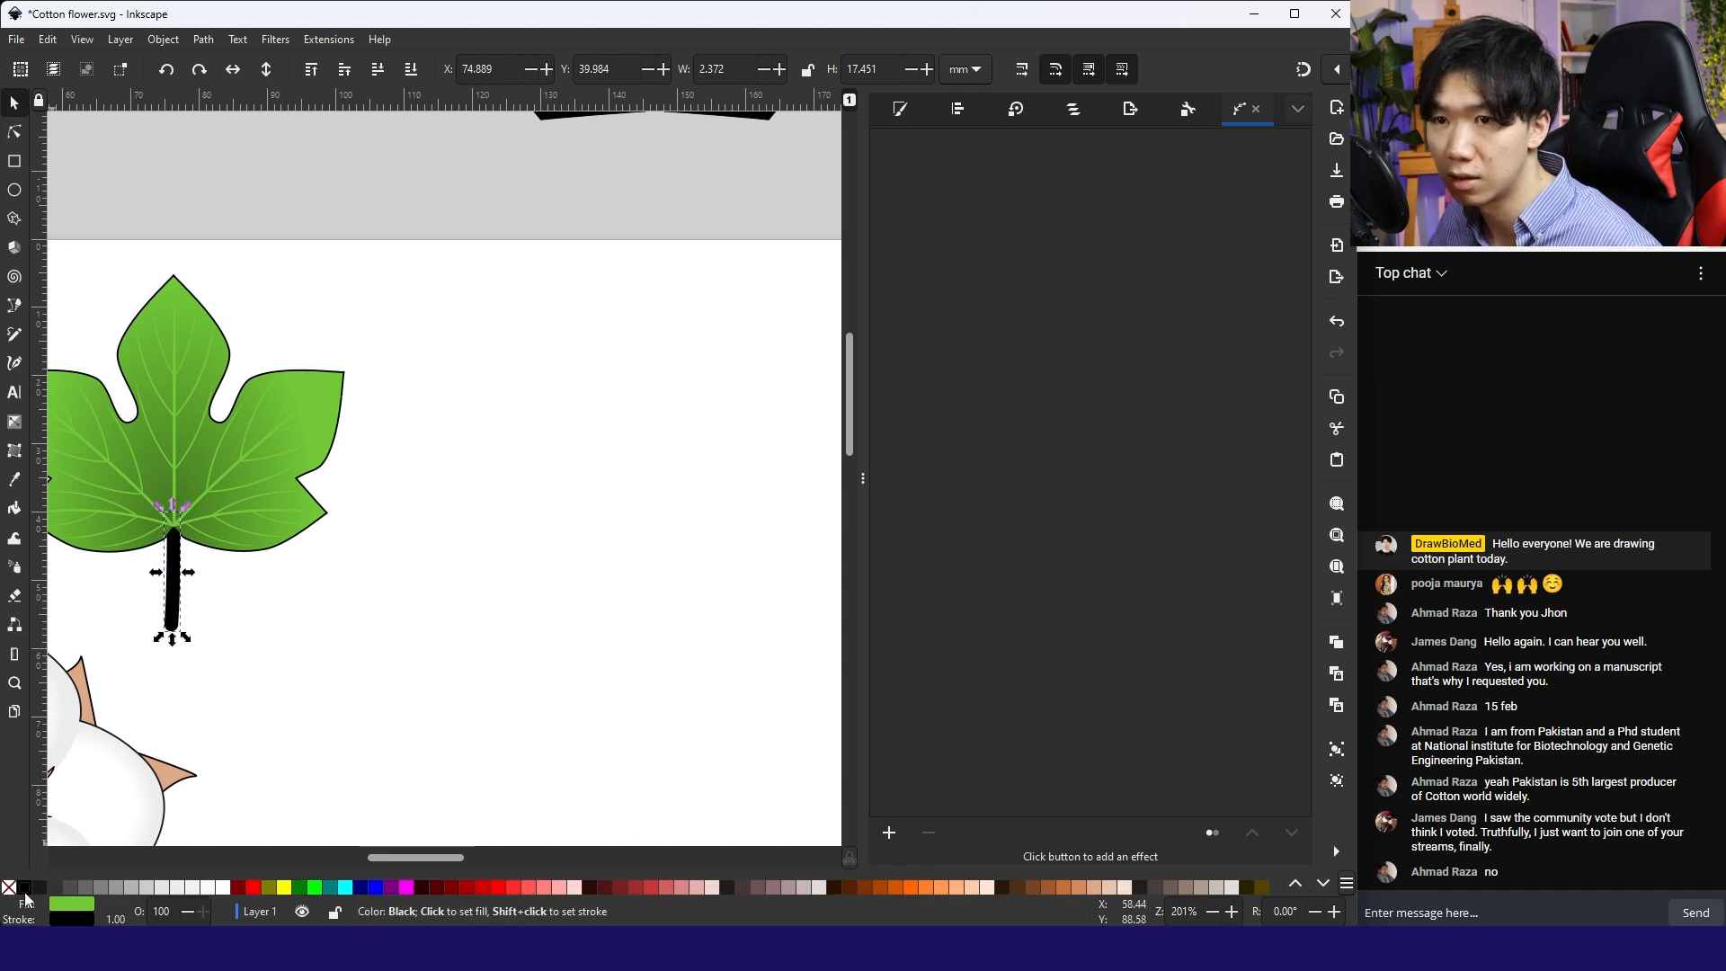
right_click(123, 921)
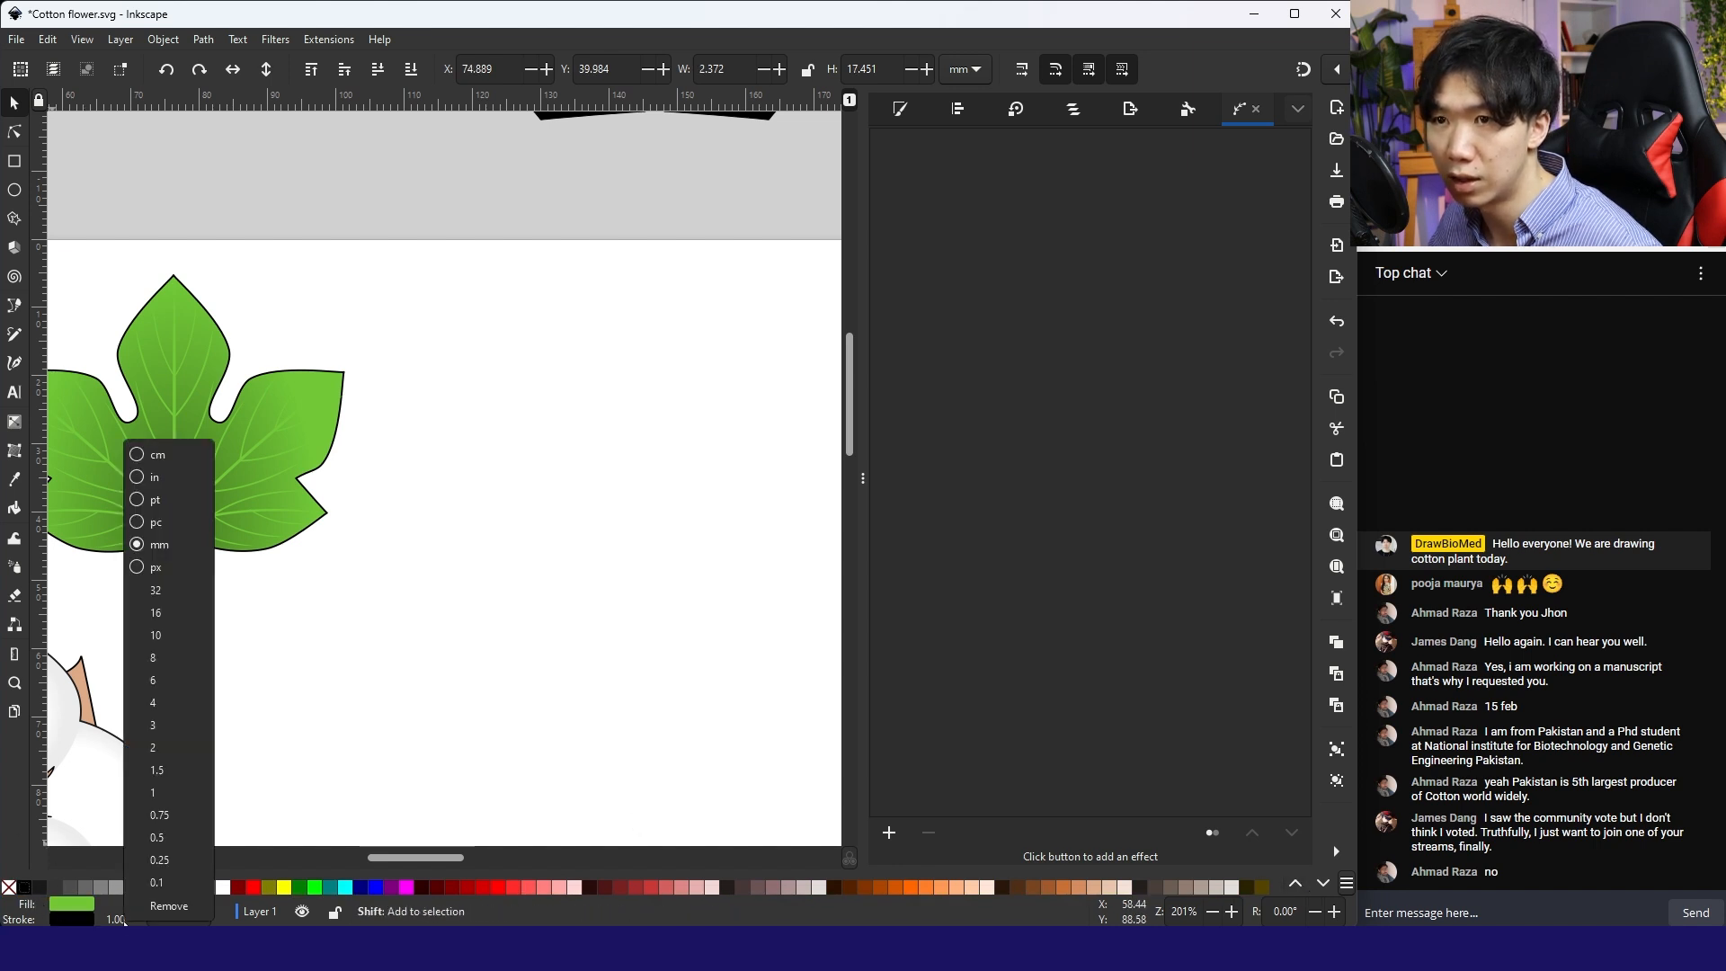
left_click(159, 860)
key("Escape")
key("1")
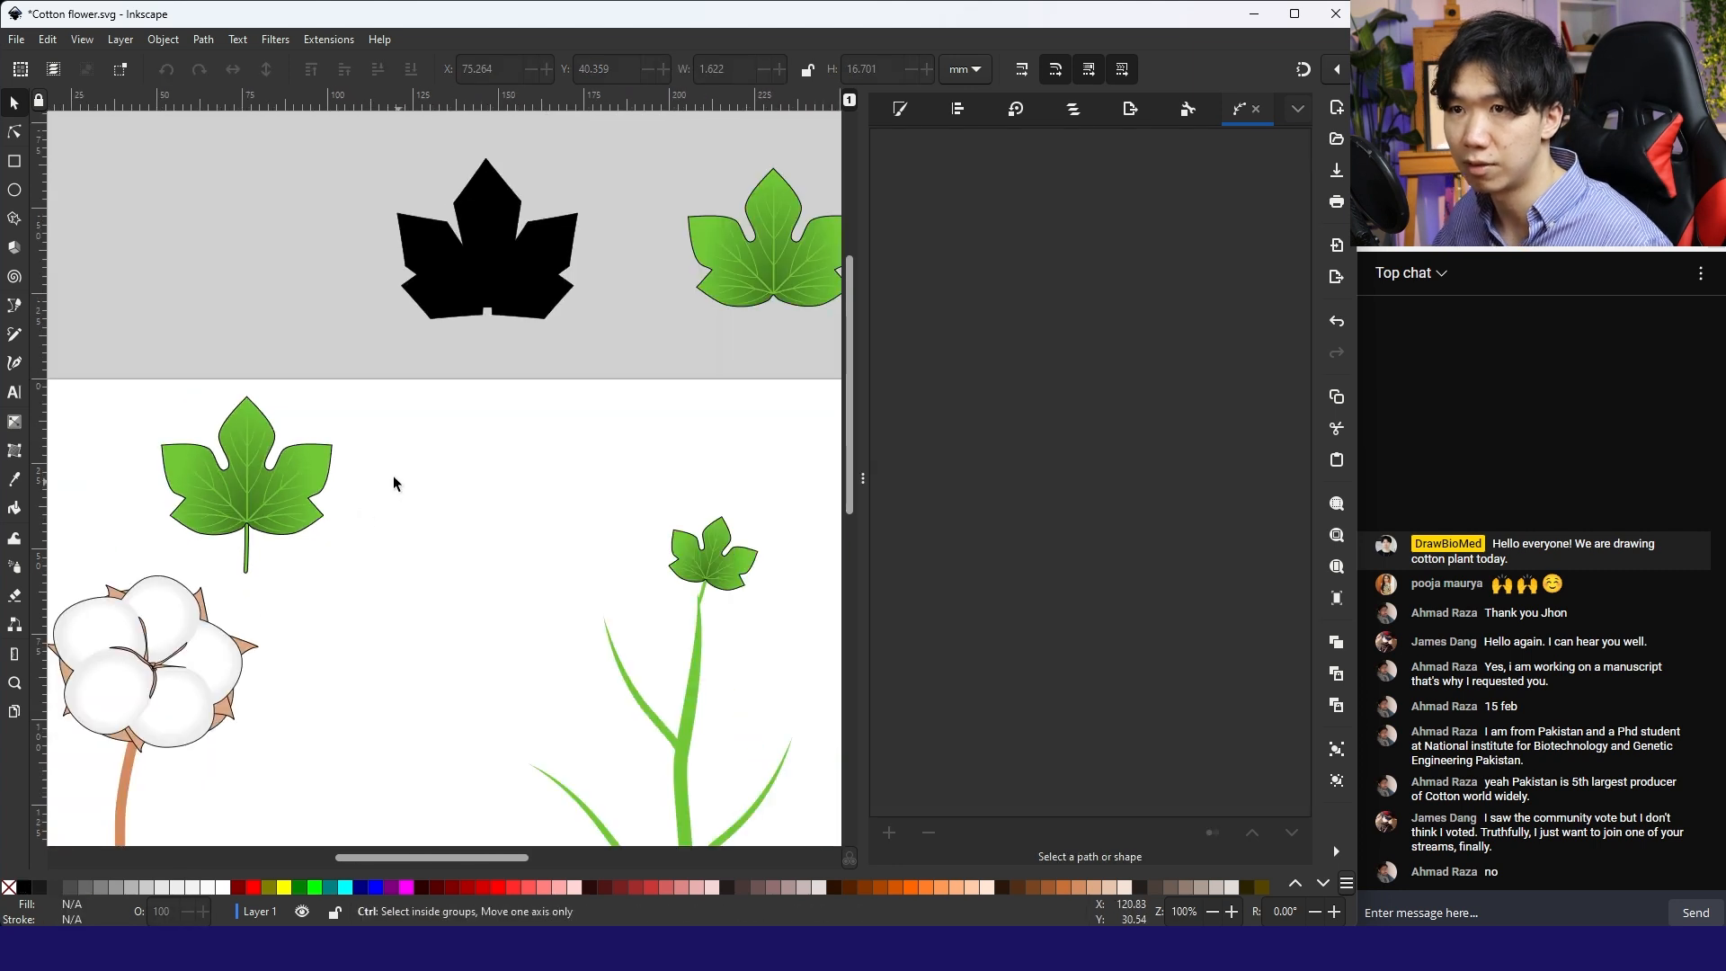
Step: Delete the small leaf sitting at the tip of the main stem
left_click_drag(405, 594, 357, 522)
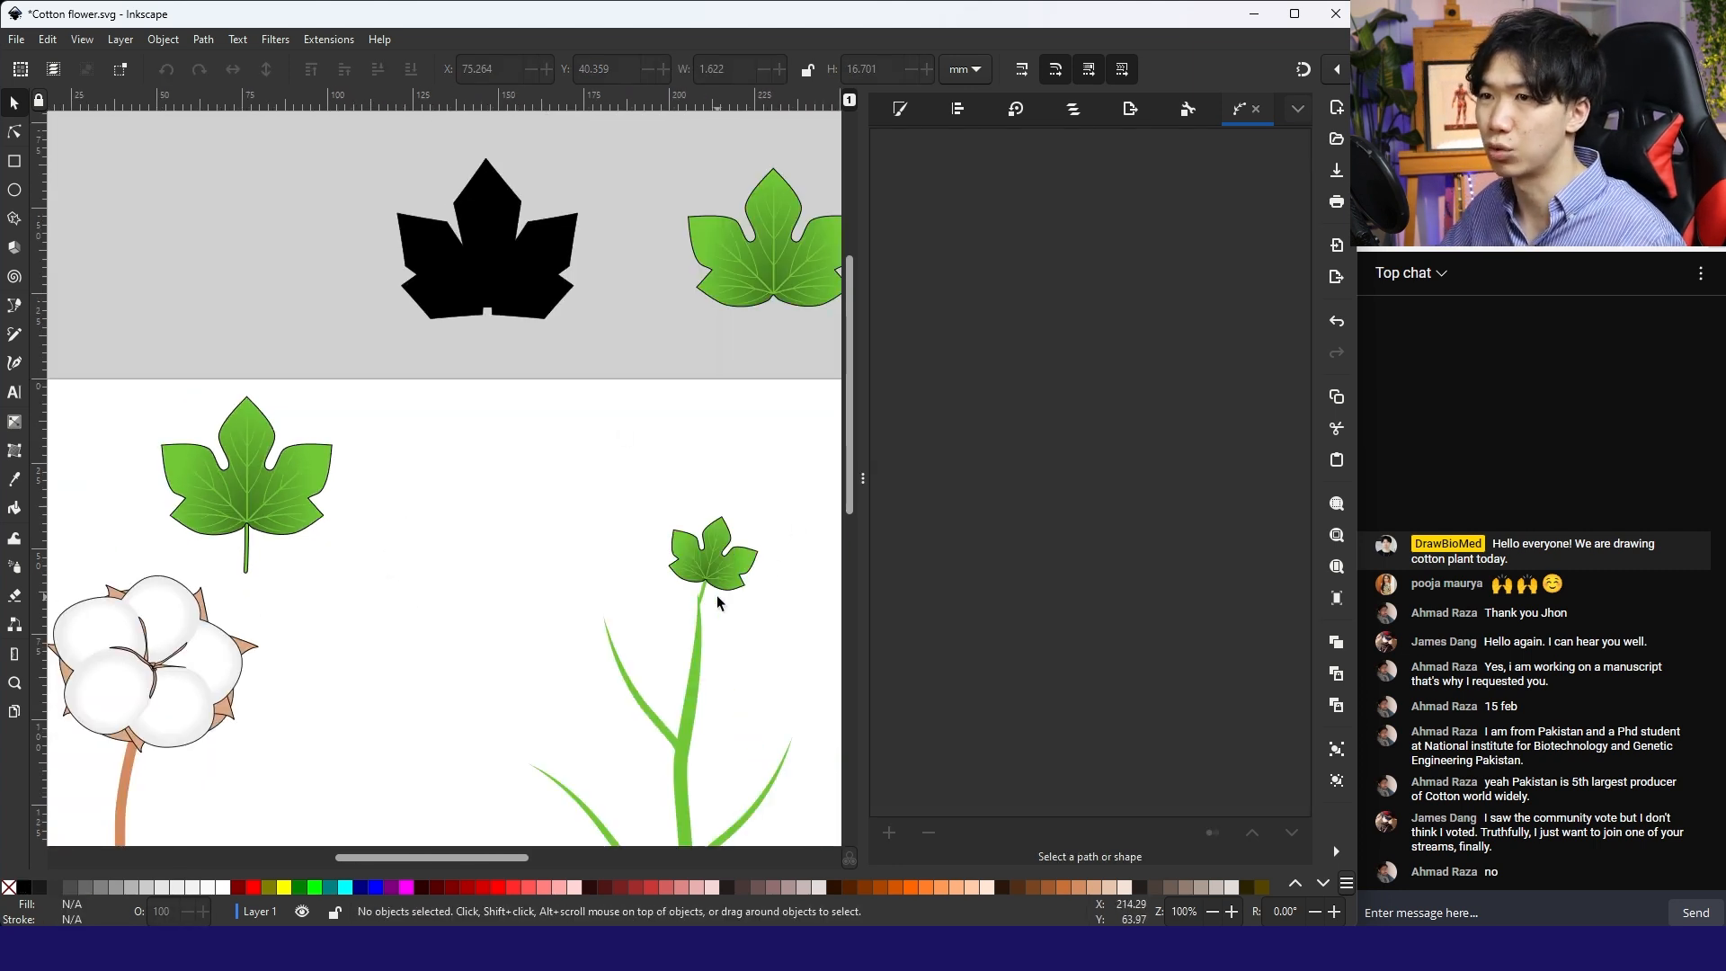
left_click_drag(662, 489, 814, 621)
key("Delete")
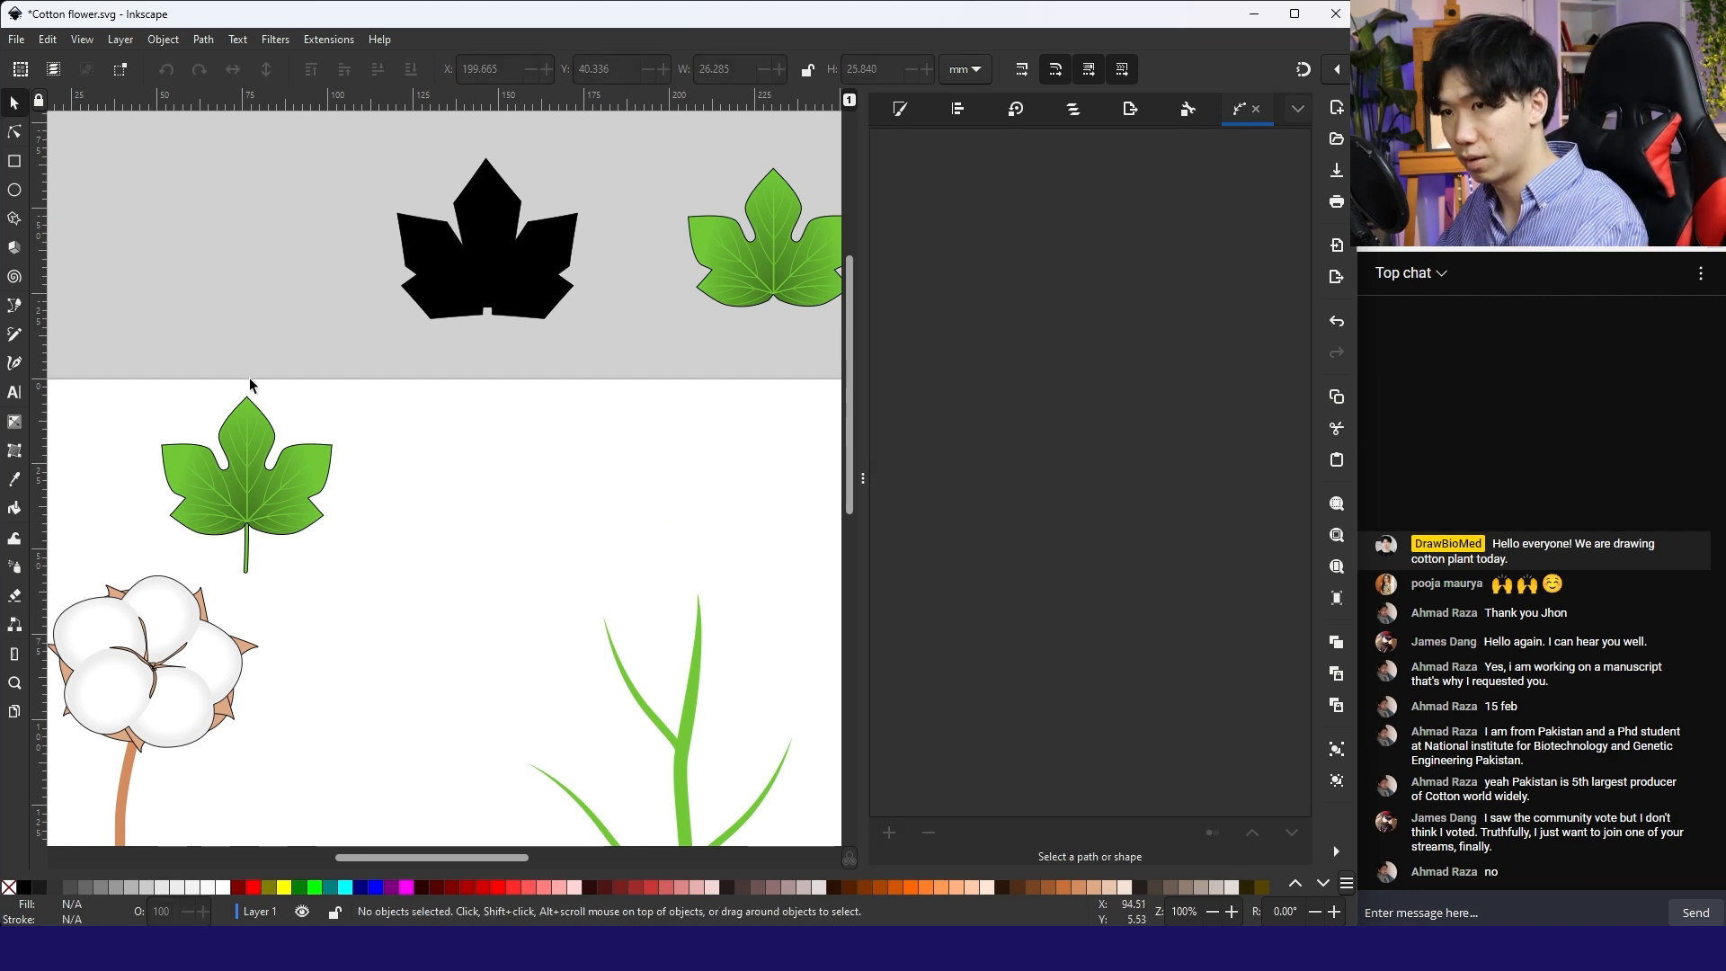
Step: Duplicate the outlined leaf with its stalk and place the copy at the main stem's tip
left_click_drag(139, 369, 385, 580)
key("ctrl+d")
left_click_drag(330, 486, 788, 518)
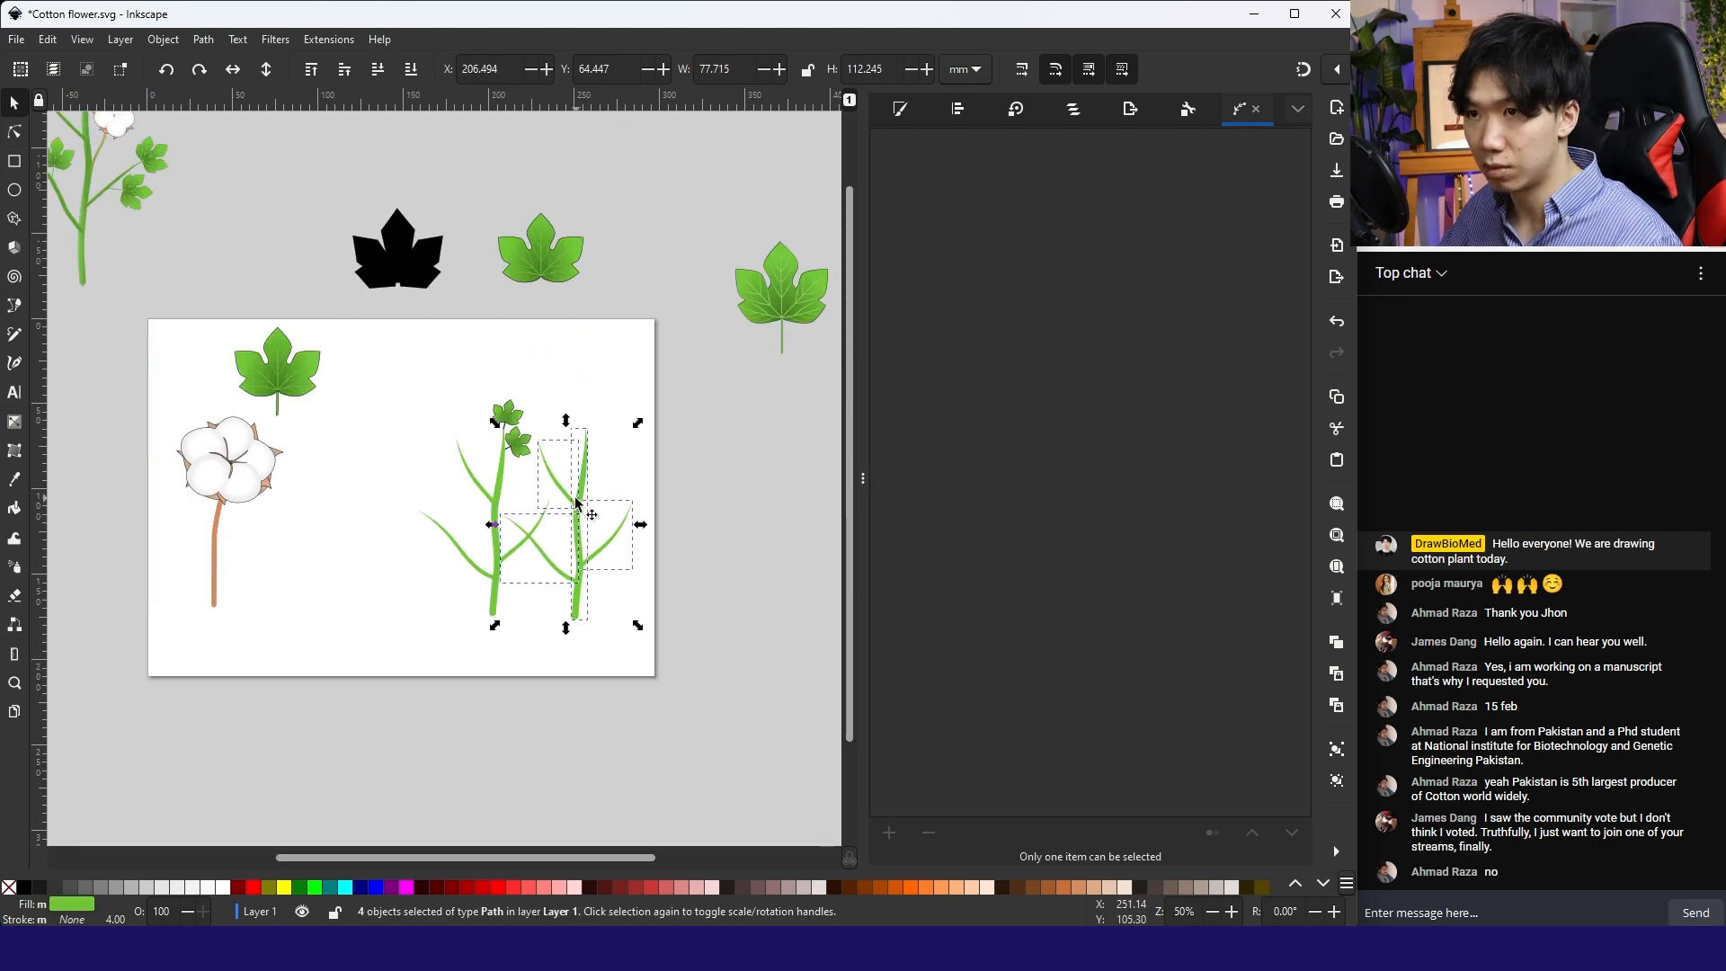
Step: Try Stroke to Path on the copied stem and branches moved off the page, and undo the attempt
left_click_drag(576, 502, 788, 552)
left_click(712, 441)
left_click_drag(706, 444, 790, 702)
key("3")
left_click(325, 582, "shift")
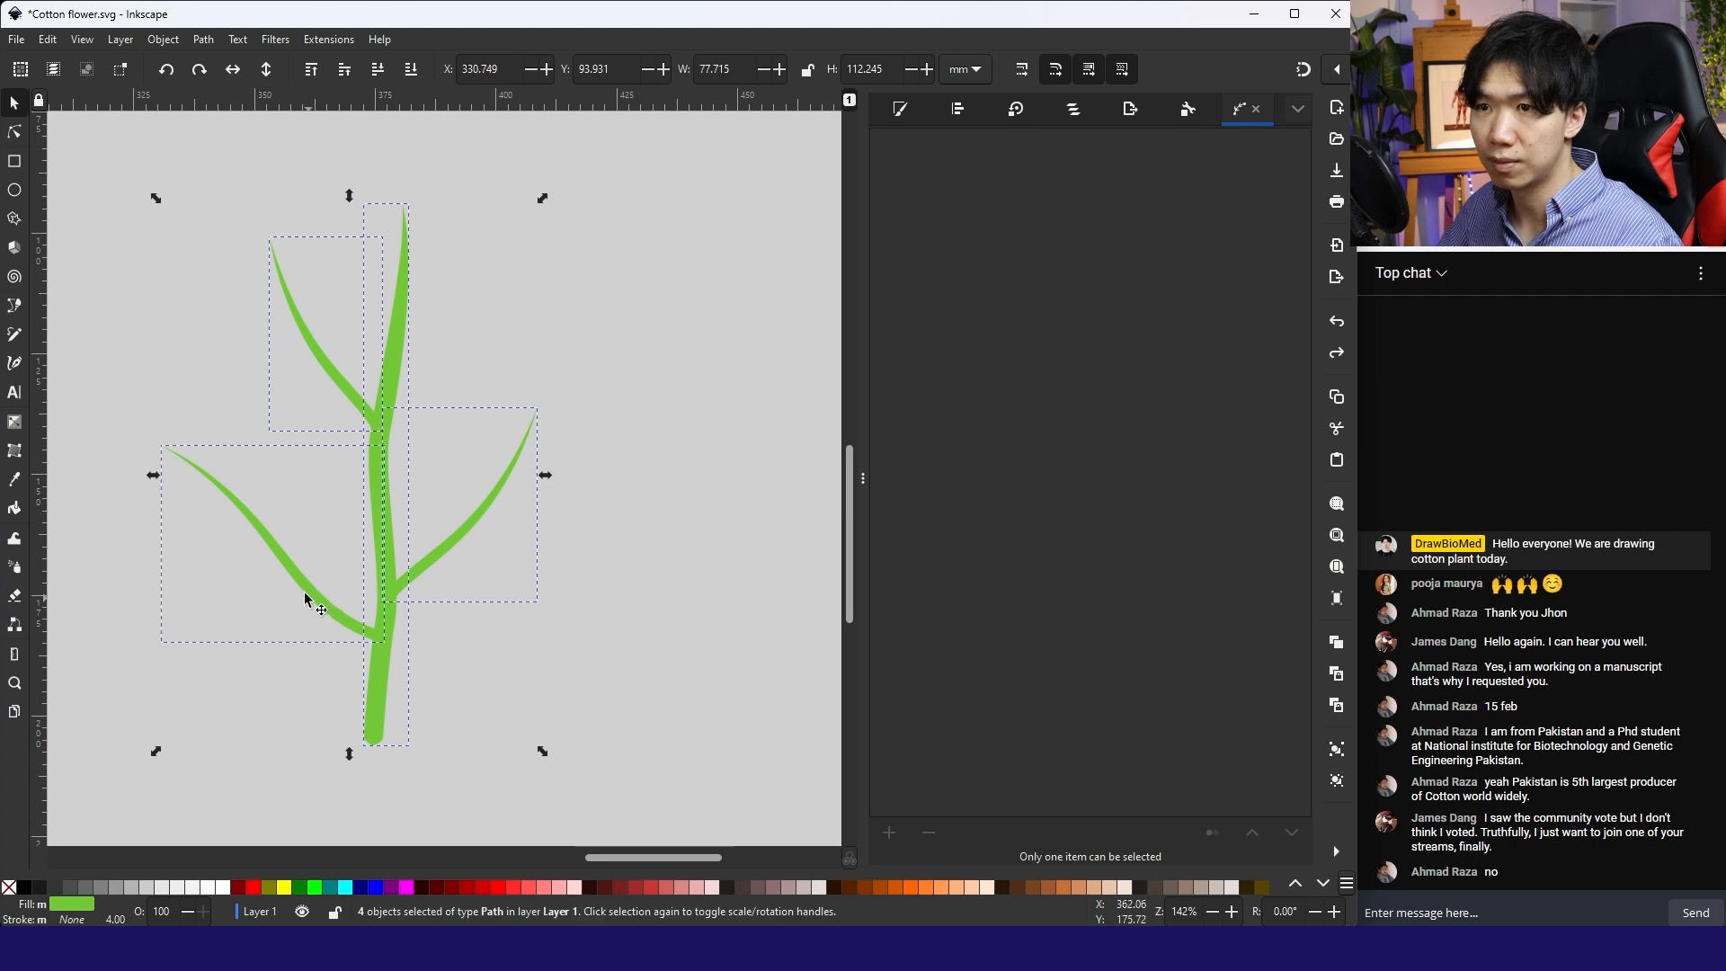
left_click(202, 39)
left_click(236, 81)
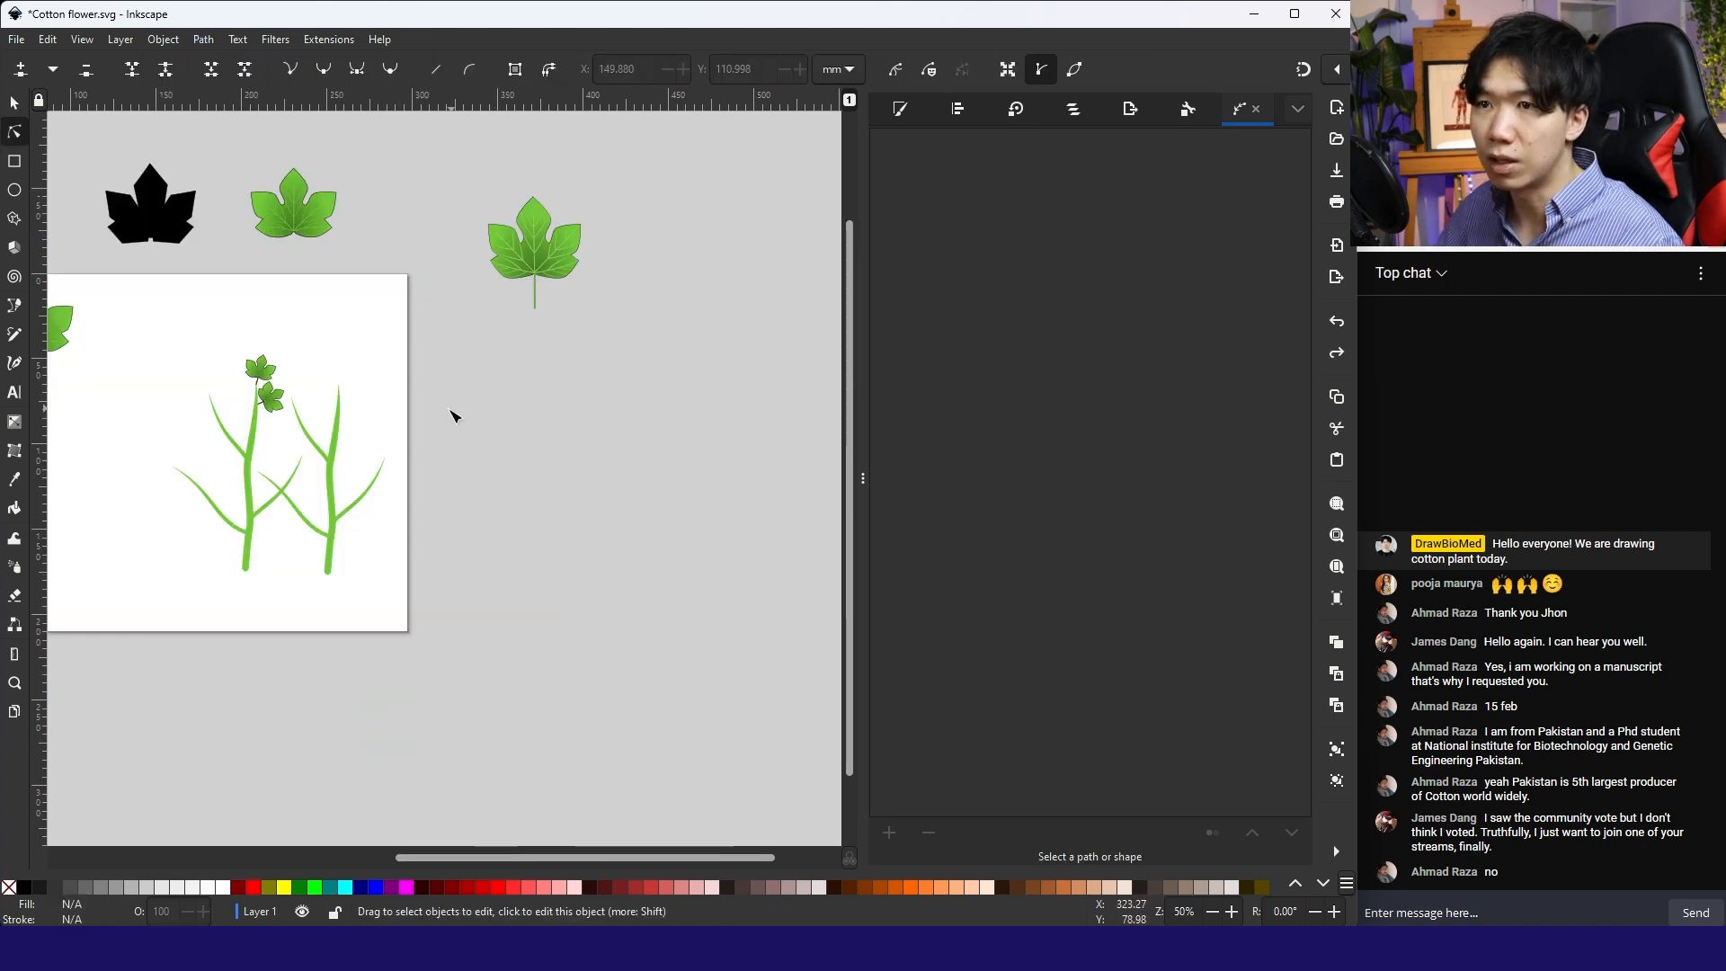
key("ctrl+z")
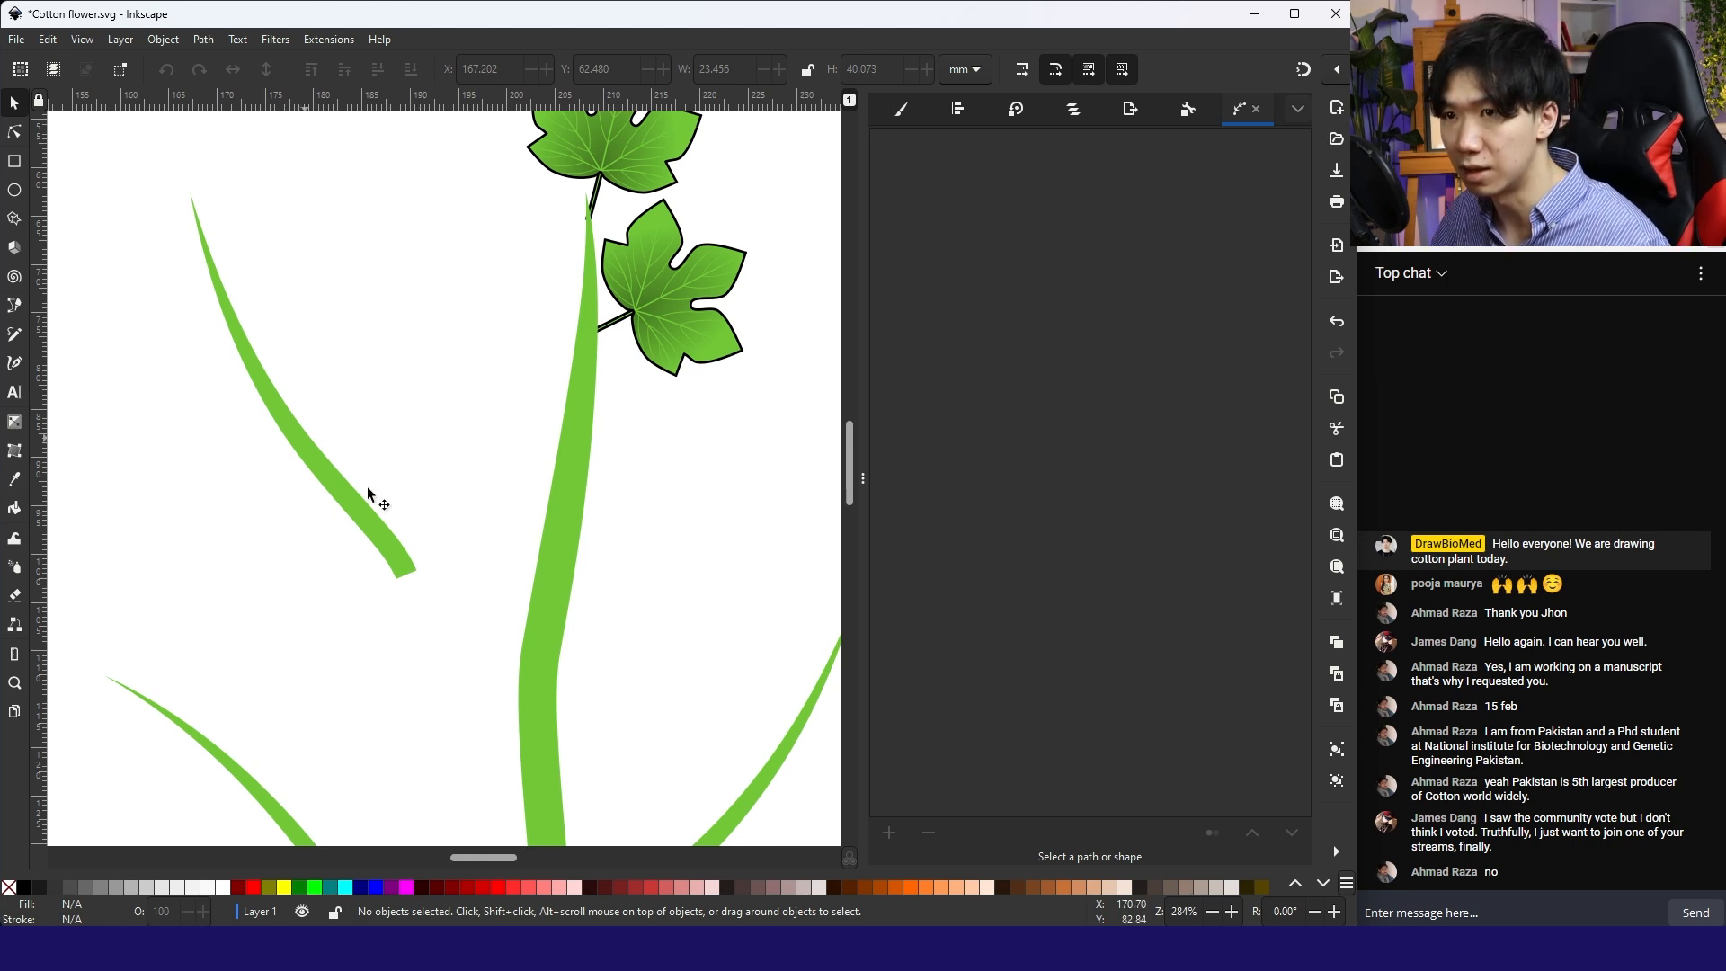
Step: Set the detached upper-left branch's Taper stroke start offset to 0.1 to round its base
scroll(406, 539, "down", 1)
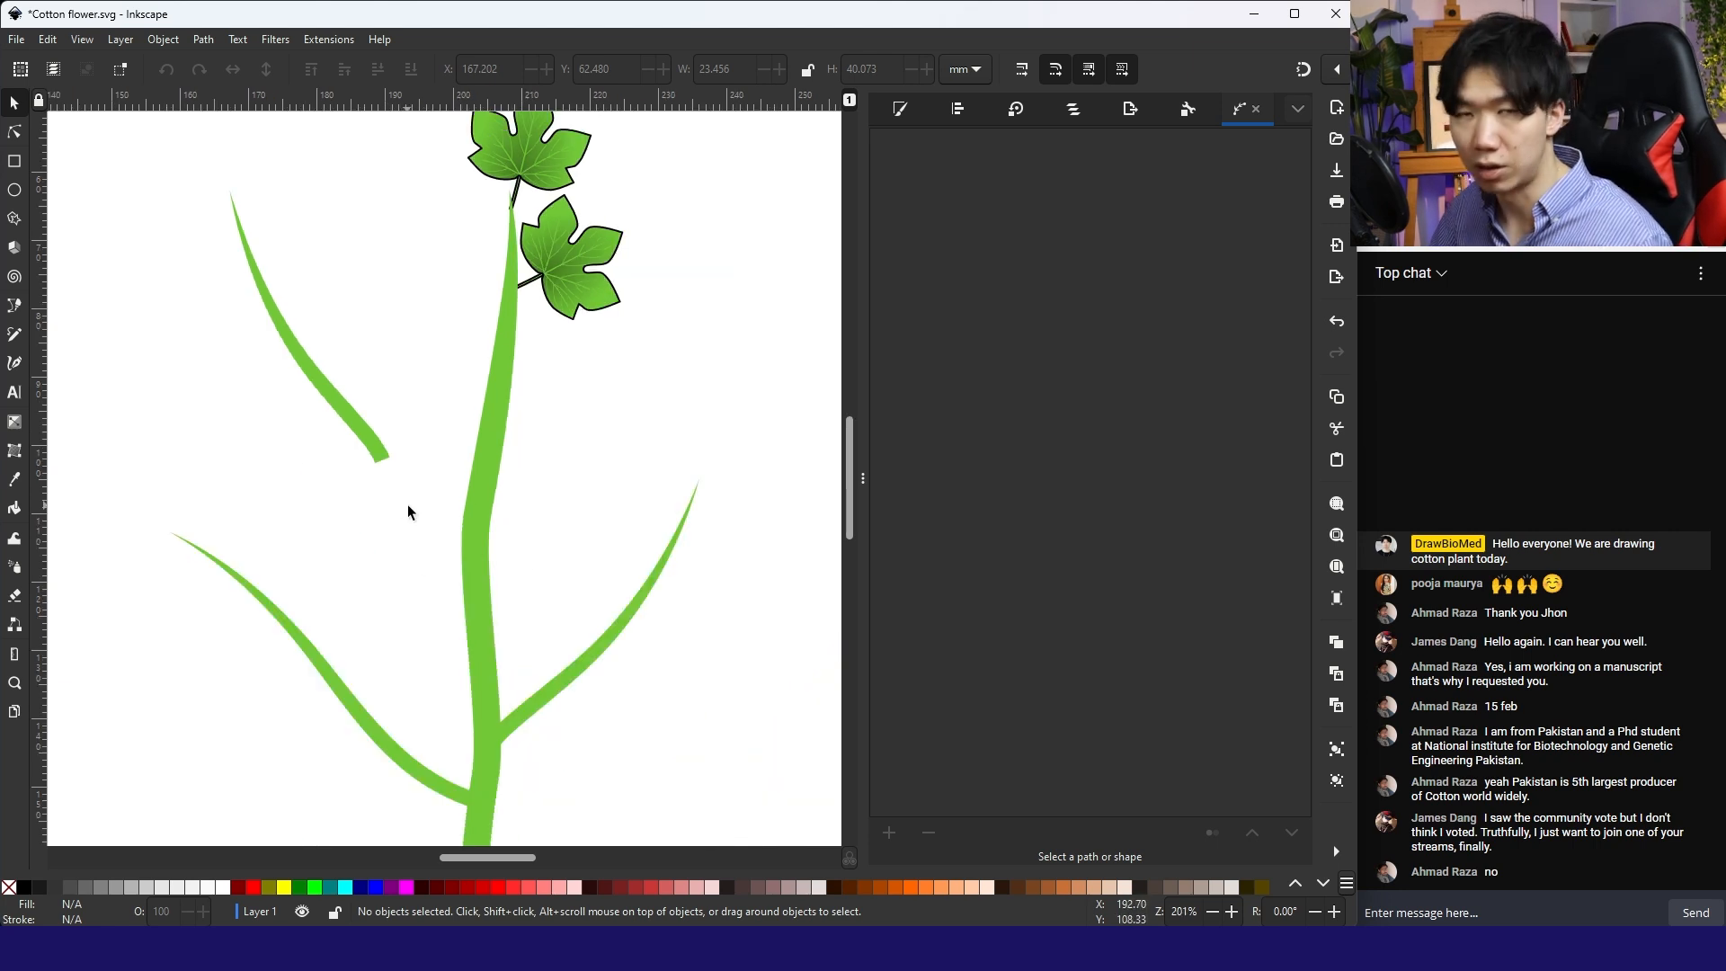
left_click(375, 448)
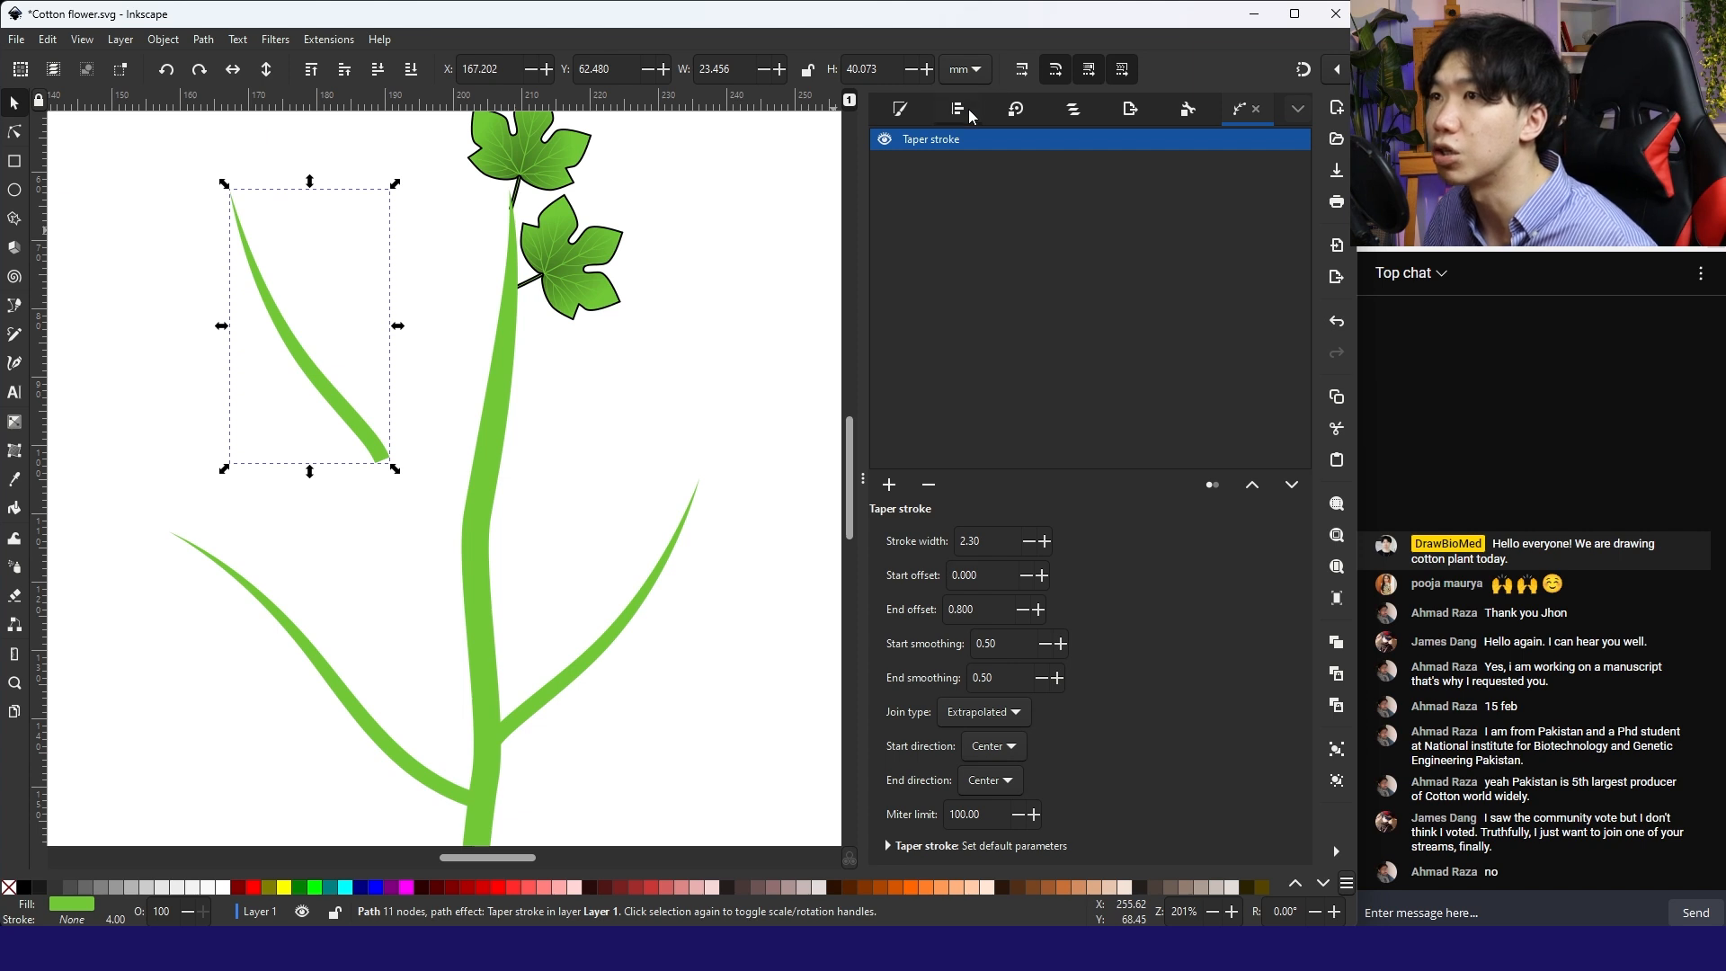
left_click(903, 109)
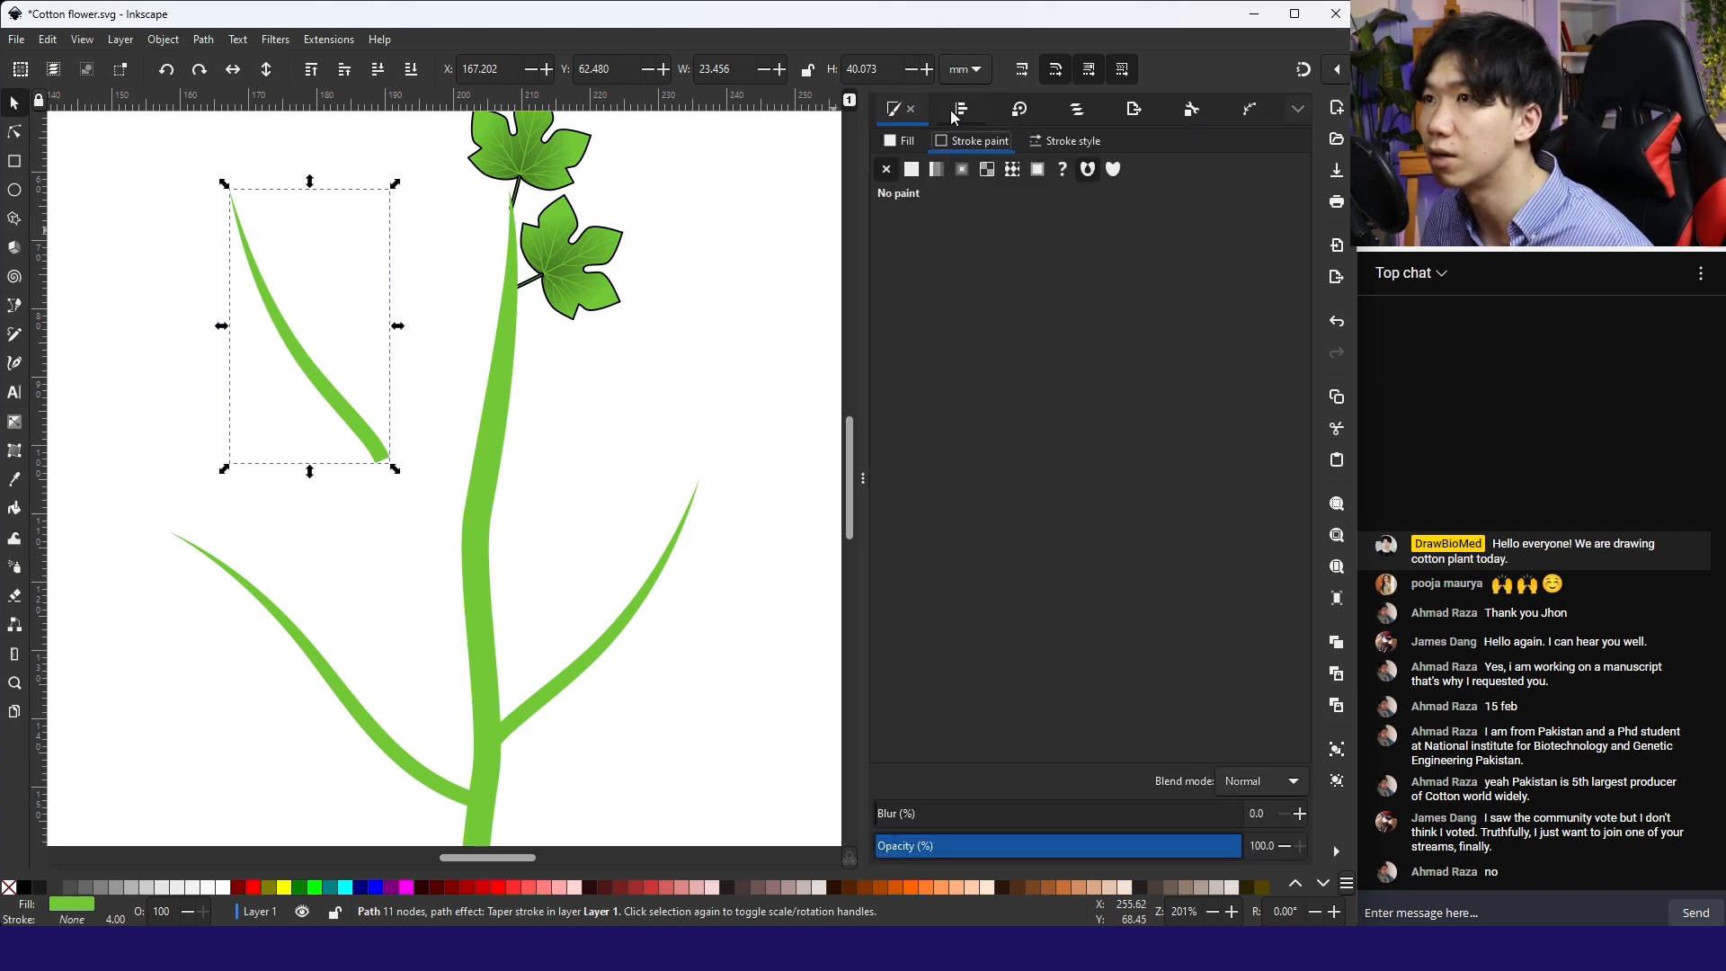
left_click(1250, 108)
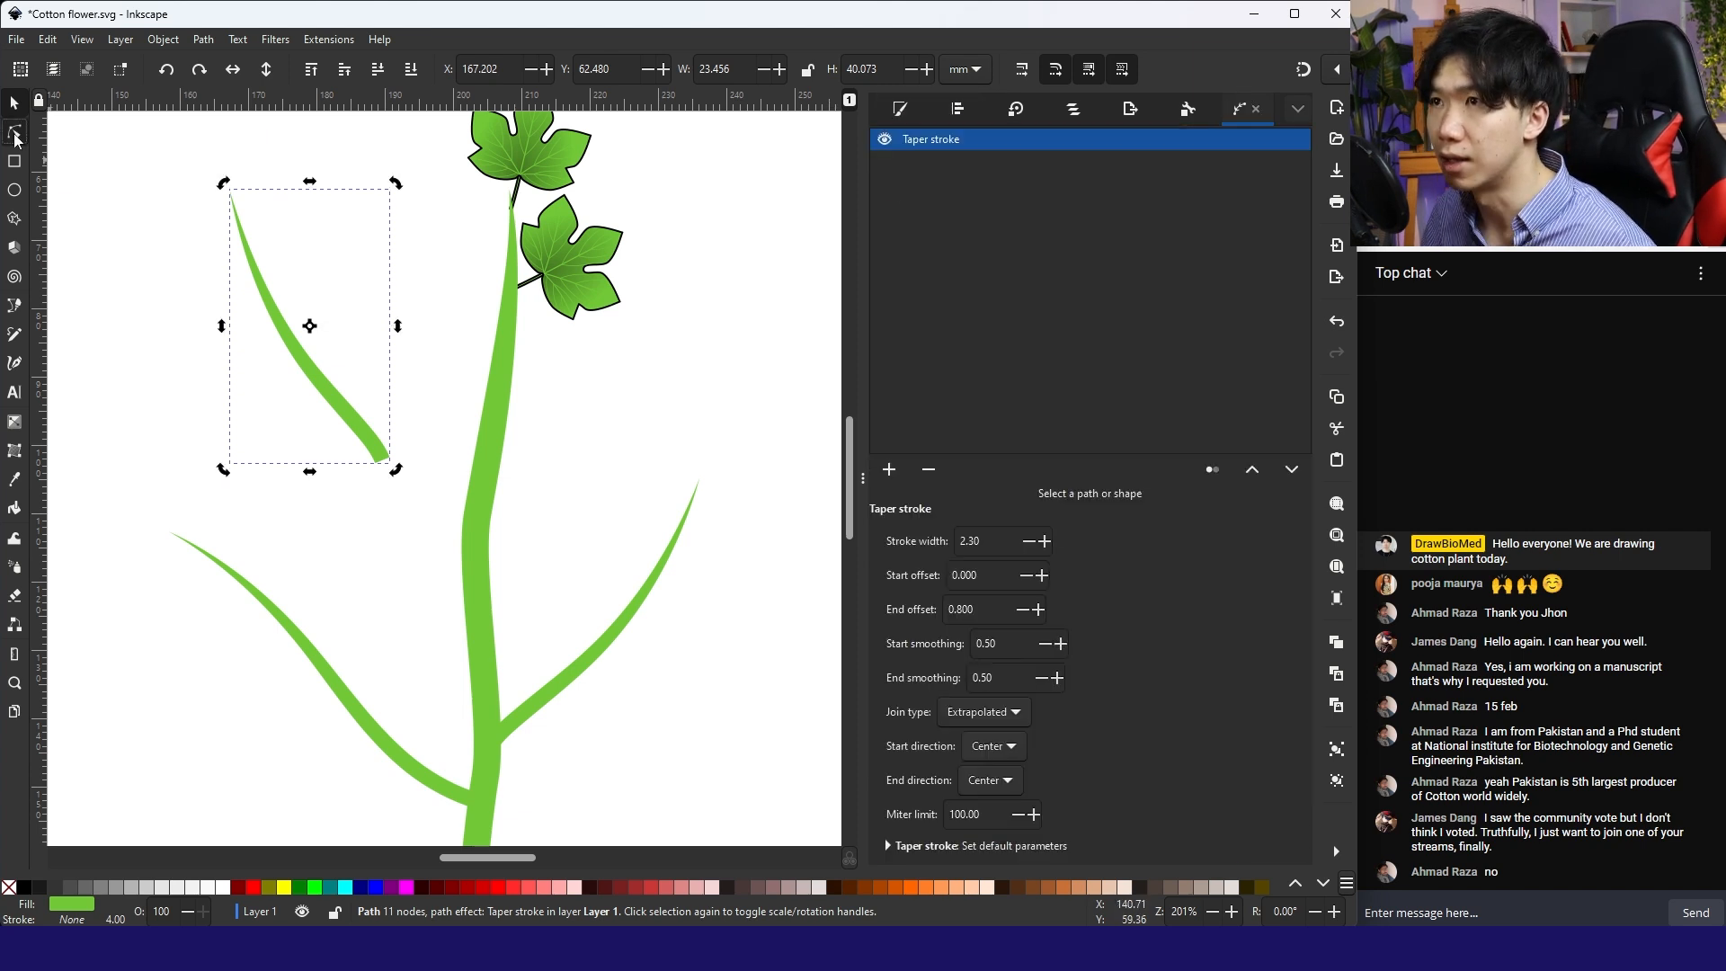
left_click(15, 132)
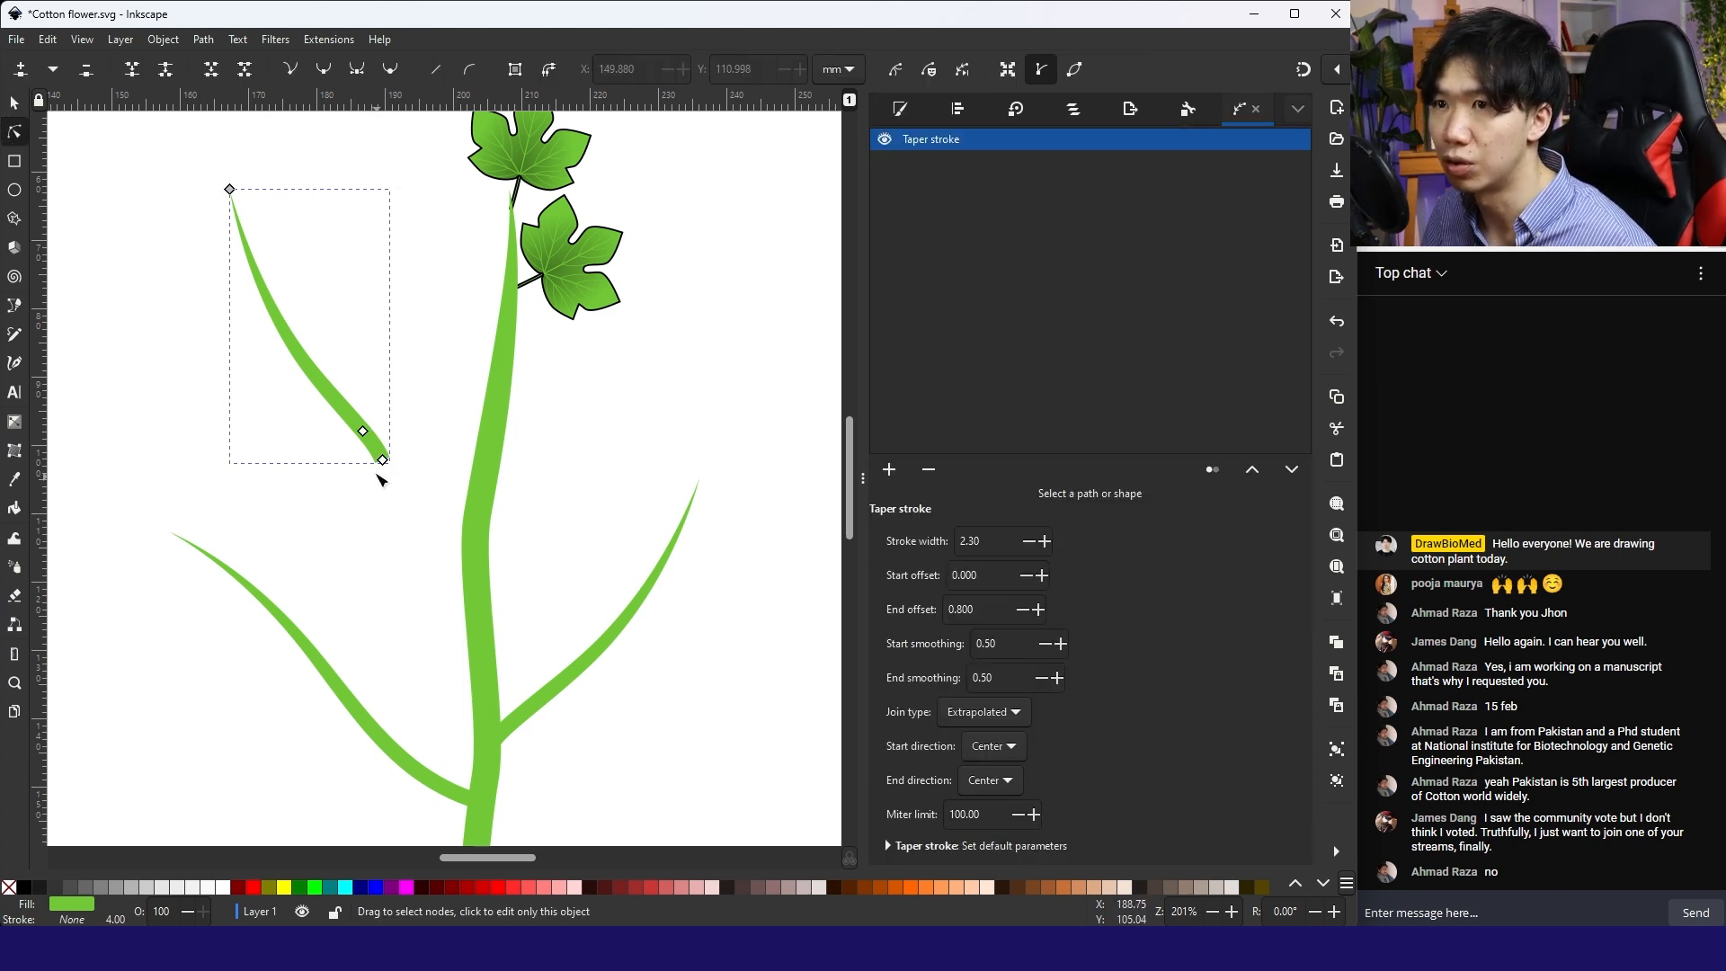
scroll(373, 471, "up", 3)
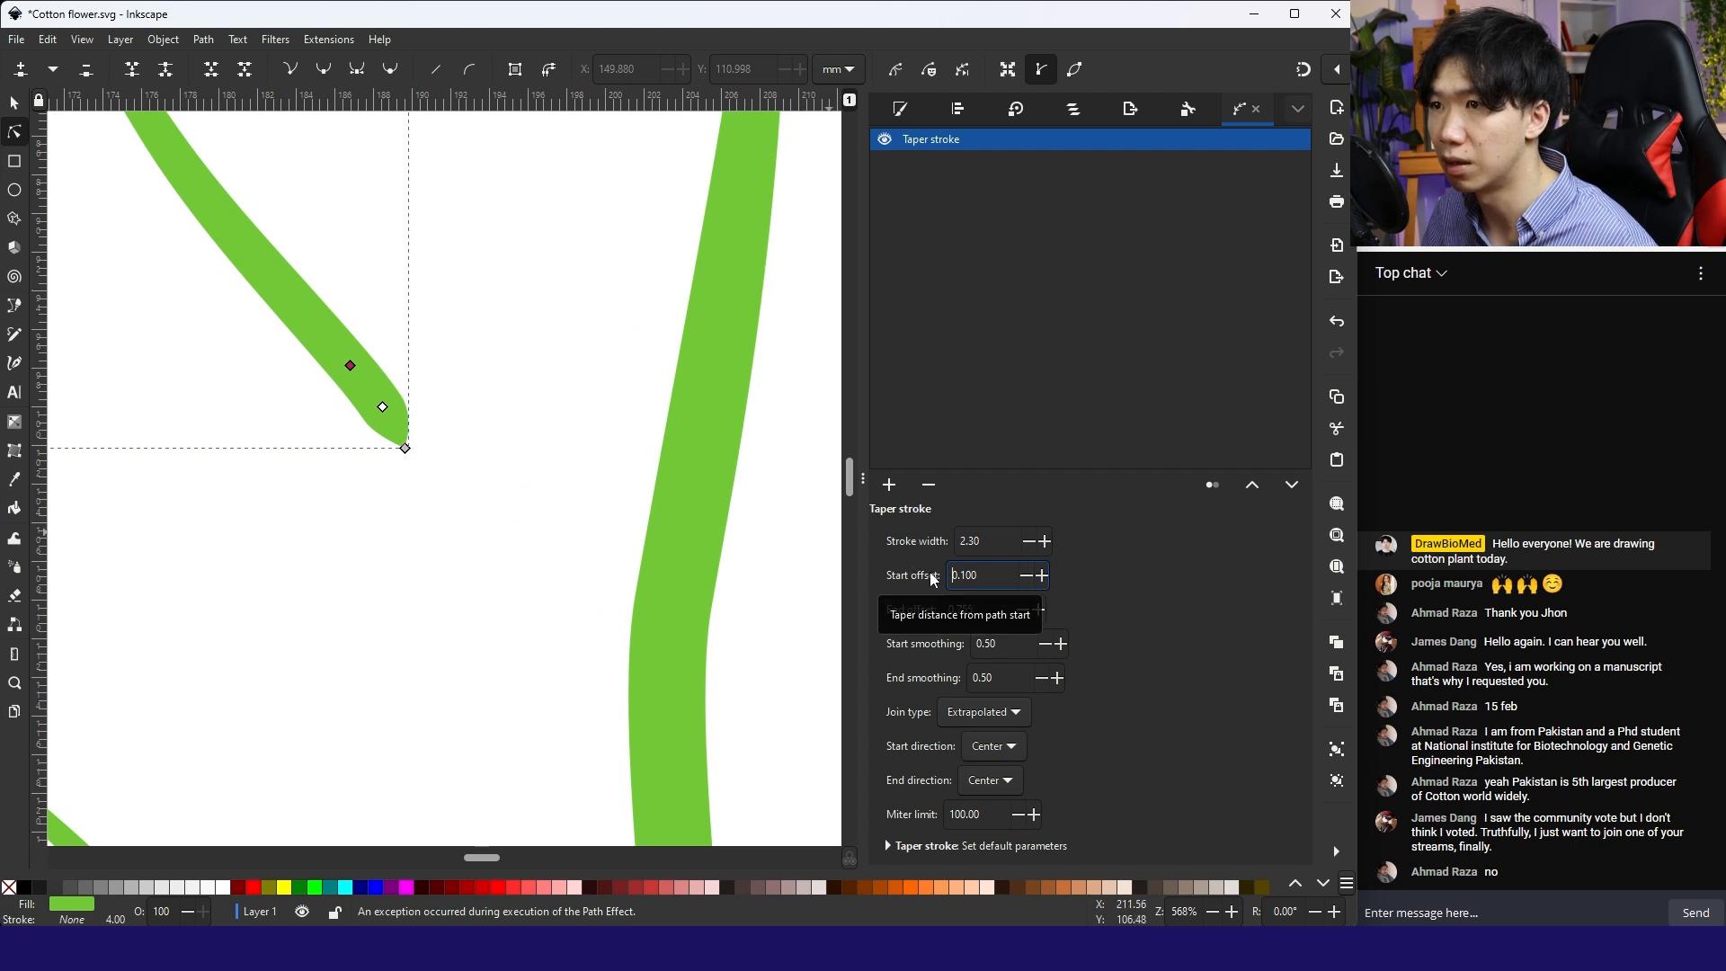
left_click(1023, 575)
left_click(1042, 574)
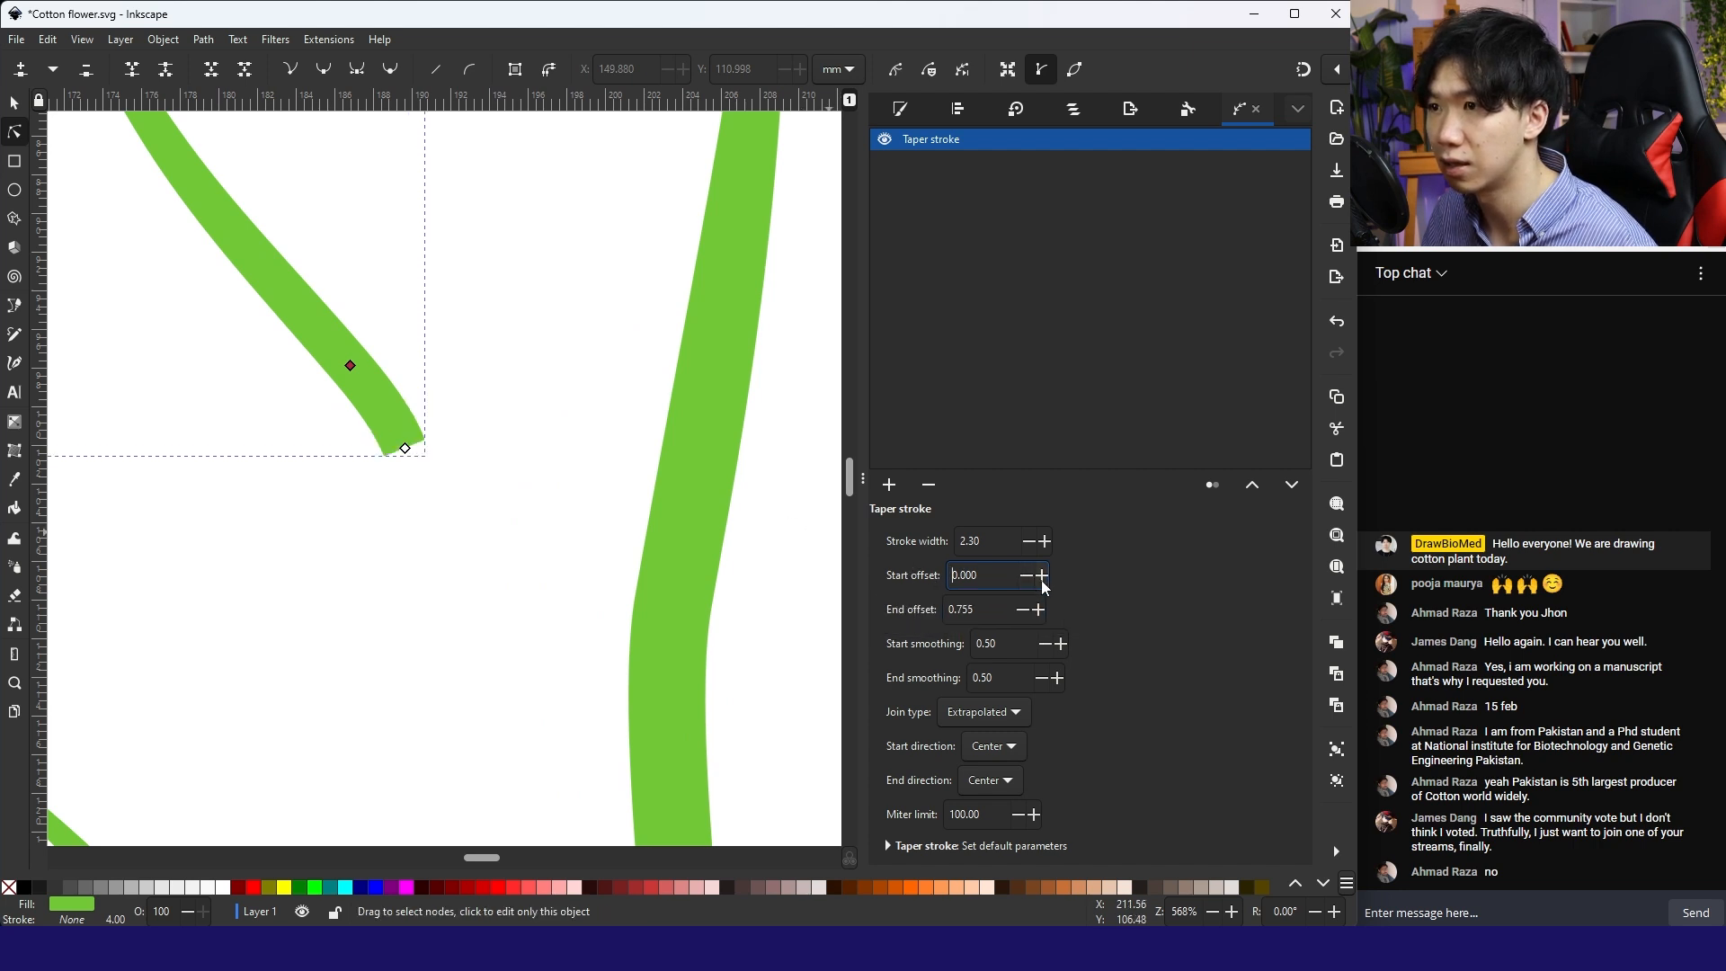
left_click(404, 448)
left_click(447, 398)
Step: Set the Taper stroke start offset to 0.1 on the right branch and on the lower-left branch
scroll(485, 363, "down", 3)
left_click(564, 678)
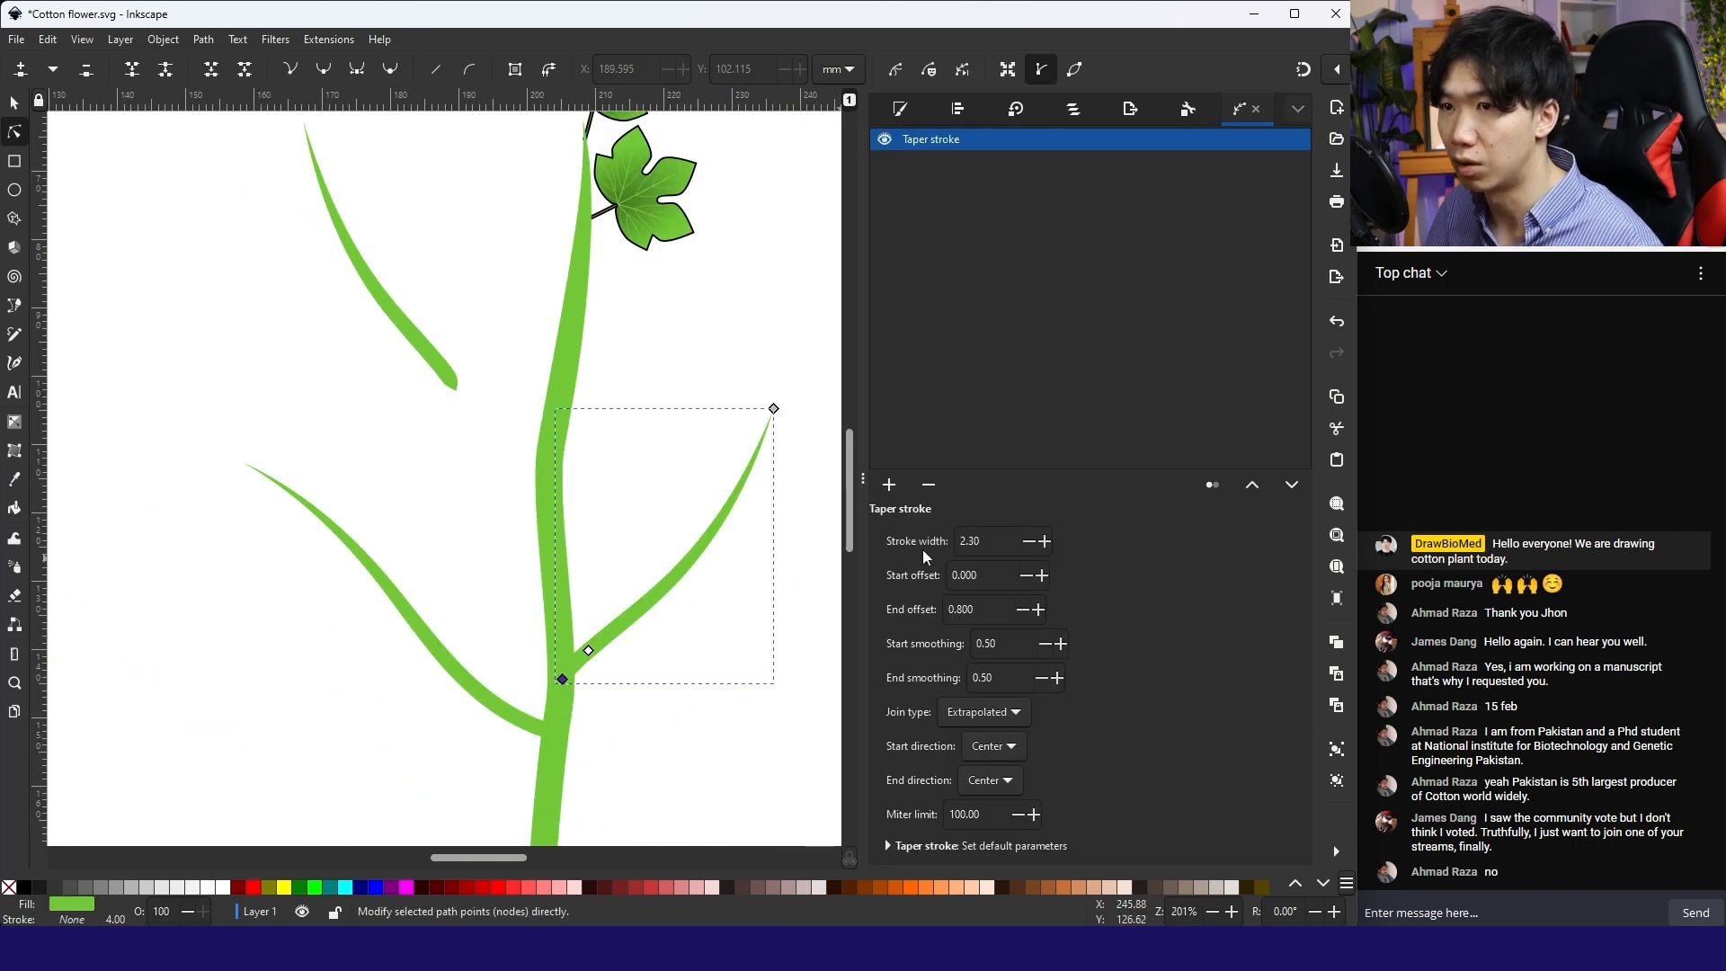
scroll(704, 649, "down", 5)
scroll(703, 649, "up", 4)
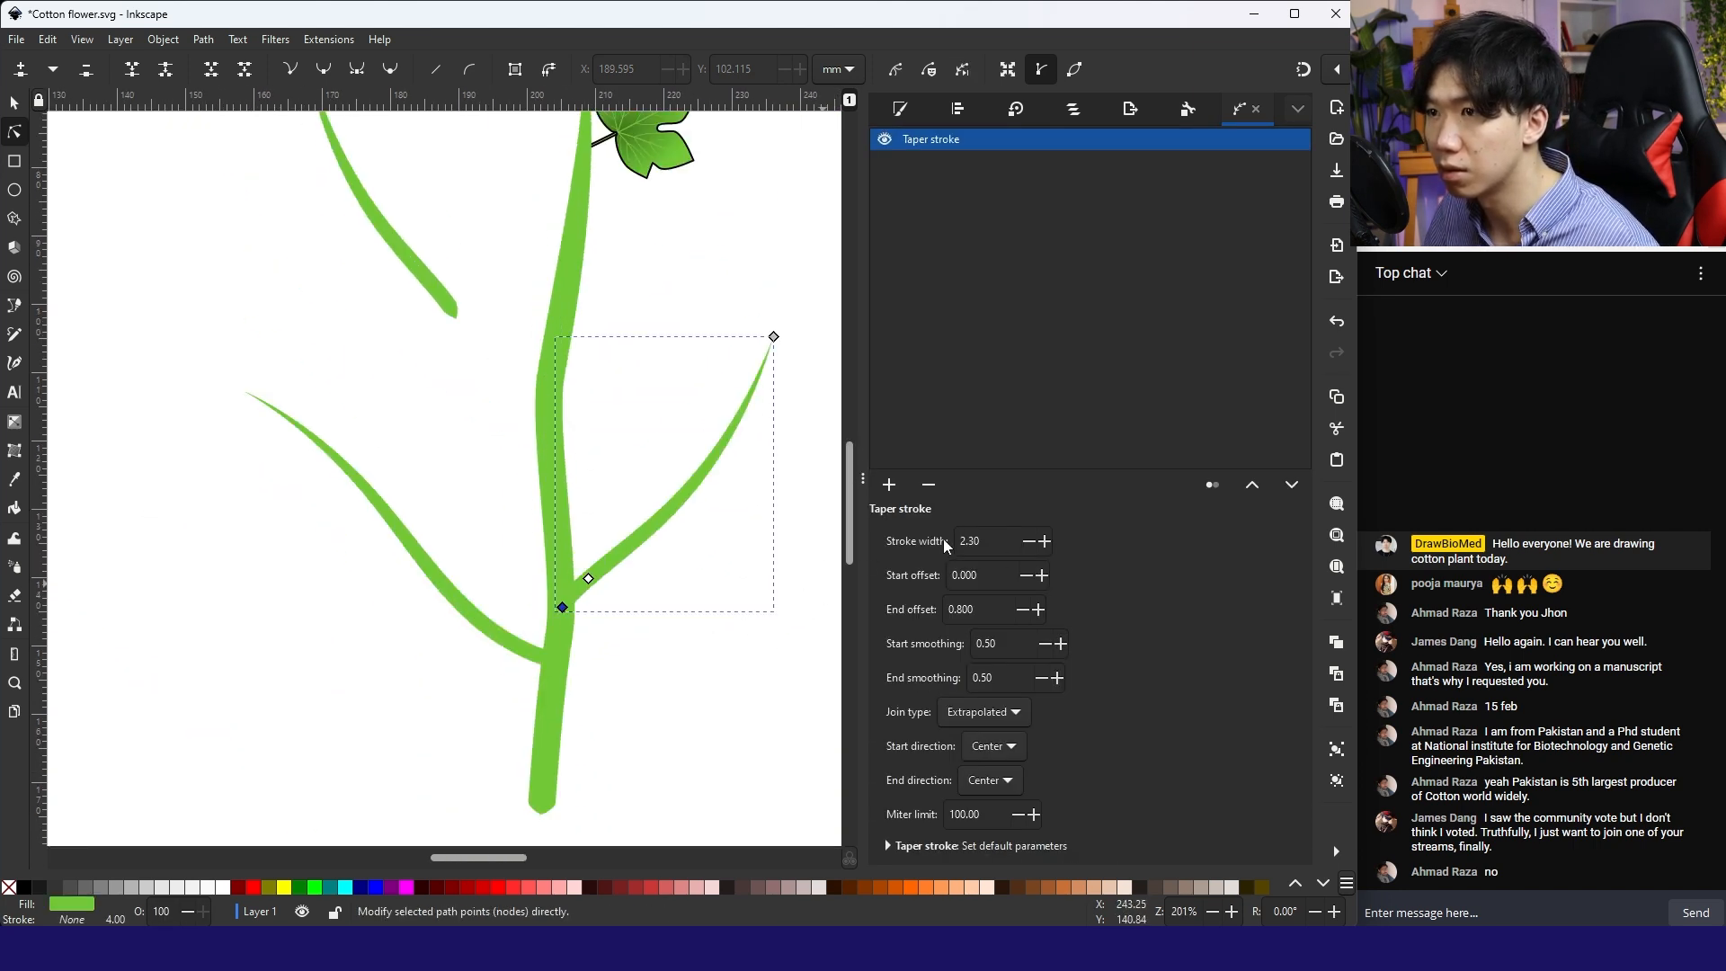
left_click(1043, 574)
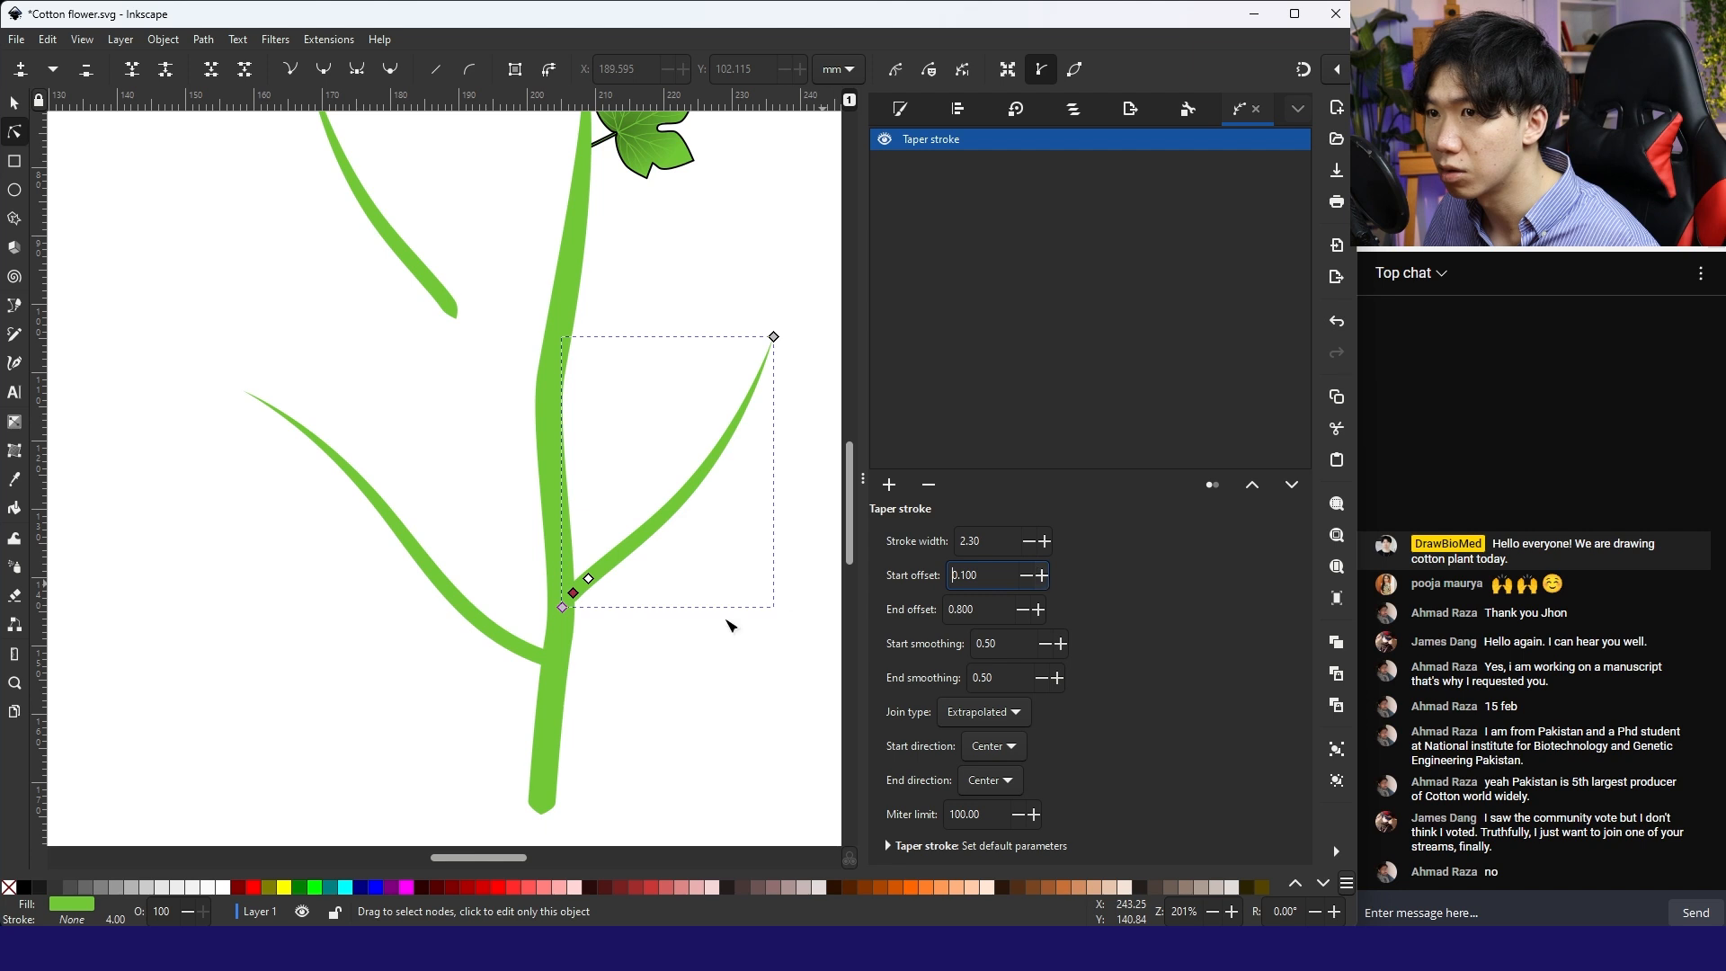
left_click(528, 651)
left_click(1043, 574)
Step: Move the copied stem and branches off the page to the right and apply Stroke to Path to them
scroll(528, 436, "down", 2)
left_click_drag(758, 439, 801, 437)
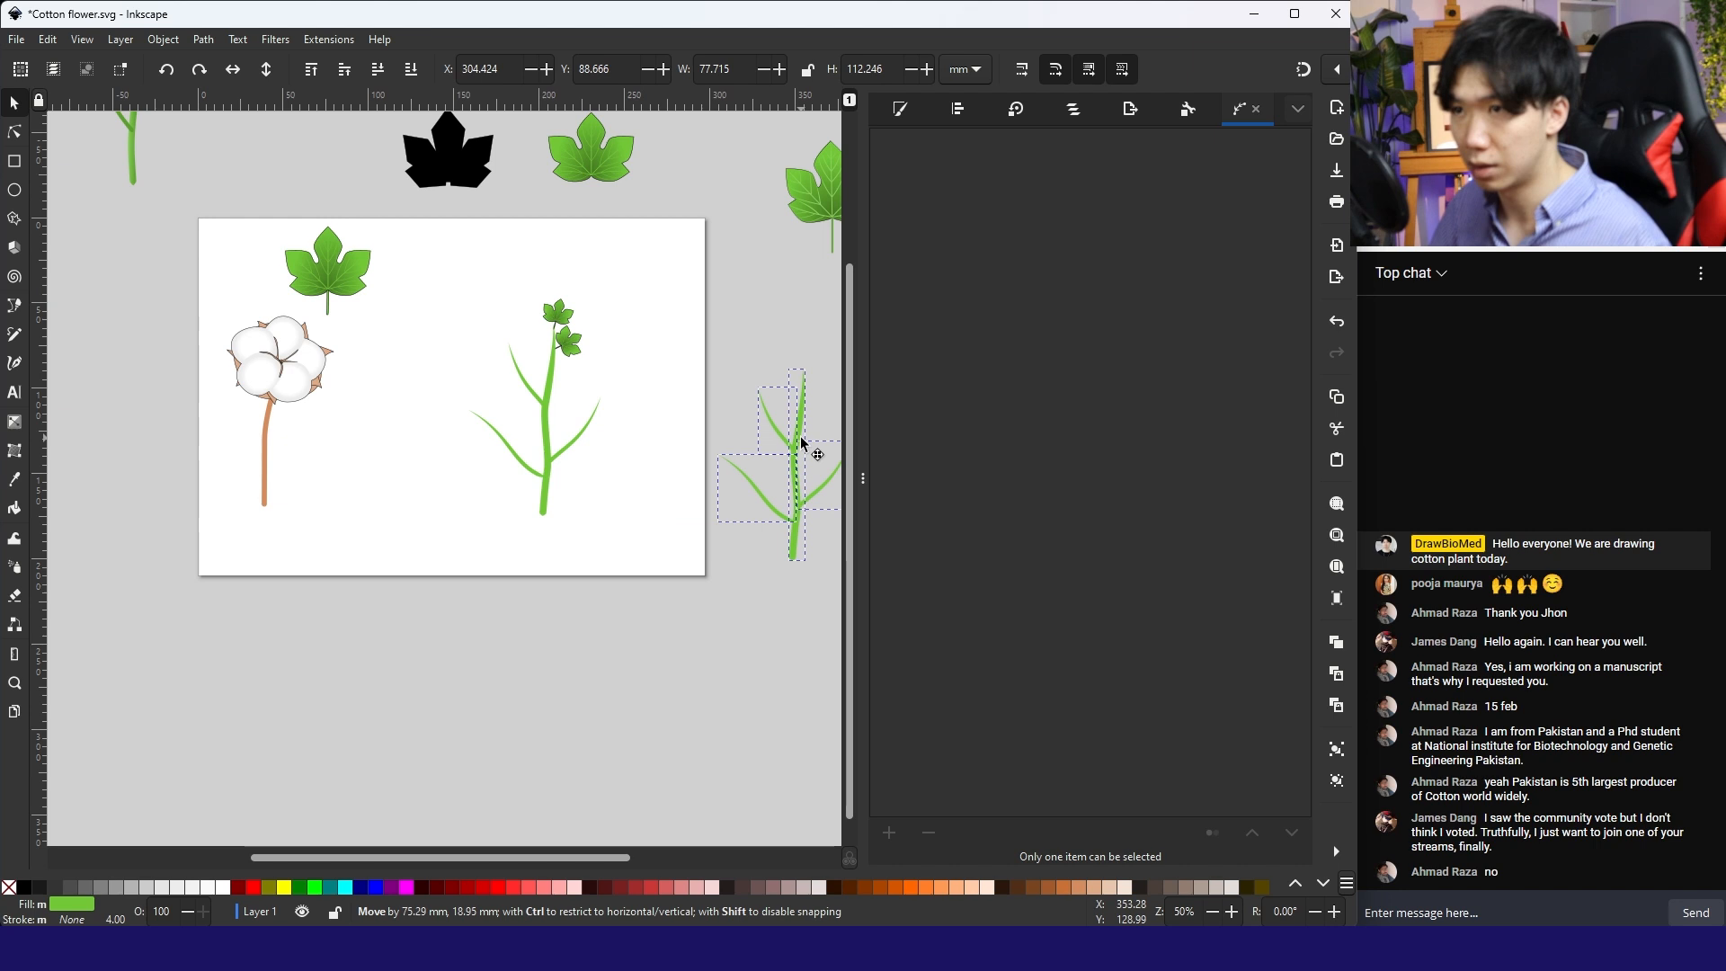
left_click_drag(782, 533, 630, 543)
scroll(631, 542, "up", 2)
left_click_drag(653, 482, 686, 483)
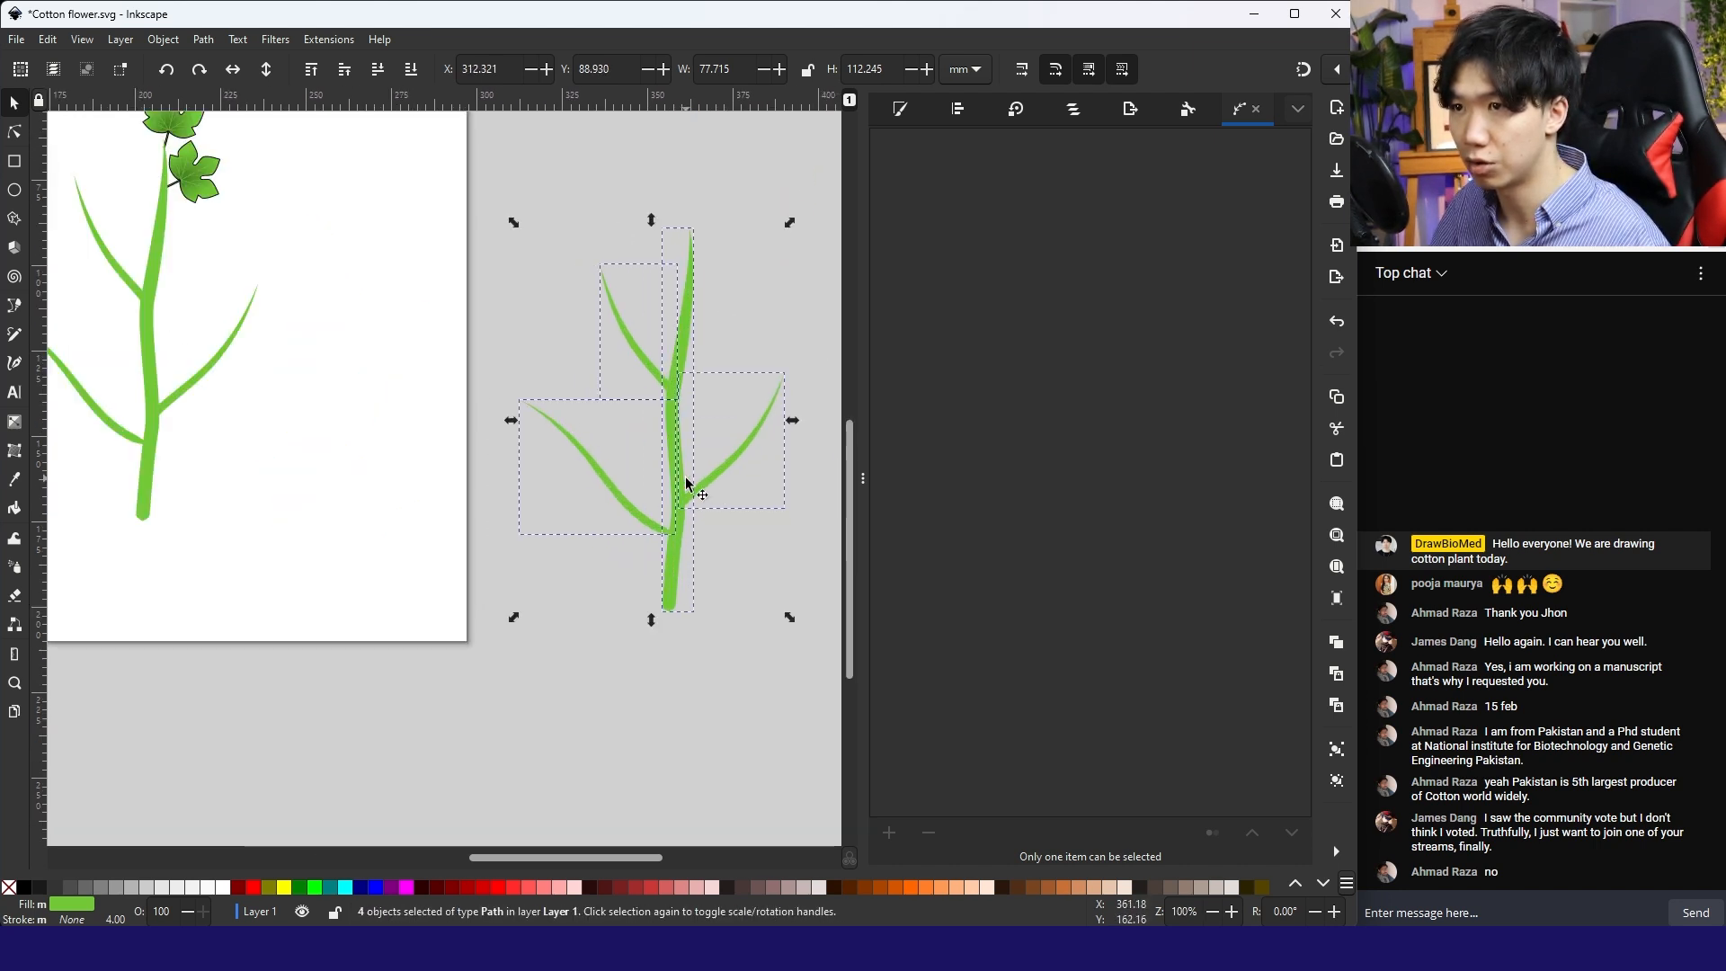
left_click(203, 39)
left_click(227, 83)
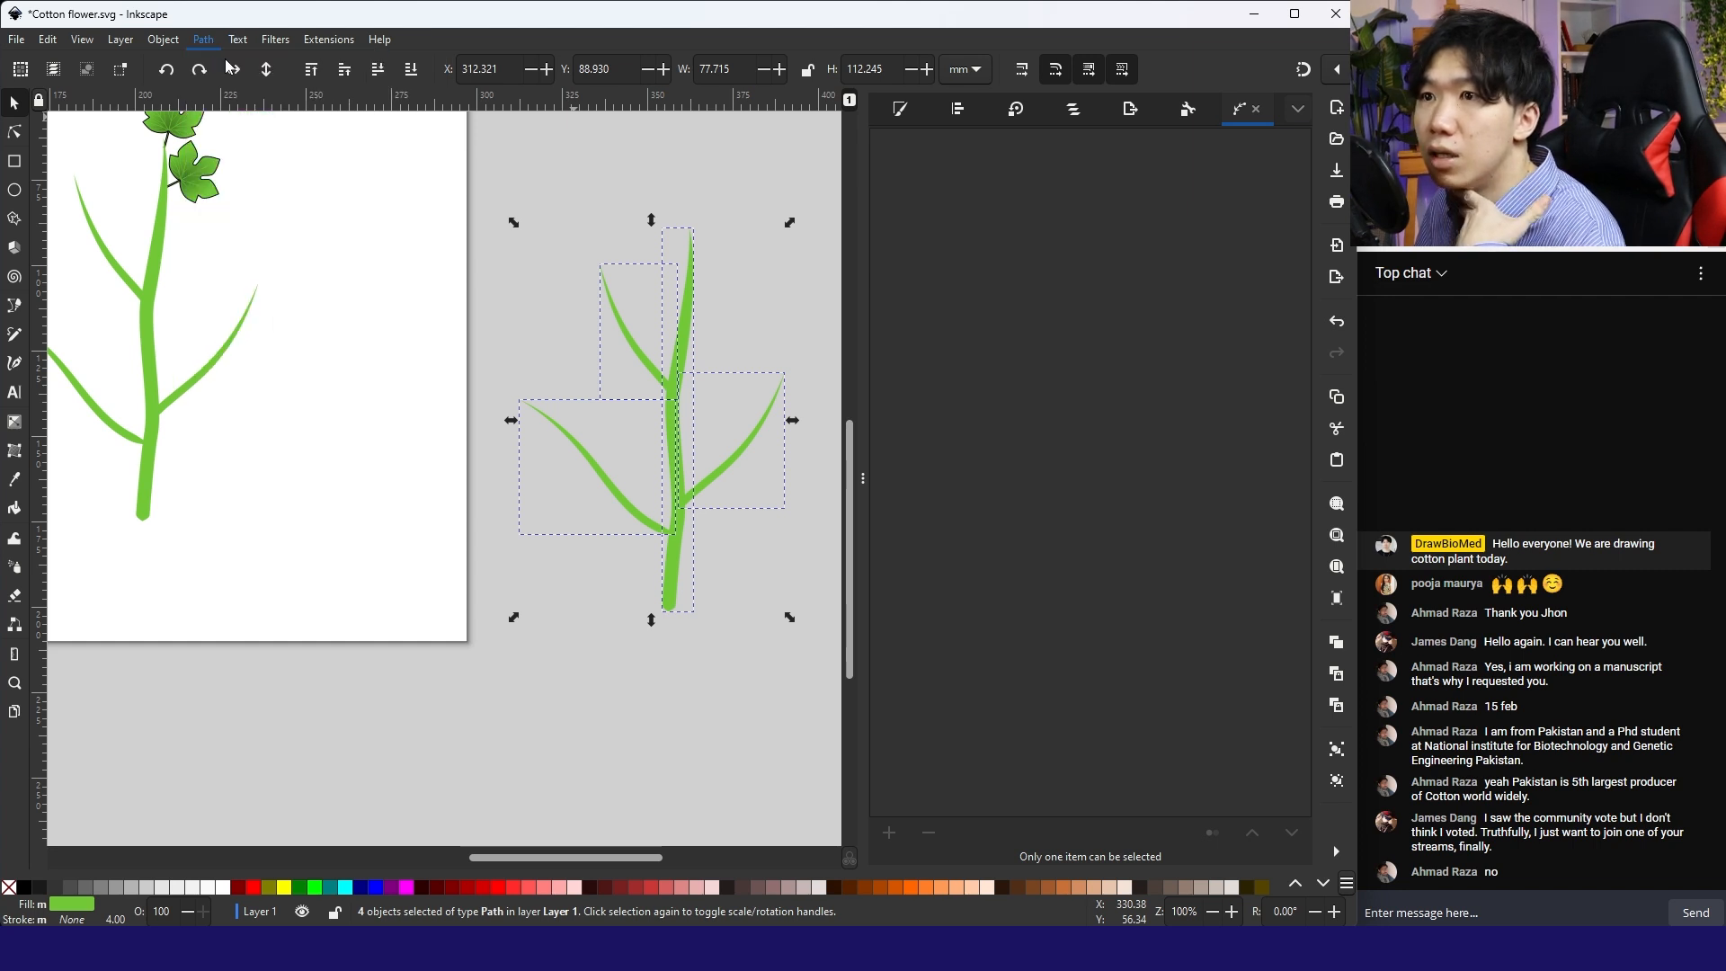
Step: Give the converted stem and branches off the page a black outline with a stroke width of 0.25 mm
scroll(1043, 888, "down", 5)
left_click(1033, 888)
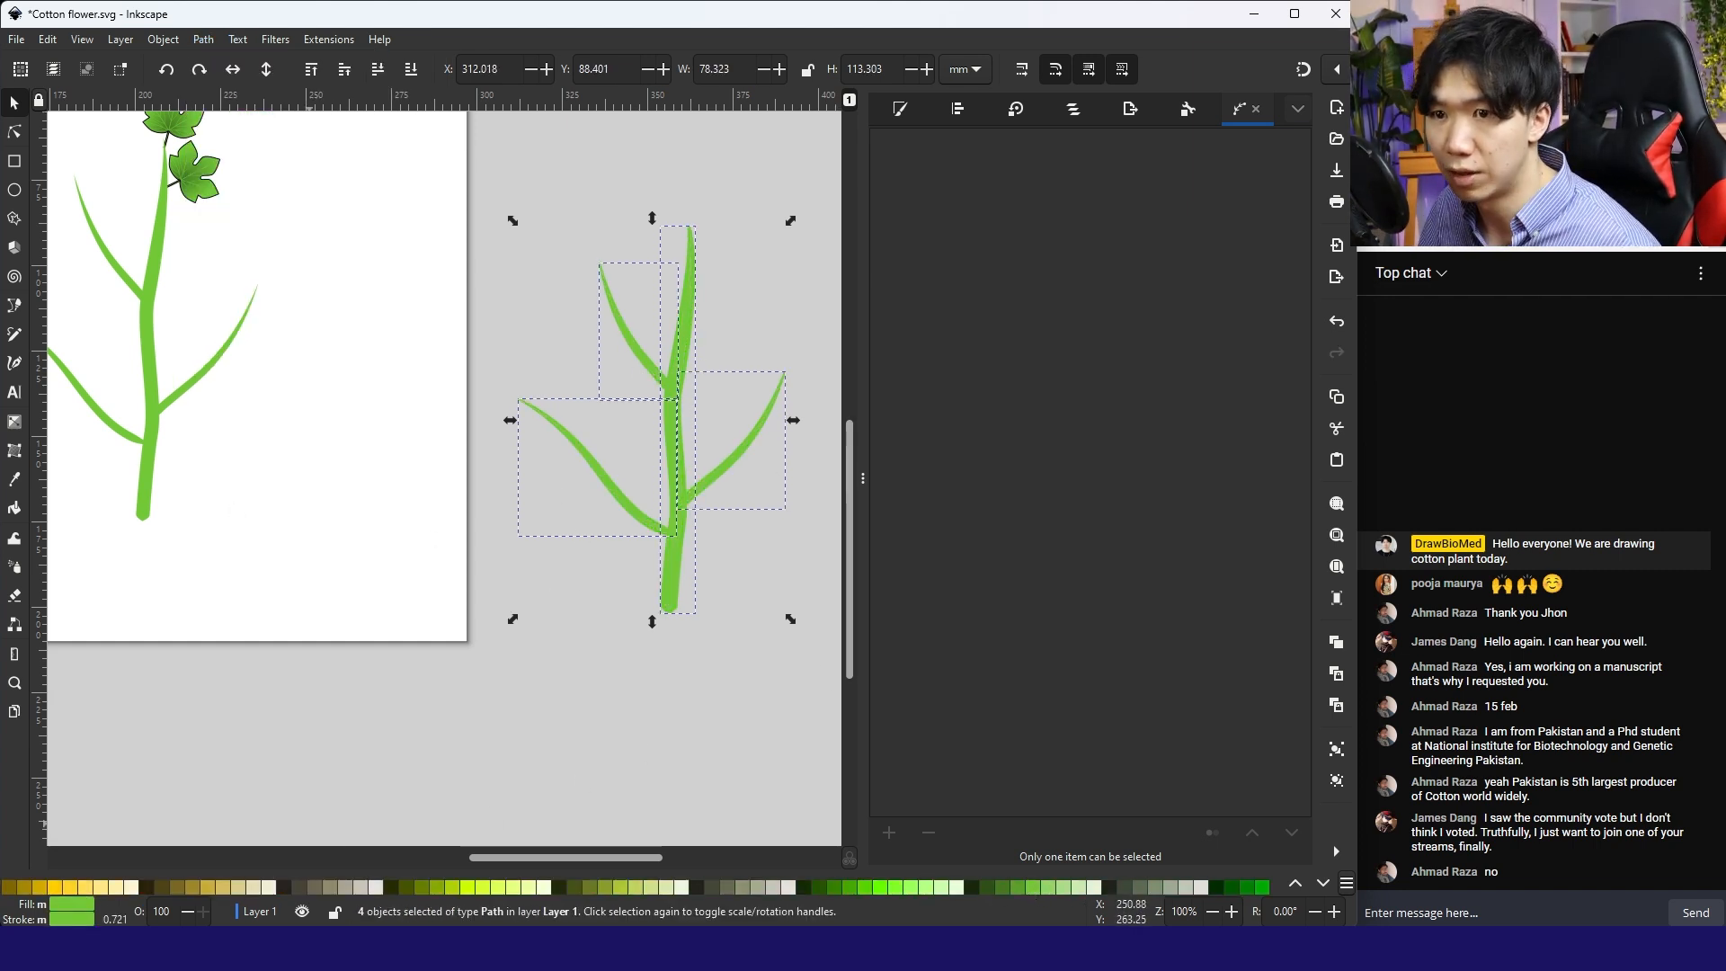
scroll(76, 888, "up", 5)
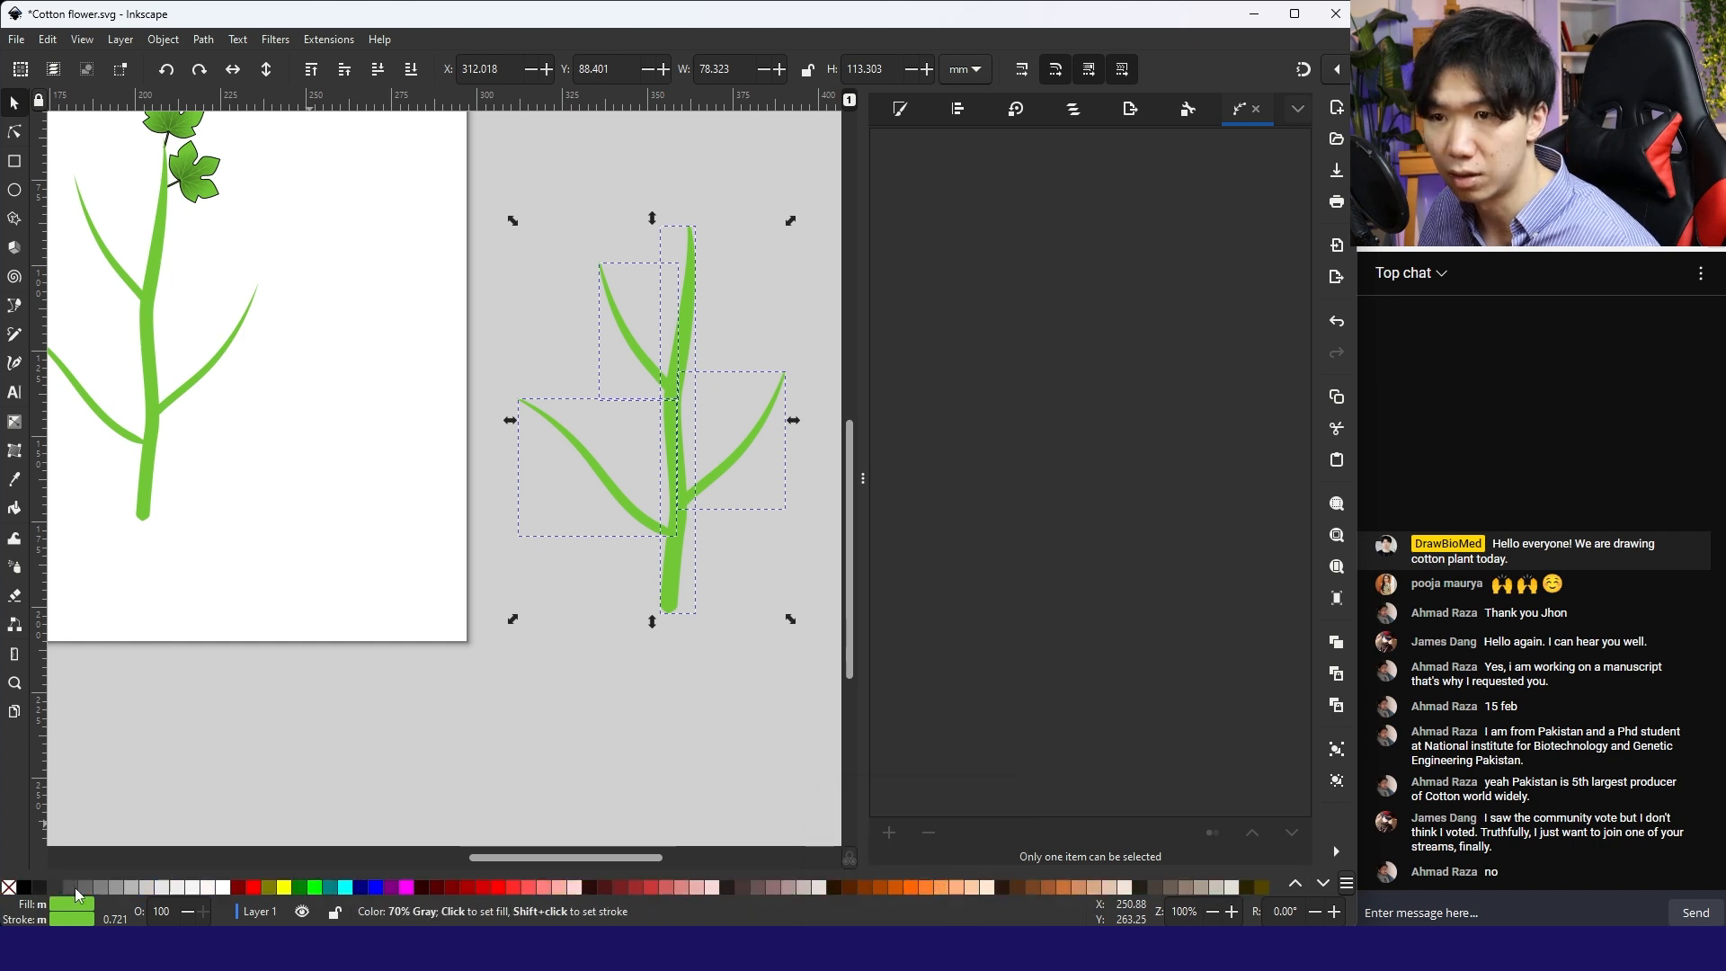
left_click(26, 888, "shift")
right_click(114, 918)
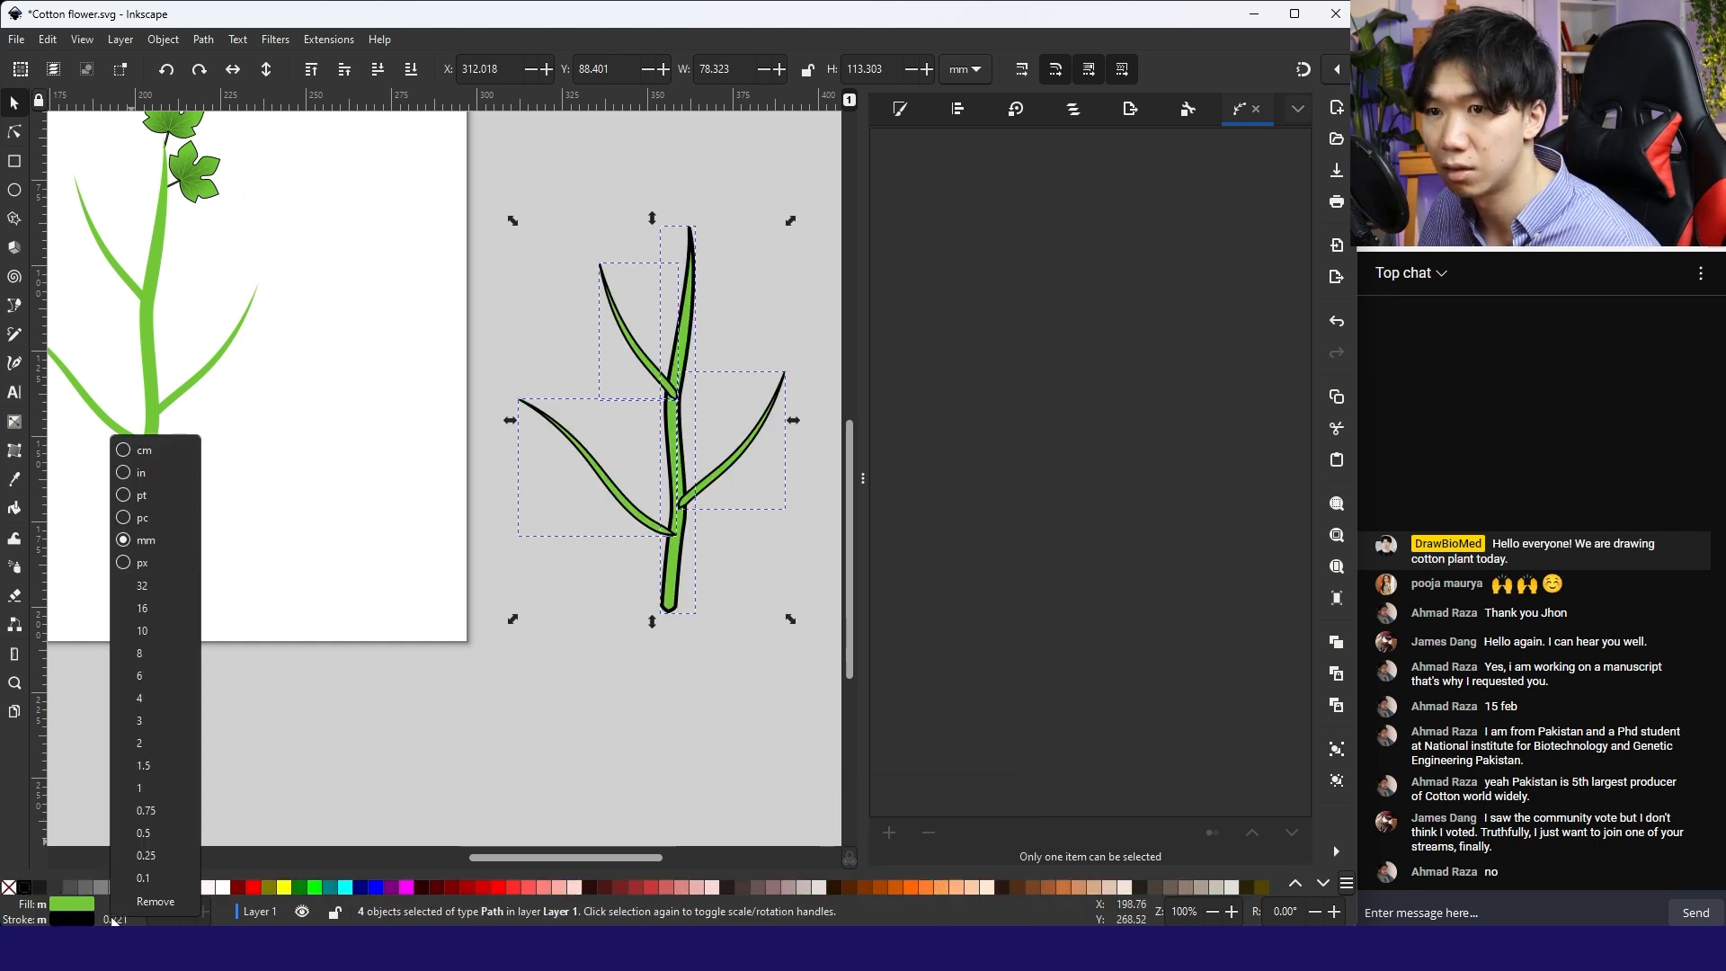
left_click(139, 842)
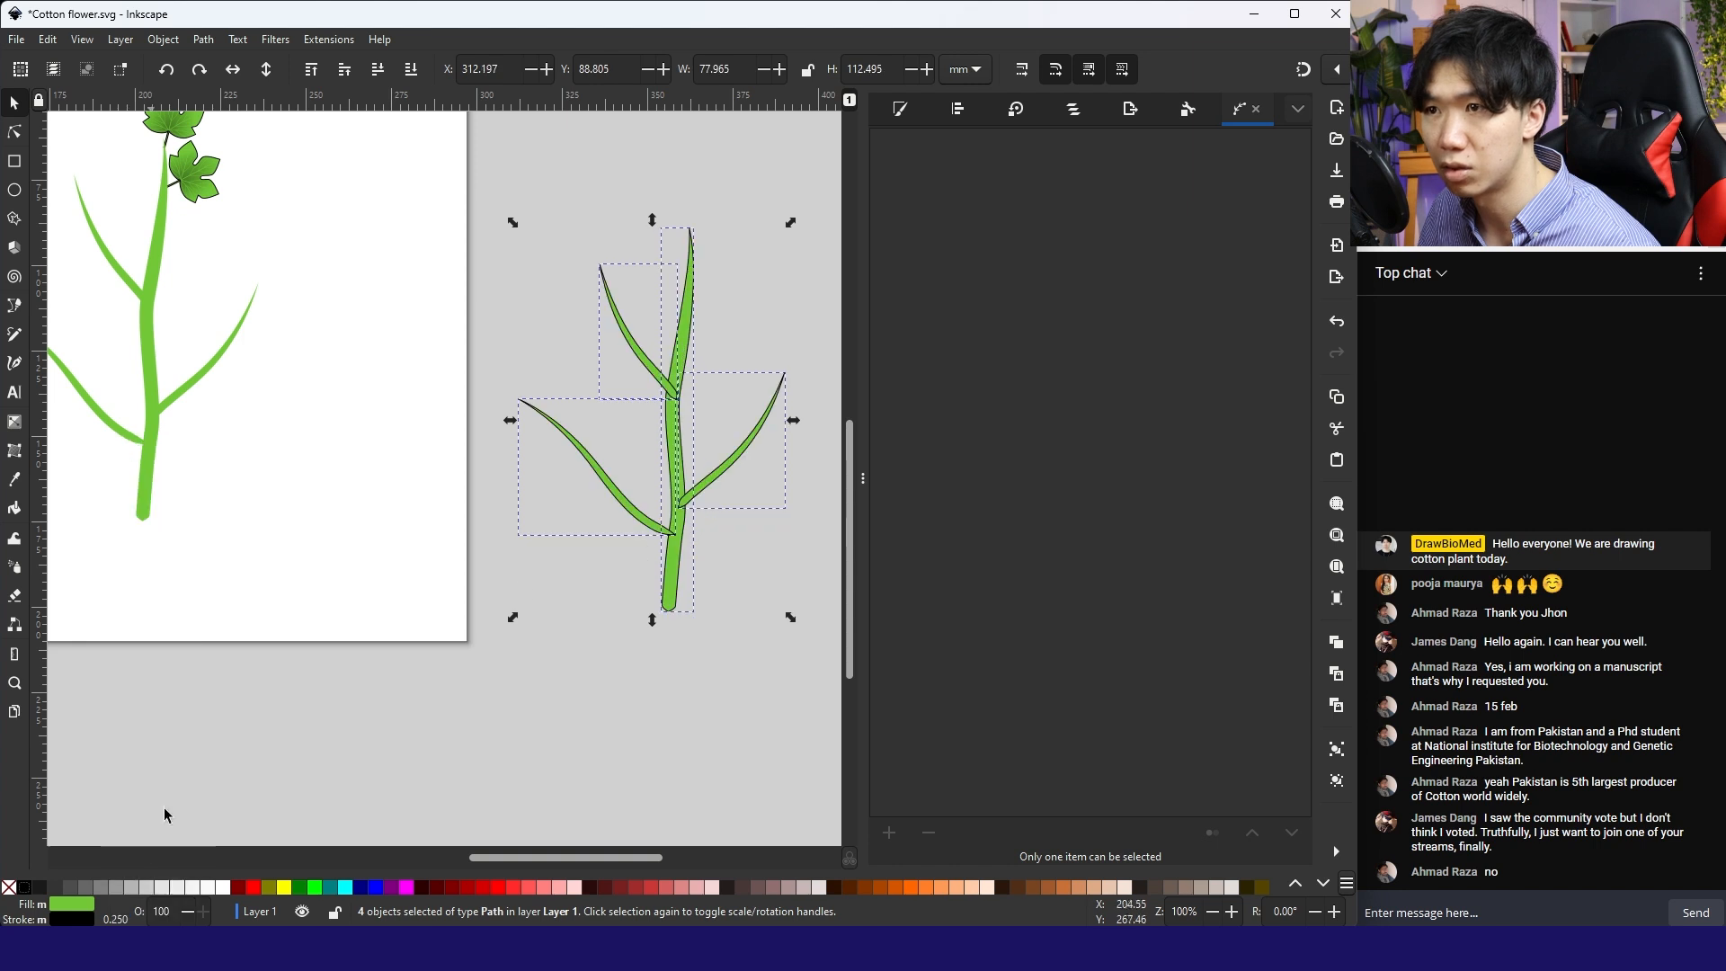
left_click(665, 669)
Step: Make the pointed base node of the outlined lower-left branch symmetric and round off the branch end where it meets the stem
scroll(692, 521, "up", 4)
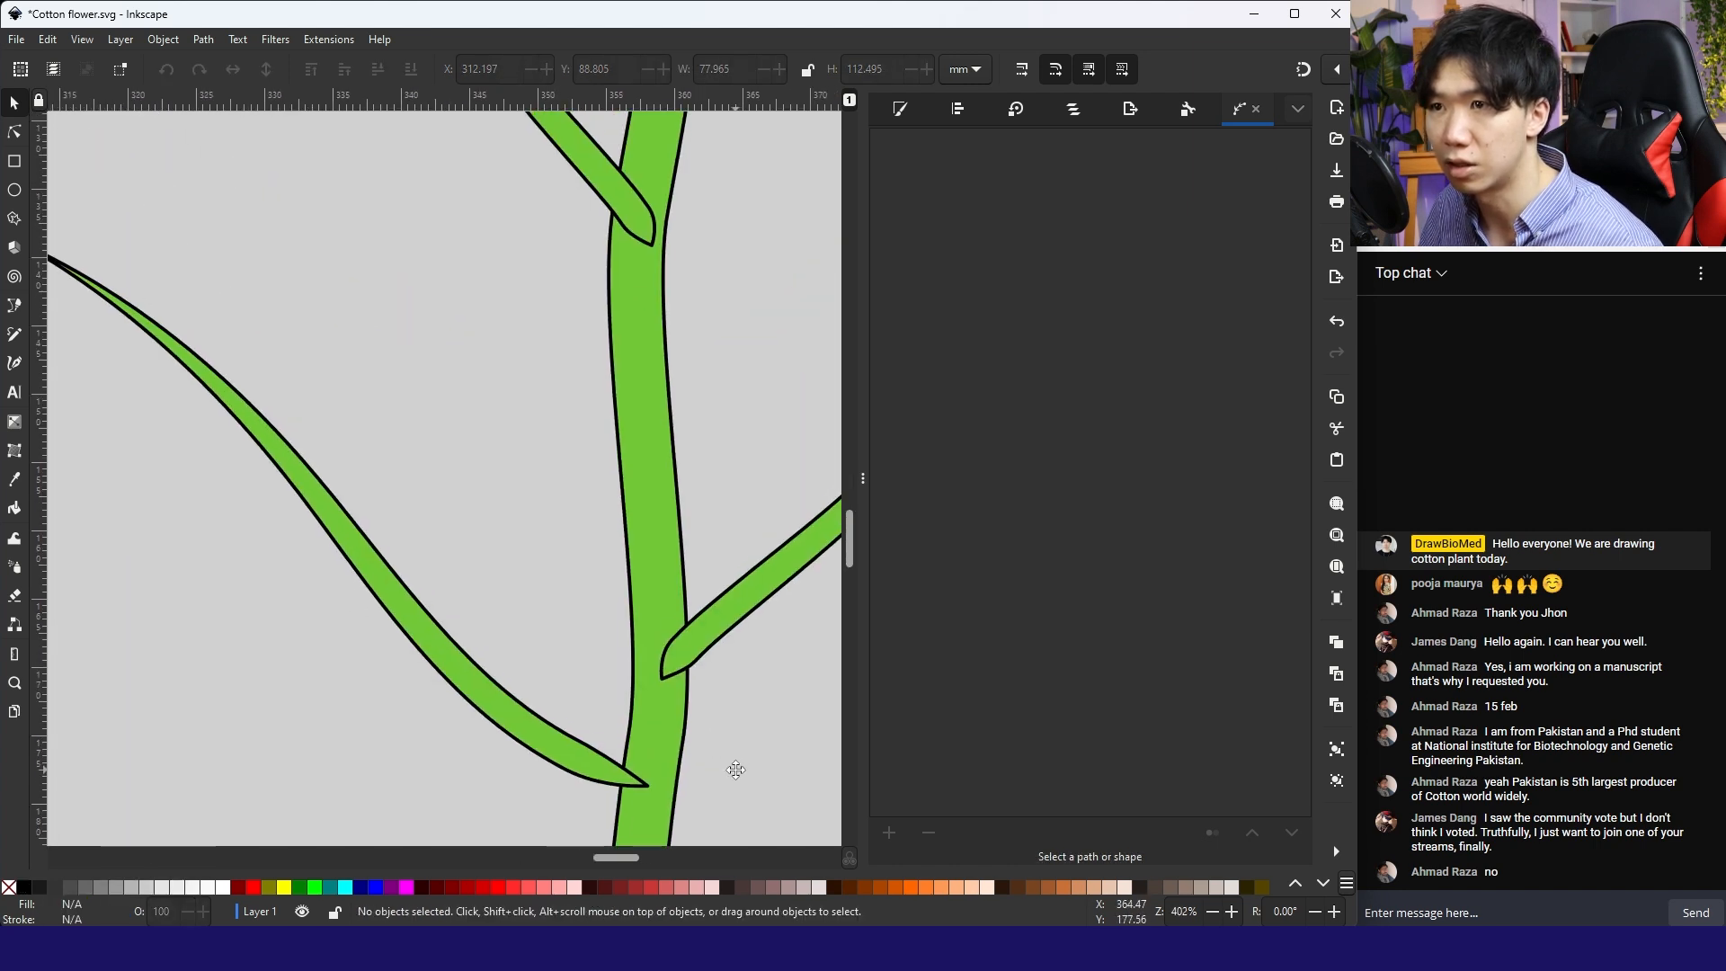
left_click_drag(735, 769, 719, 720)
left_click(15, 132)
left_click(619, 737)
left_click(638, 741)
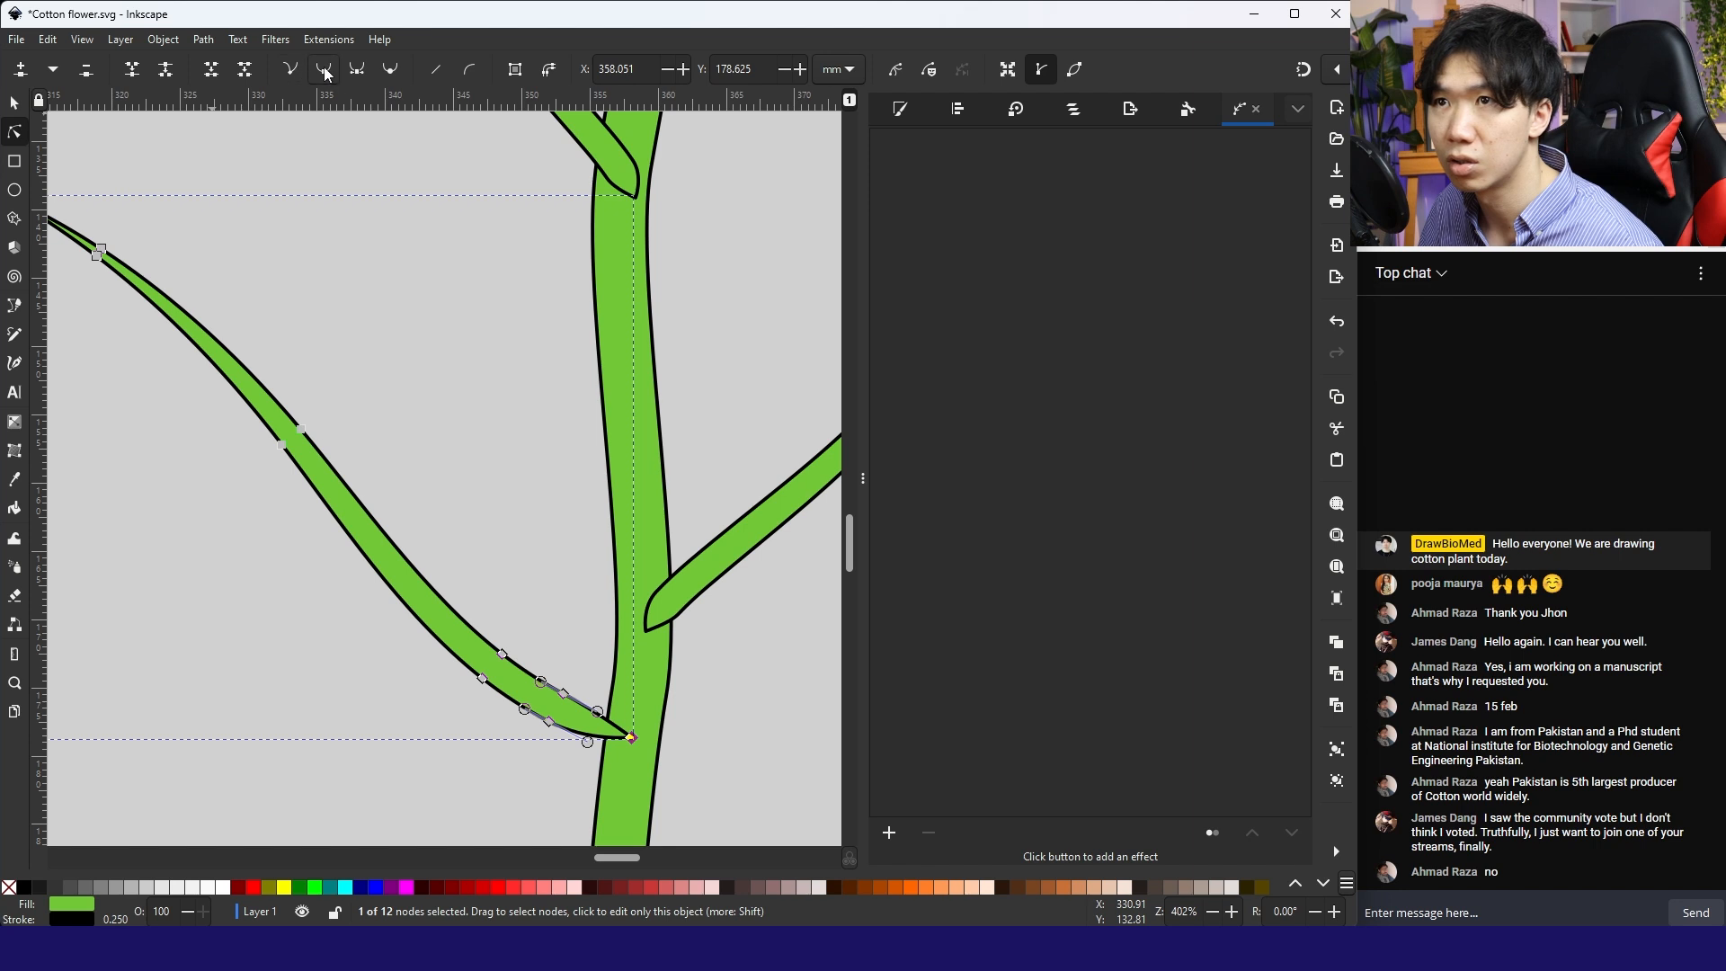
left_click(365, 67)
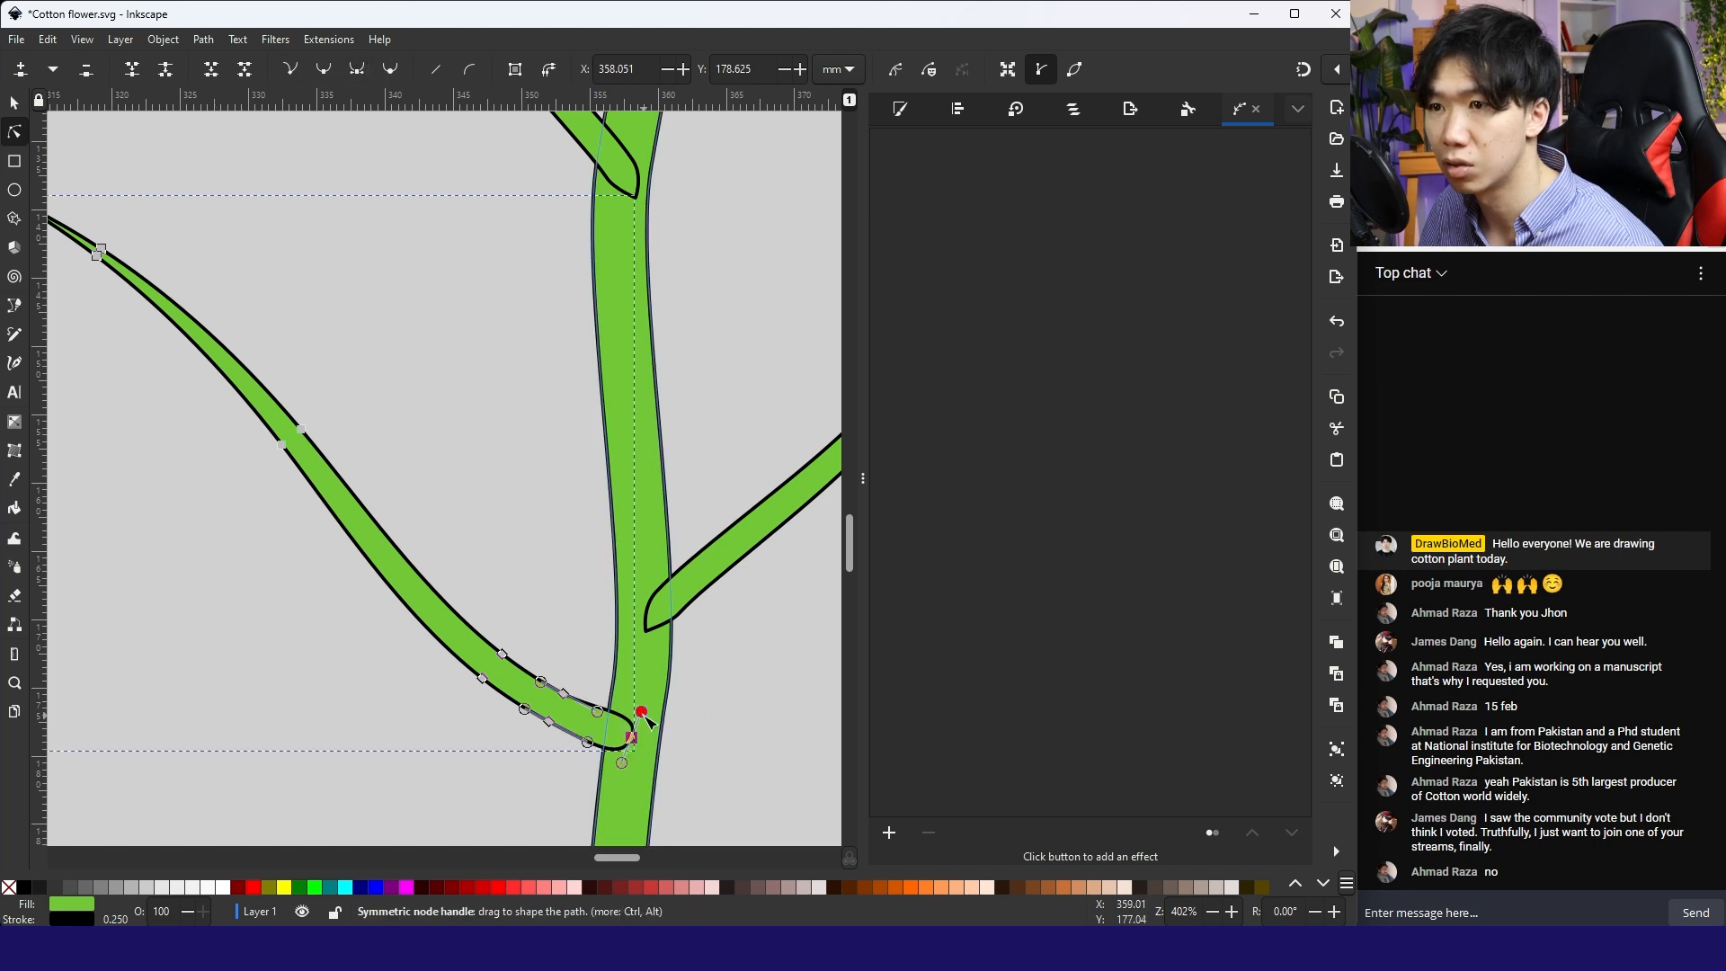
left_click(656, 593)
Step: Replace the plain green stem and branches on the page with the outlined copy, fitting it to the leaves
left_click(14, 103)
scroll(639, 690, "down", 10)
left_click_drag(320, 576, 147, 576)
left_click_drag(705, 597, 339, 528)
scroll(337, 405, "up", 5)
Step: Adjust the positions of the leaves and of the right branch with its leaves around the outlined stem, and save the drawing
left_click(413, 355)
left_click(438, 319)
left_click_drag(493, 305, 455, 285)
left_click_drag(412, 397, 382, 391)
left_click_drag(727, 532, 723, 537)
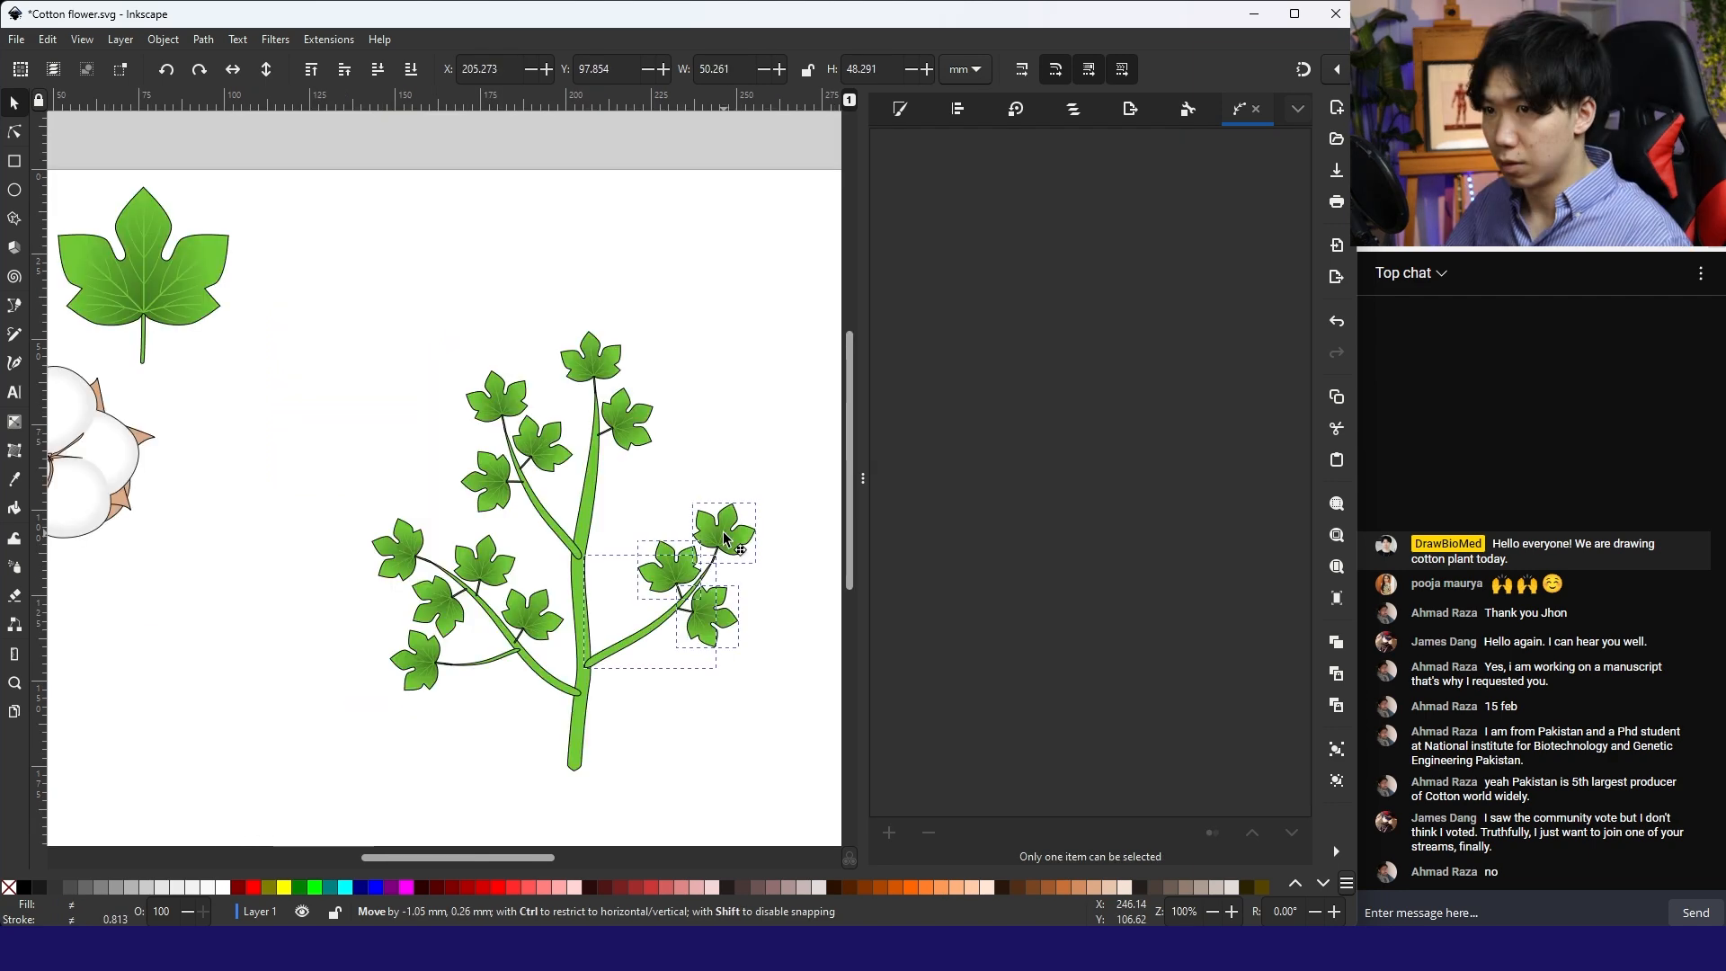
left_click(737, 452)
key("ctrl+s")
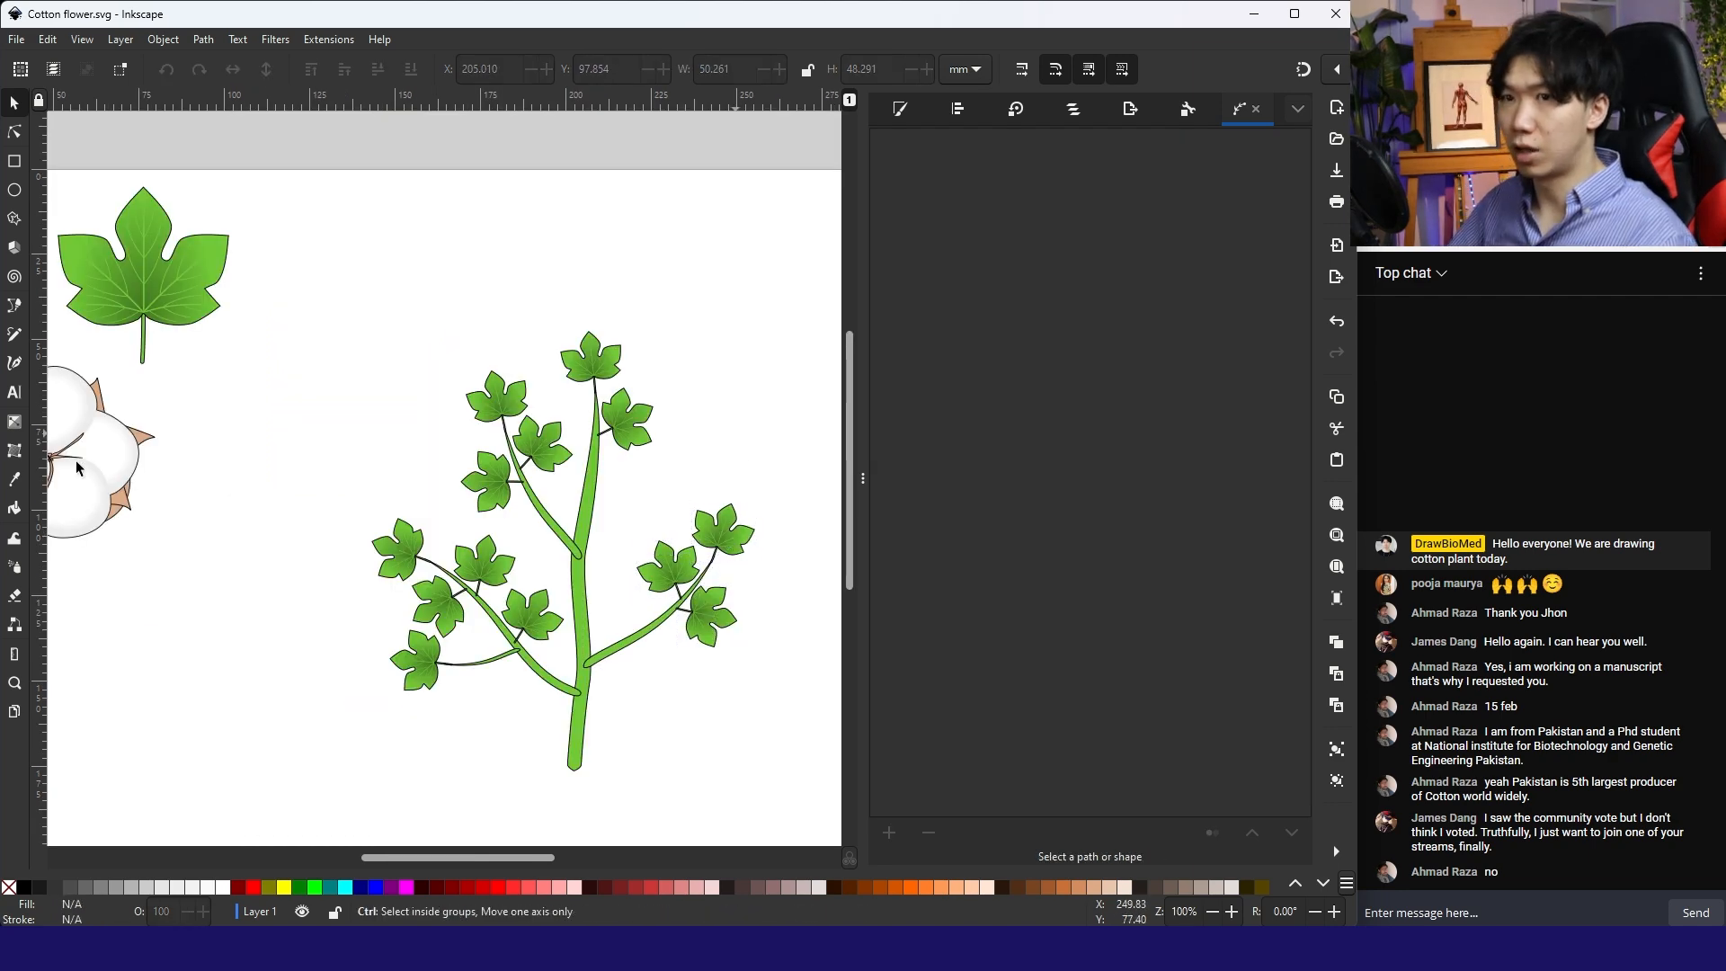
Step: Place the cotton boll, scaled down, with its brown stalk between the main stem and the right branch
scroll(266, 456, "down", 3)
scroll(241, 417, "up", 1)
left_click_drag(242, 663, 542, 492)
left_click(367, 547)
scroll(371, 550, "up", 2)
scroll(407, 504, "down", 1)
scroll(728, 480, "up", 3)
left_click_drag(543, 492, 639, 465)
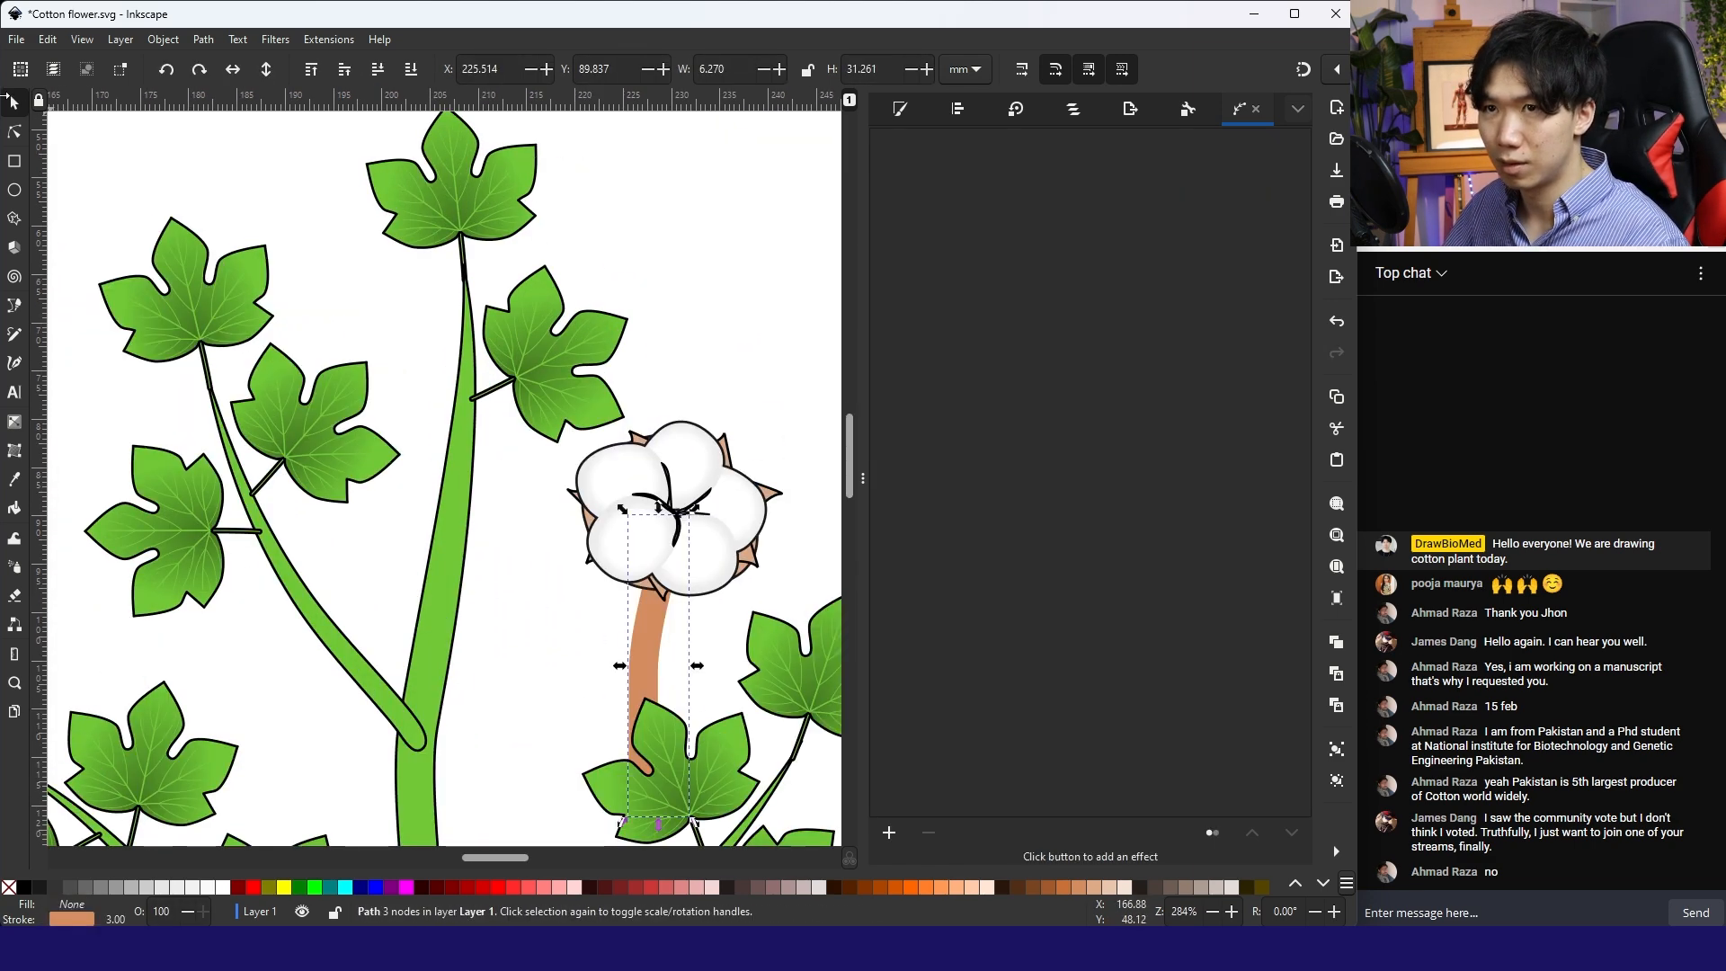
Step: Reshape the brown stalk by moving its nodes so it curves from the boll's centre down to the main stem
left_click(13, 133)
scroll(364, 346, "down", 2)
left_click_drag(496, 568, 393, 652)
left_click_drag(493, 497, 469, 501)
left_click(15, 103)
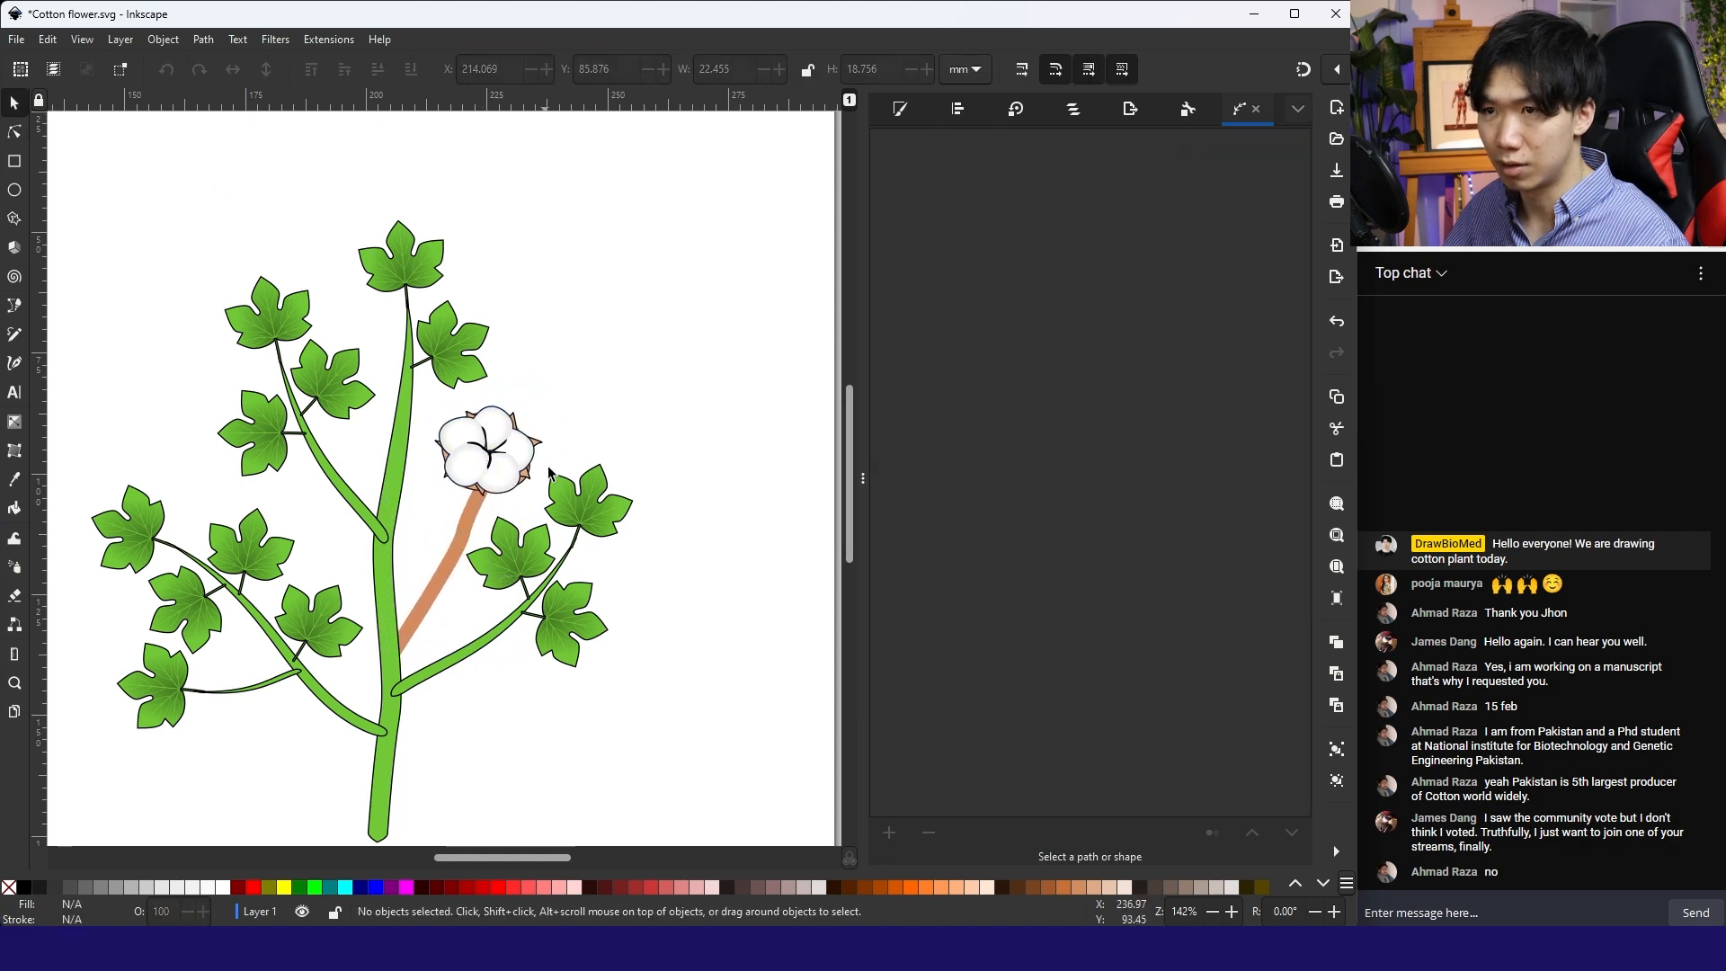
scroll(546, 462, "up", 1)
double_click(466, 508)
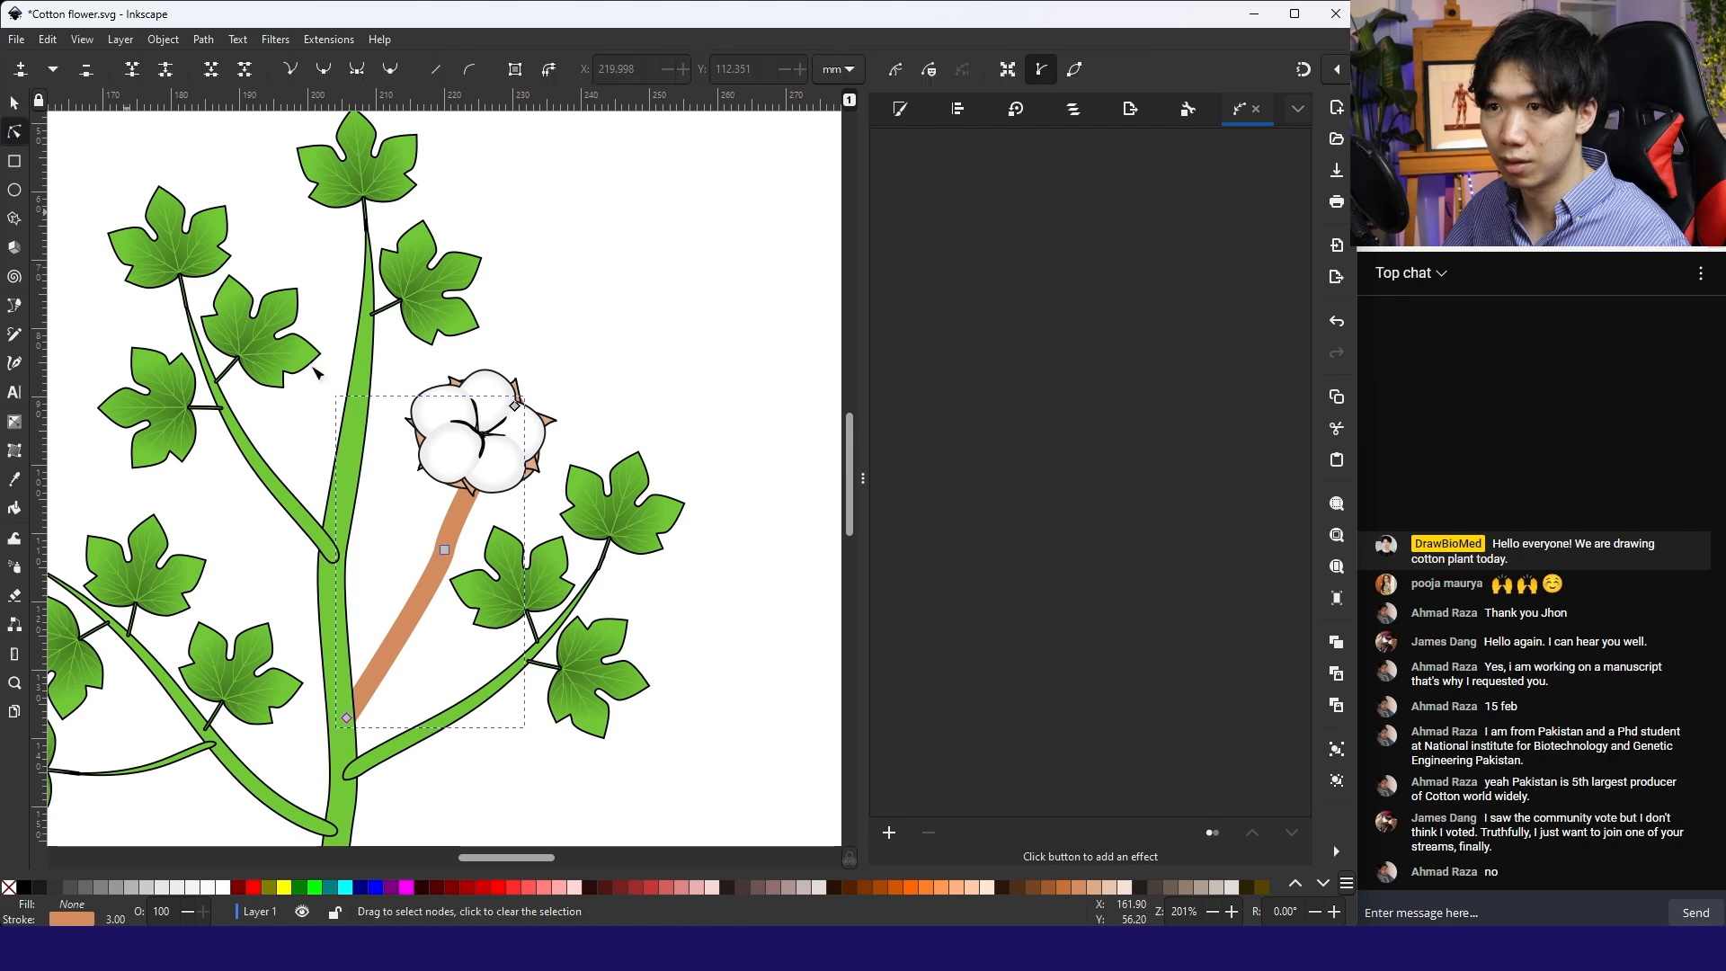
left_click_drag(515, 405, 483, 428)
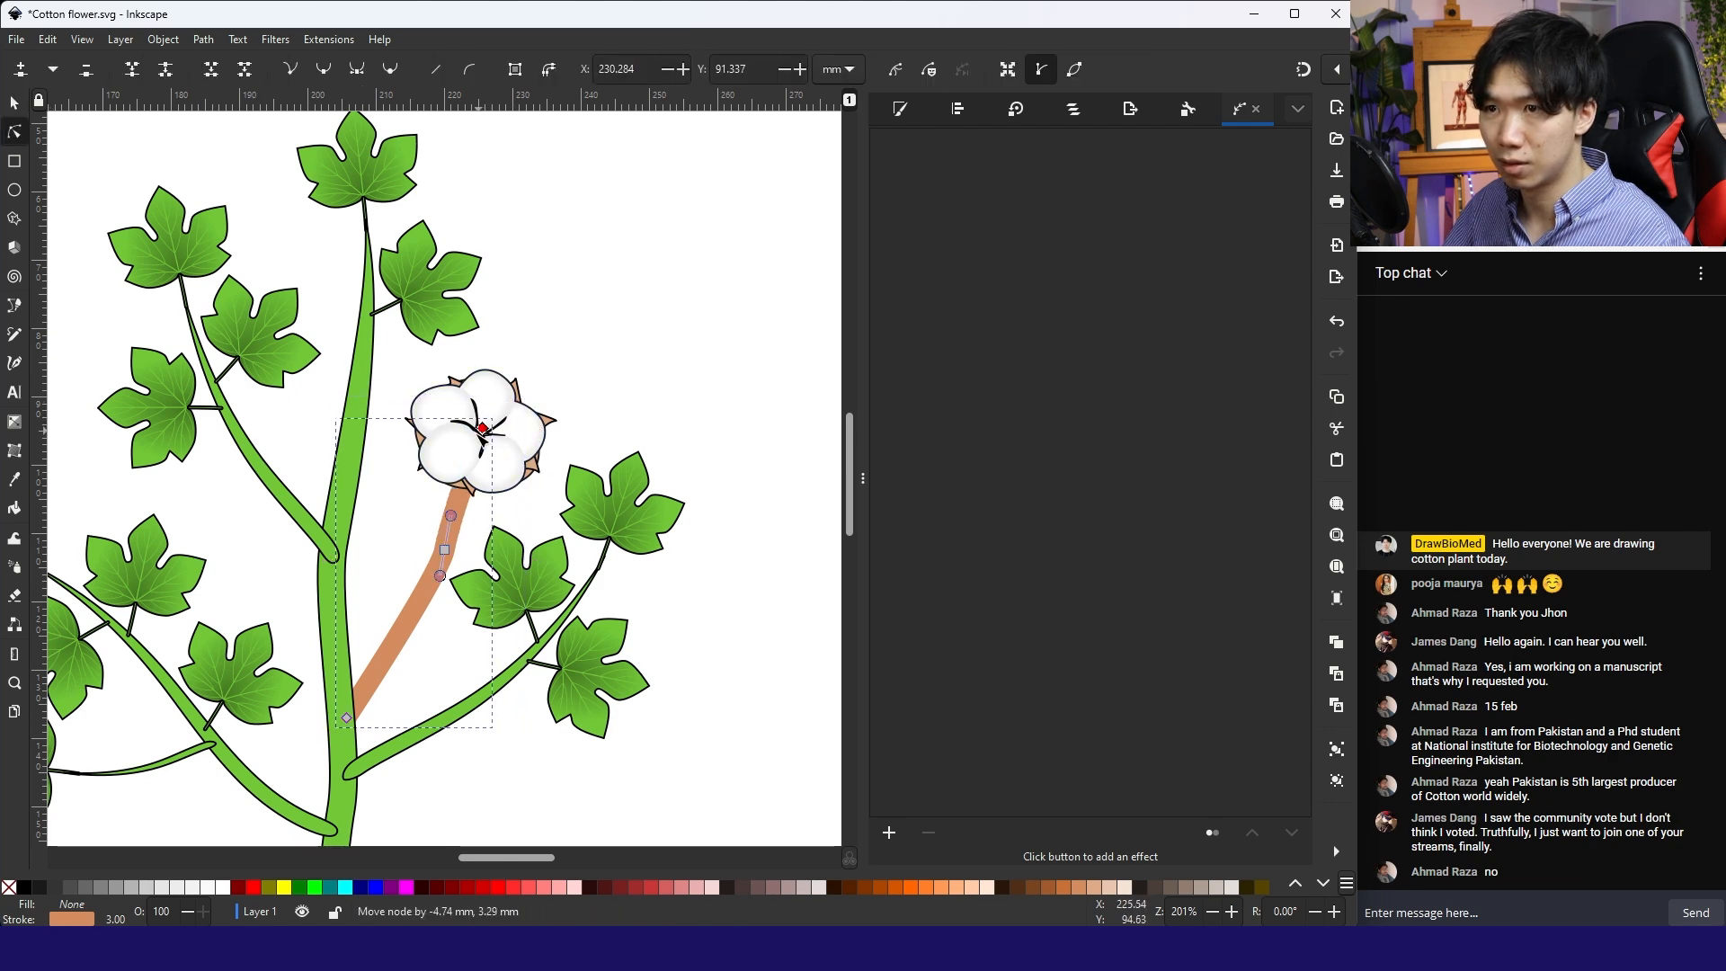
left_click_drag(444, 550, 427, 564)
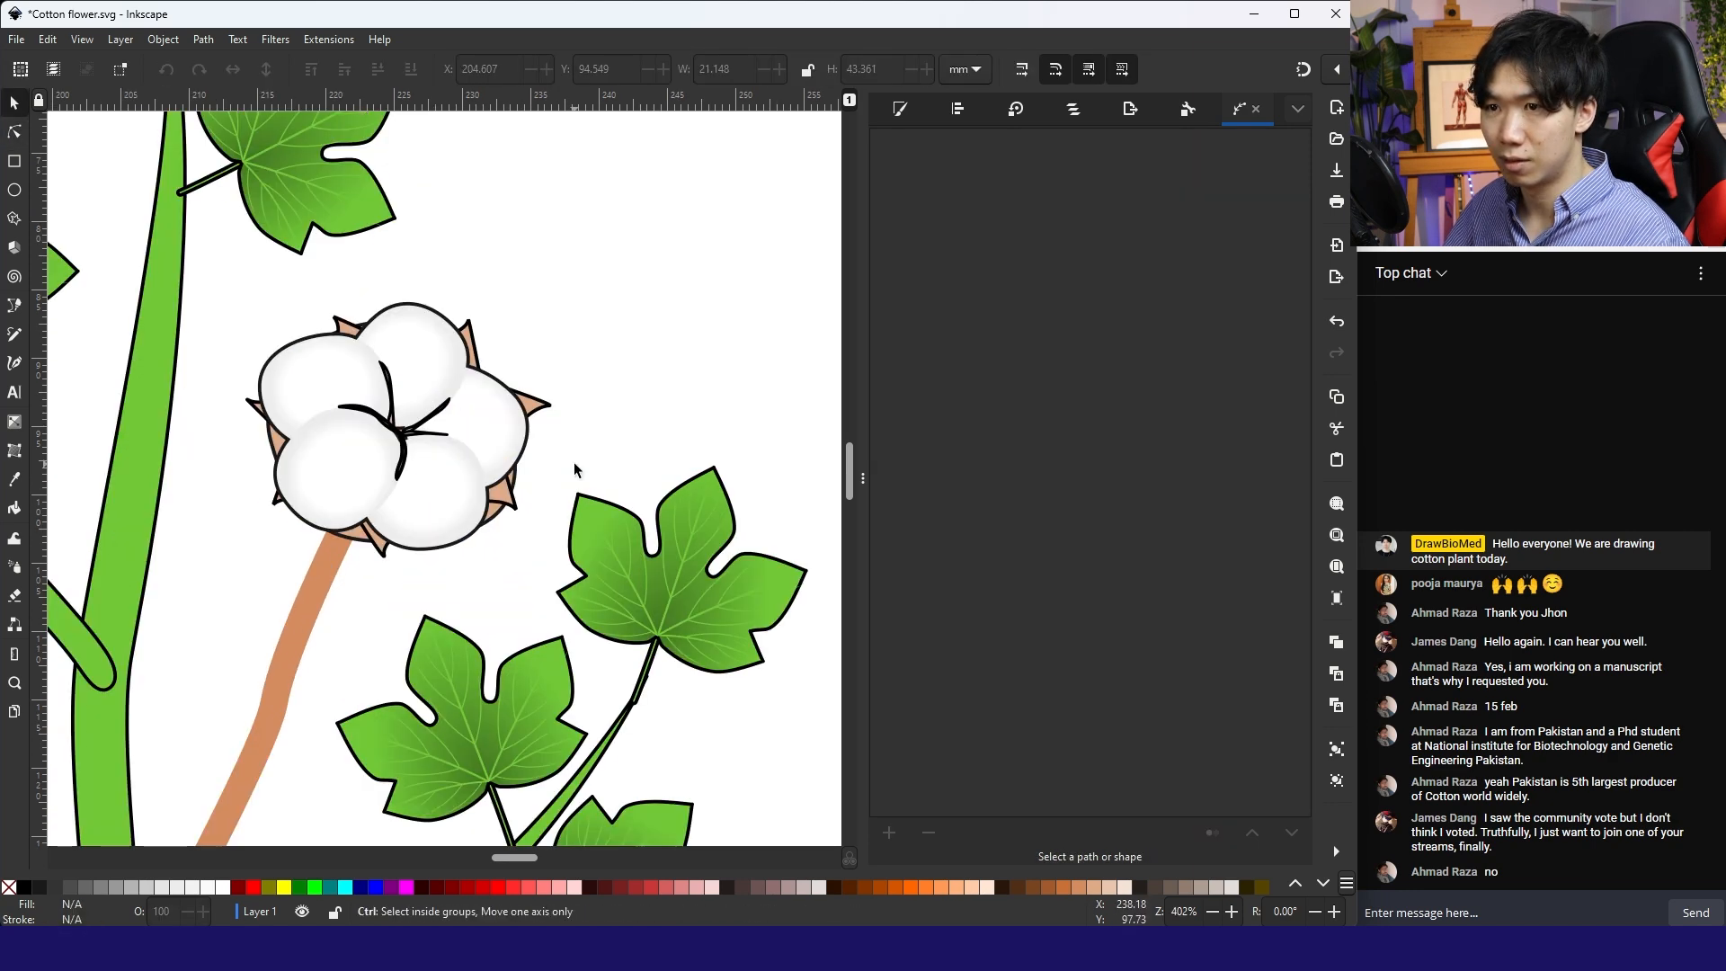
Step: Set the stroke width of the dark centre creases on the cotton boll to 0.1 mm
scroll(575, 468, "down", 3)
scroll(592, 414, "up", 3)
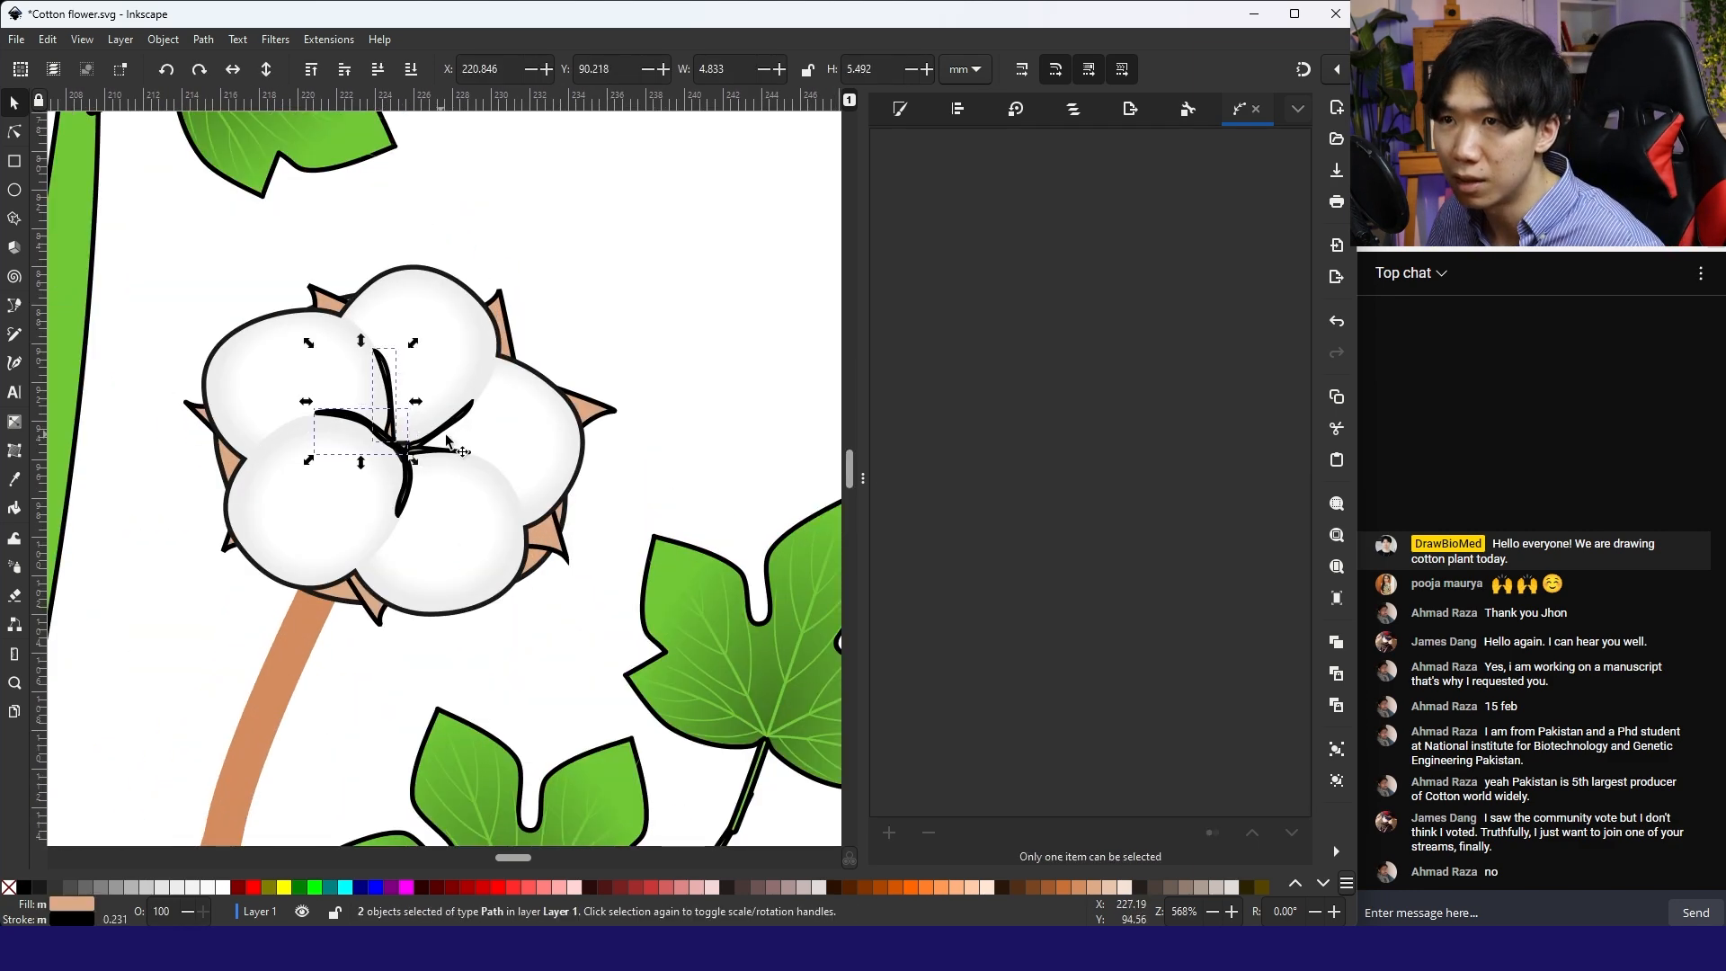
left_click(443, 447, "shift")
left_click(405, 497, "shift")
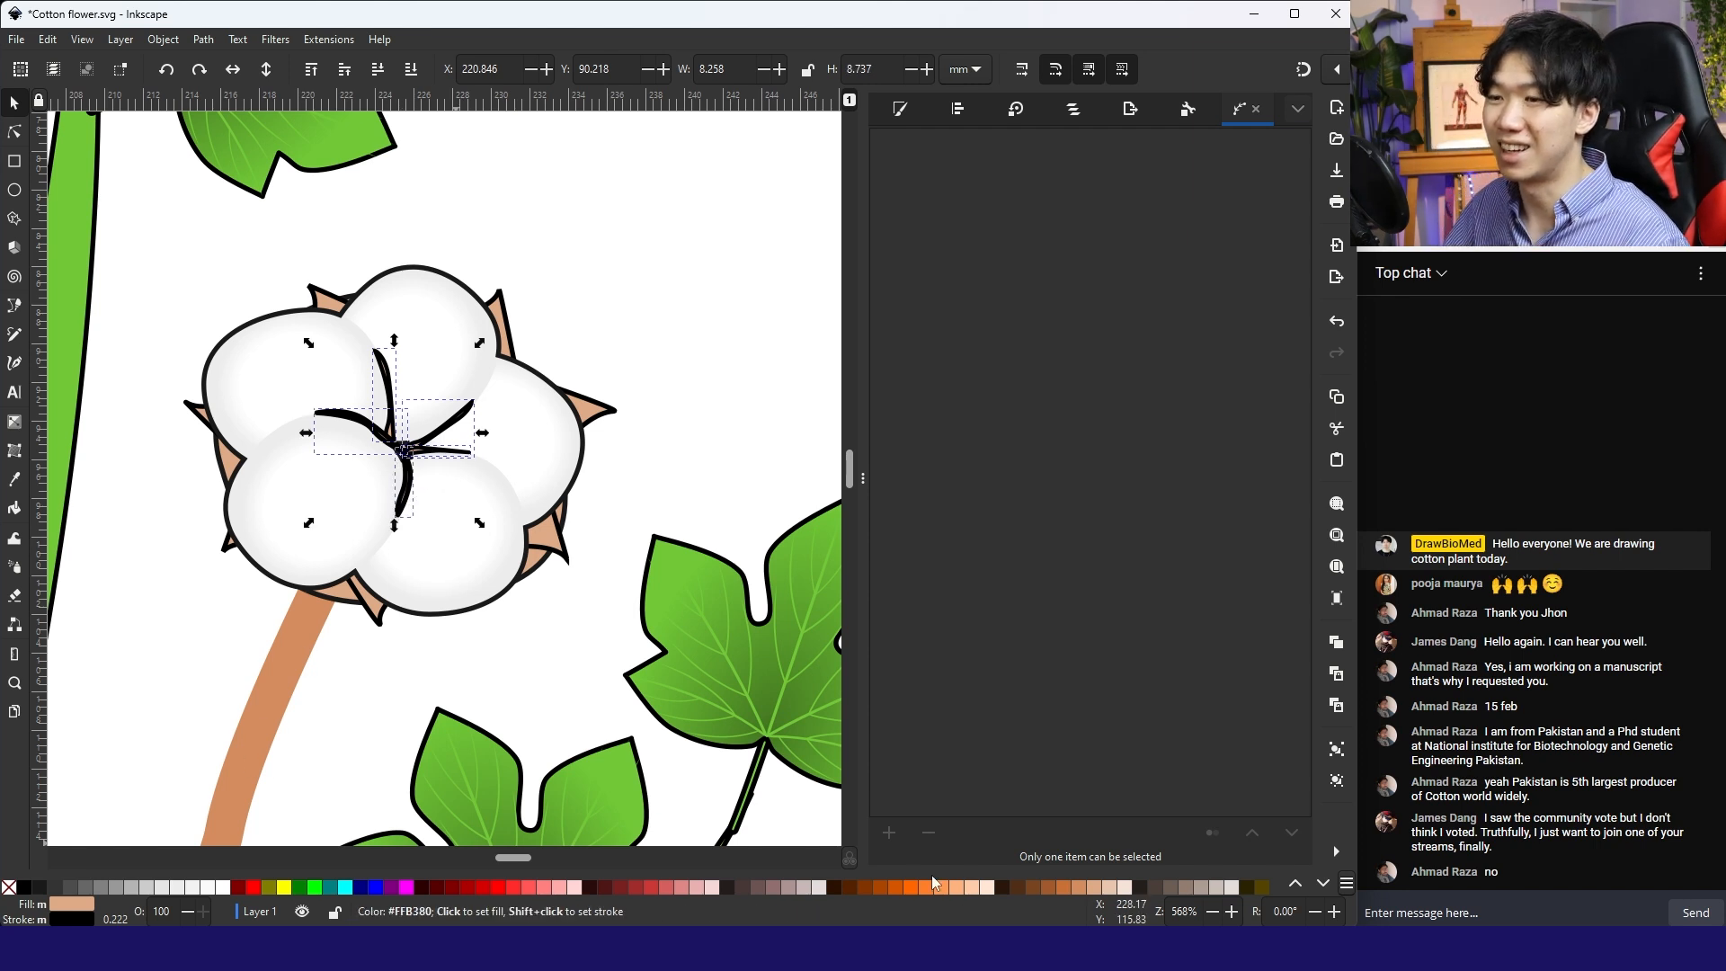
right_click(115, 918)
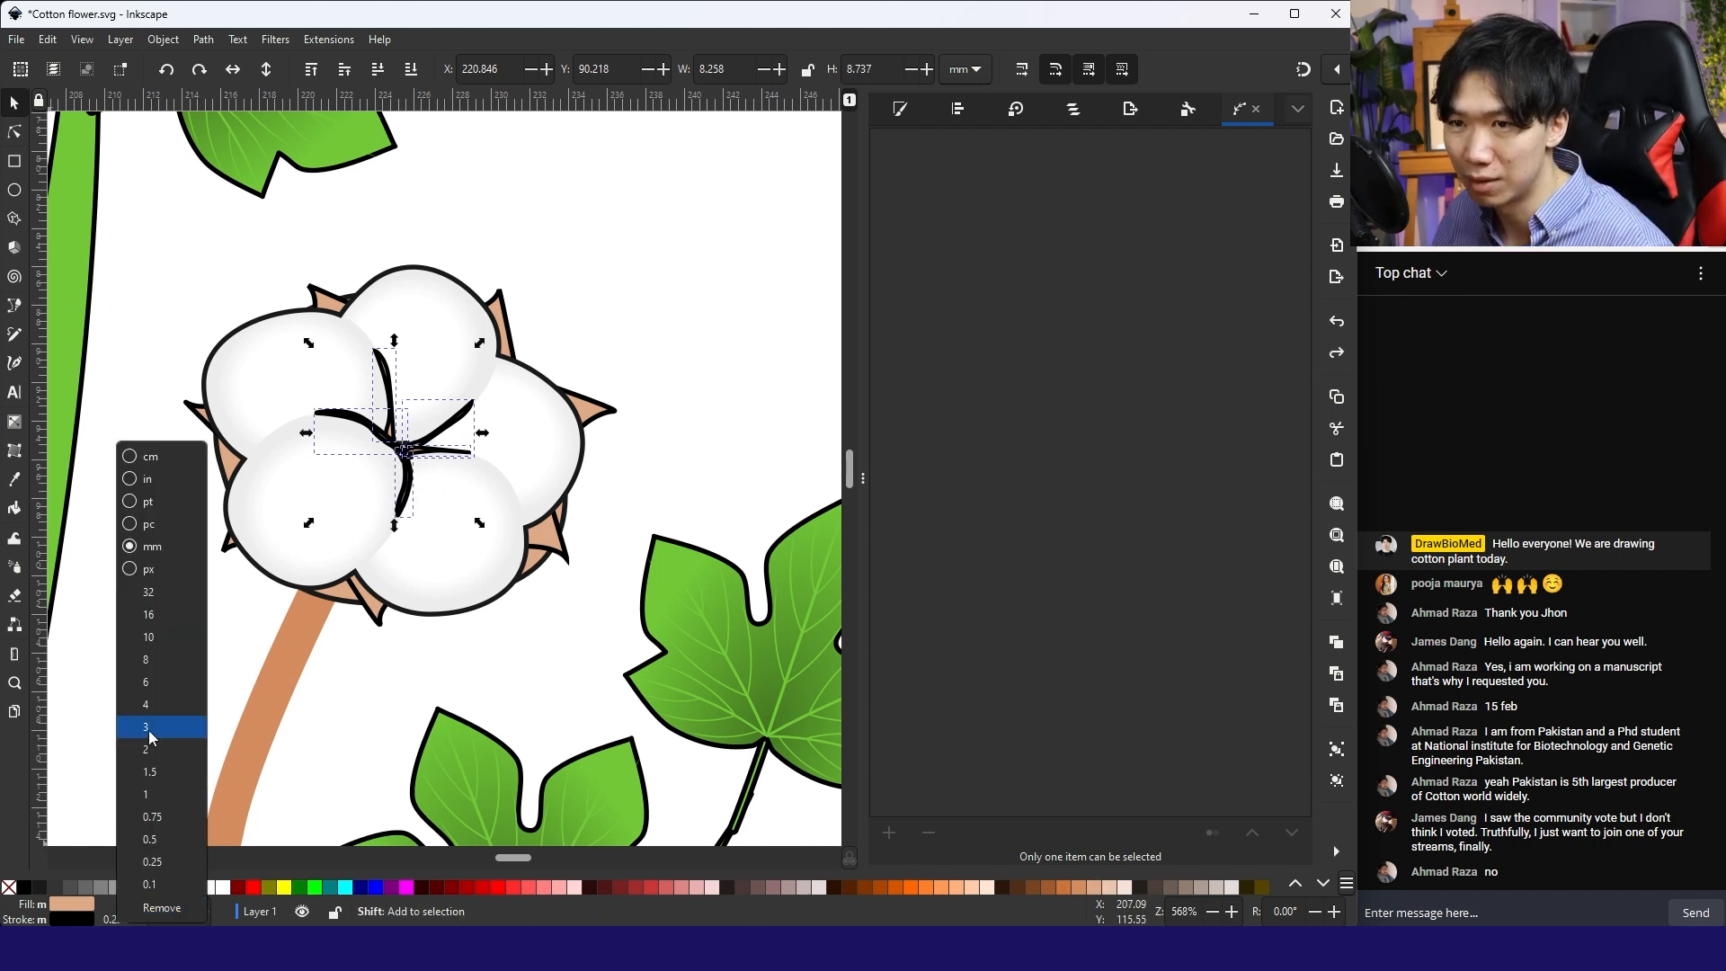
left_click(149, 884)
left_click(678, 351)
Step: Thin the boll's brown stalk to a 2 mm stroke and apply Stroke to Path to it
scroll(730, 389, "down", 3)
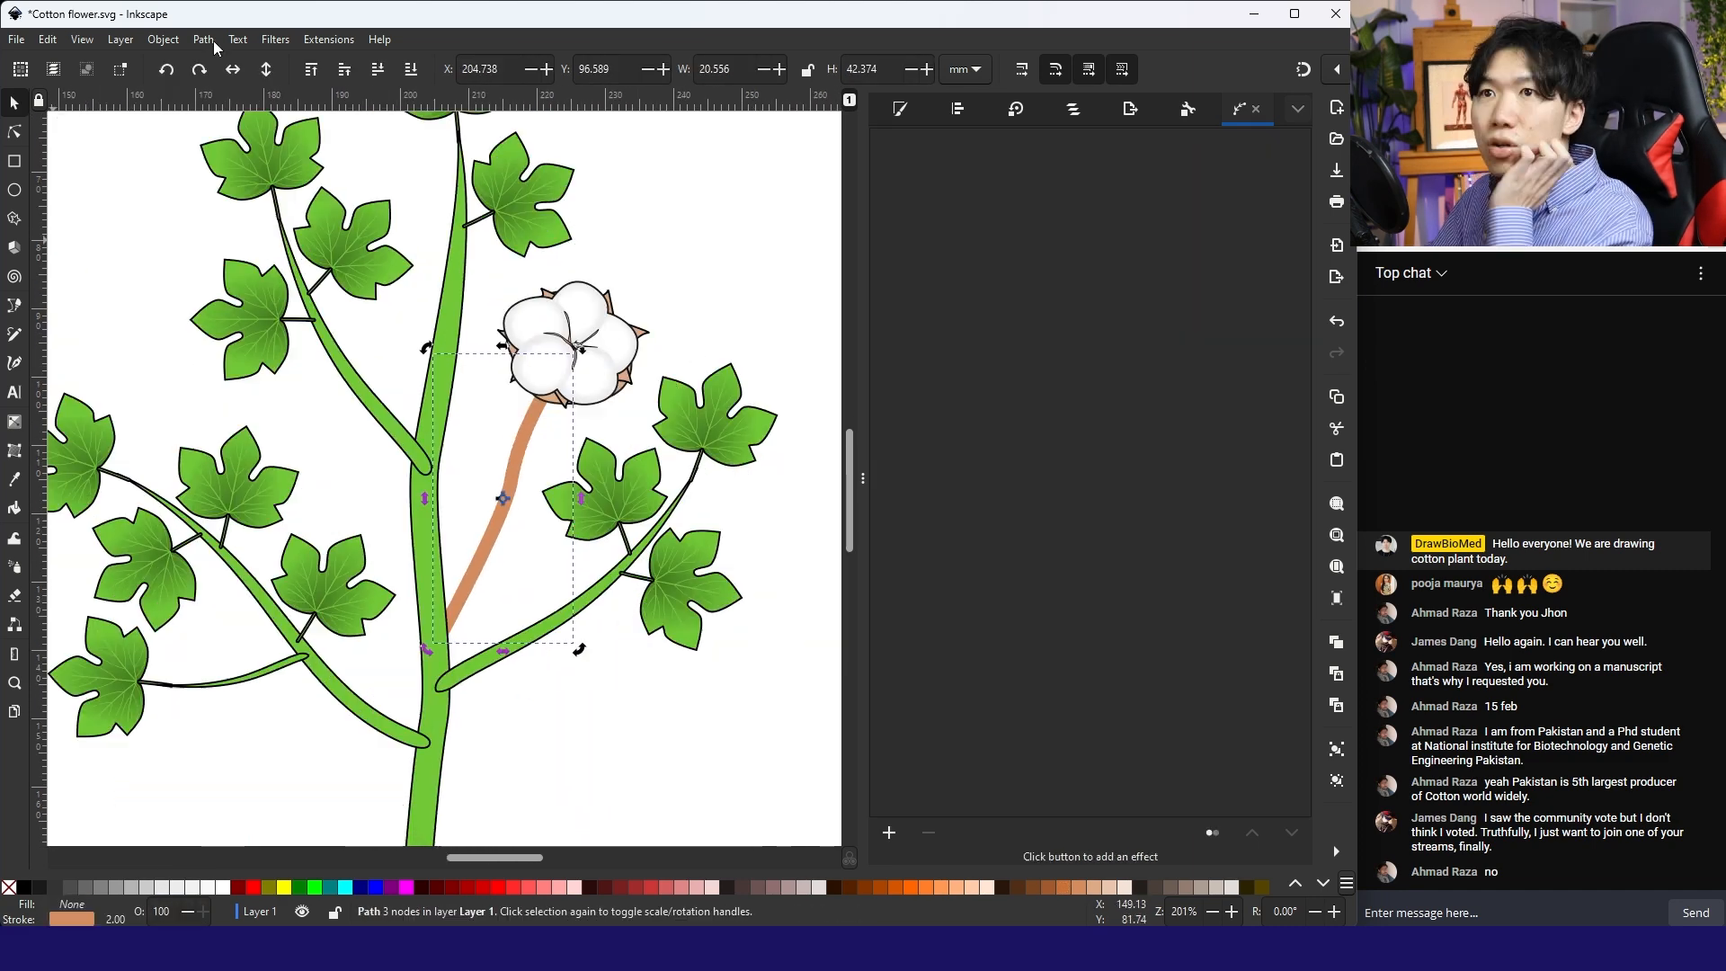
left_click(213, 40)
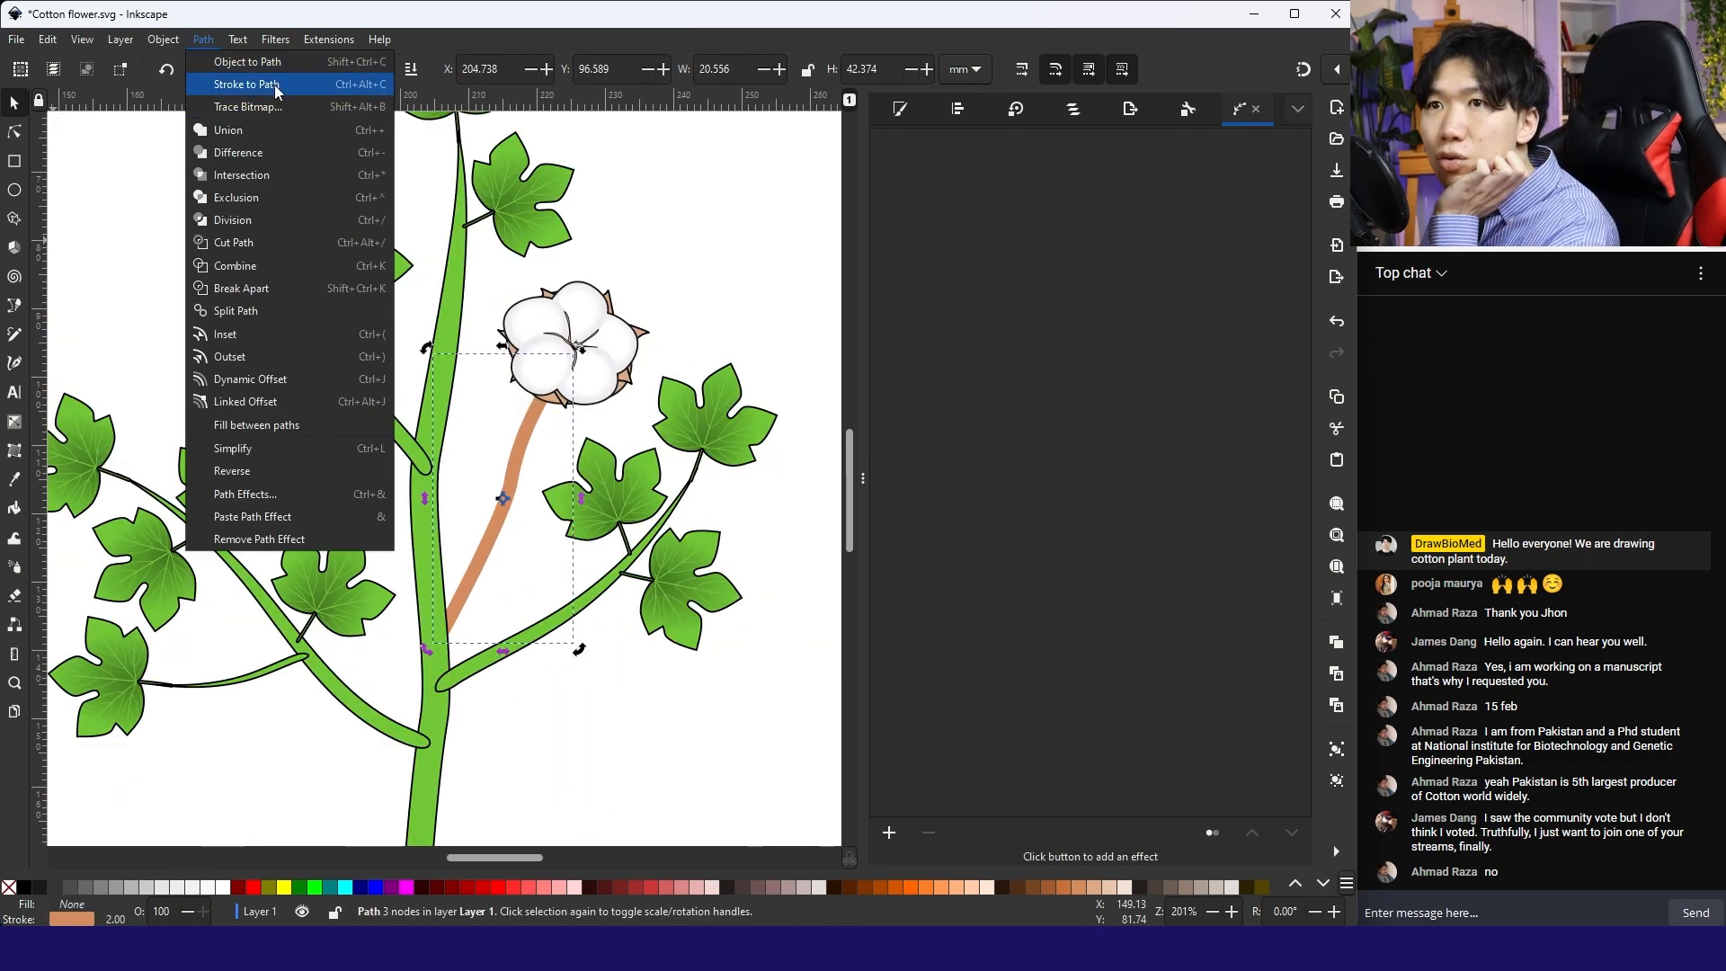
left_click(273, 85)
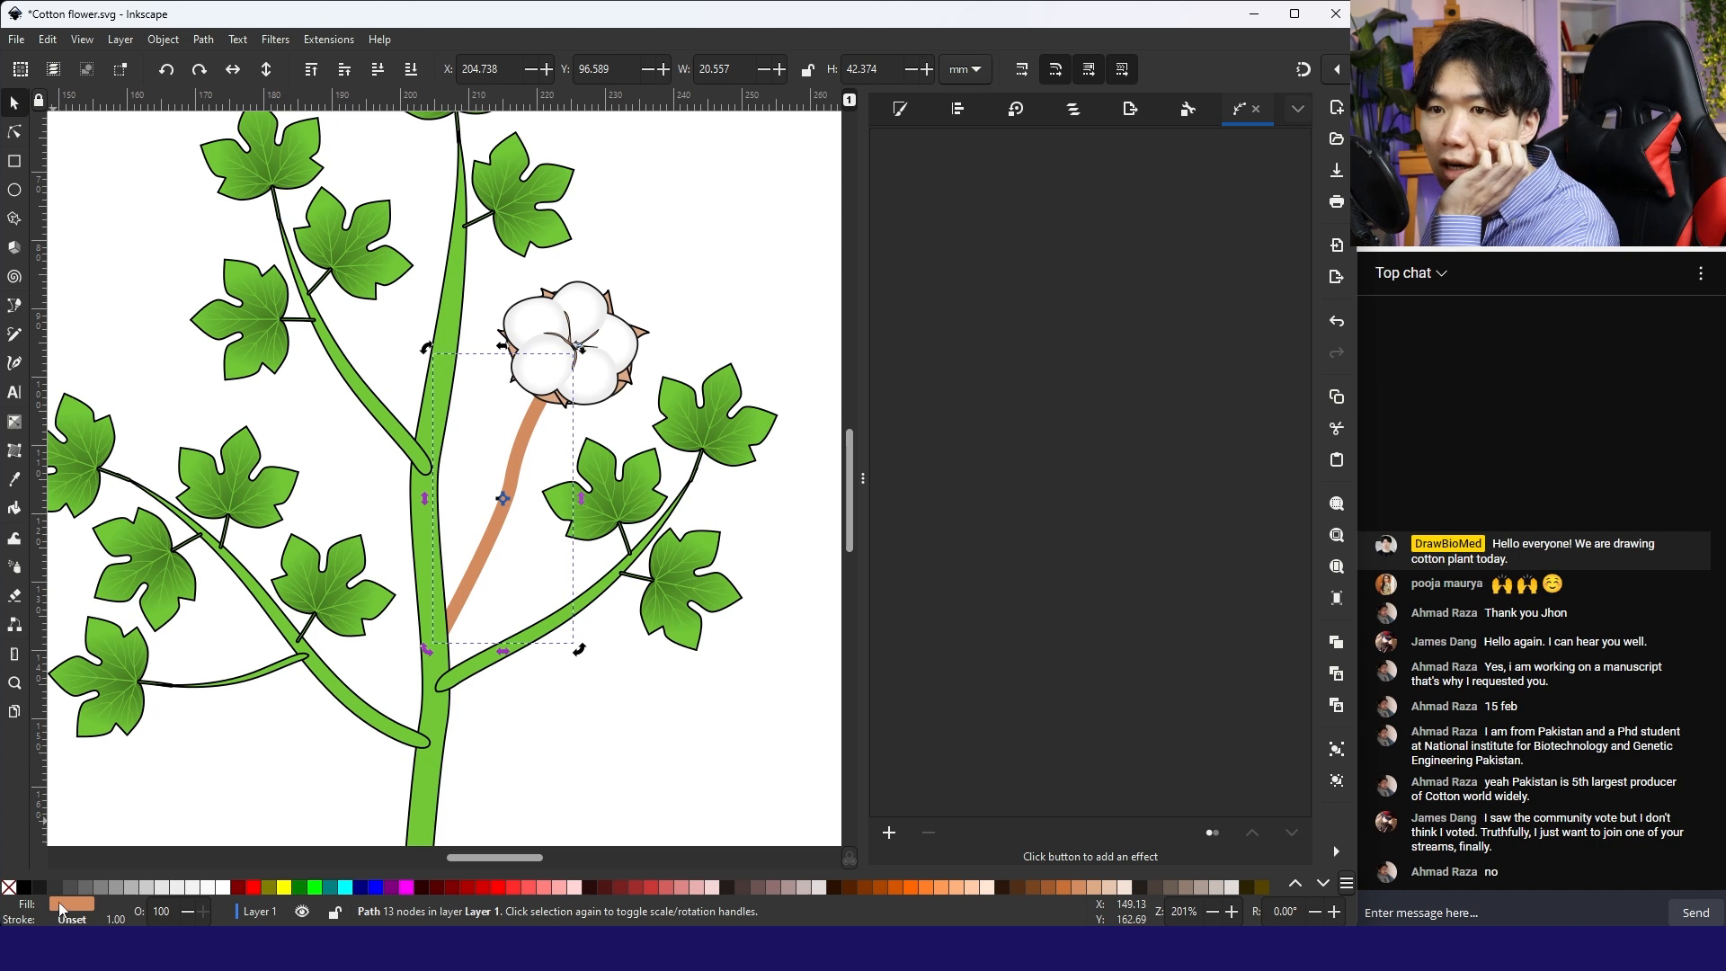
Step: Give the converted brown stalk a black outline with a stroke width of 0.25 mm
left_click(25, 887, "shift")
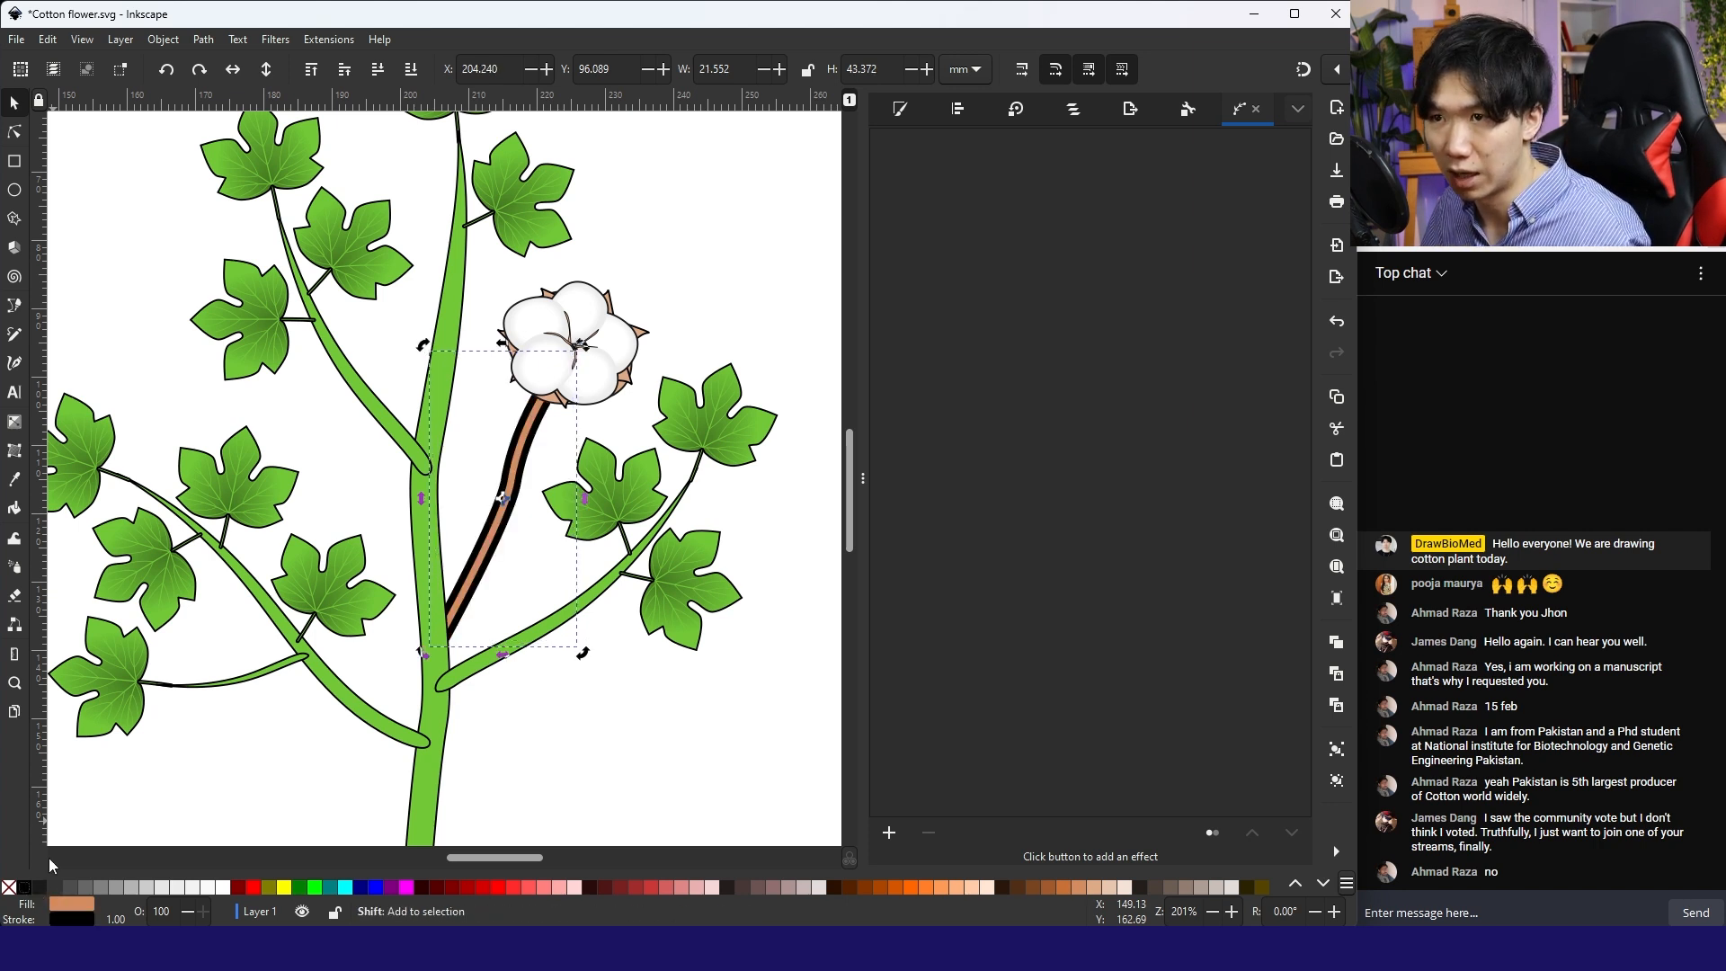
right_click(103, 920)
left_click(113, 877)
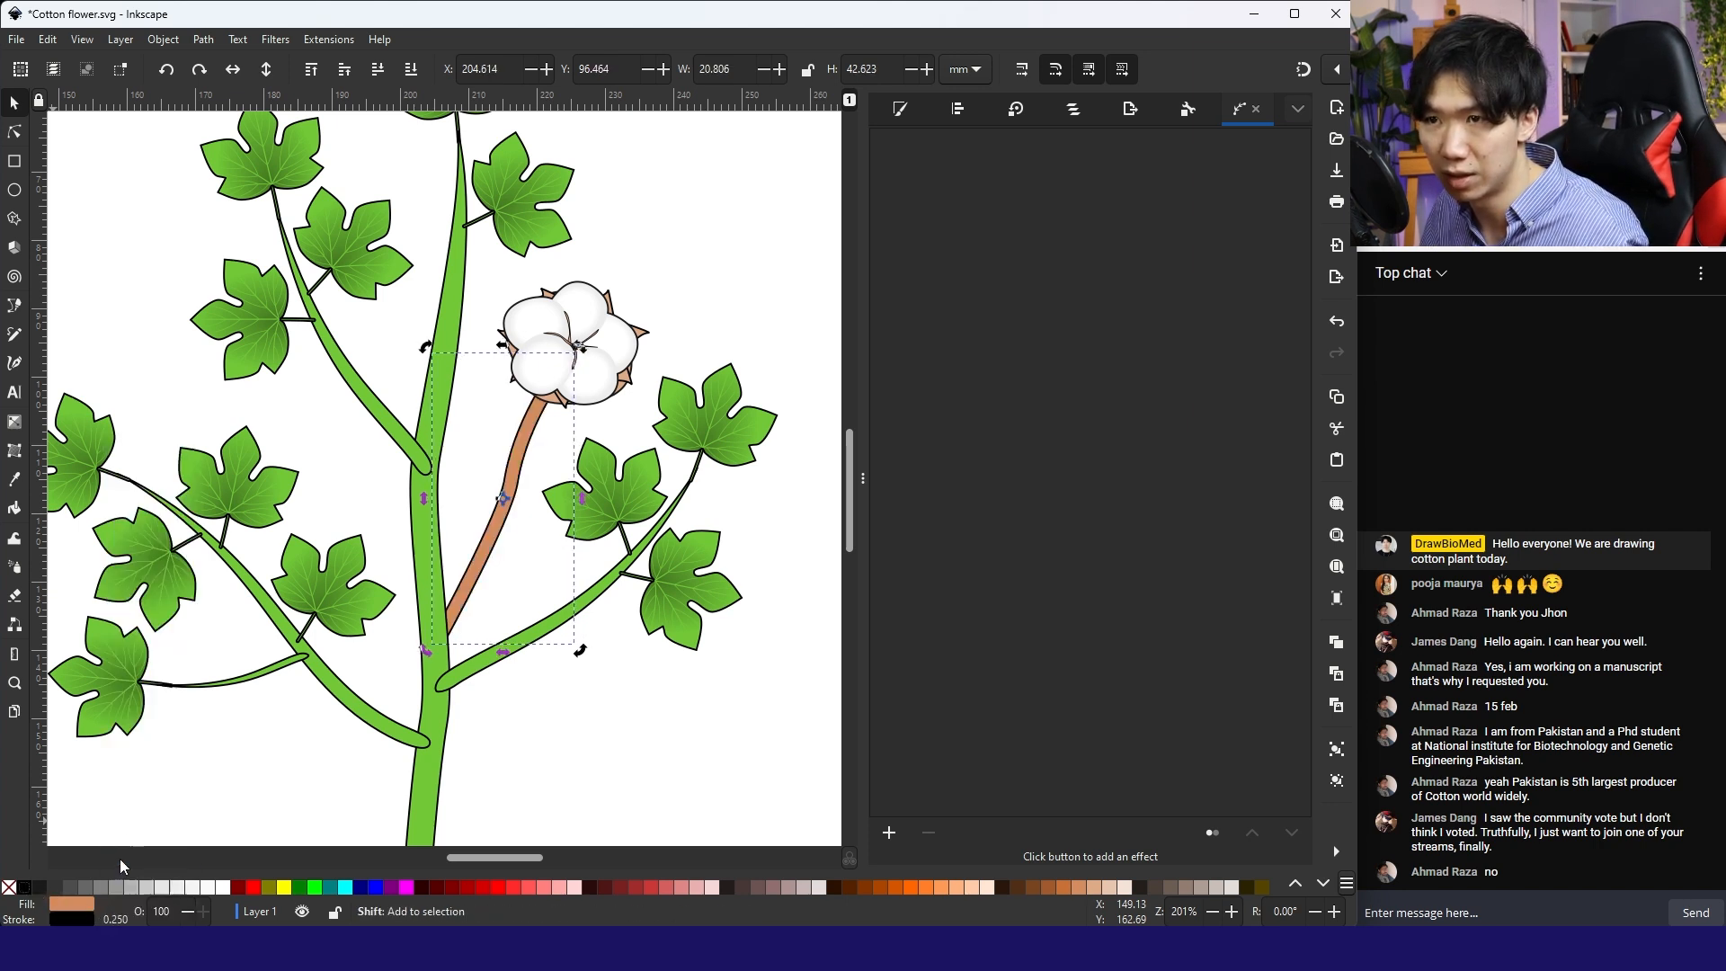
Step: Fill the stalk with a linear gradient running from brown near the boll to green near the main stem
left_click(514, 460)
left_click(13, 424)
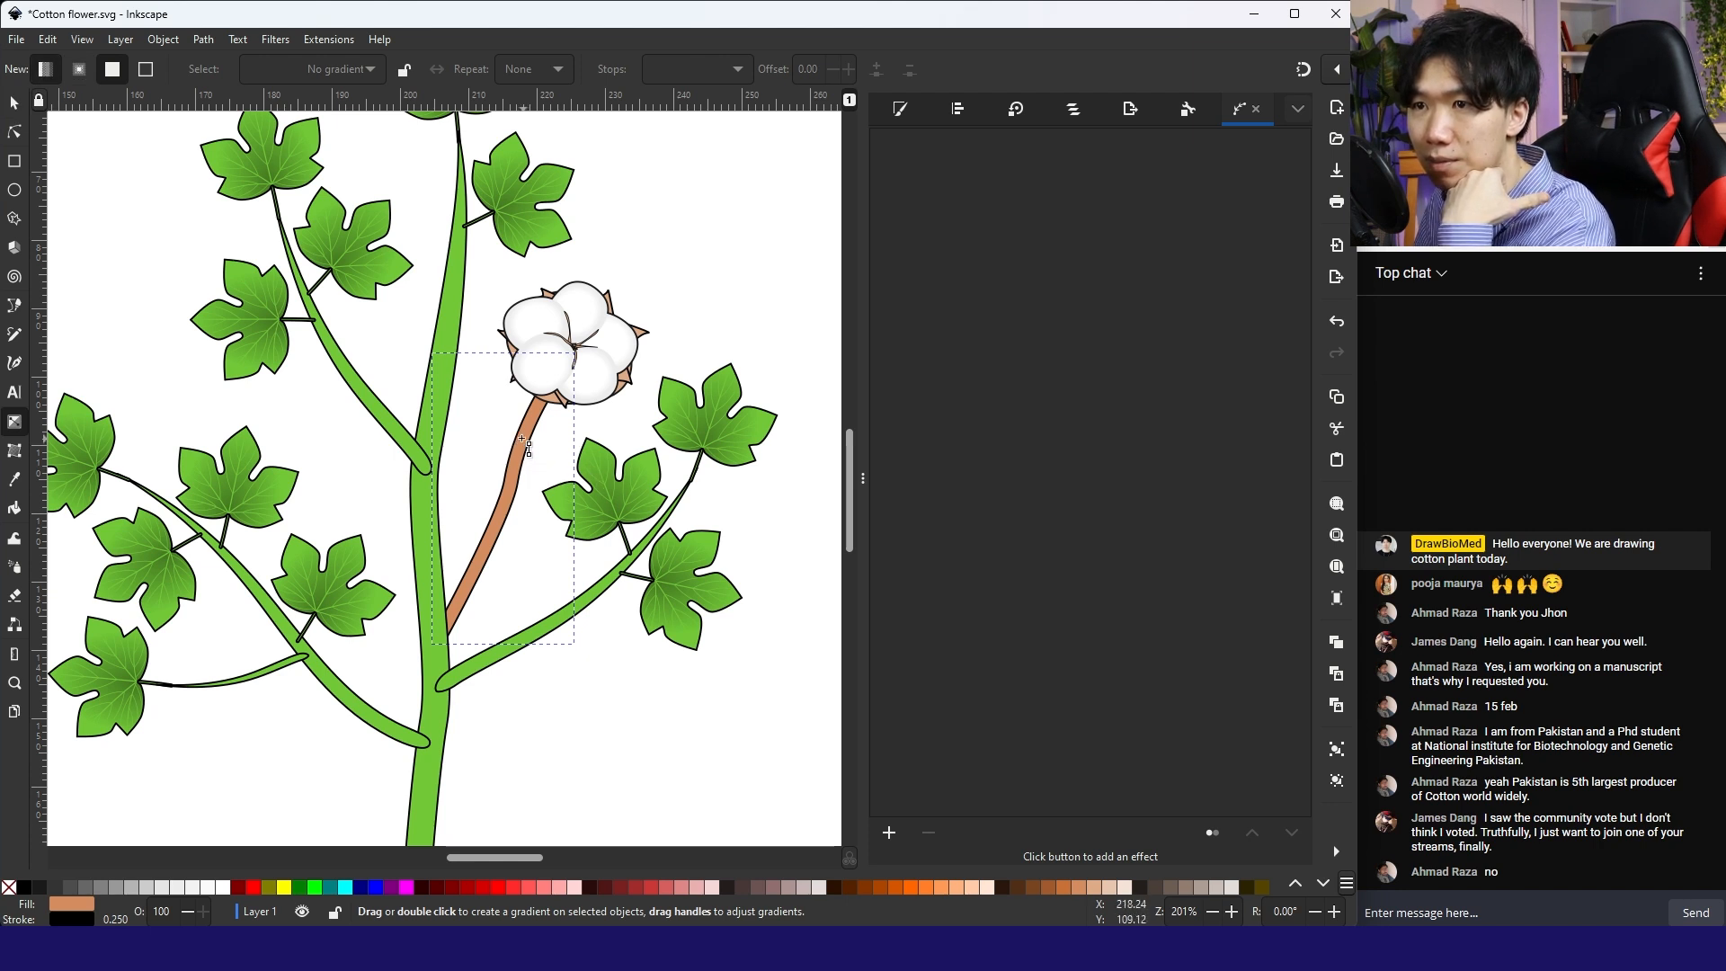
left_click_drag(520, 438, 454, 614)
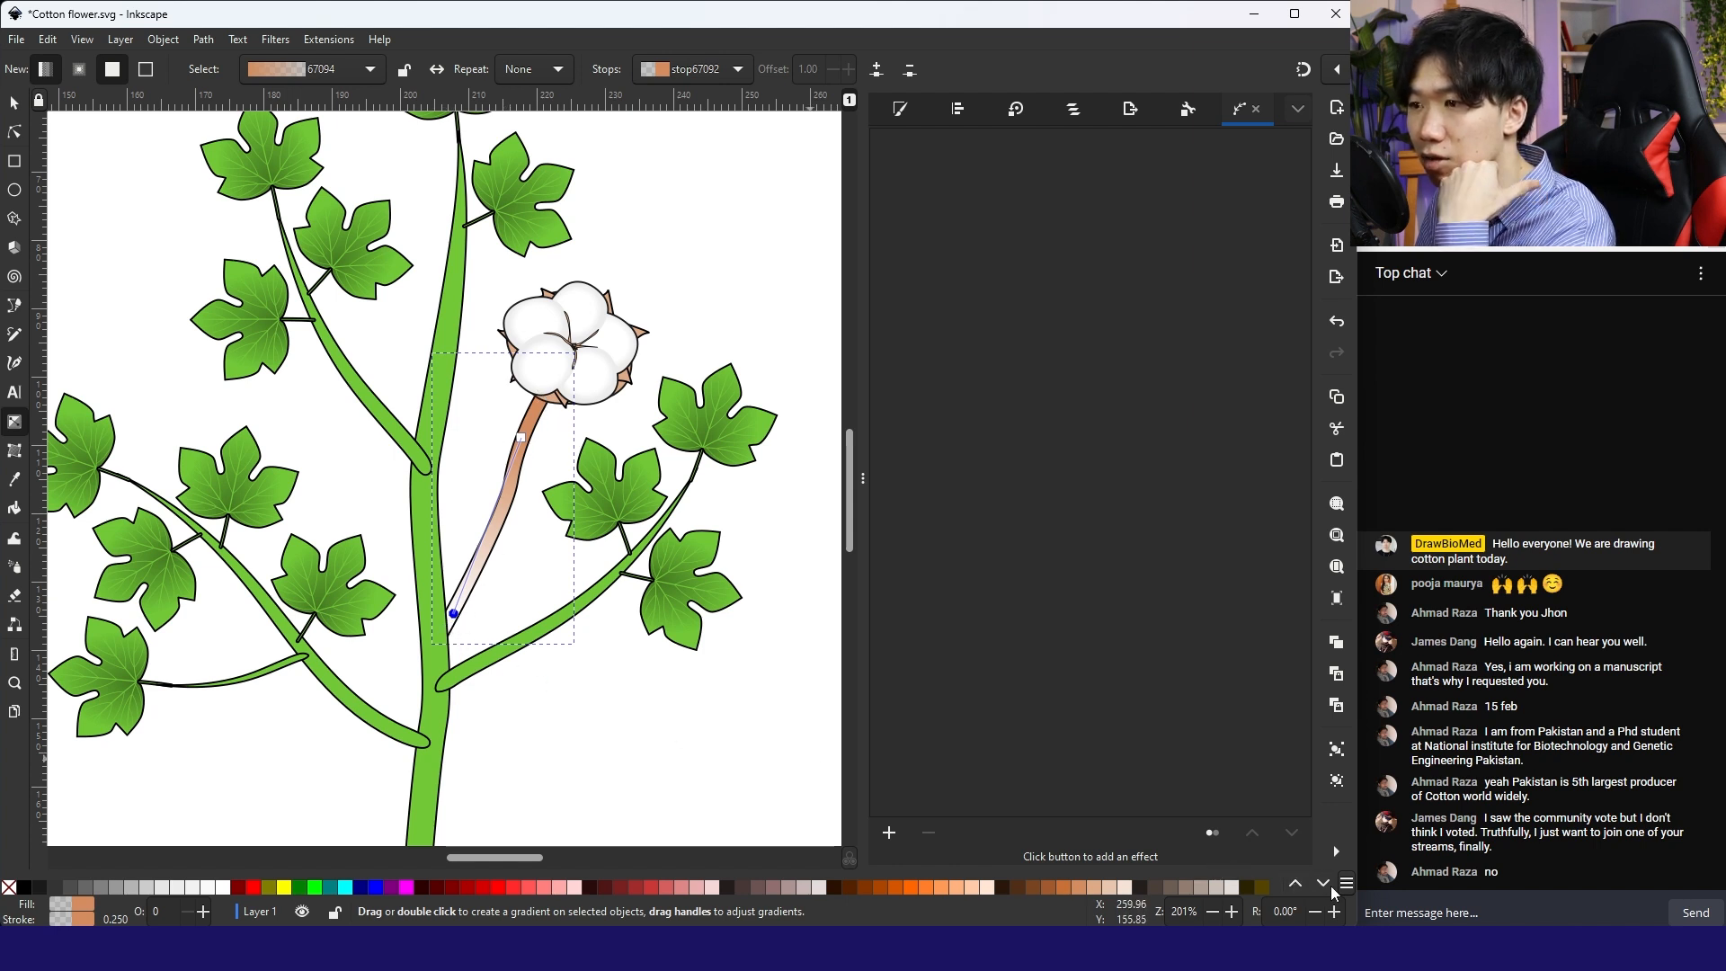
left_click(1323, 885)
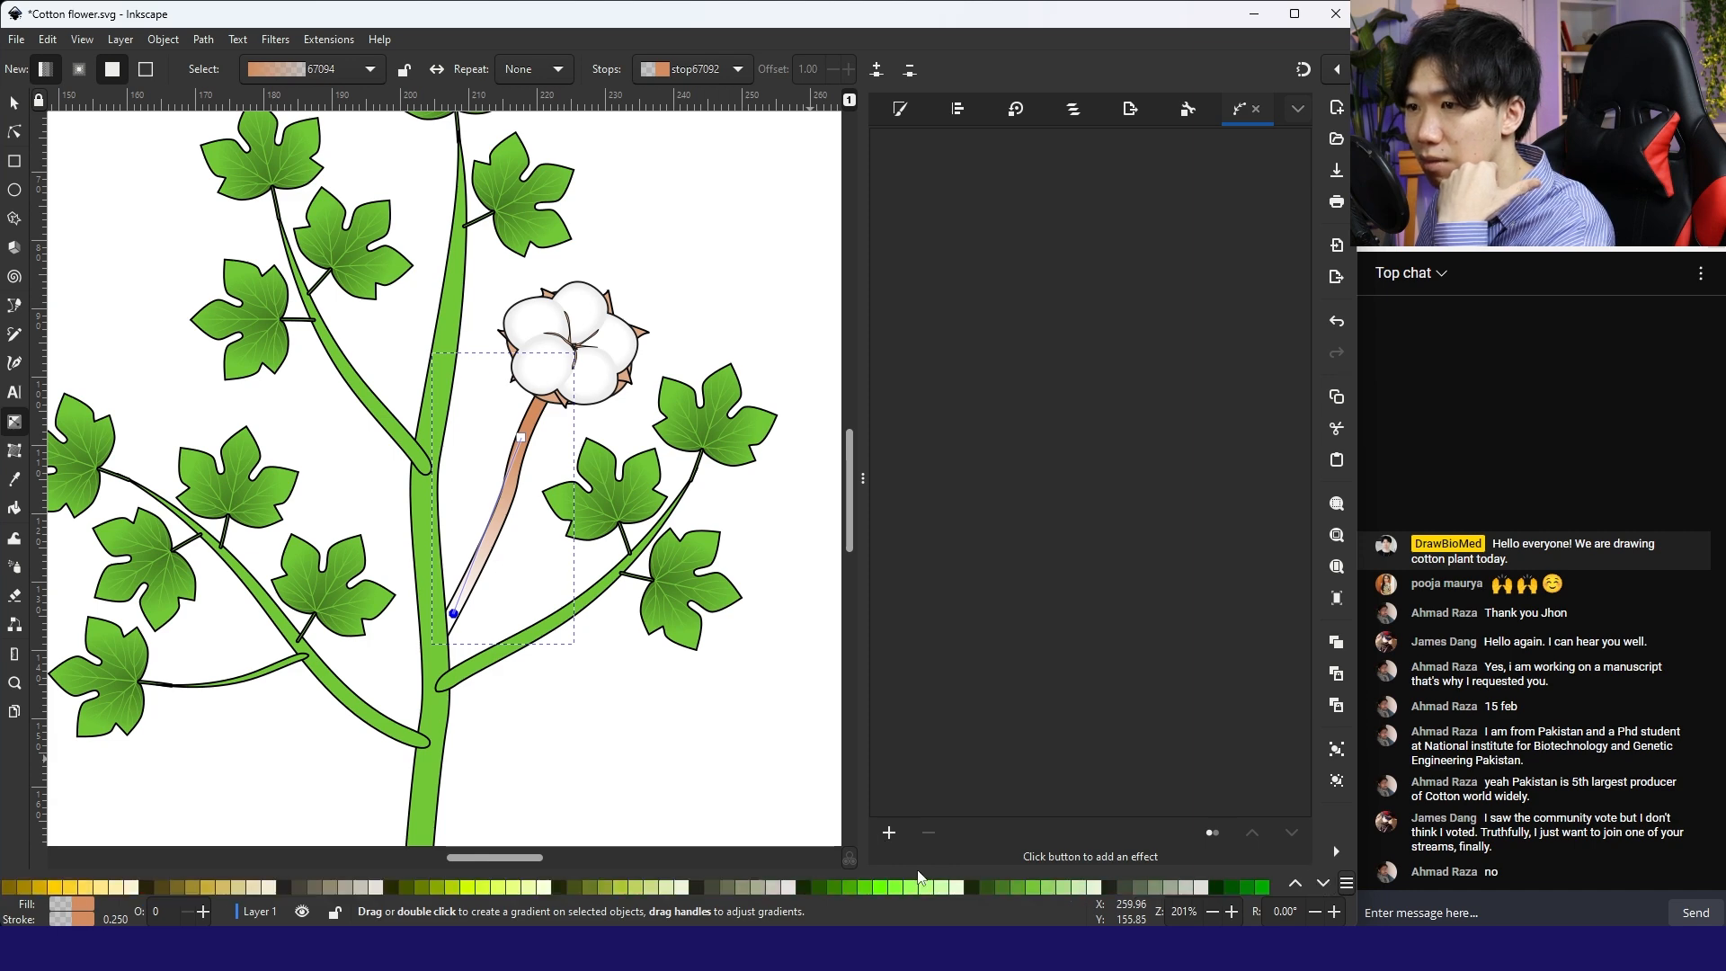
left_click(1016, 887)
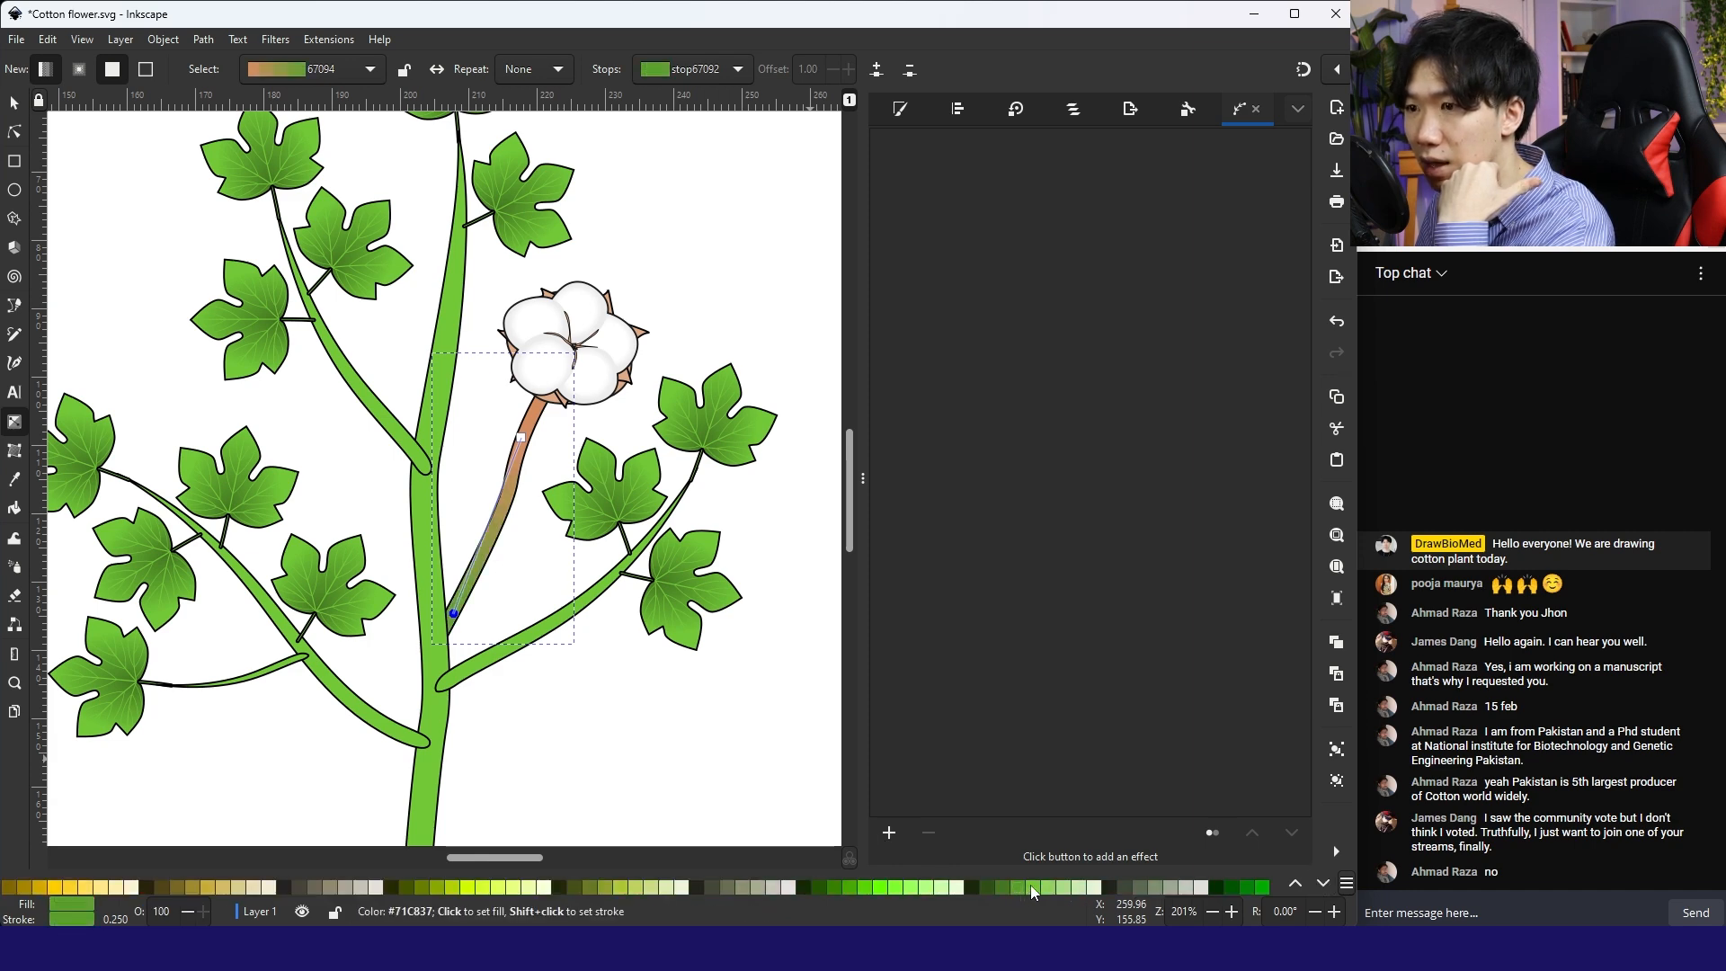
key("s")
key("Escape")
Step: Shade the main stem with a crosswise gradient from light to darker green and adjust its left-edge node above the upper-left branch joint
scroll(453, 395, "up", 2)
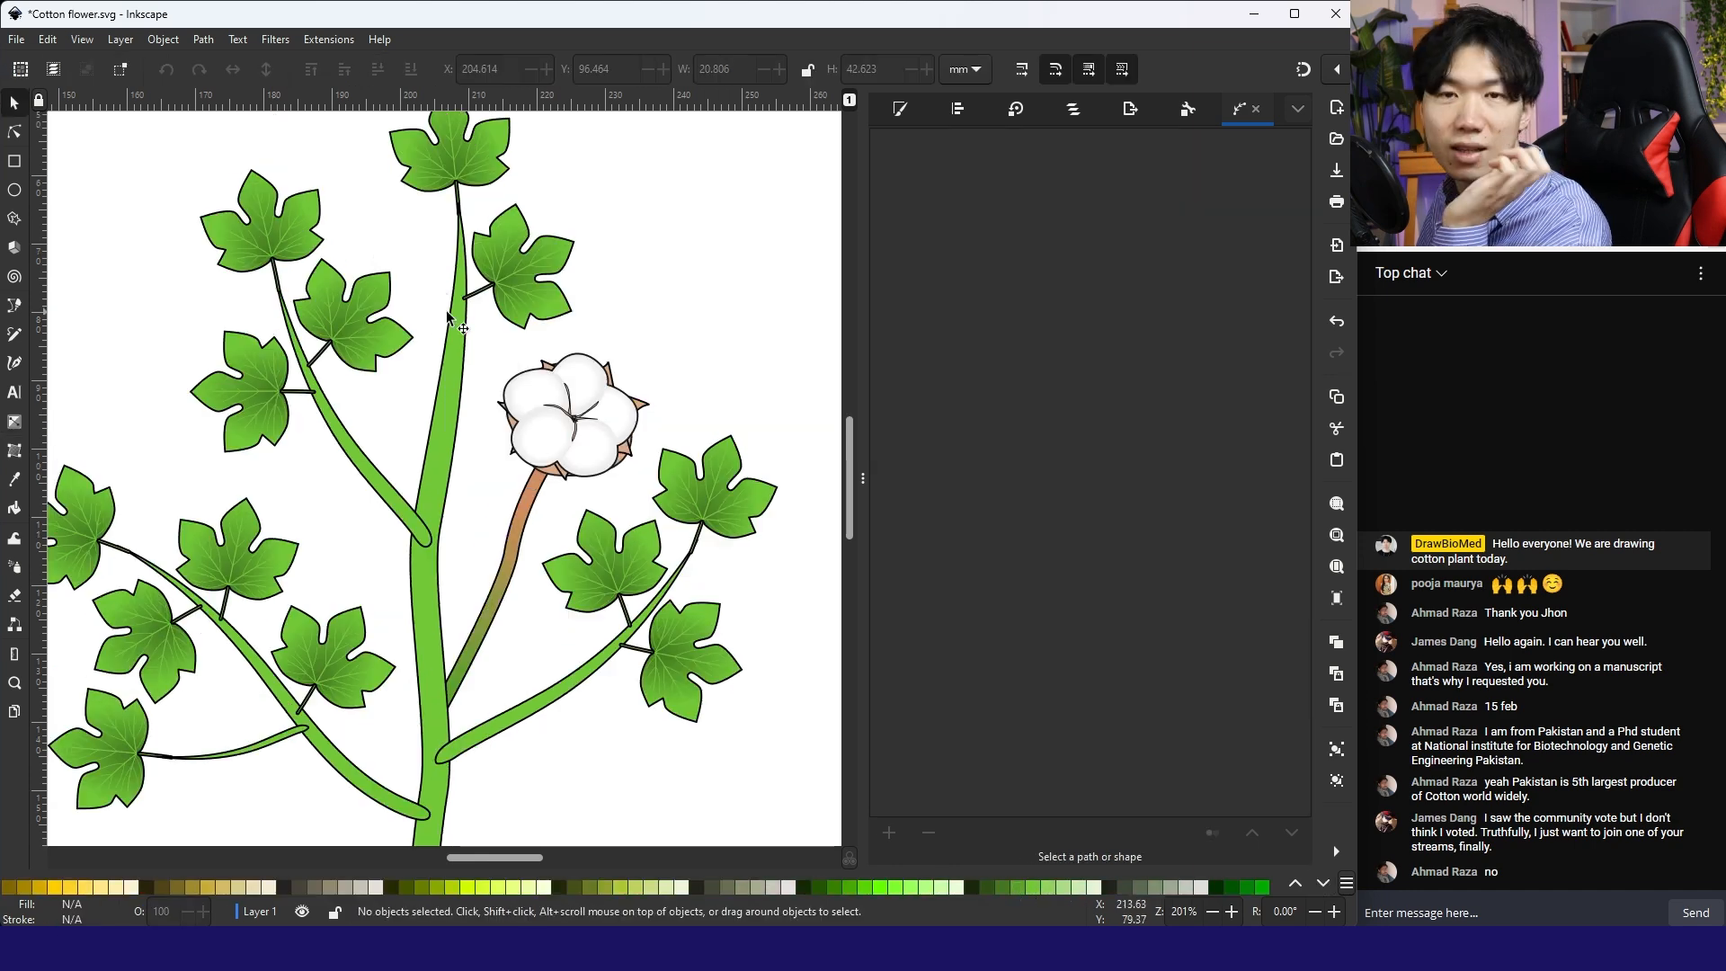
left_click(453, 395)
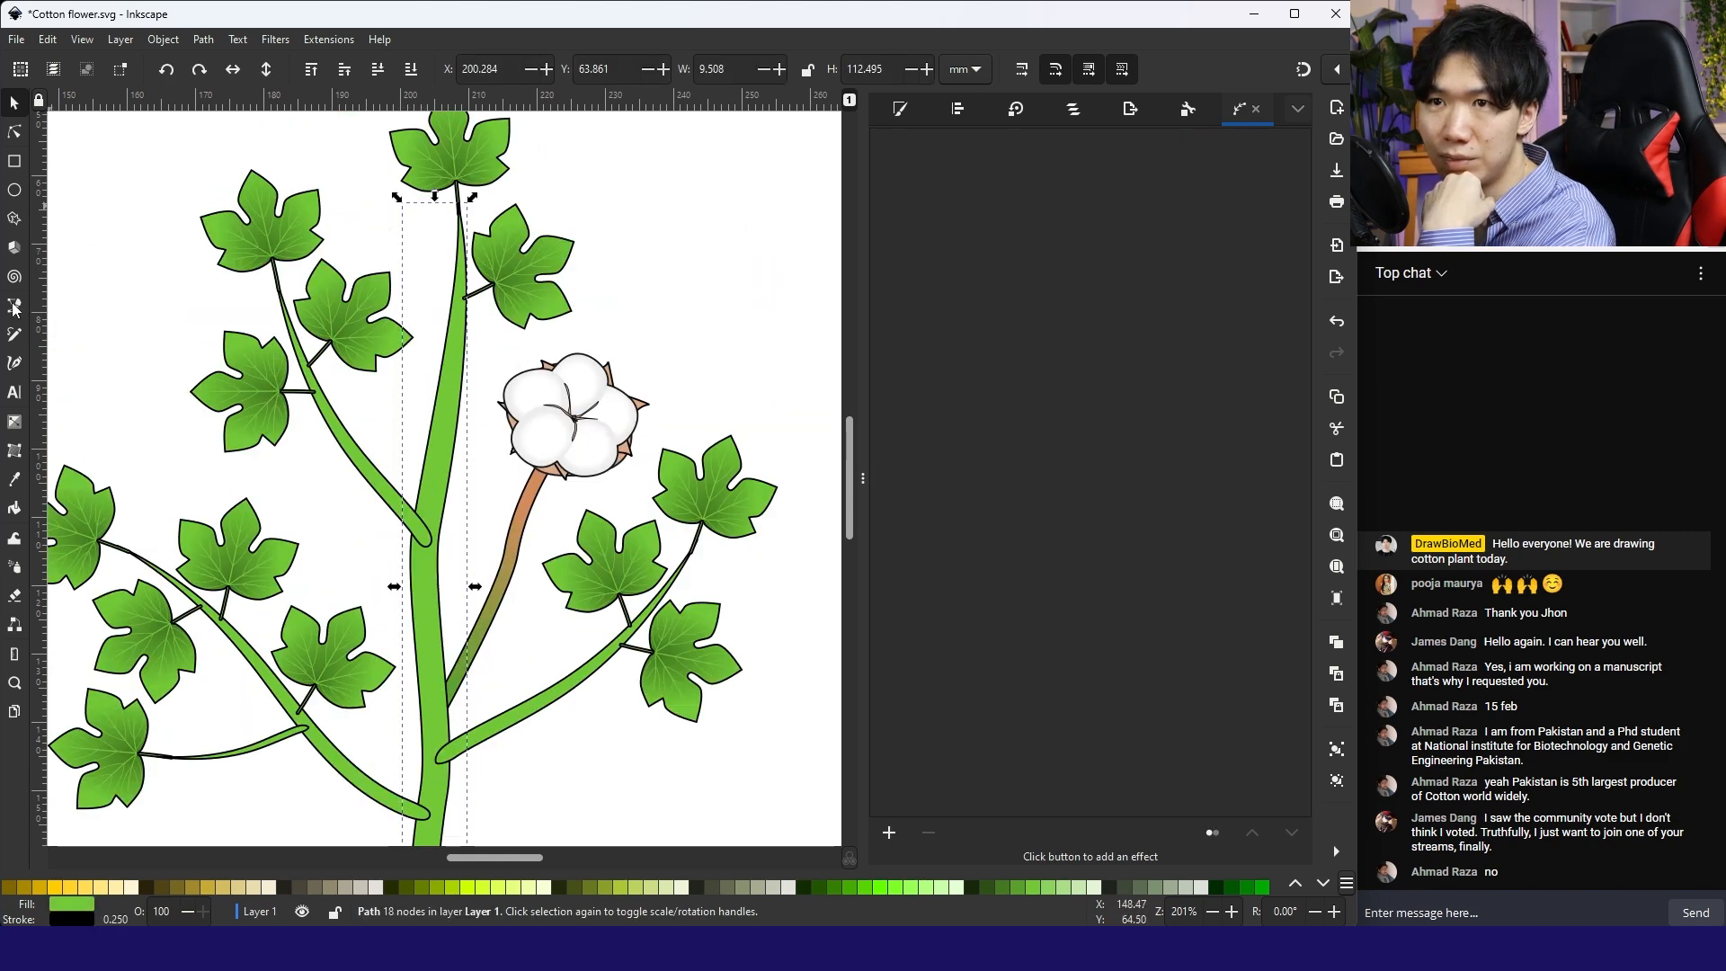
left_click(15, 422)
left_click_drag(419, 627, 442, 629)
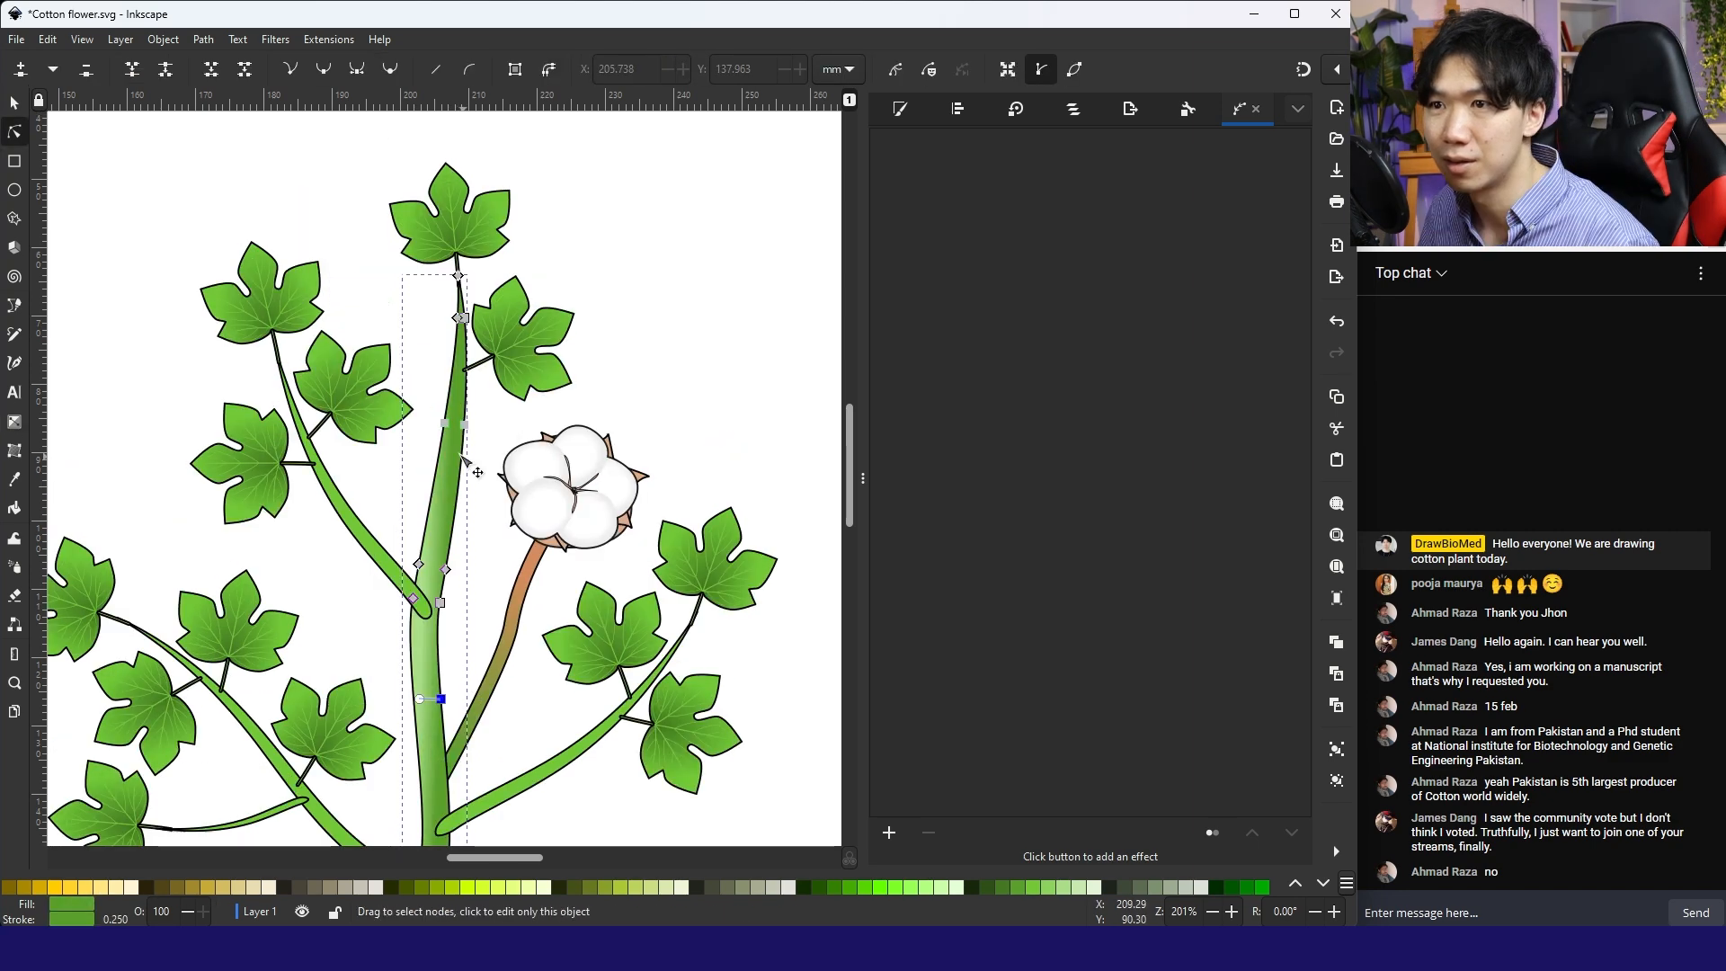
left_click(445, 424)
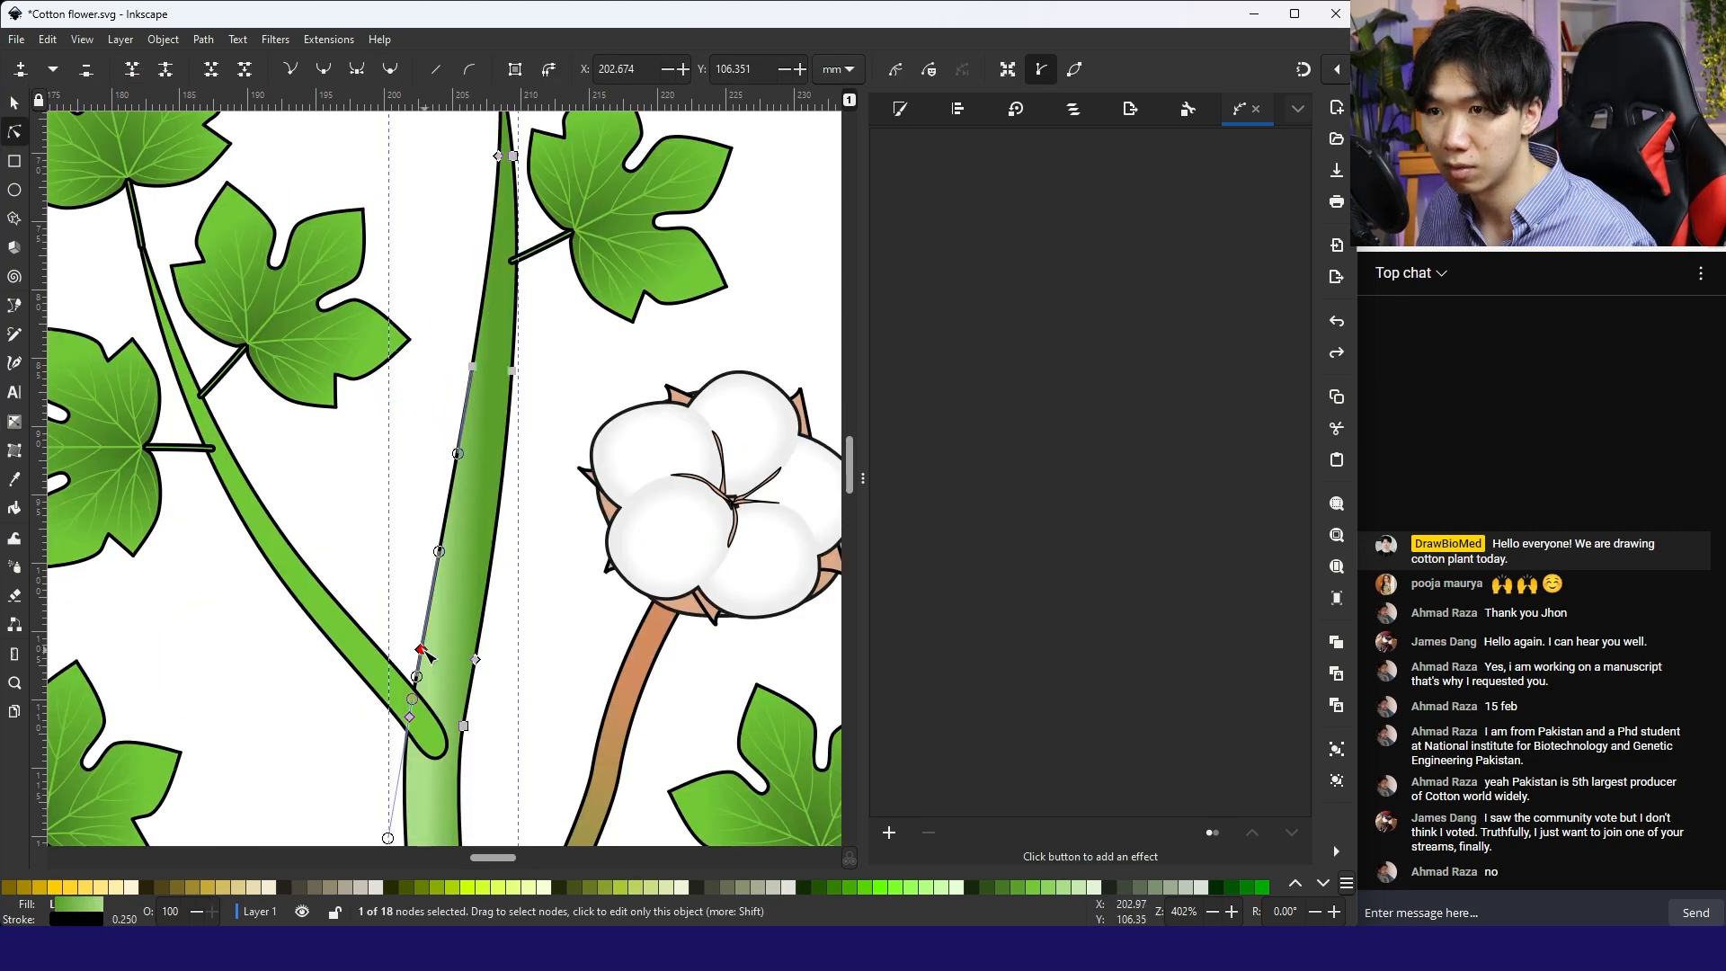
left_click_drag(421, 649, 429, 648)
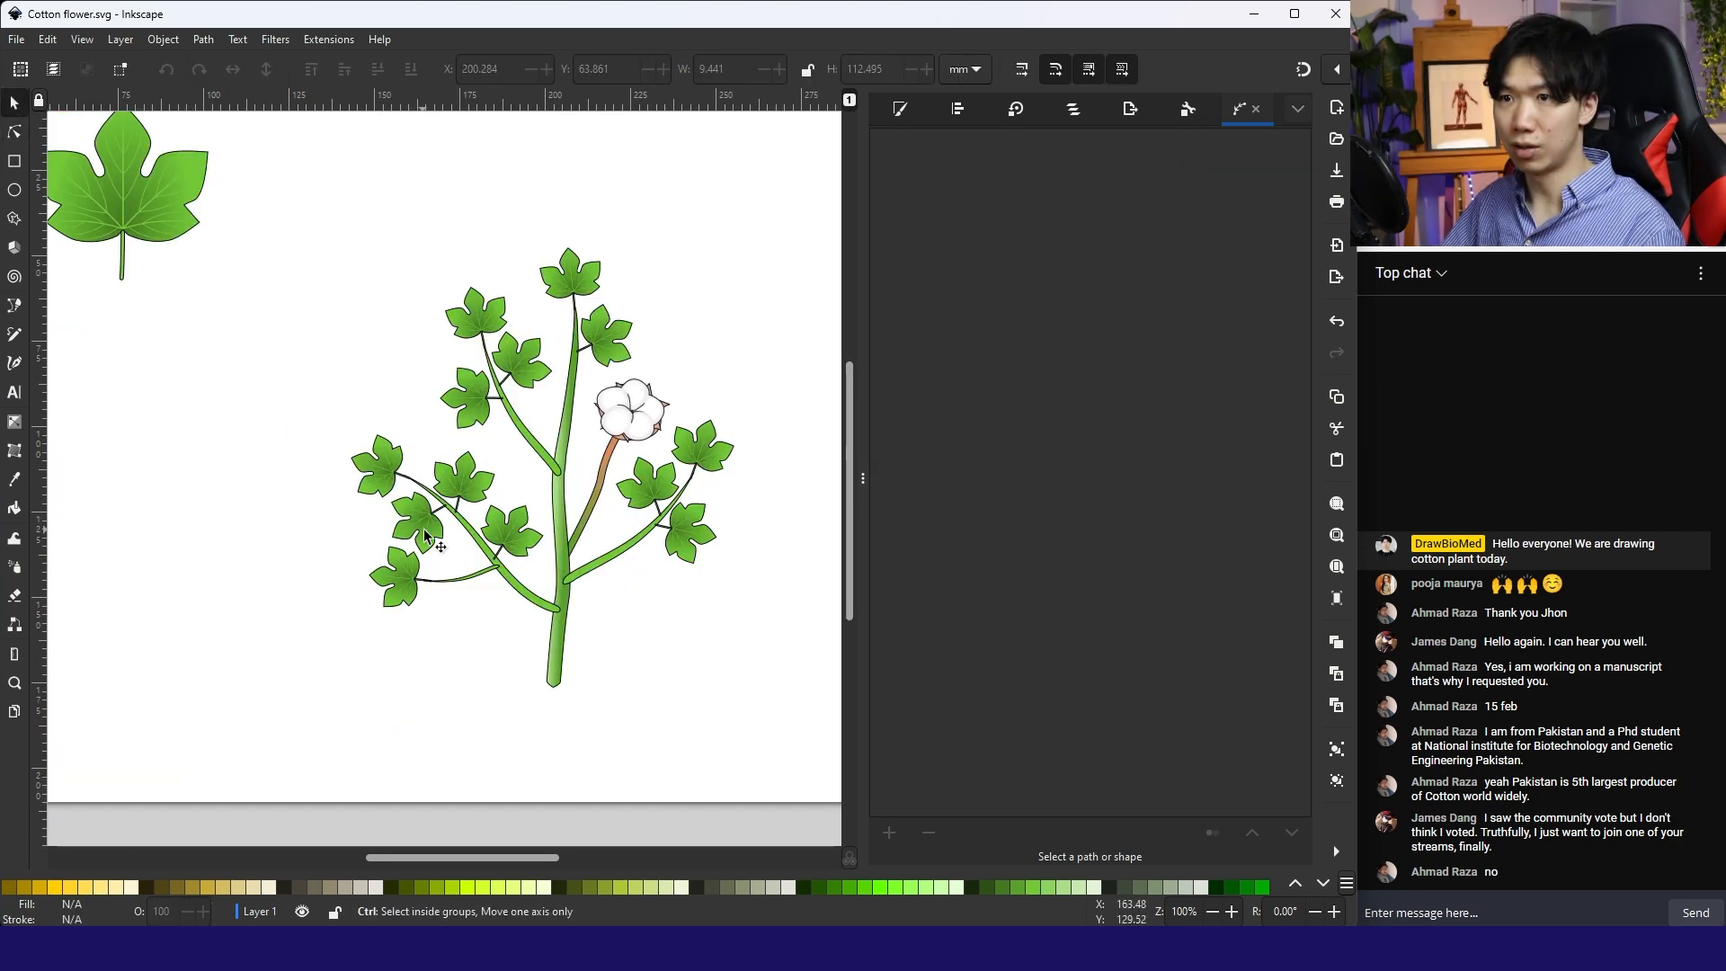
Step: Duplicate a leaf from the lower-left branch and place the copy near the branch's upper end
left_click(424, 537)
left_click(288, 390)
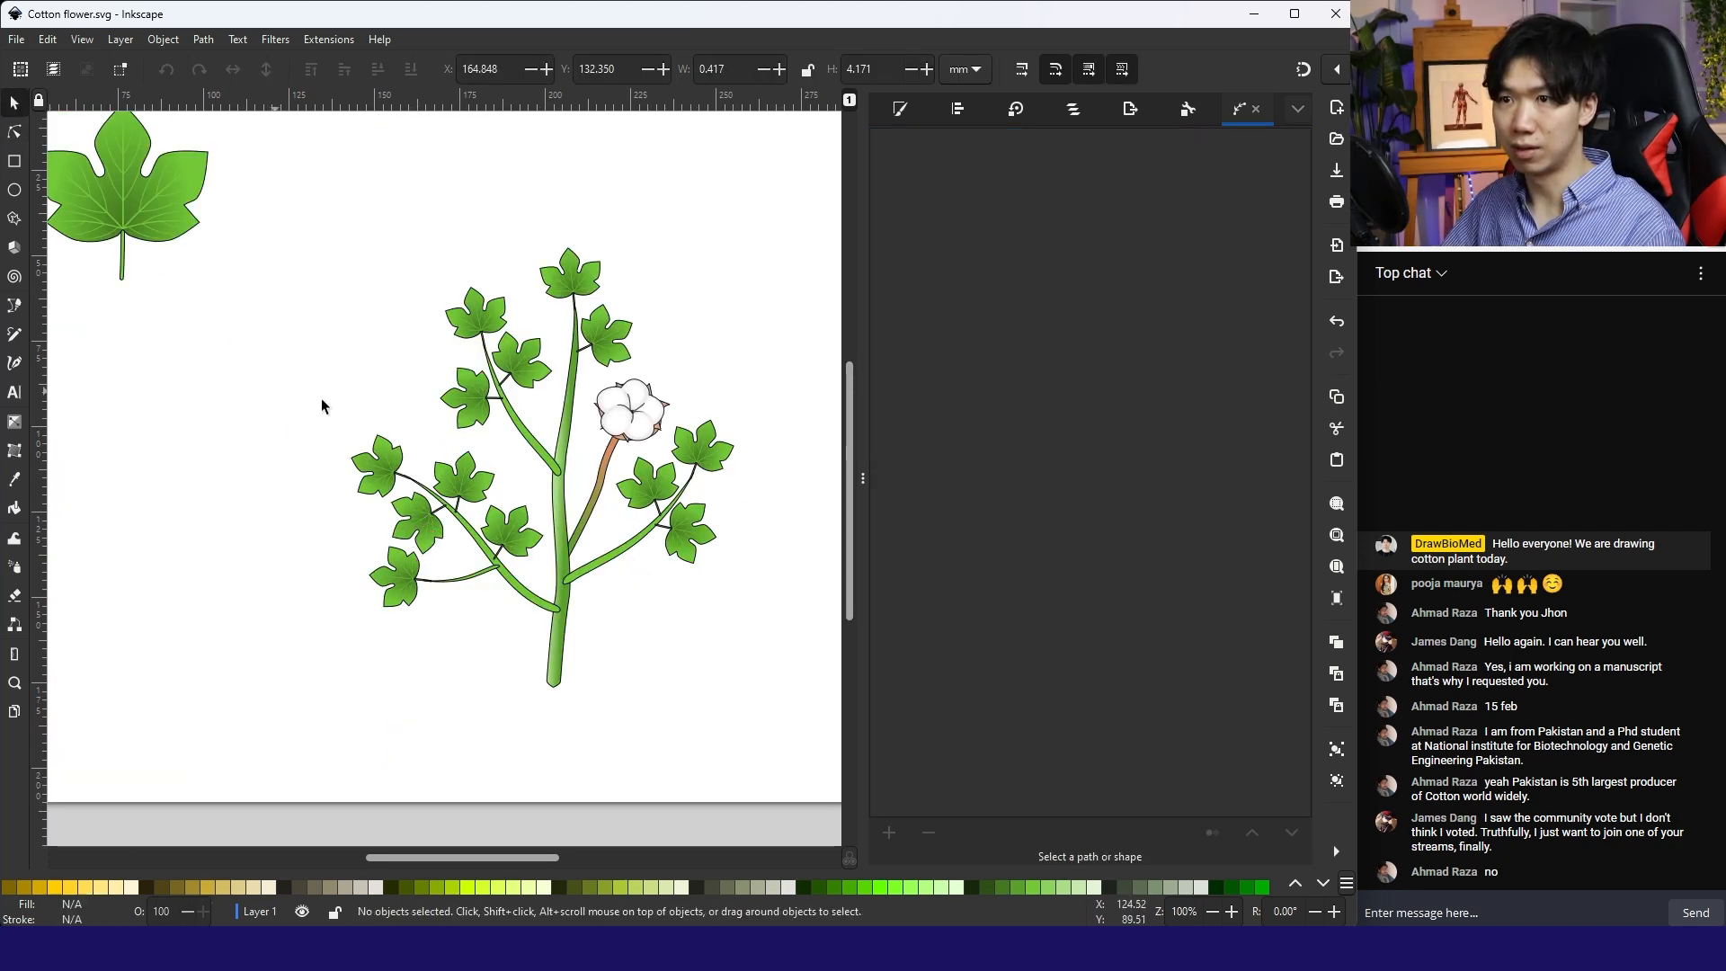
left_click(462, 475)
key("ctrl+c")
key("ctrl+v")
left_click_drag(426, 406, 412, 476)
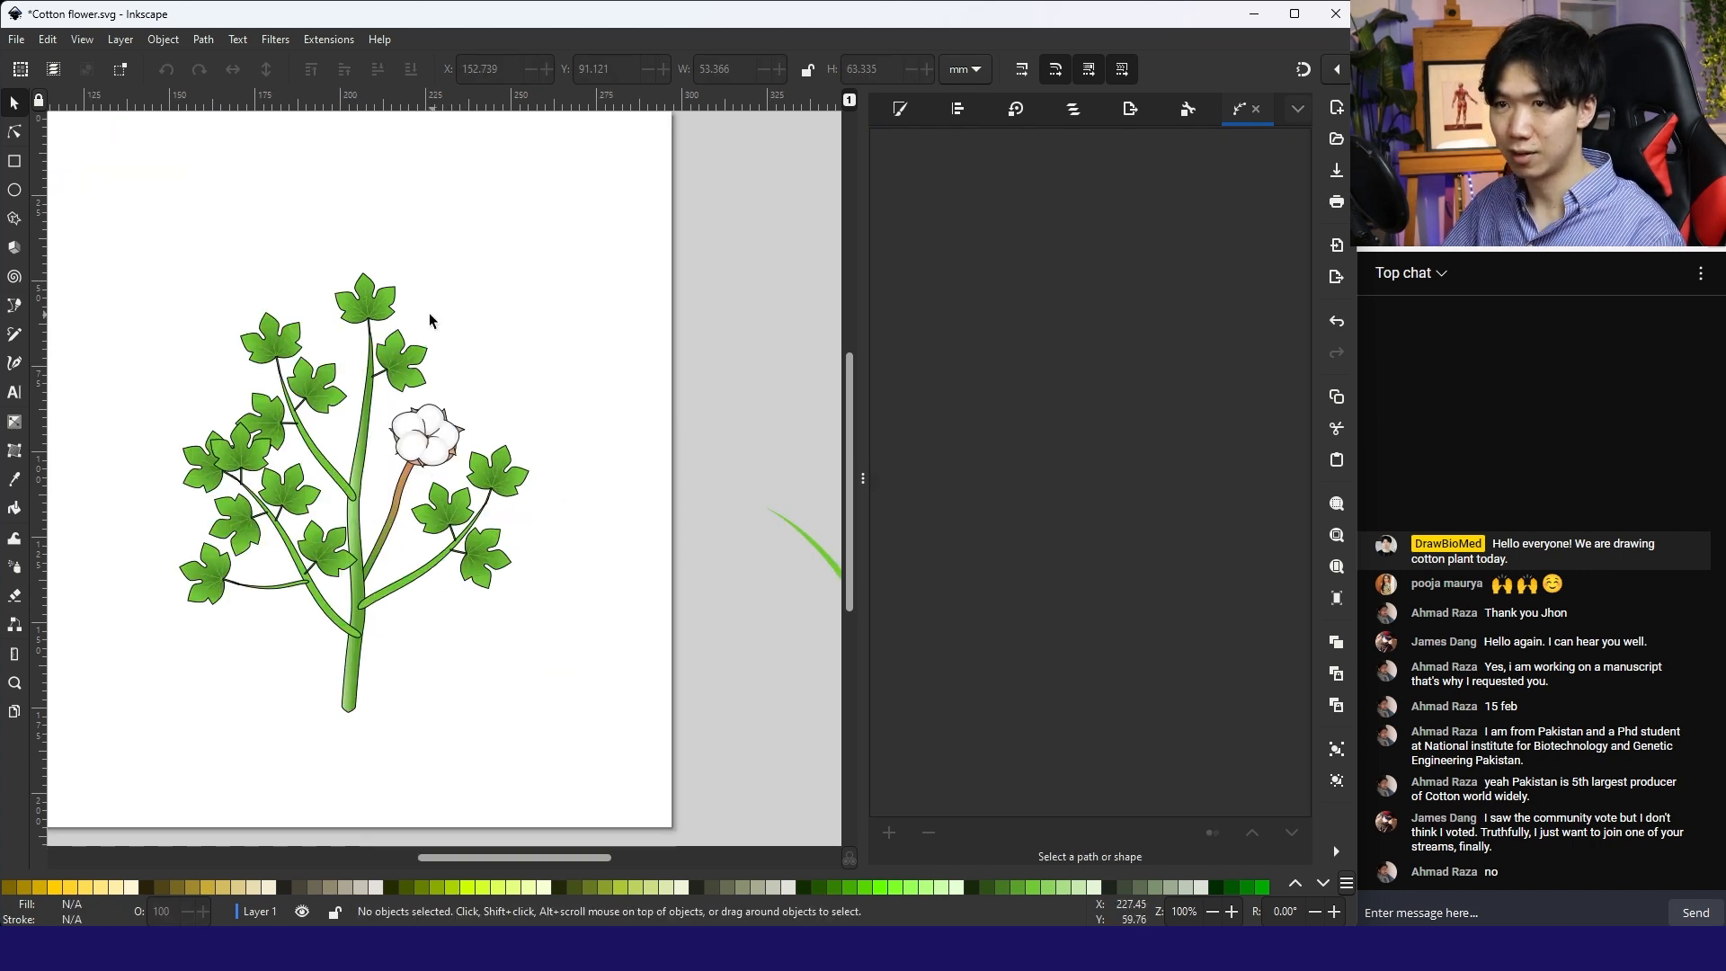
scroll(424, 315, "down", 2)
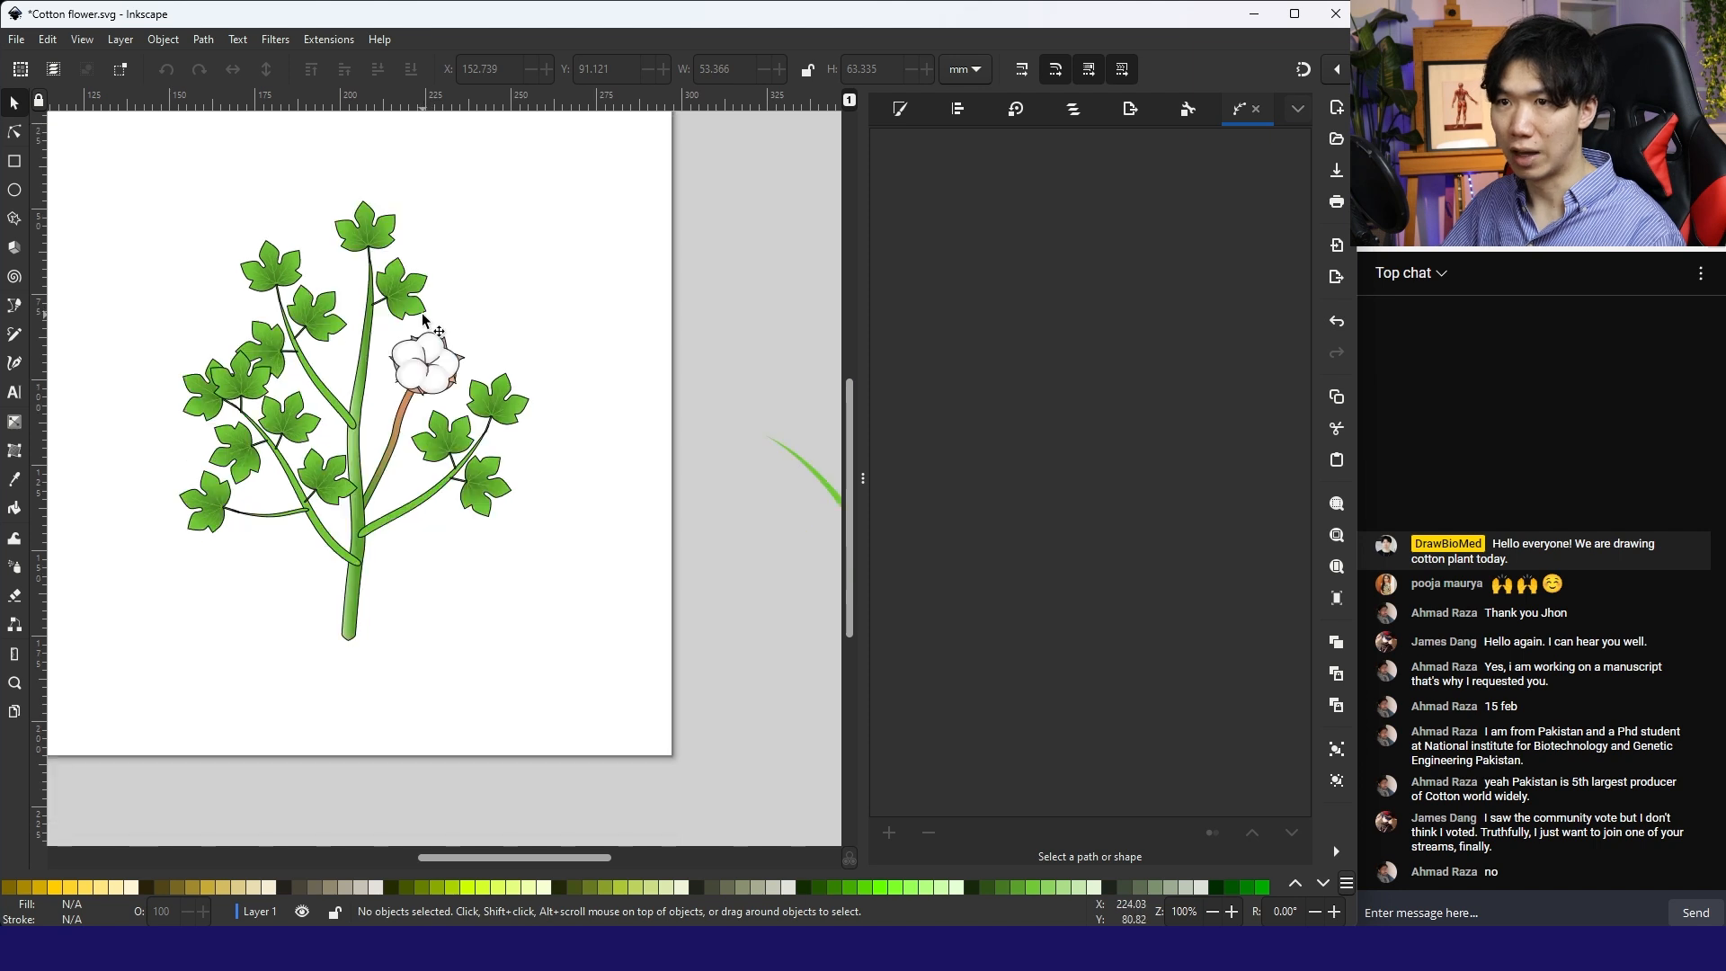
scroll(396, 283, "up", 4)
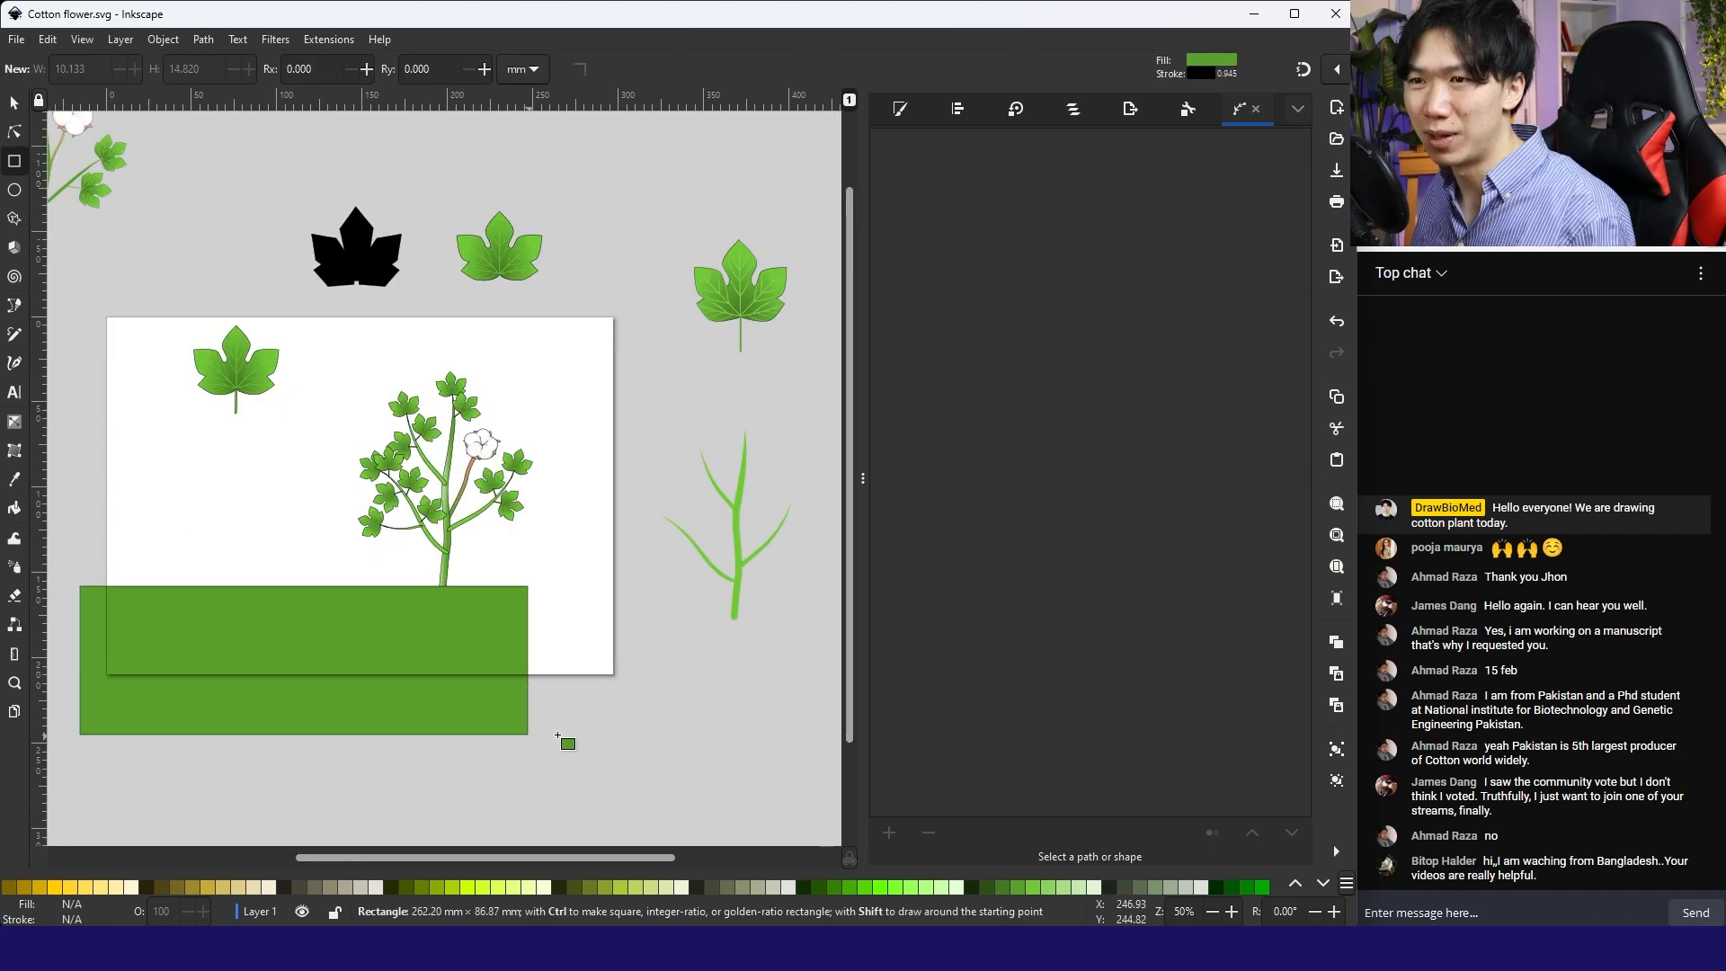
Step: Draw a wide soil rectangle about 328 mm by 81 mm, with its upper edge at the stem's base
left_click_drag(553, 728, 639, 724)
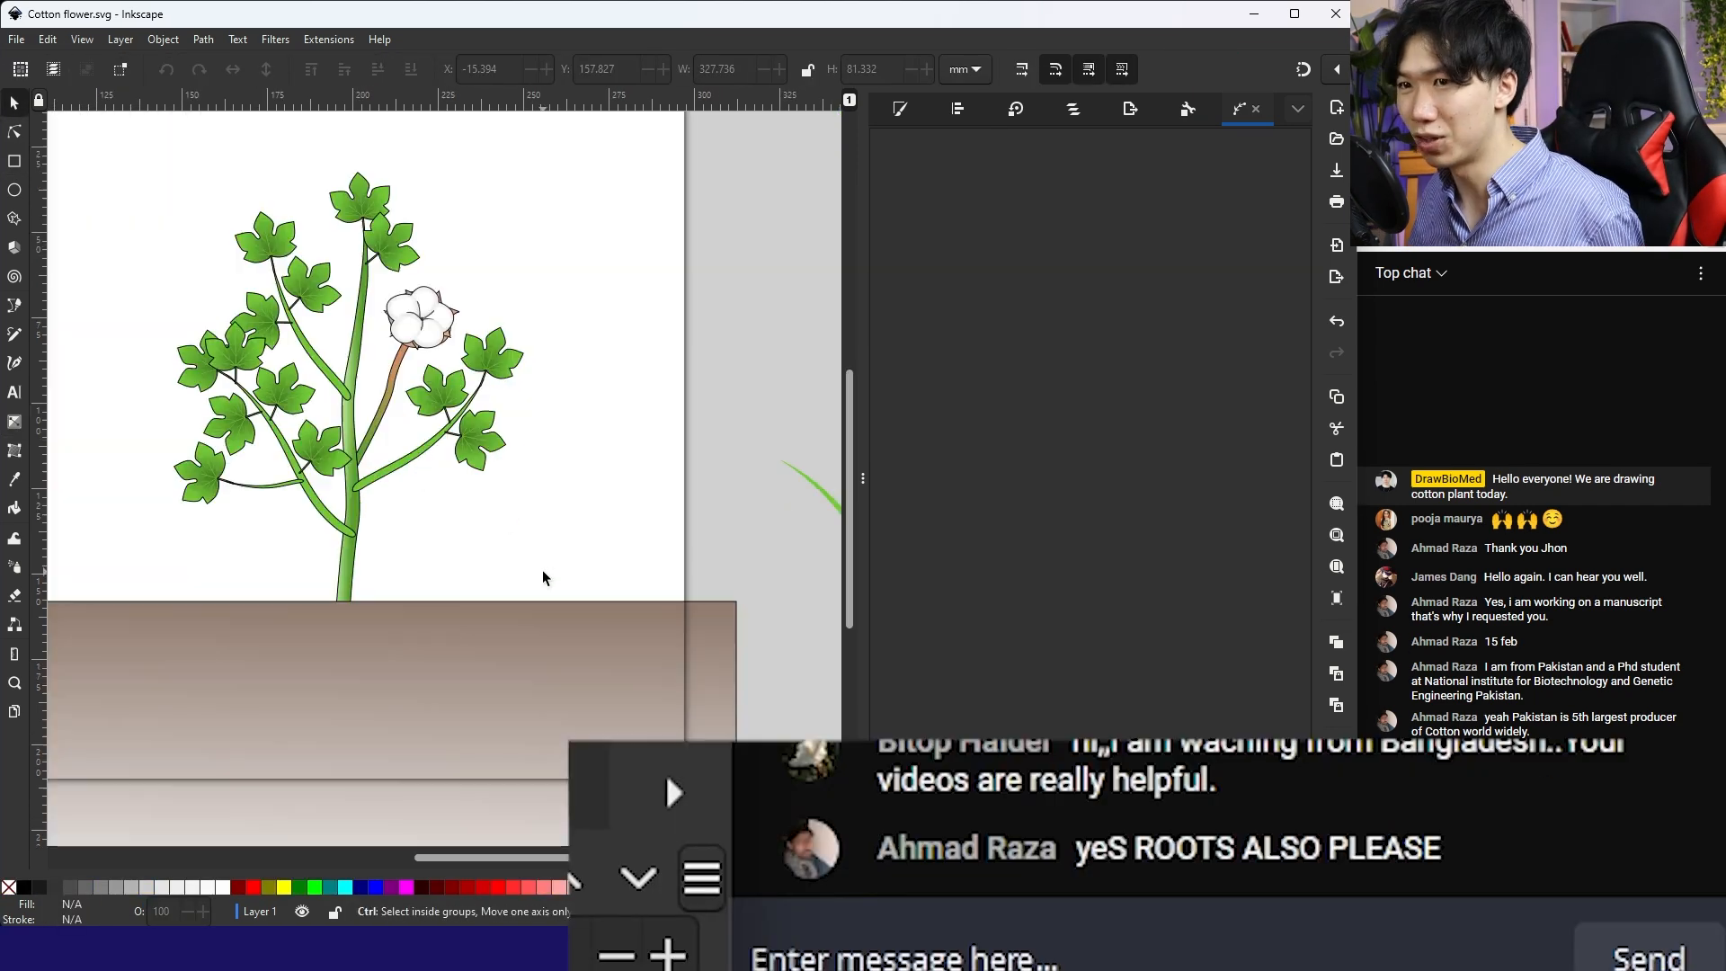
Step: Draw a slightly wavy three-node root line about 40 mm long, running down from the stem's base into the soil
left_click_drag(490, 560, 616, 576)
scroll(627, 565, "down", 5)
key("b")
left_click_drag(456, 415, 462, 498)
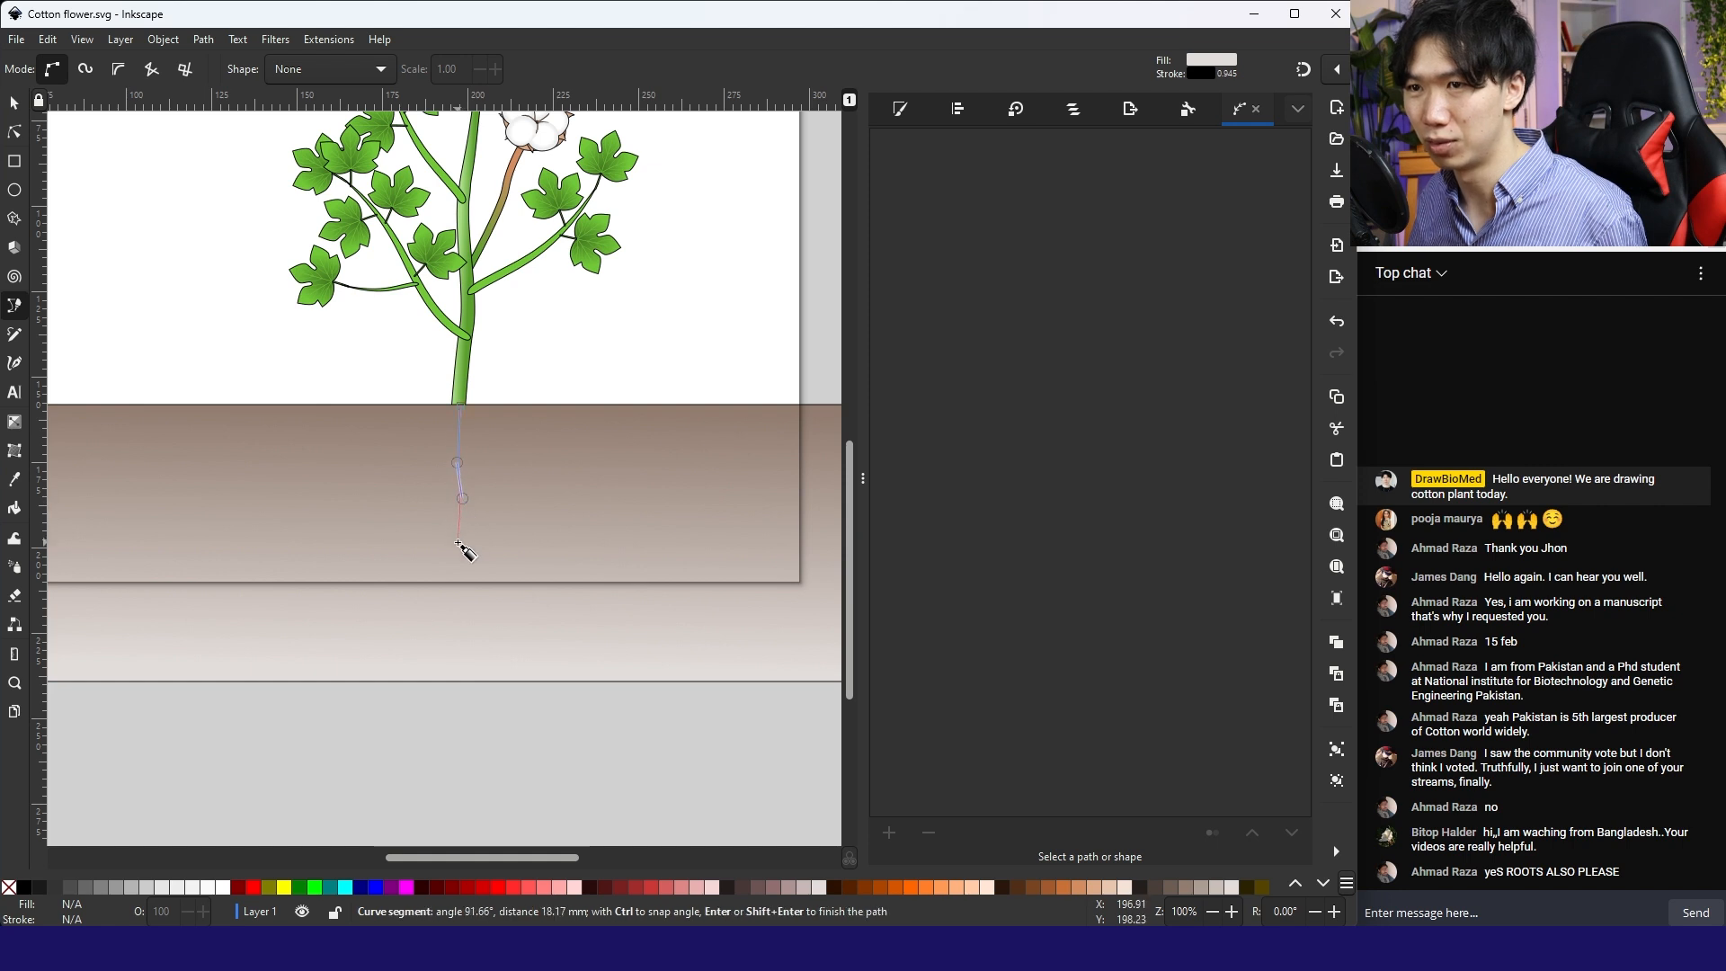
left_click(458, 543)
key("Return")
left_click(14, 104)
scroll(233, 890, "down", 3)
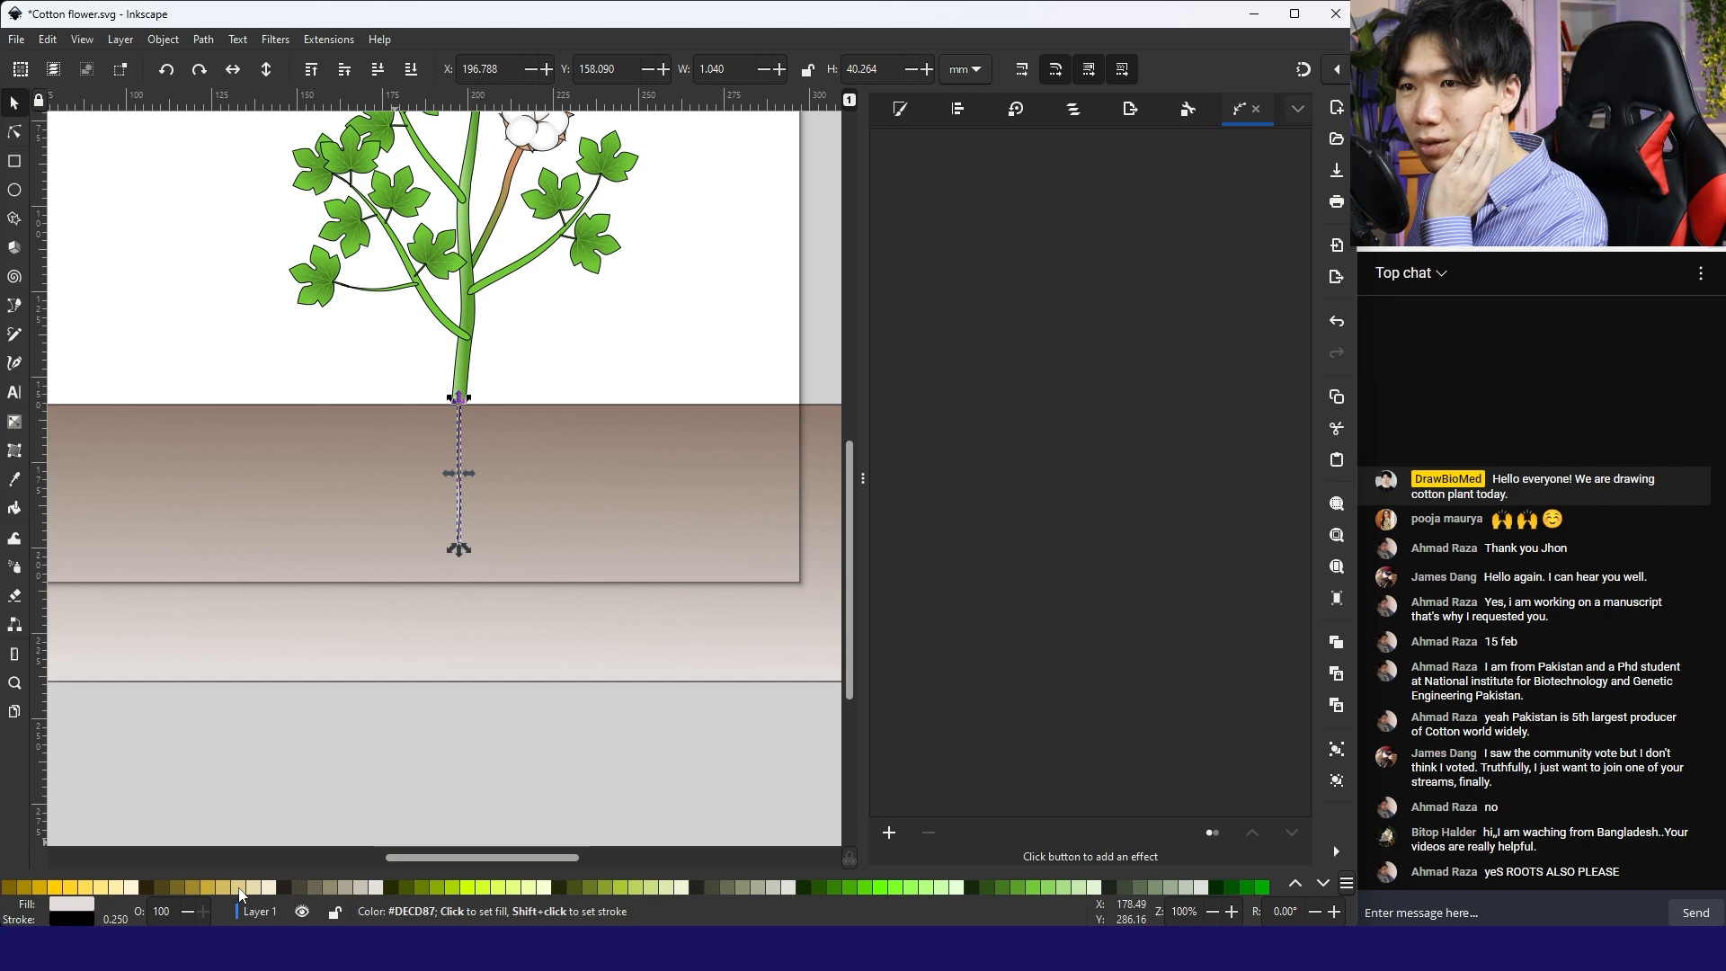
Step: Set the root line's stroke width to 4 mm and nudge the line into place beneath the stem
key("ctrl+z")
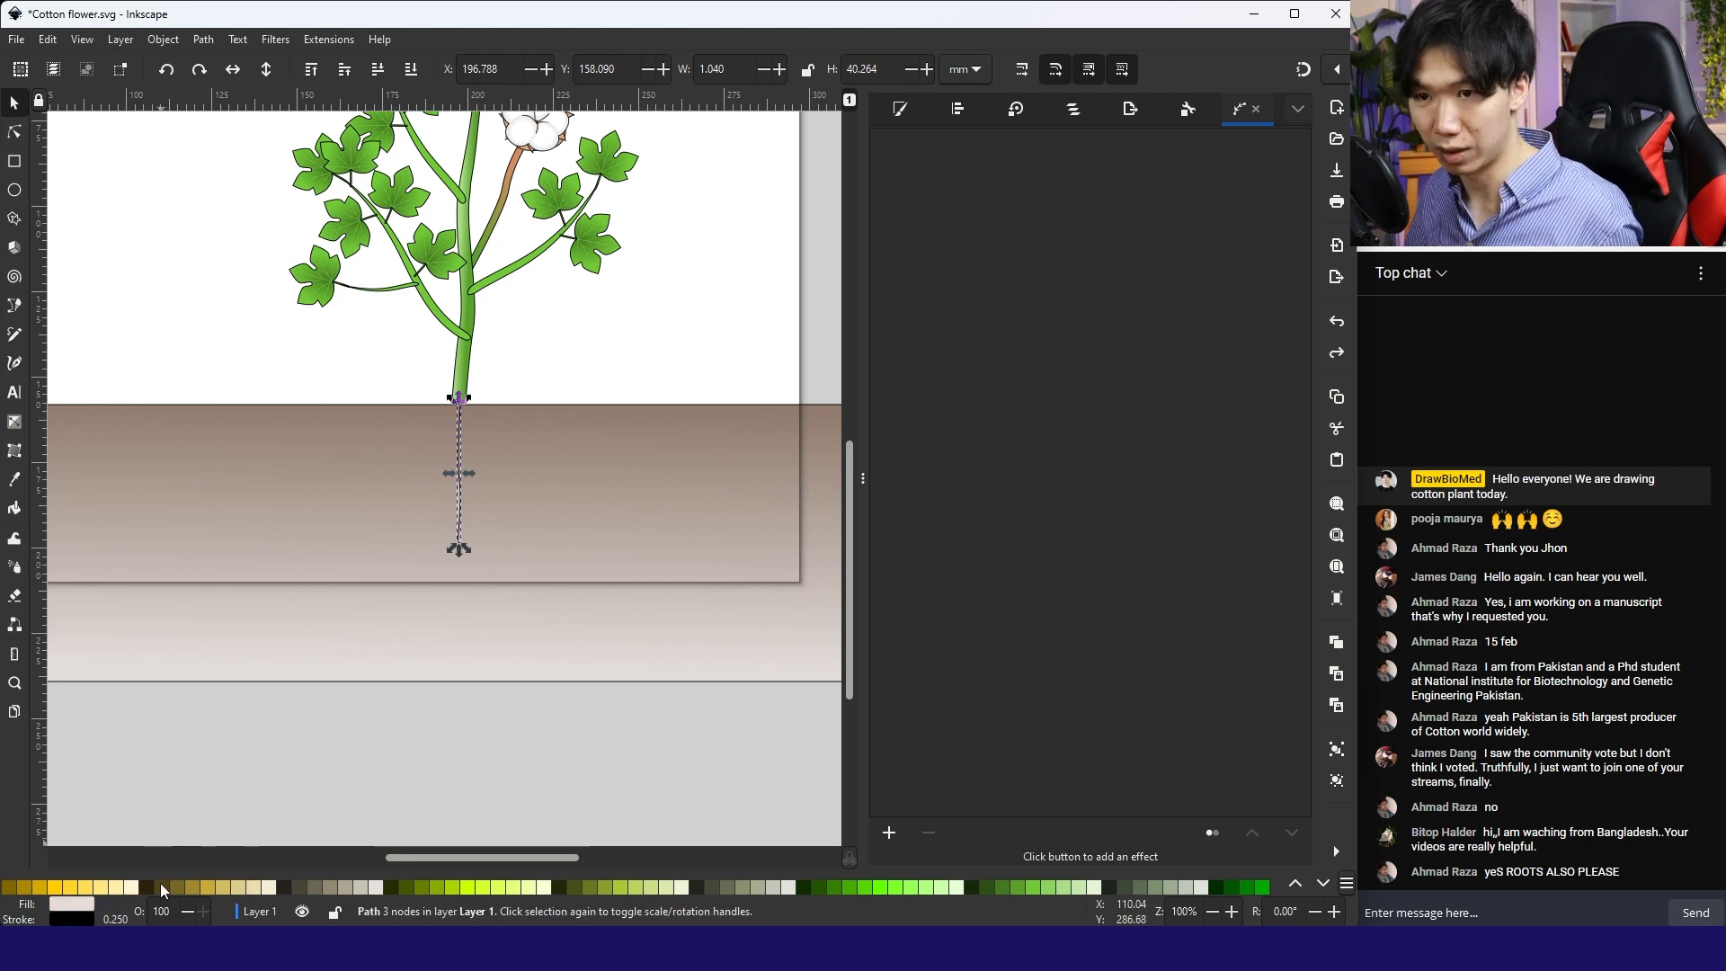
right_click(108, 918)
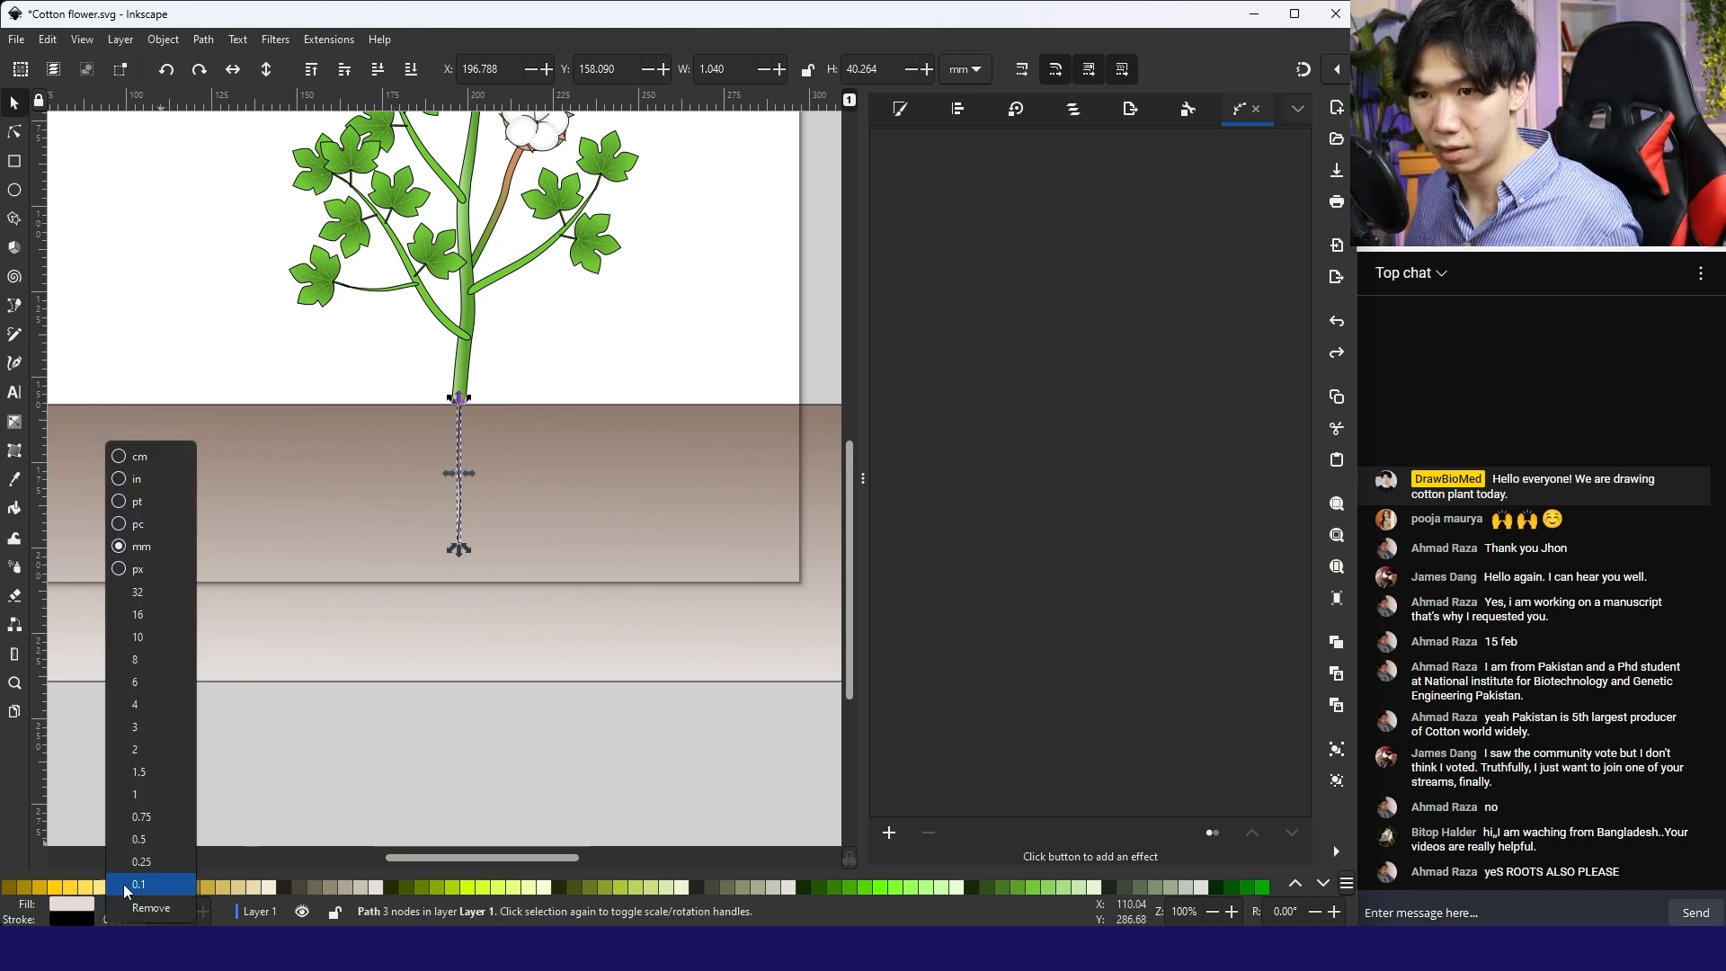
left_click(142, 731)
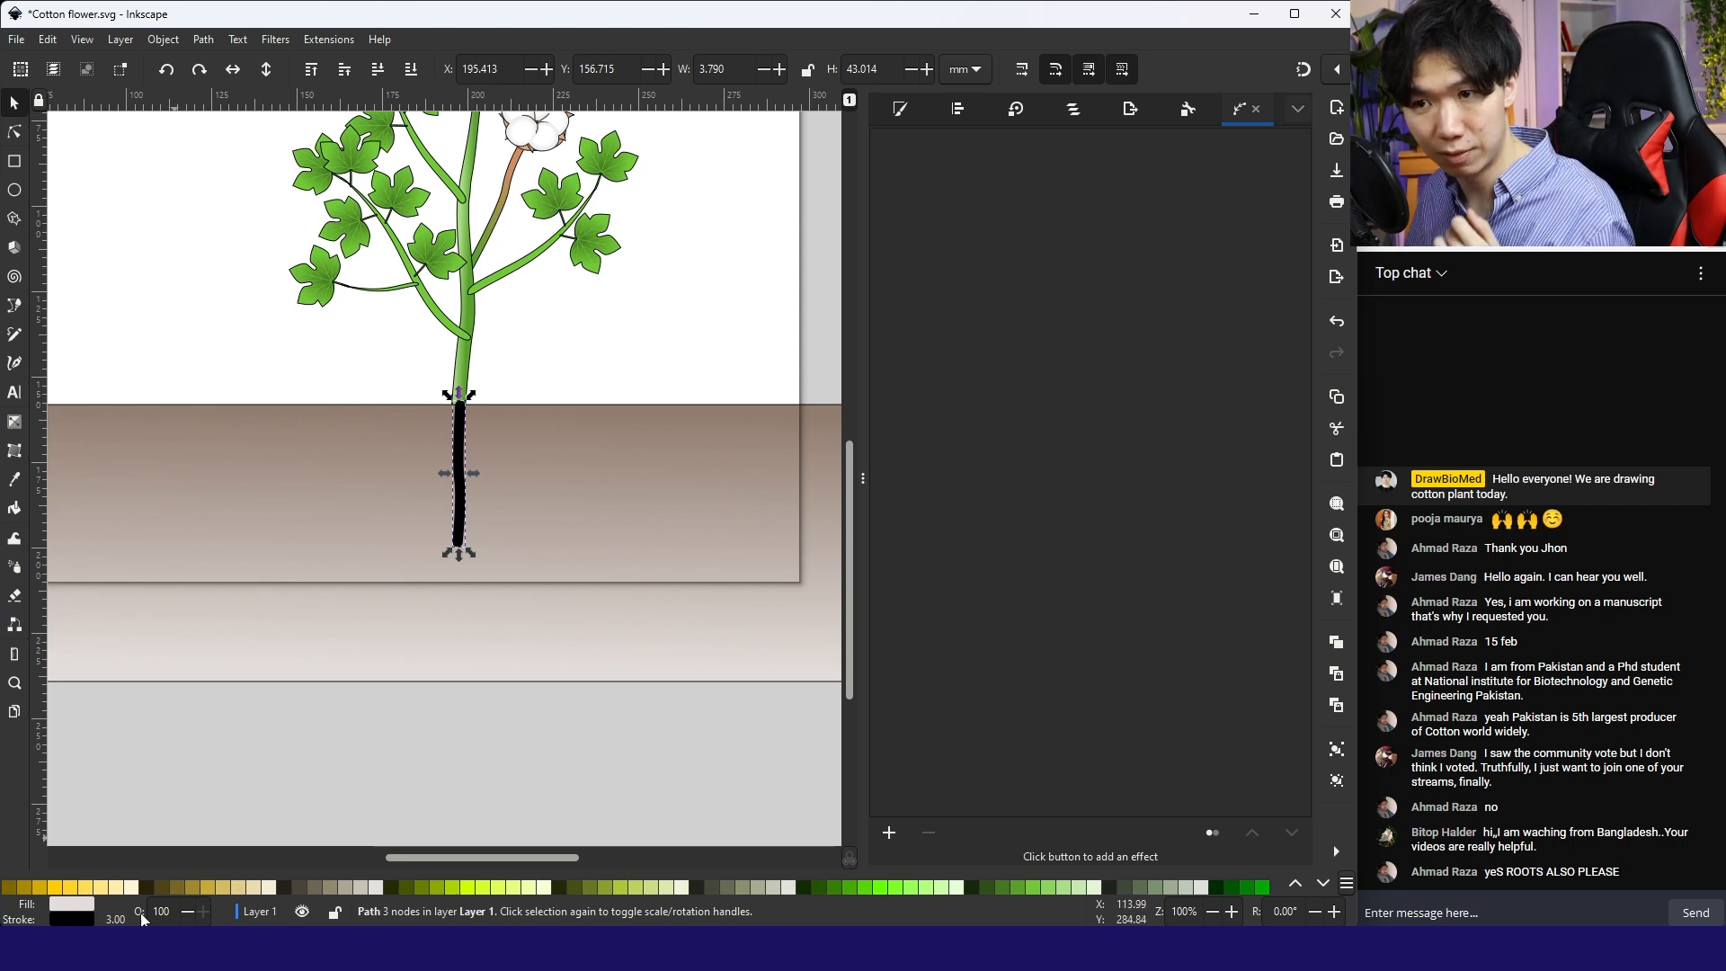
right_click(117, 920)
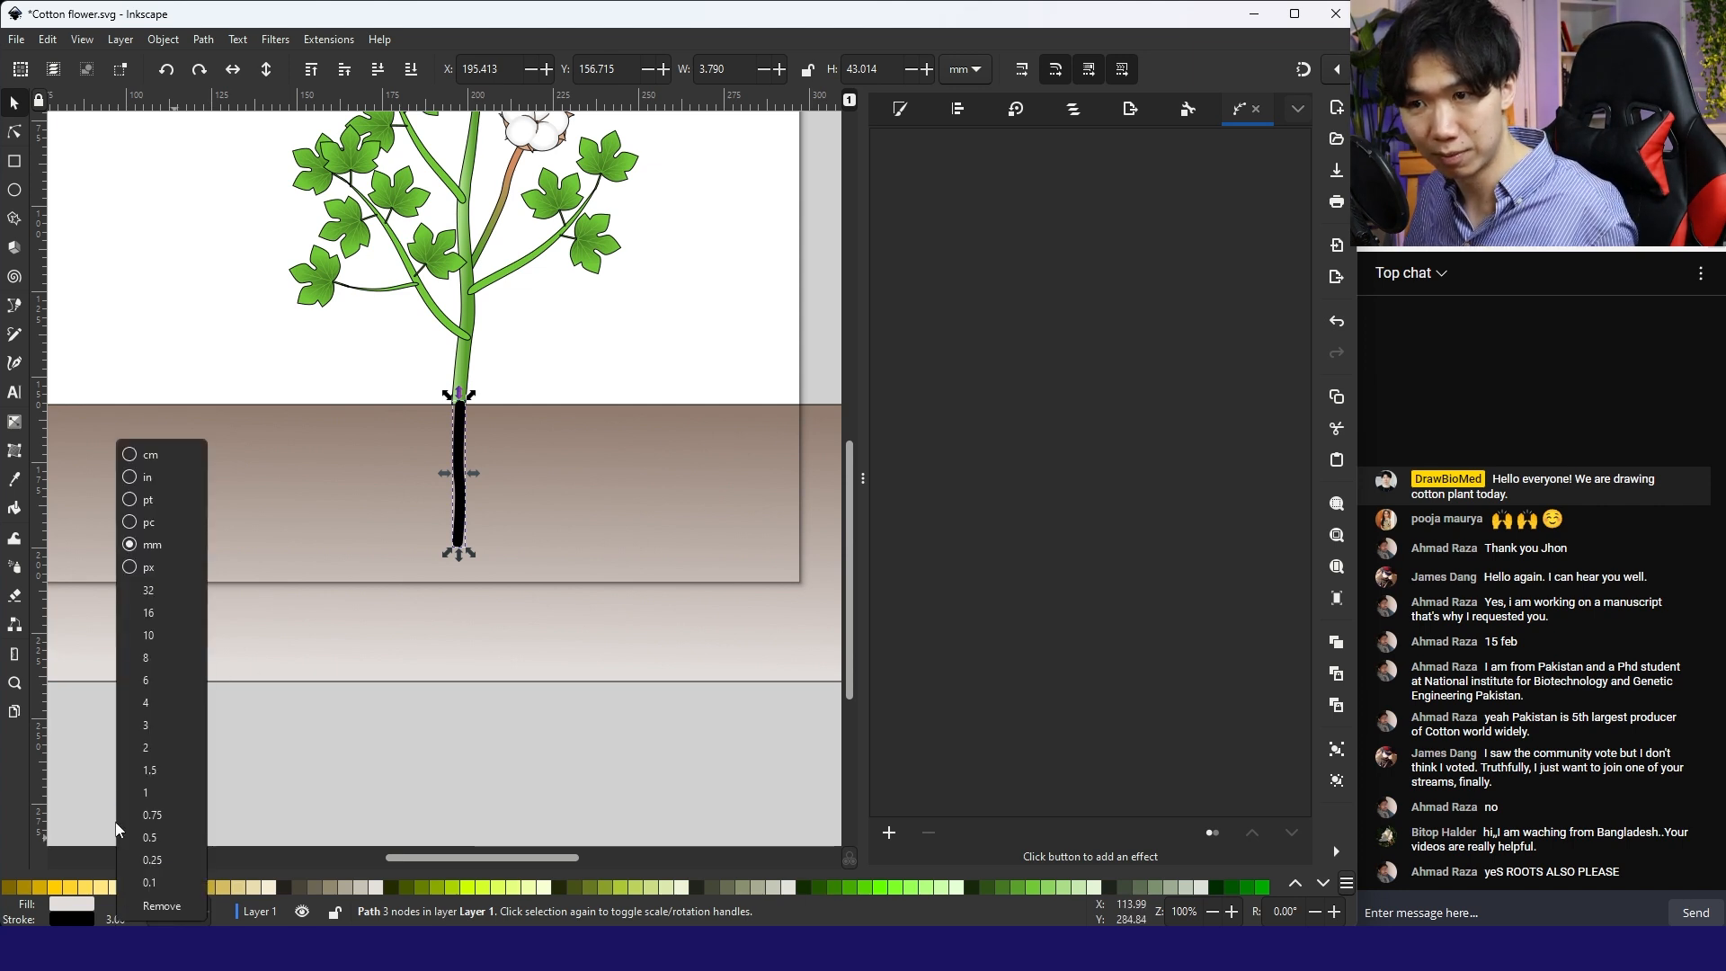
left_click(151, 703)
left_click_drag(445, 435, 453, 440)
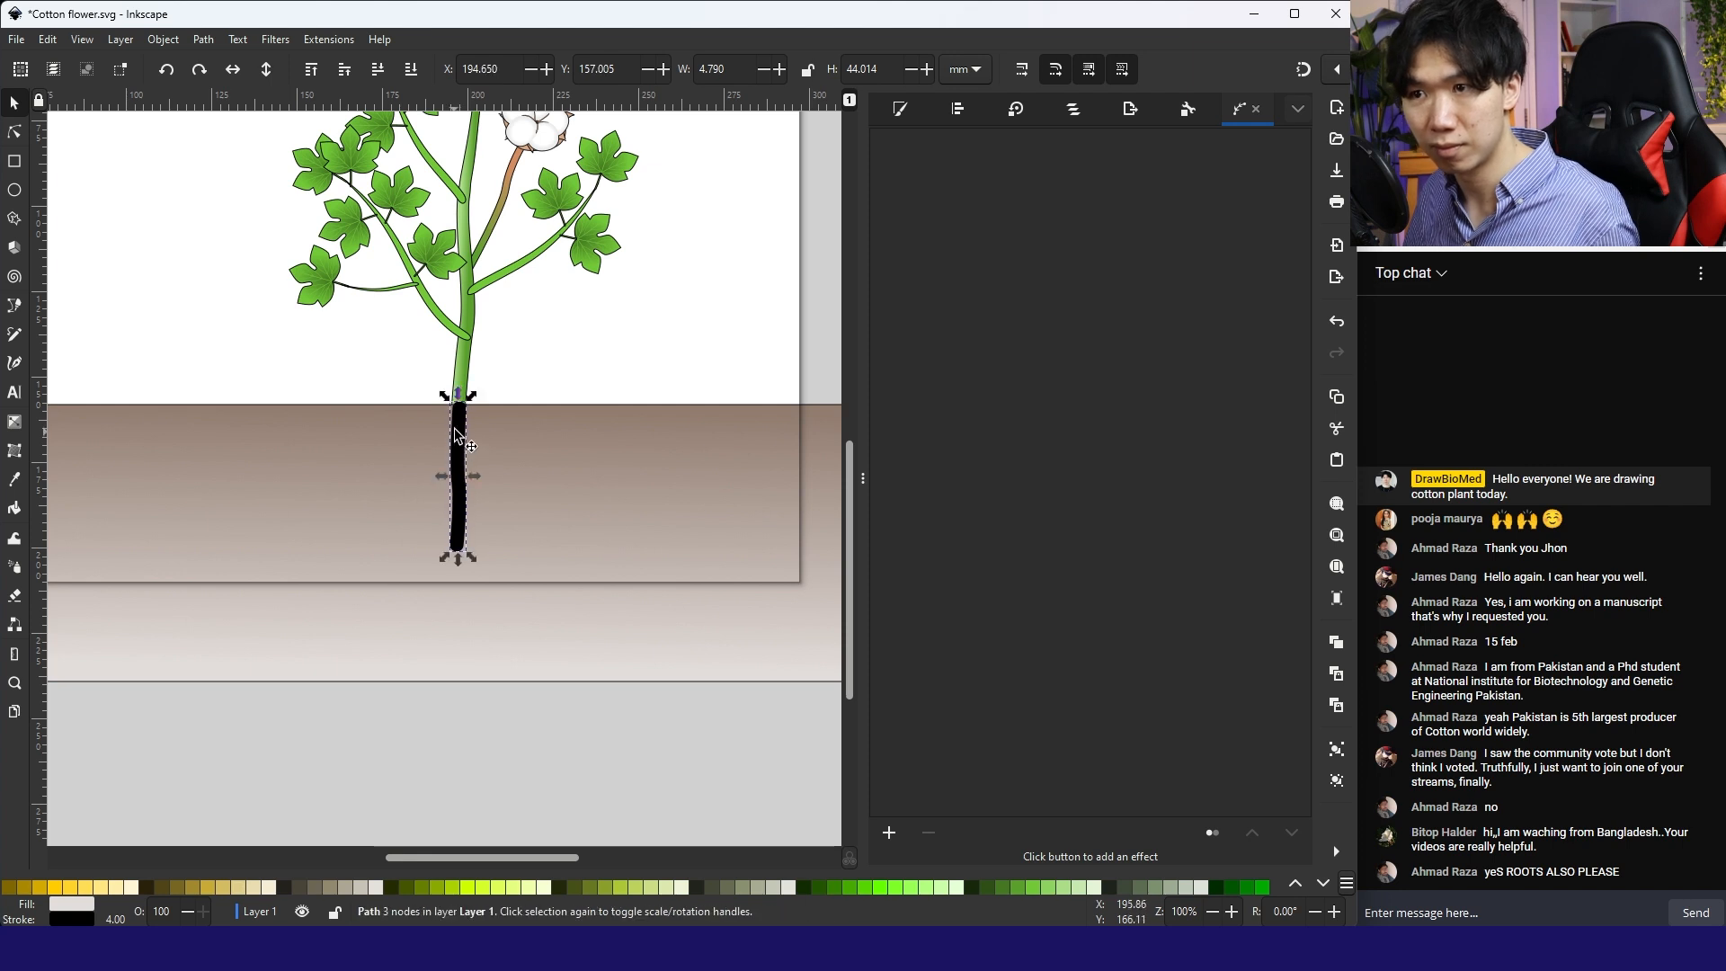
Step: Apply a Taper stroke path effect to the root and taper its lower end with an end offset of 0.860
left_click(204, 39)
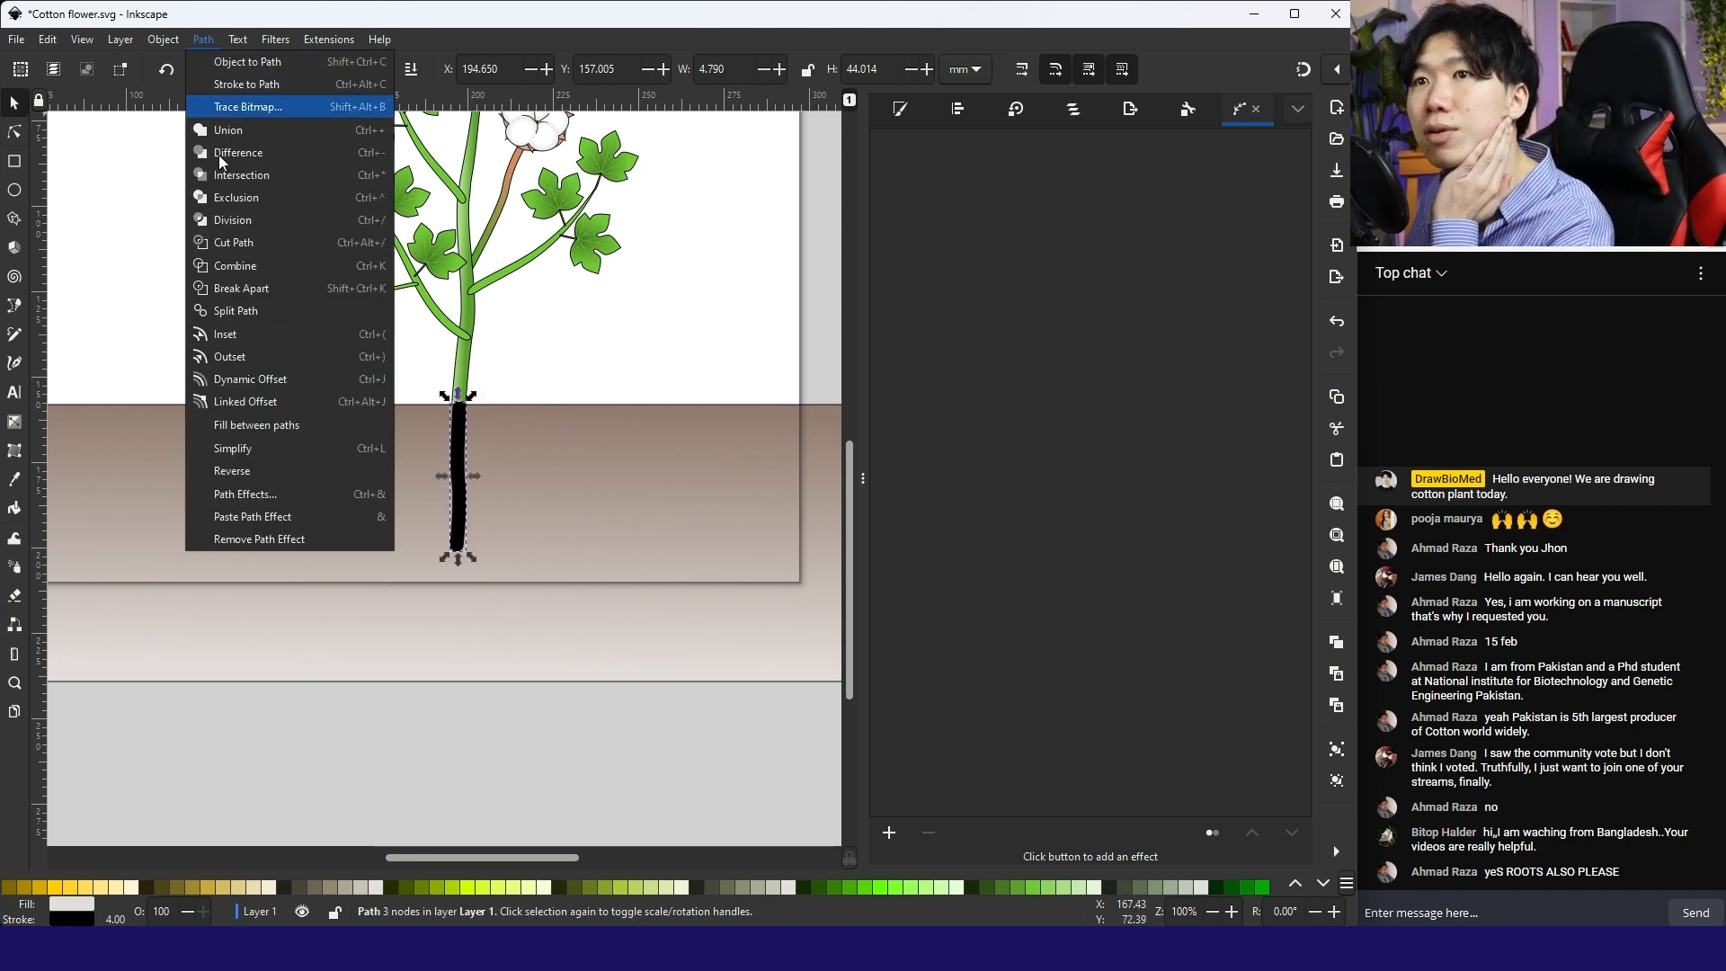
left_click(273, 494)
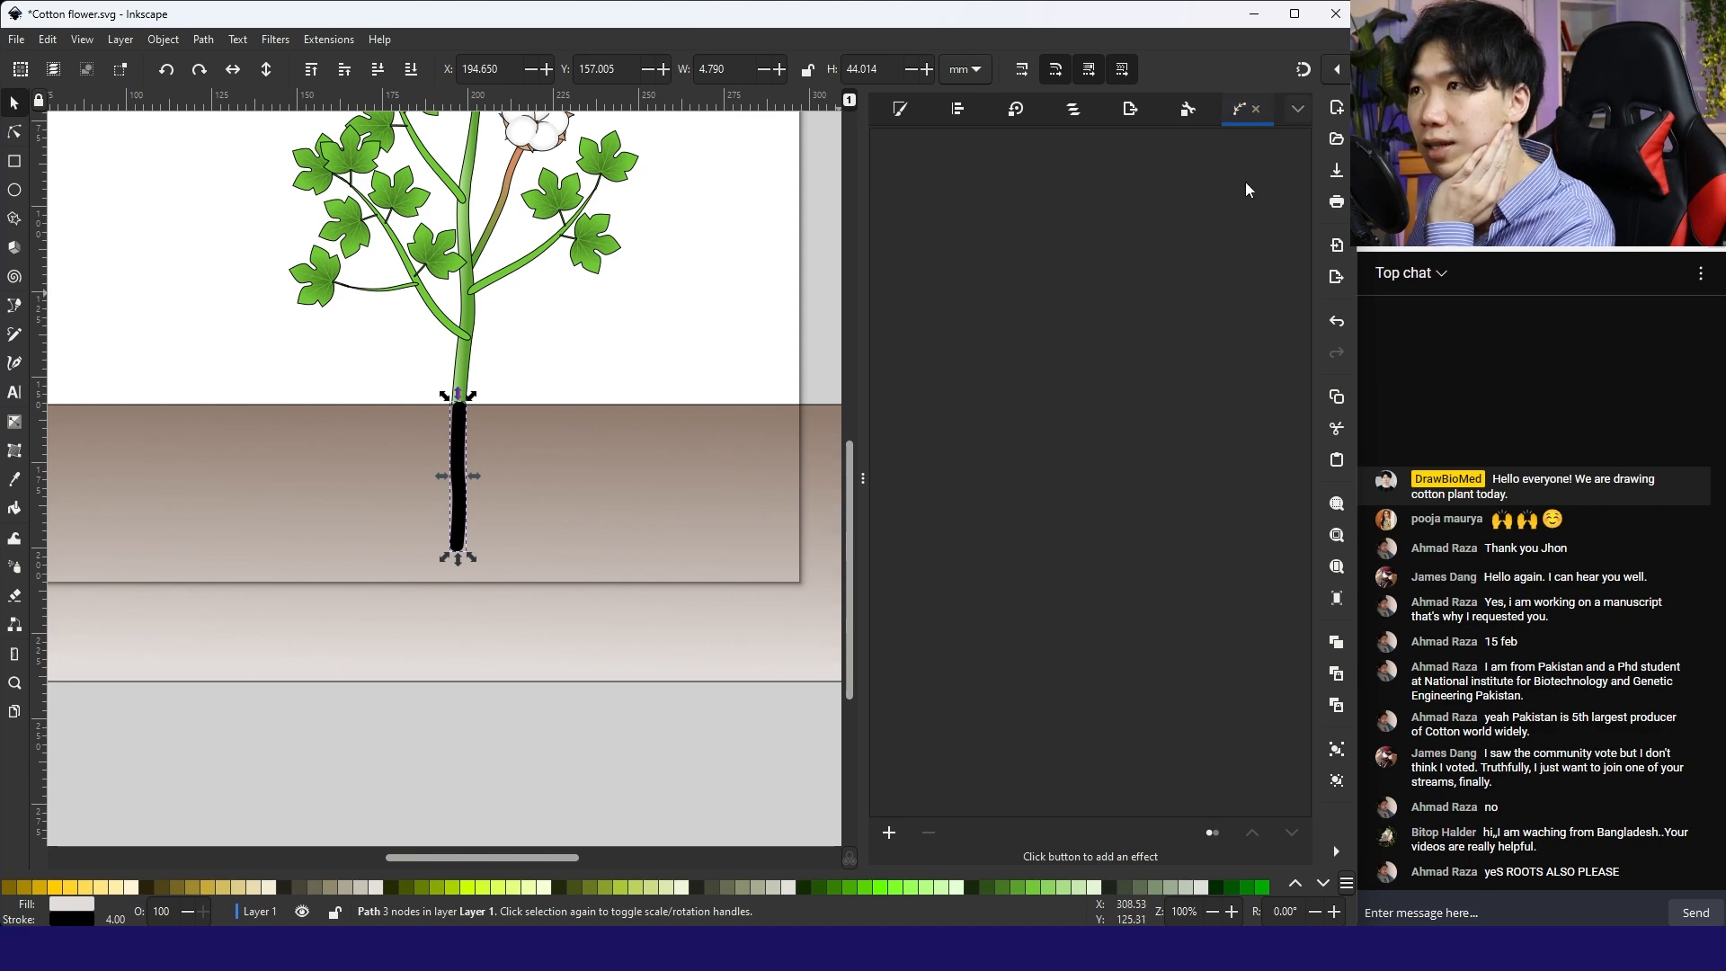
left_click(888, 834)
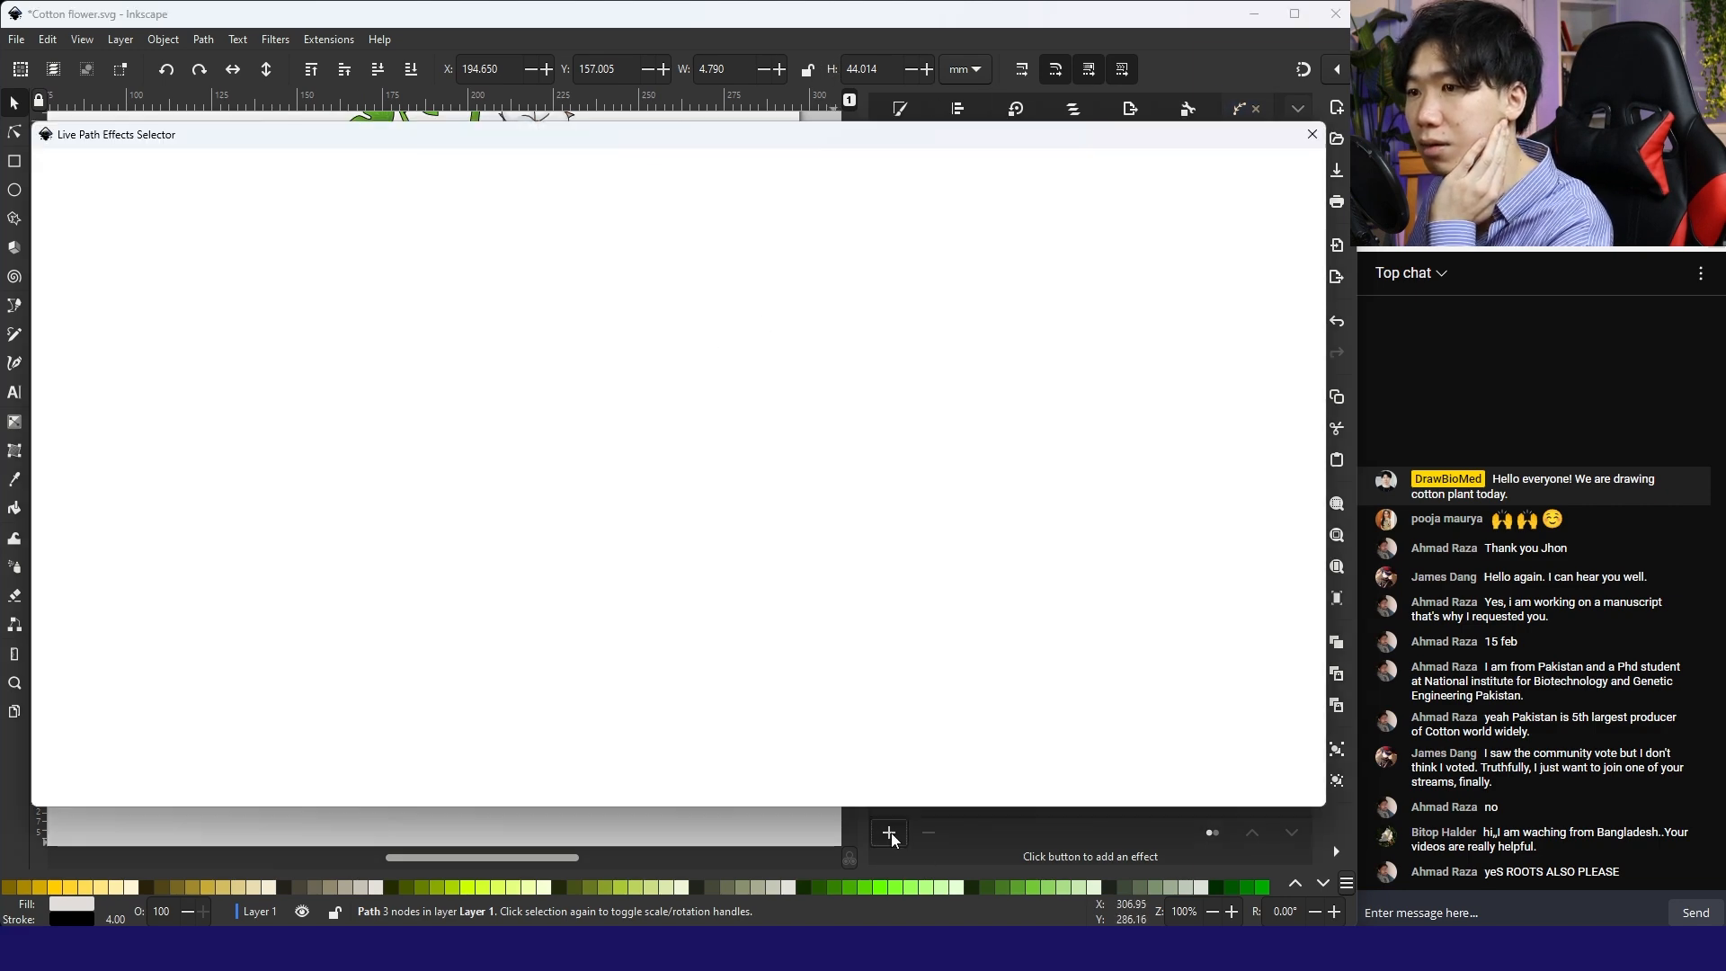
left_click(139, 261)
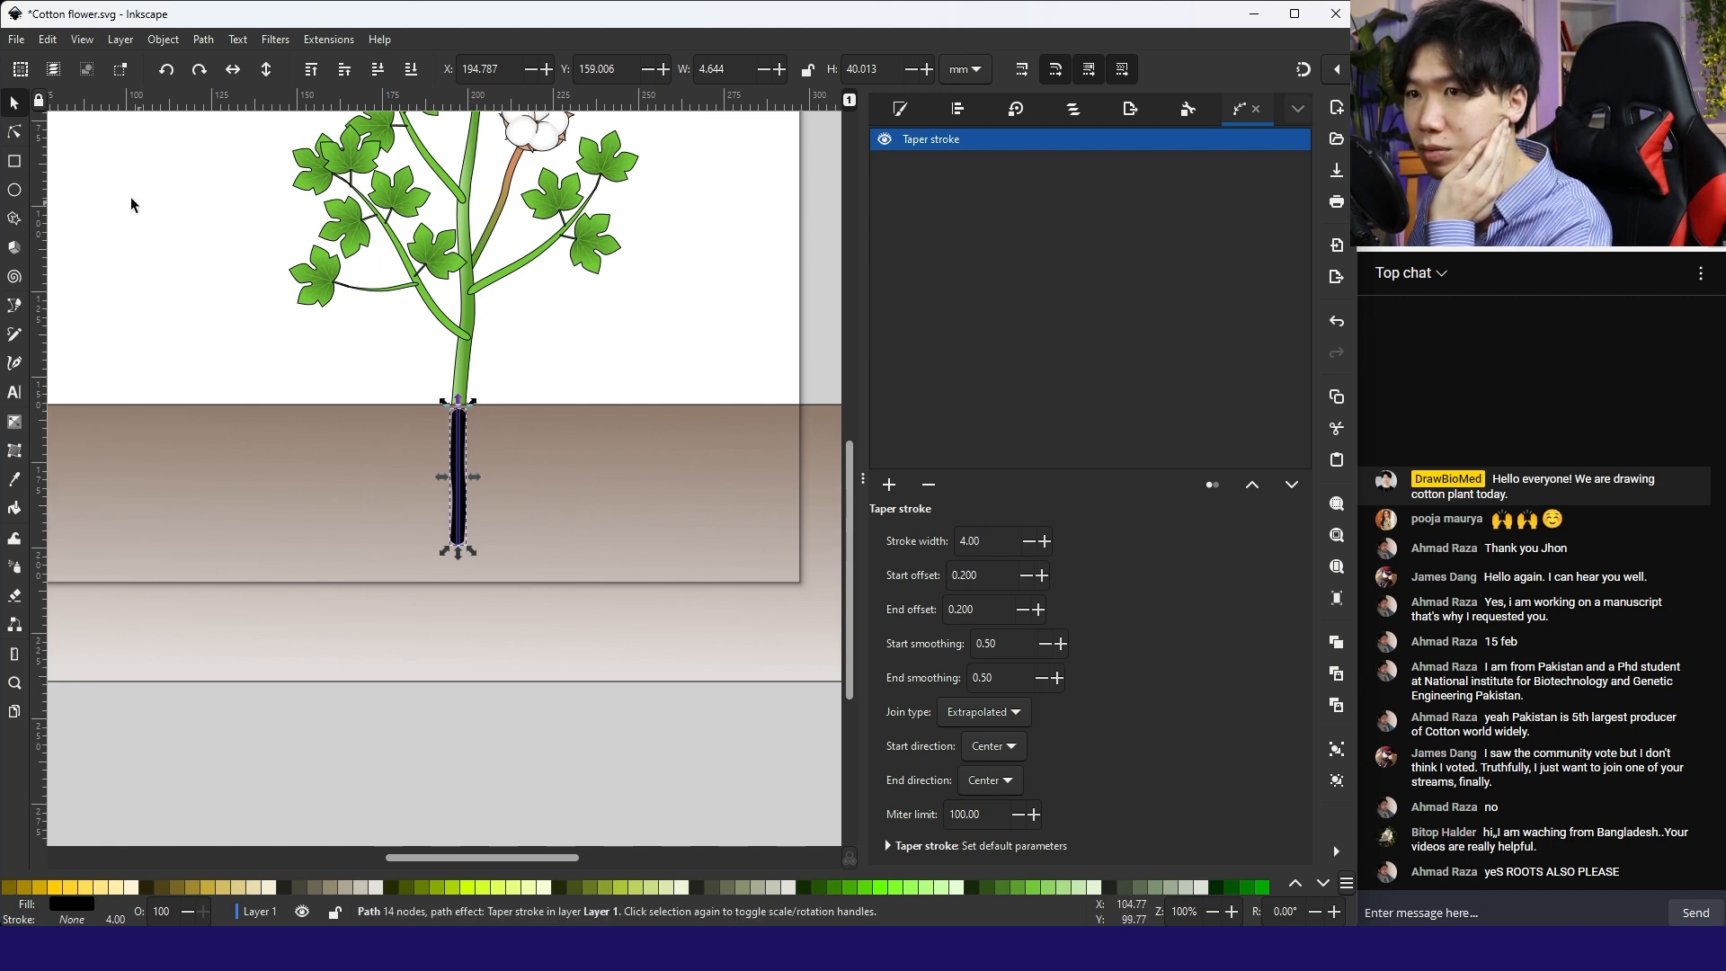
left_click(20, 134)
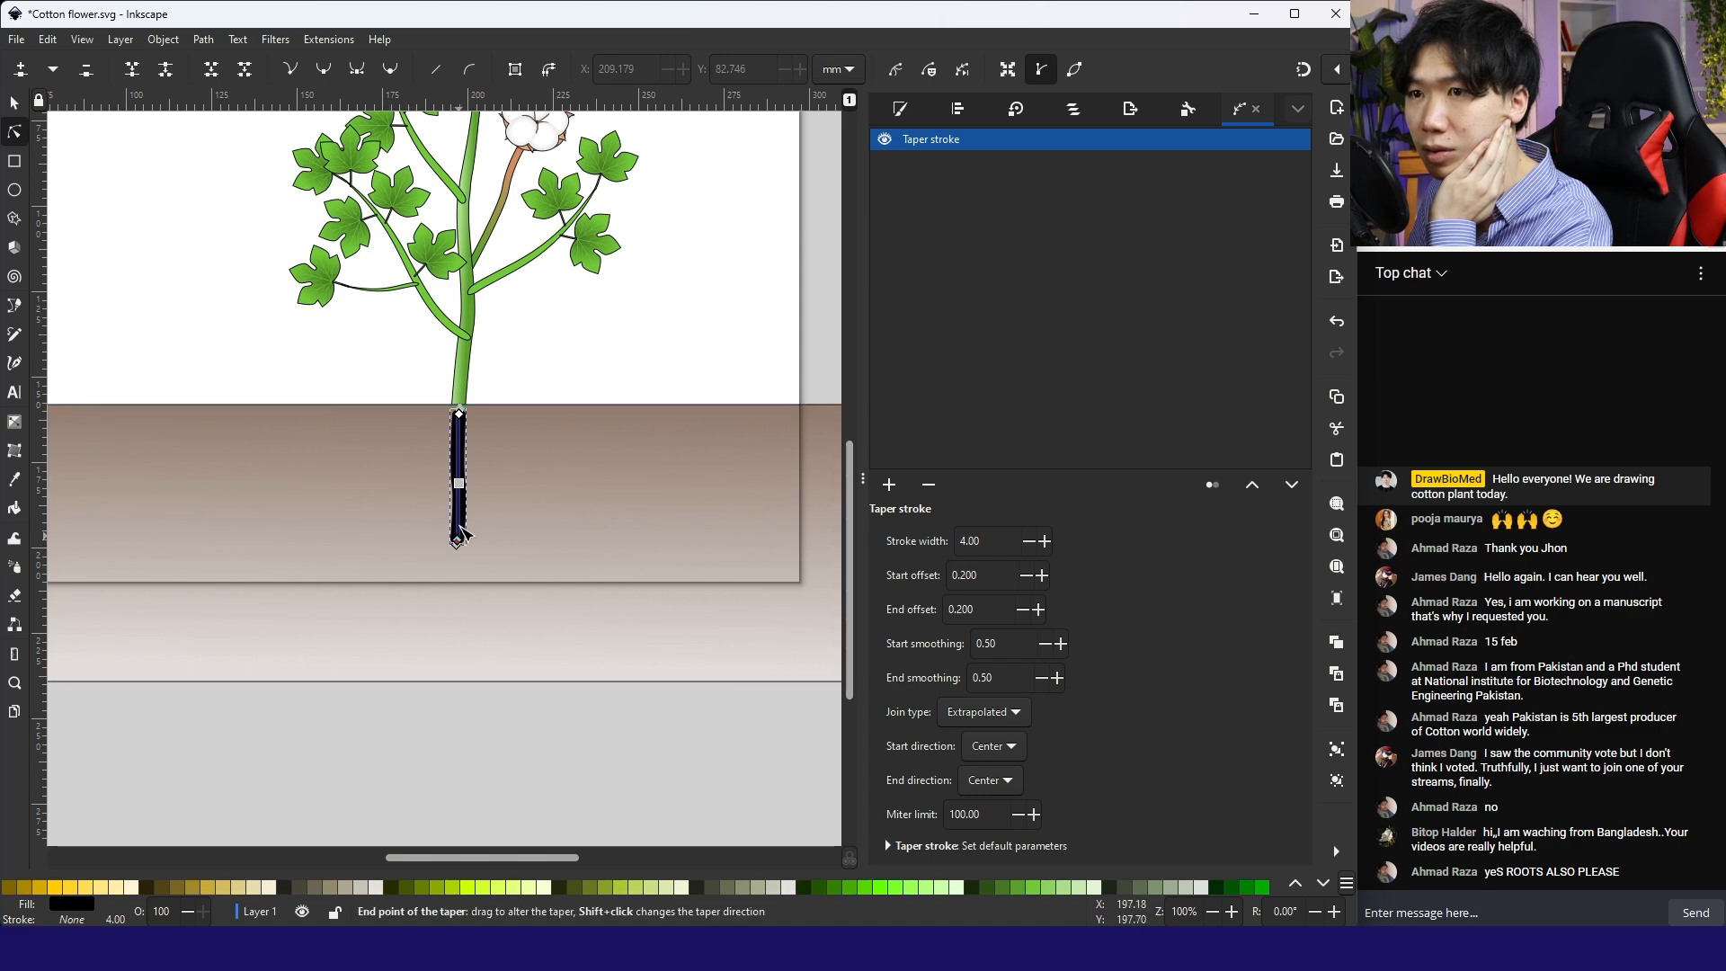
left_click_drag(465, 493, 465, 488)
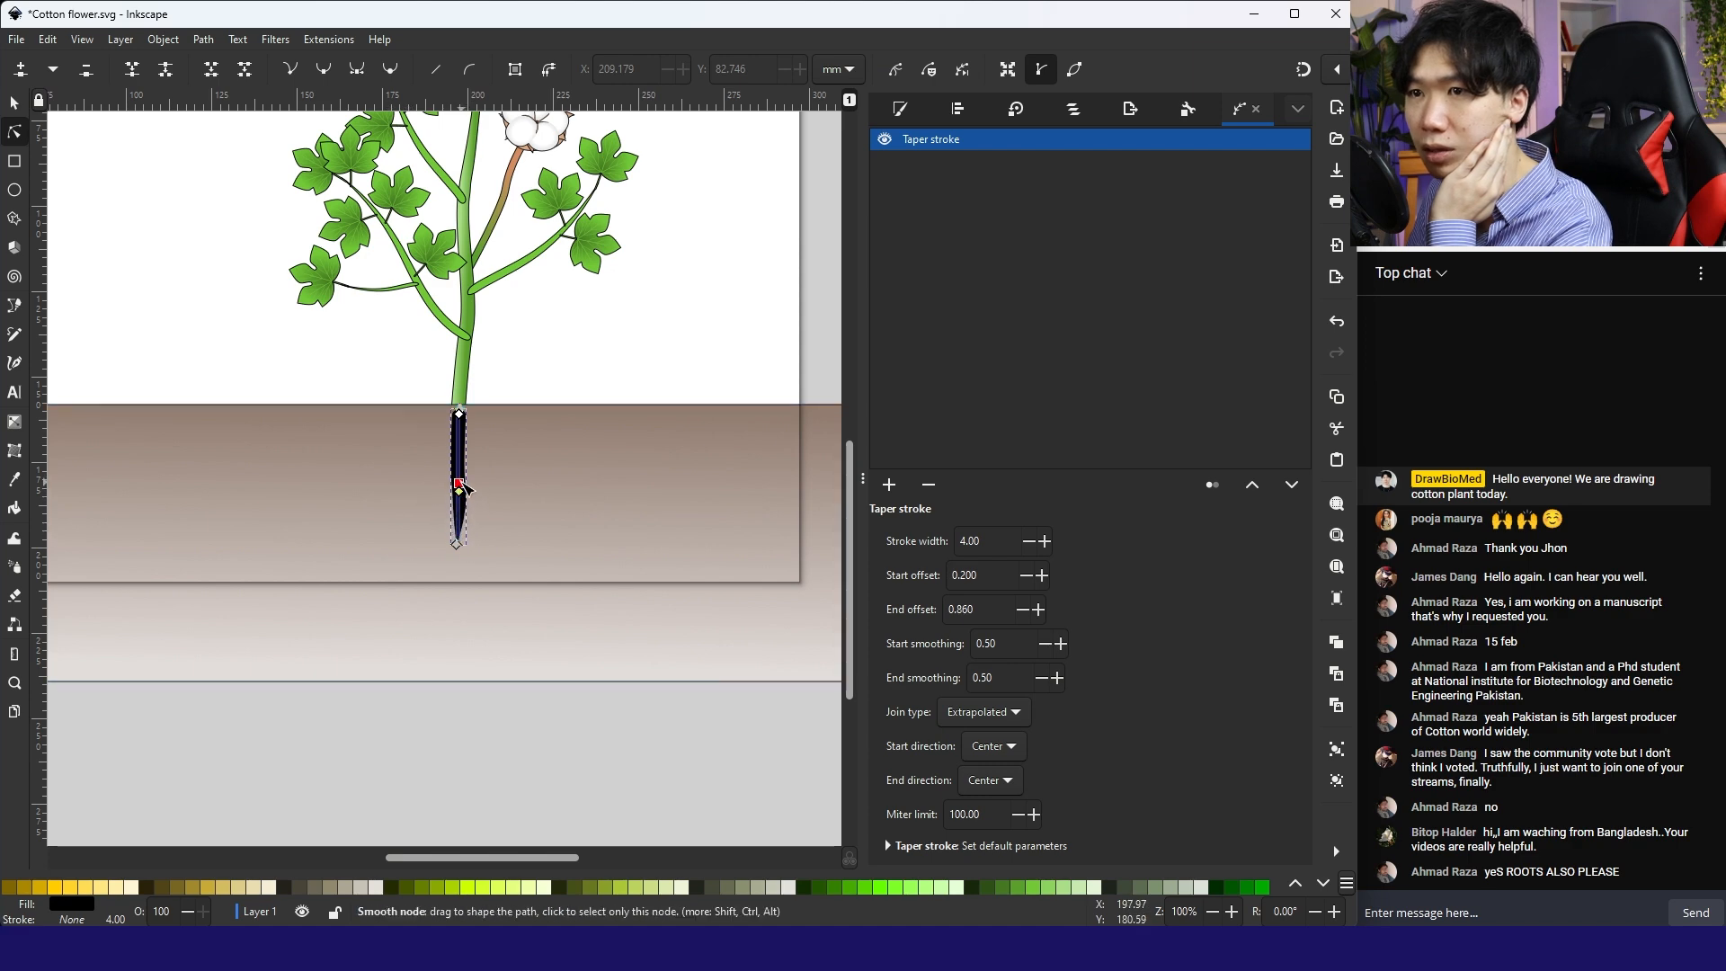
left_click(461, 483)
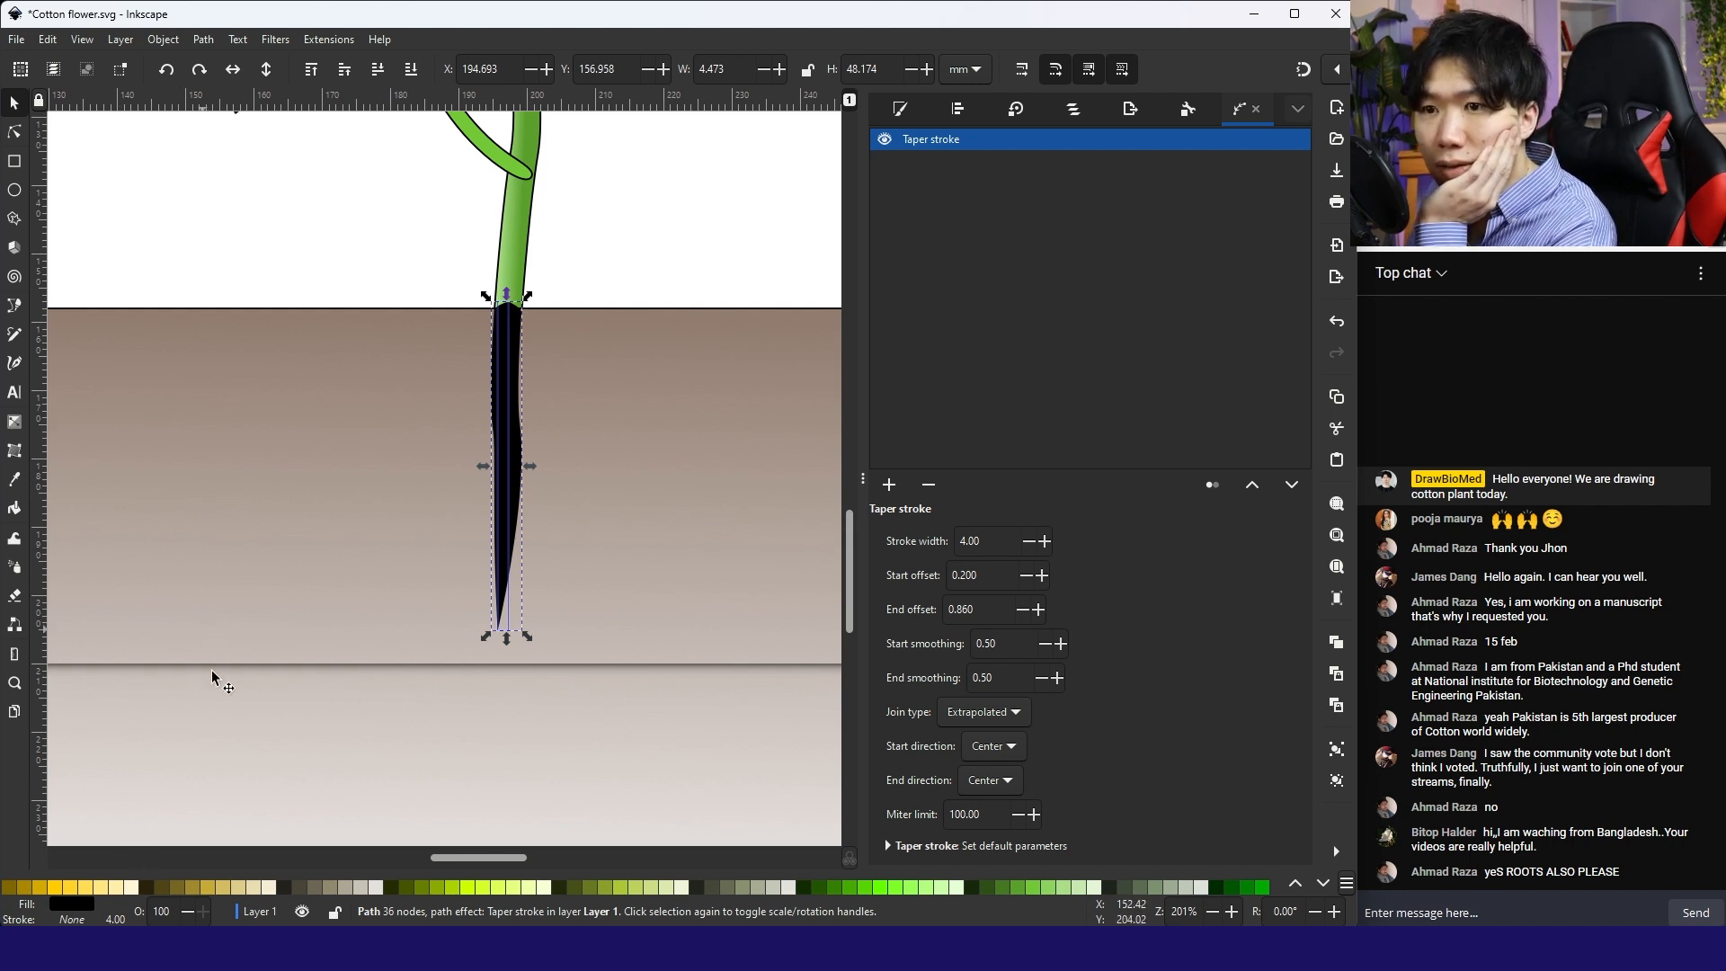
Step: Try several yellow and brown fills on the tapered root, ending with light tan and a 0.25 mm black outline
left_click(115, 889)
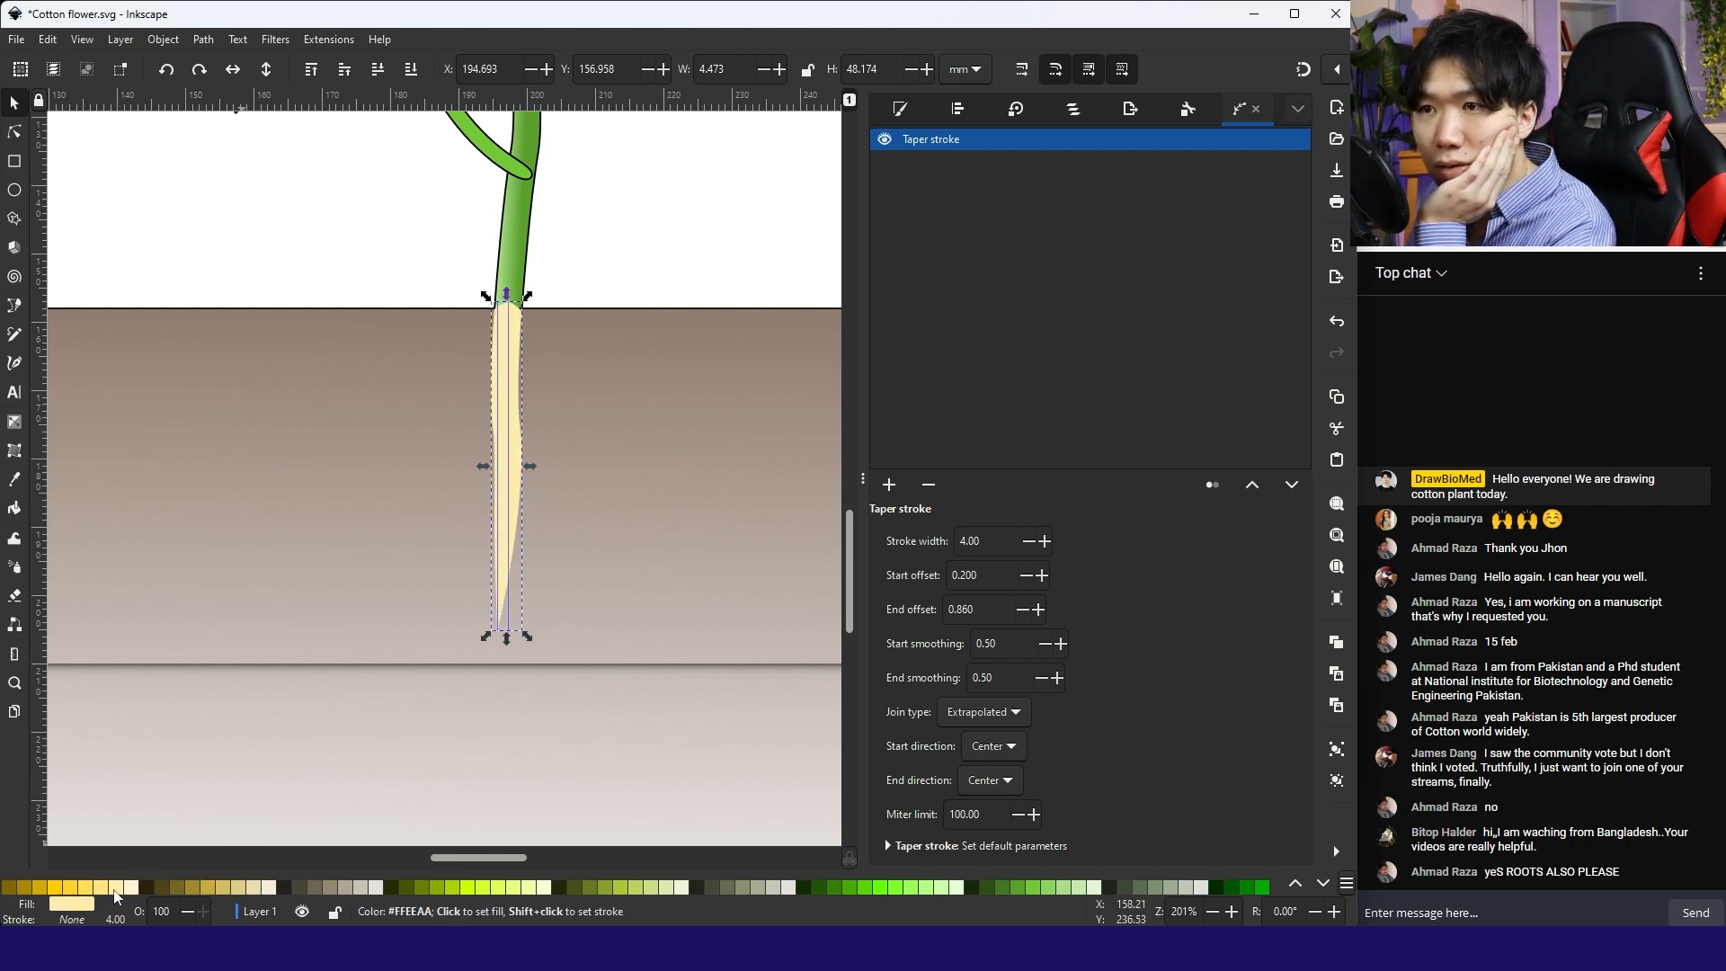
left_click(52, 890)
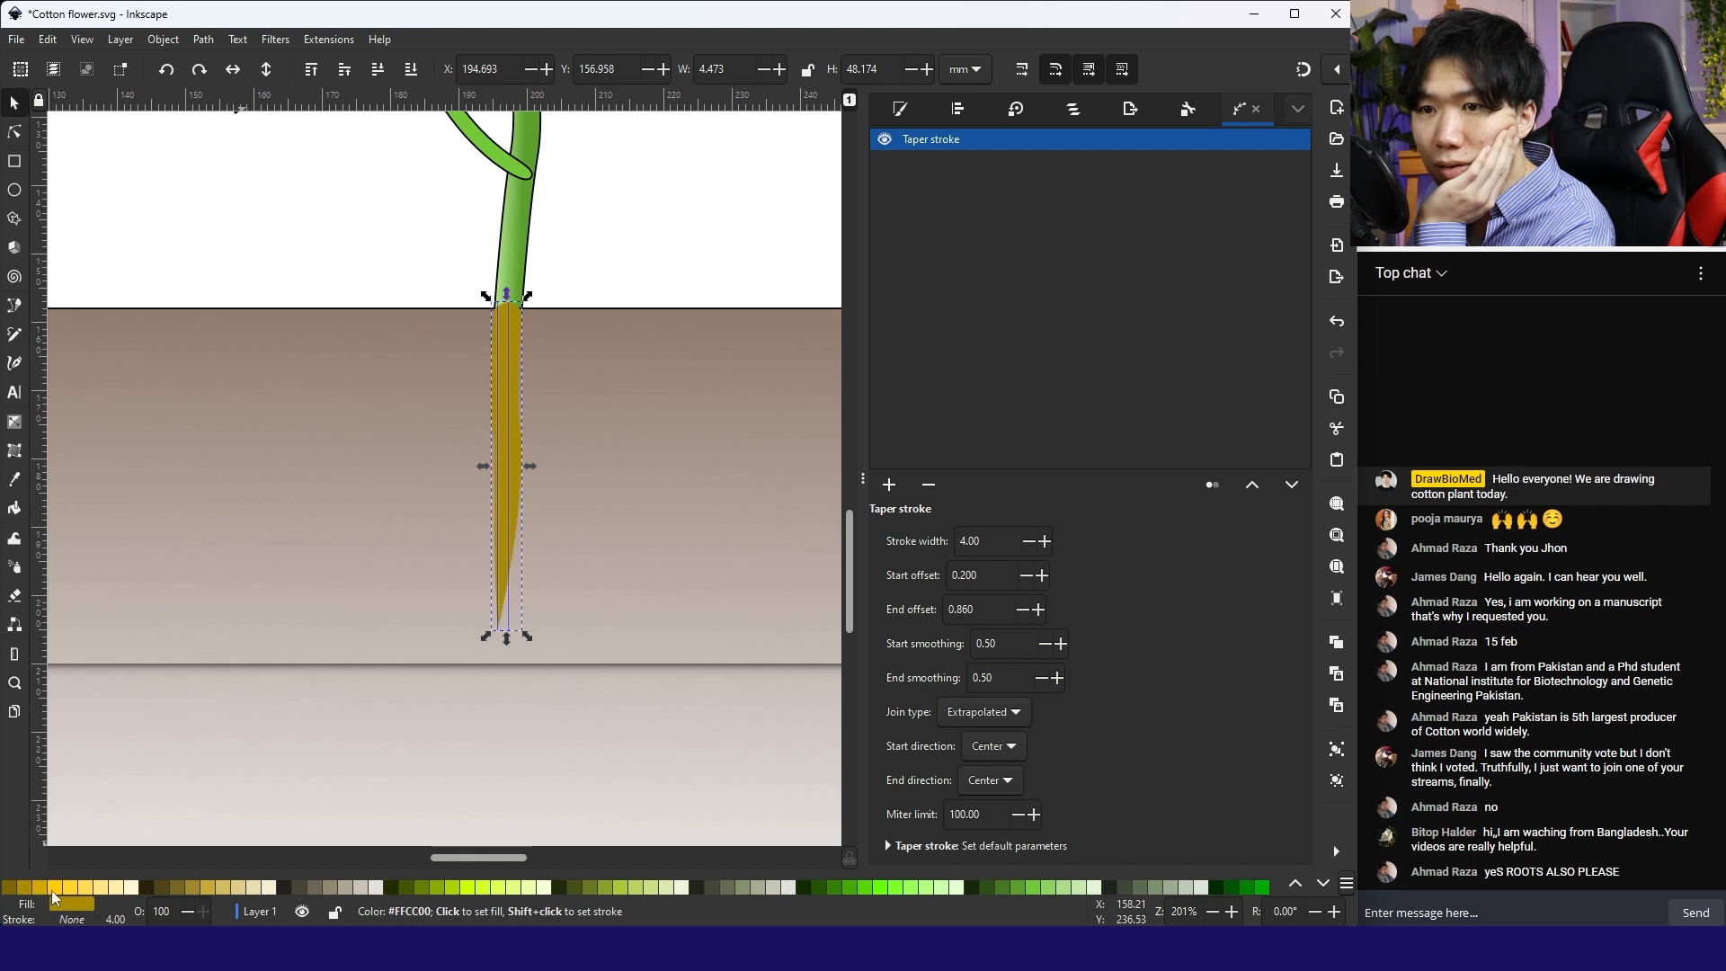
left_click(66, 890)
left_click(245, 890)
left_click(246, 890)
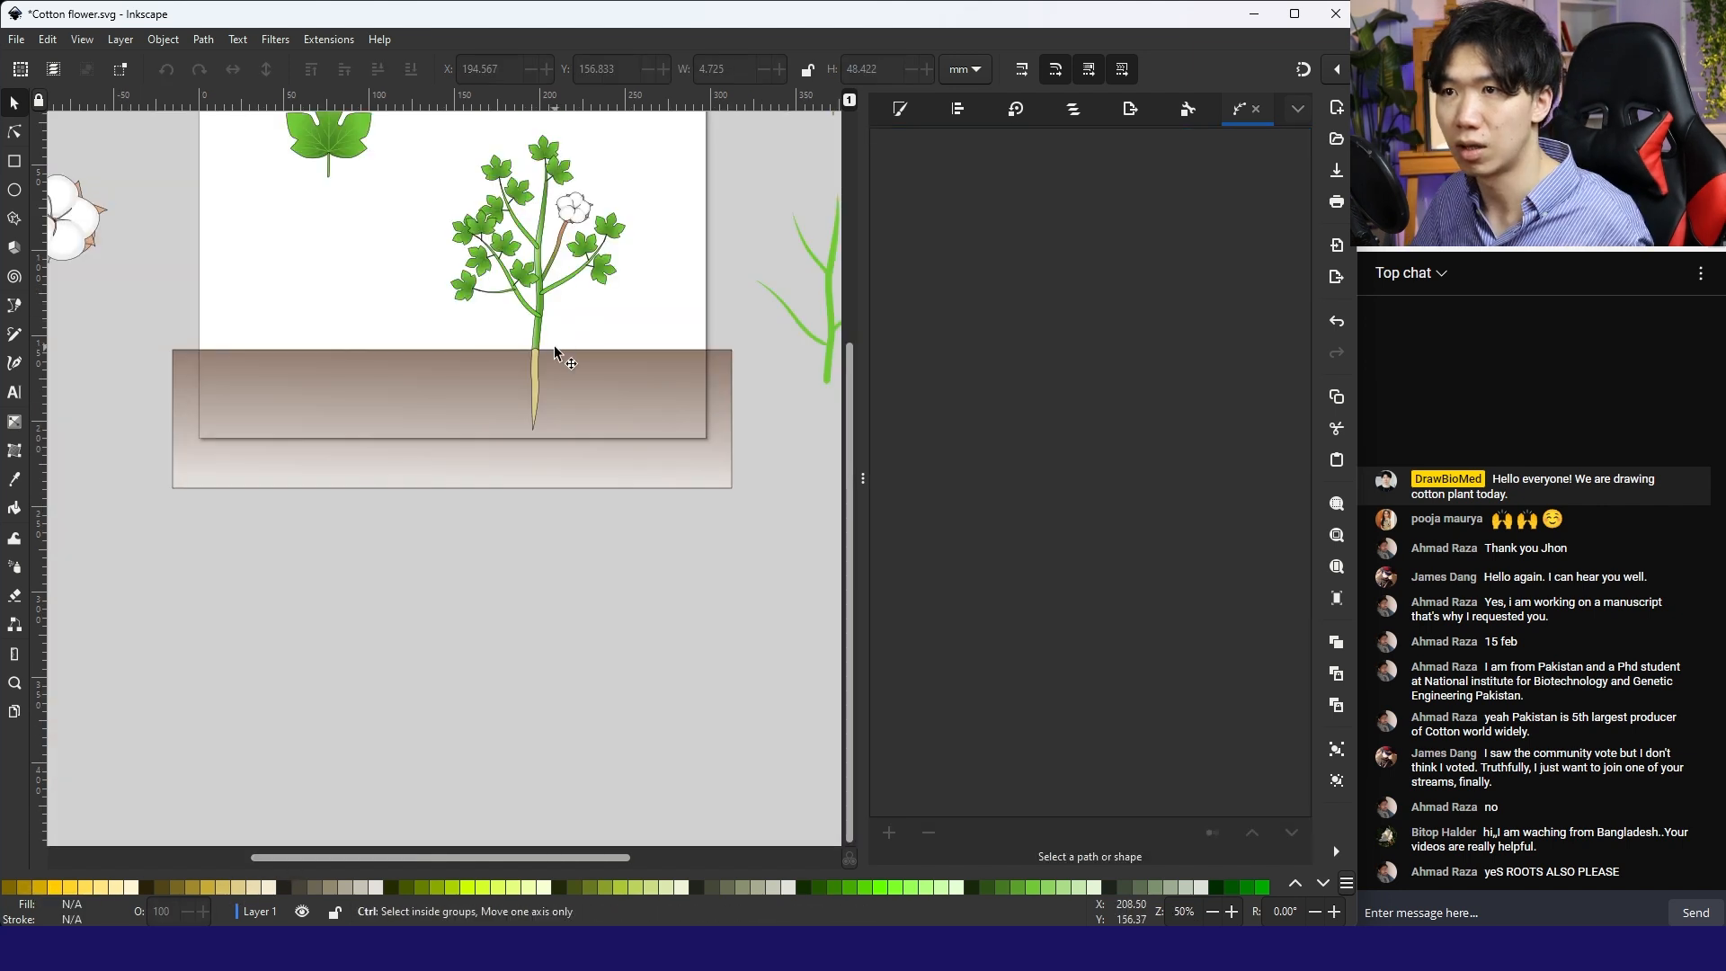
Step: Duplicate the tapered root and shrink and rotate the copy into a thin side root branching from the main root's upper part
scroll(554, 346, "up", 3)
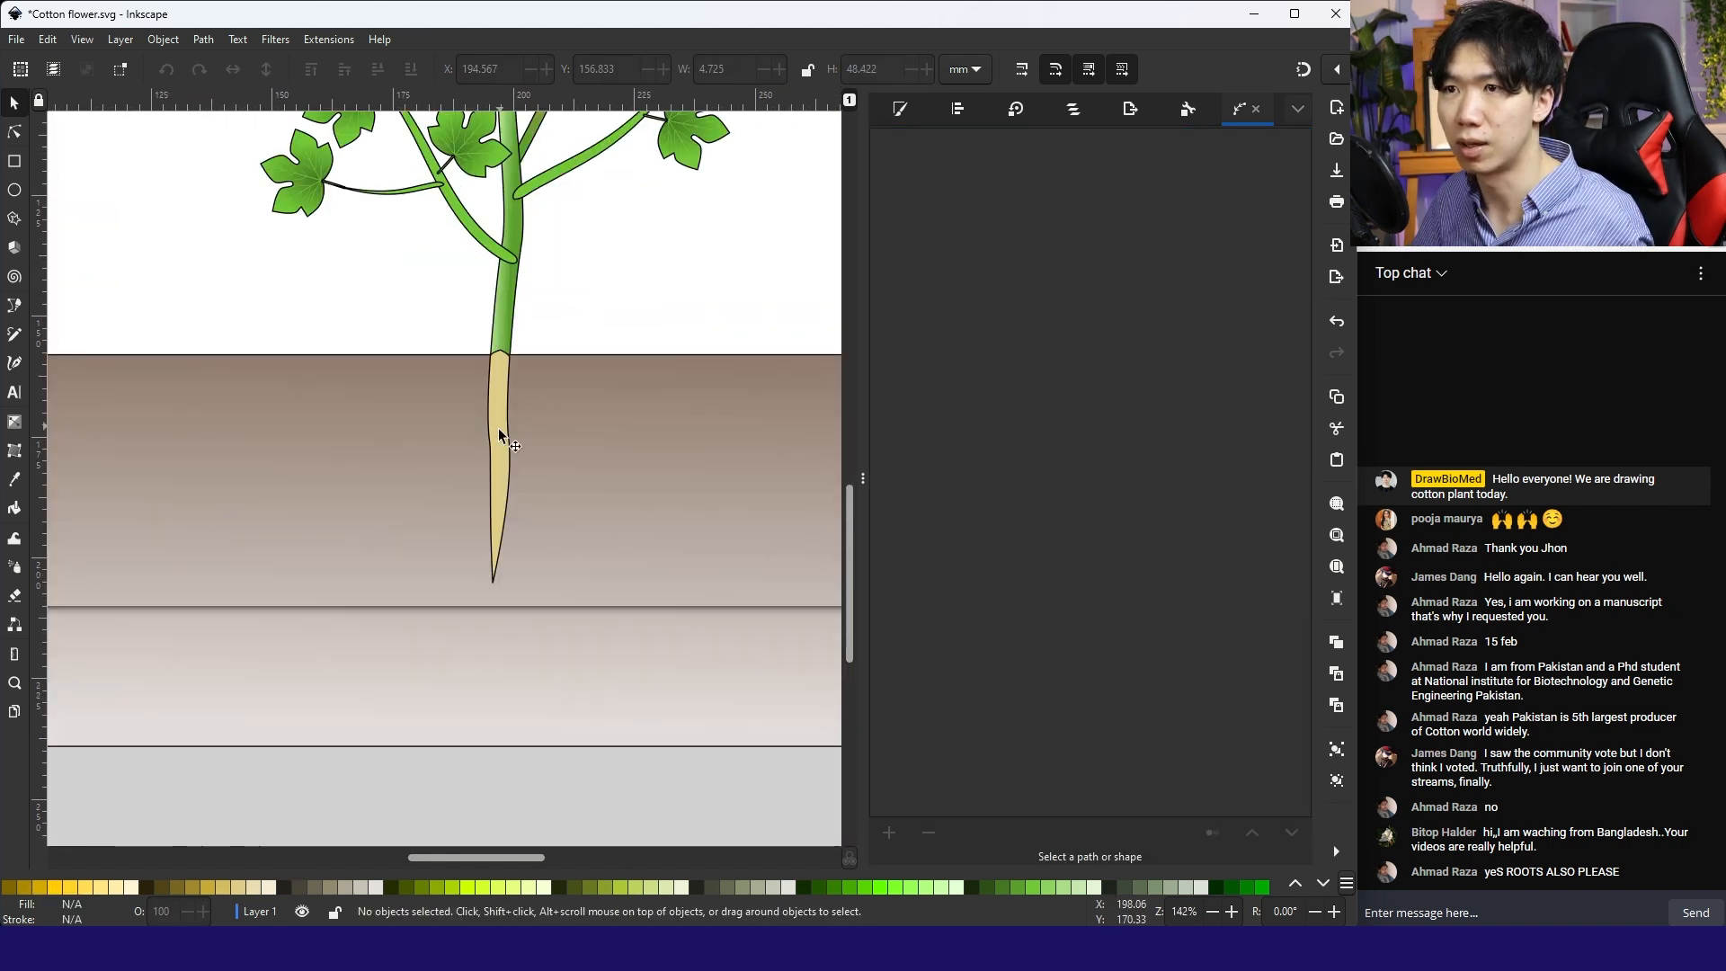
left_click(499, 428)
scroll(497, 467, "up", 2)
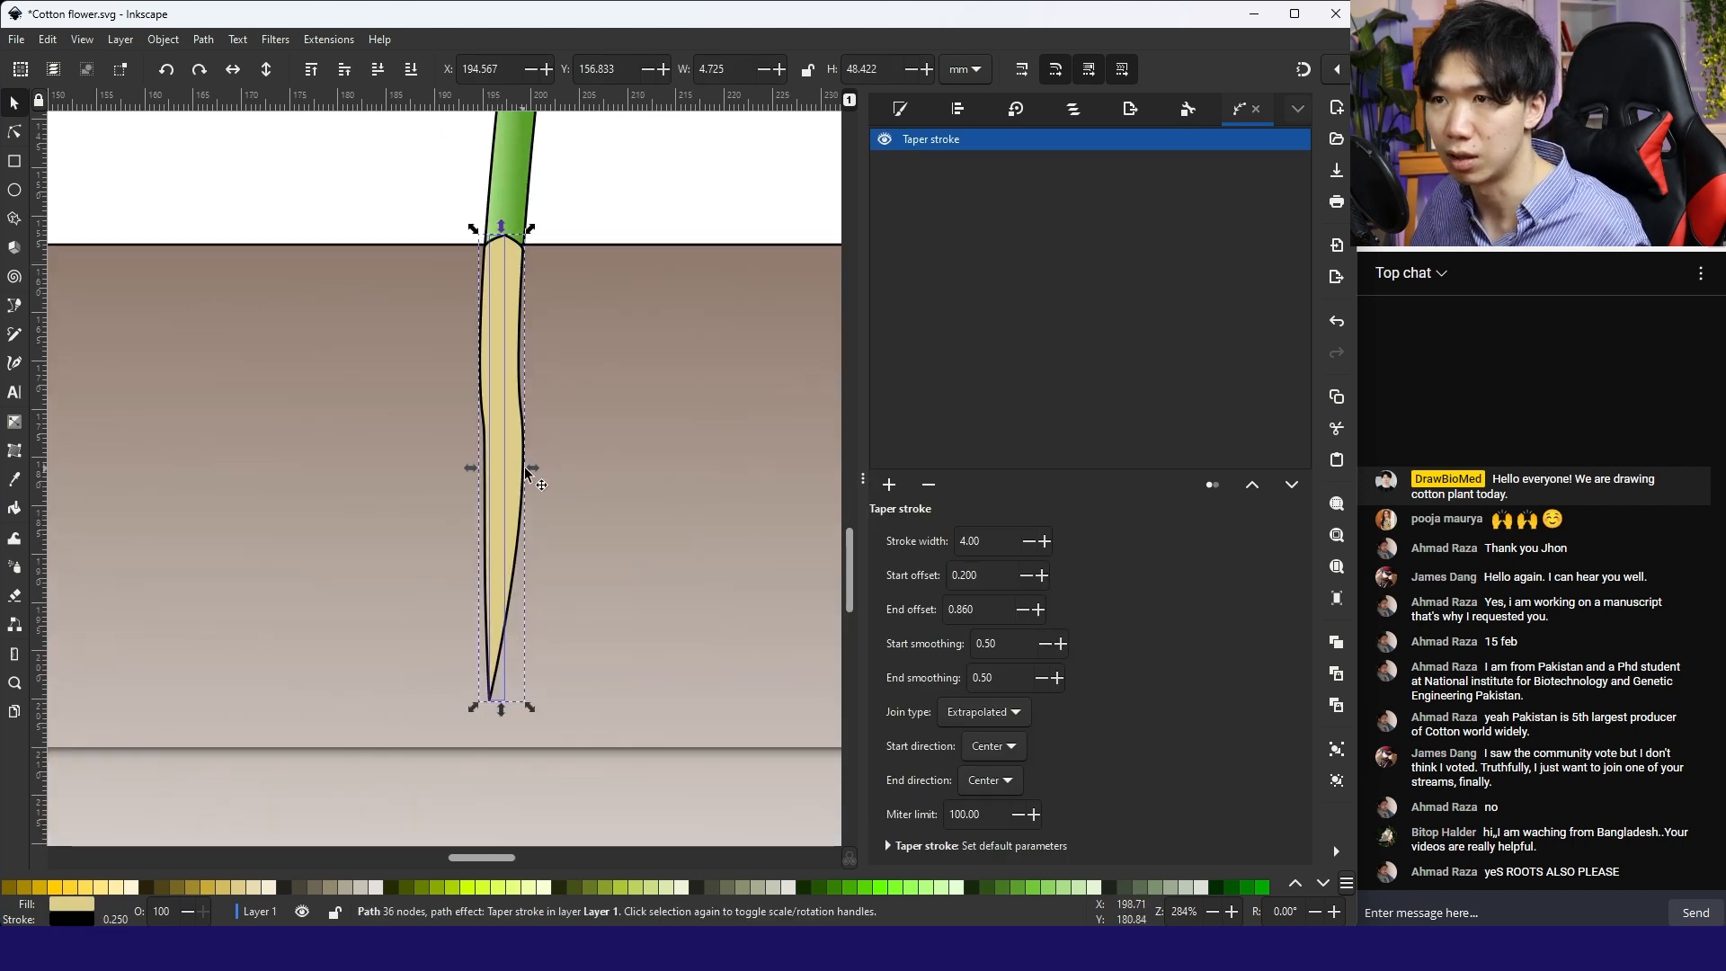
left_click_drag(528, 471, 516, 472)
key("ctrl+z")
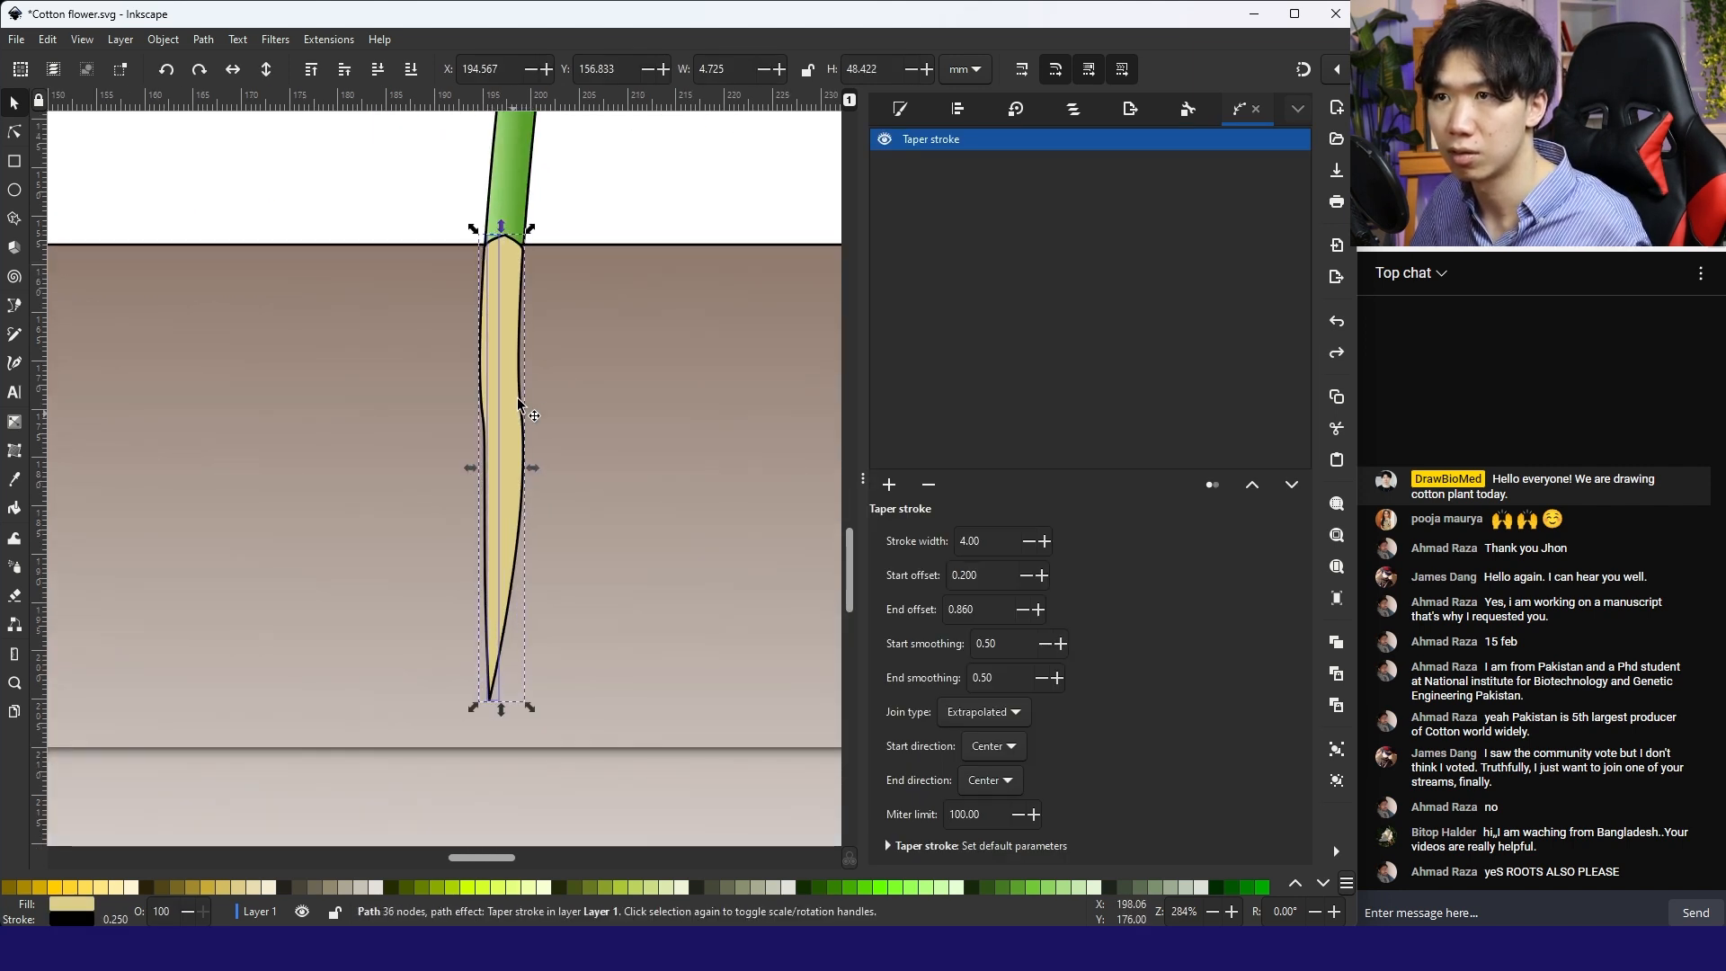
key("ctrl+d")
left_click_drag(537, 304, 710, 422)
left_click_drag(724, 220, 514, 290)
left_click(535, 321)
left_click_drag(536, 447, 560, 418)
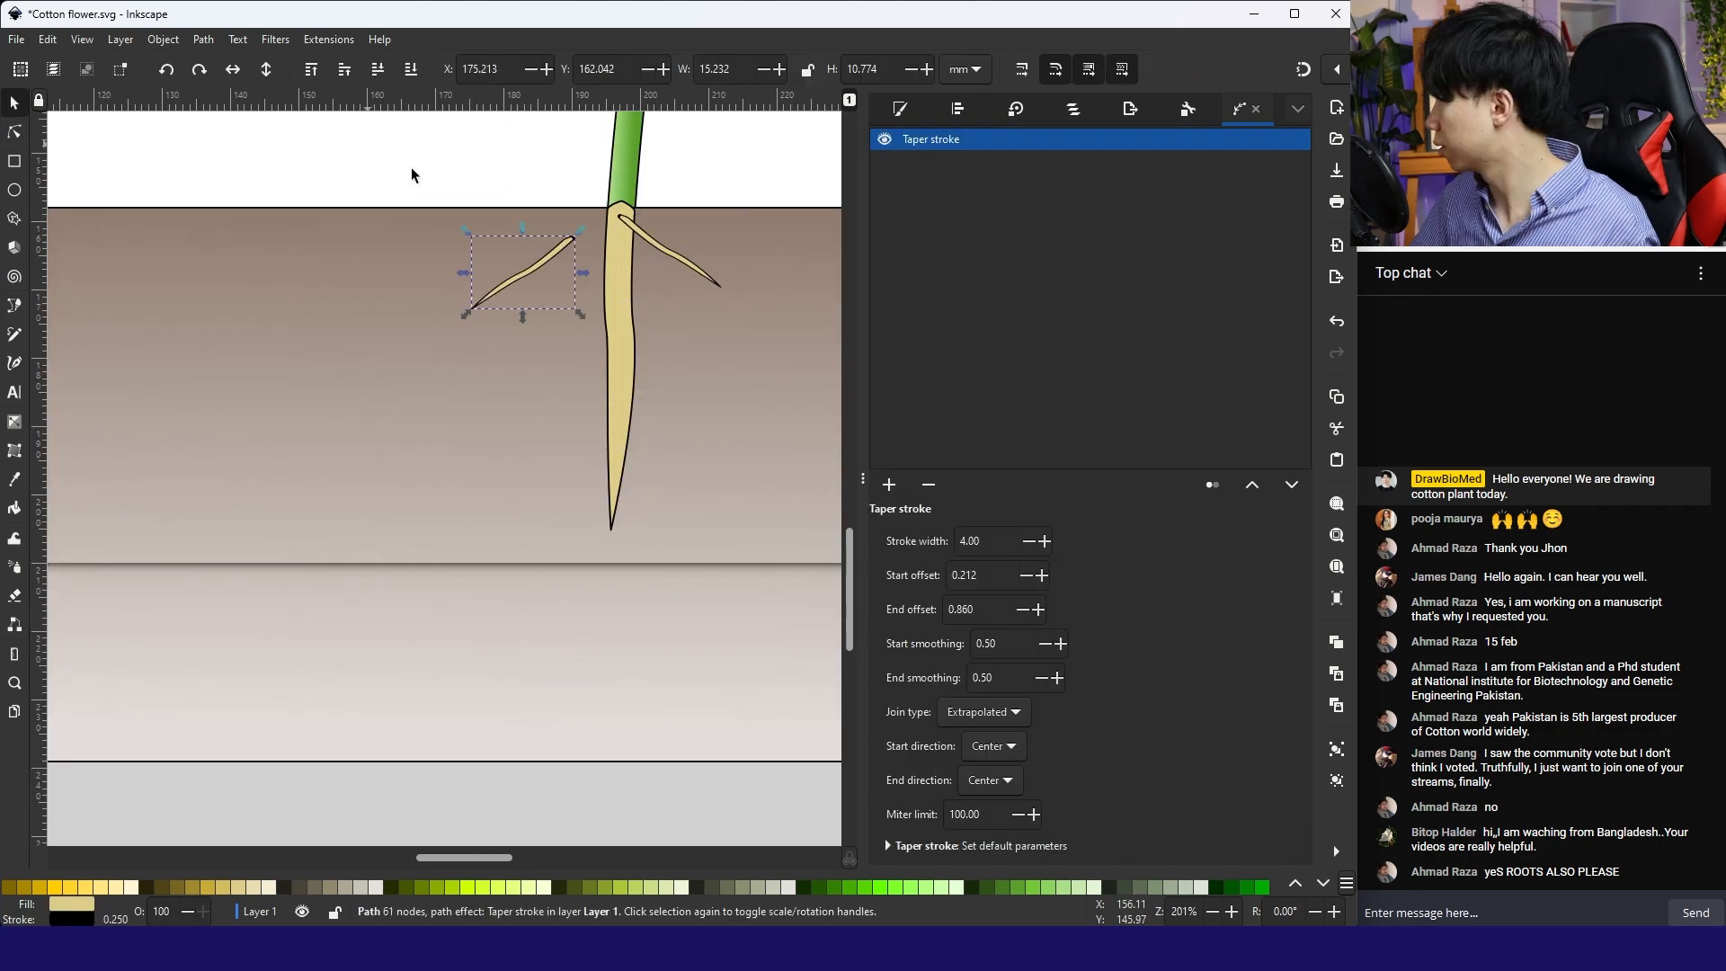
Step: Move the loose leaf from the page's upper-left area off the page and save the drawing
key("ctrl+s")
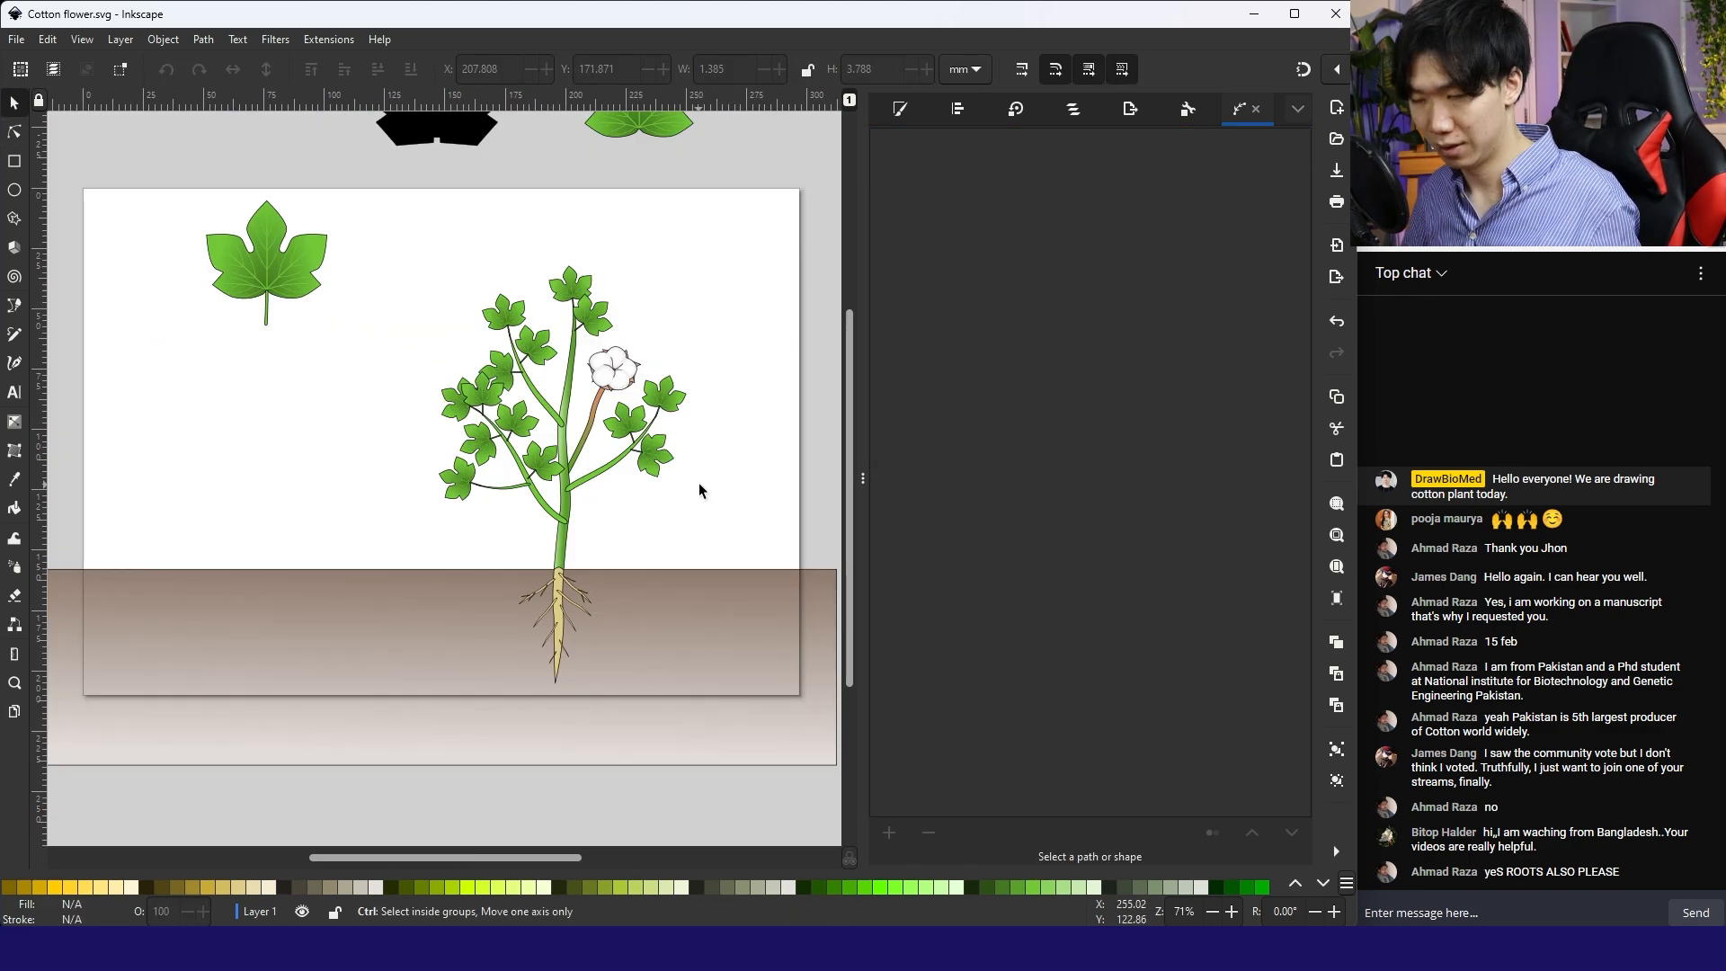
scroll(709, 482, "up", 2)
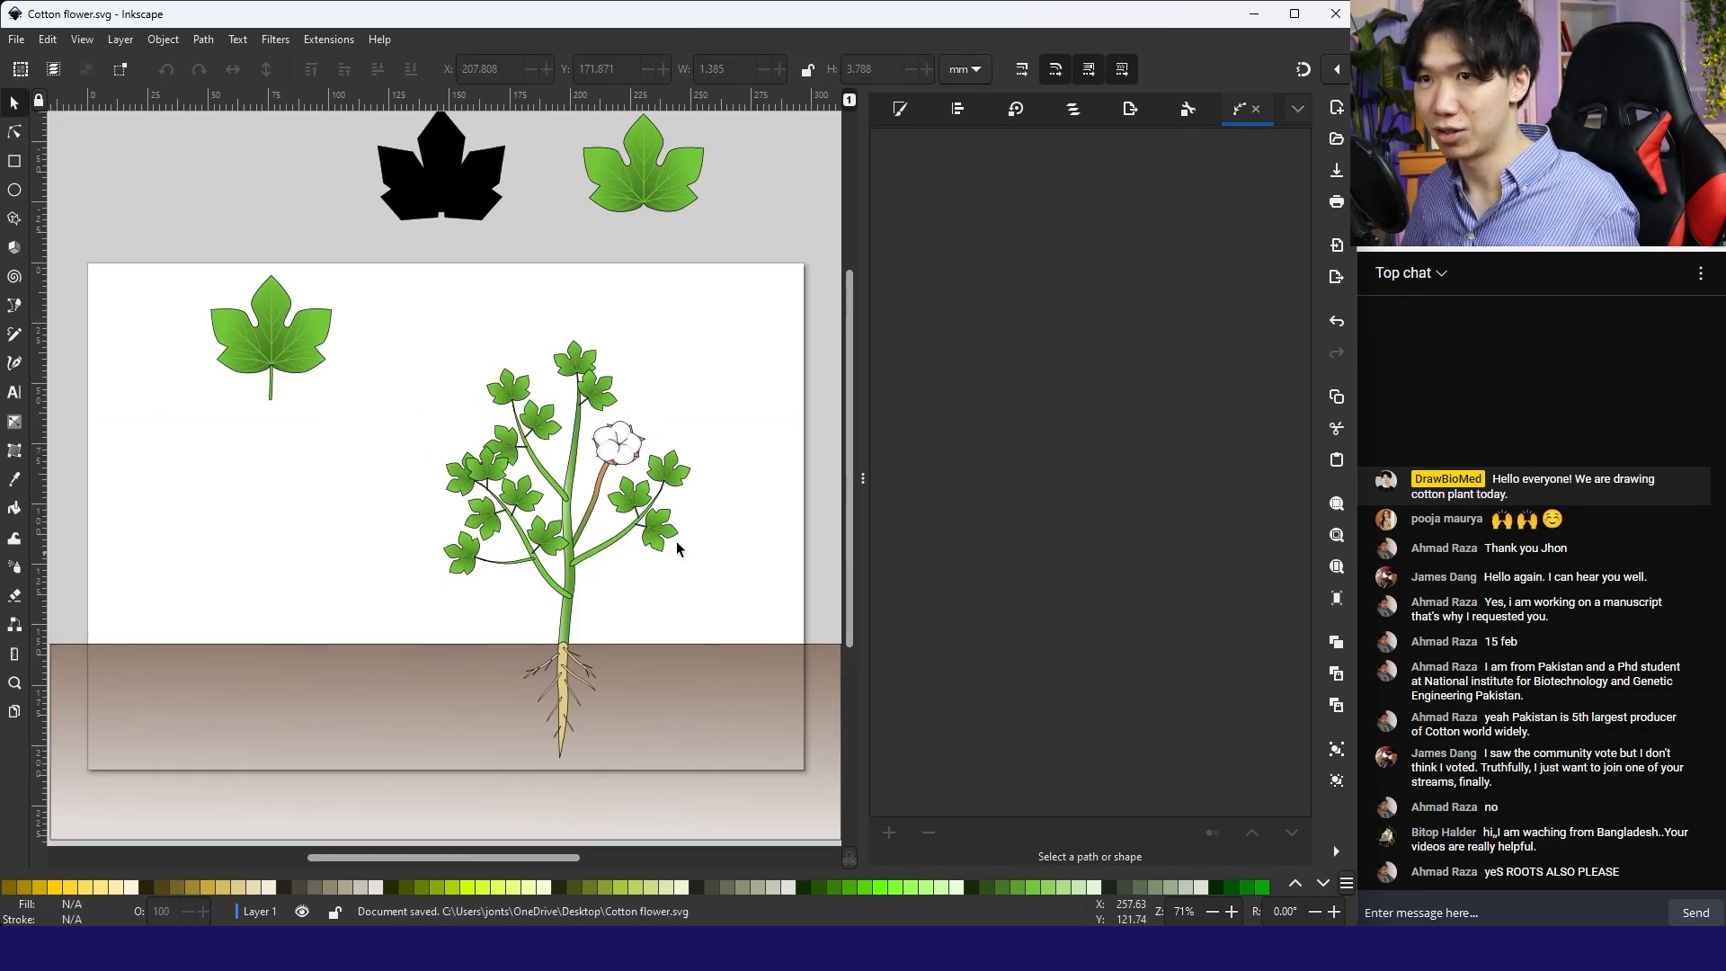
left_click_drag(148, 199, 337, 420)
left_click_drag(284, 335, 197, 168)
key("ctrl+s")
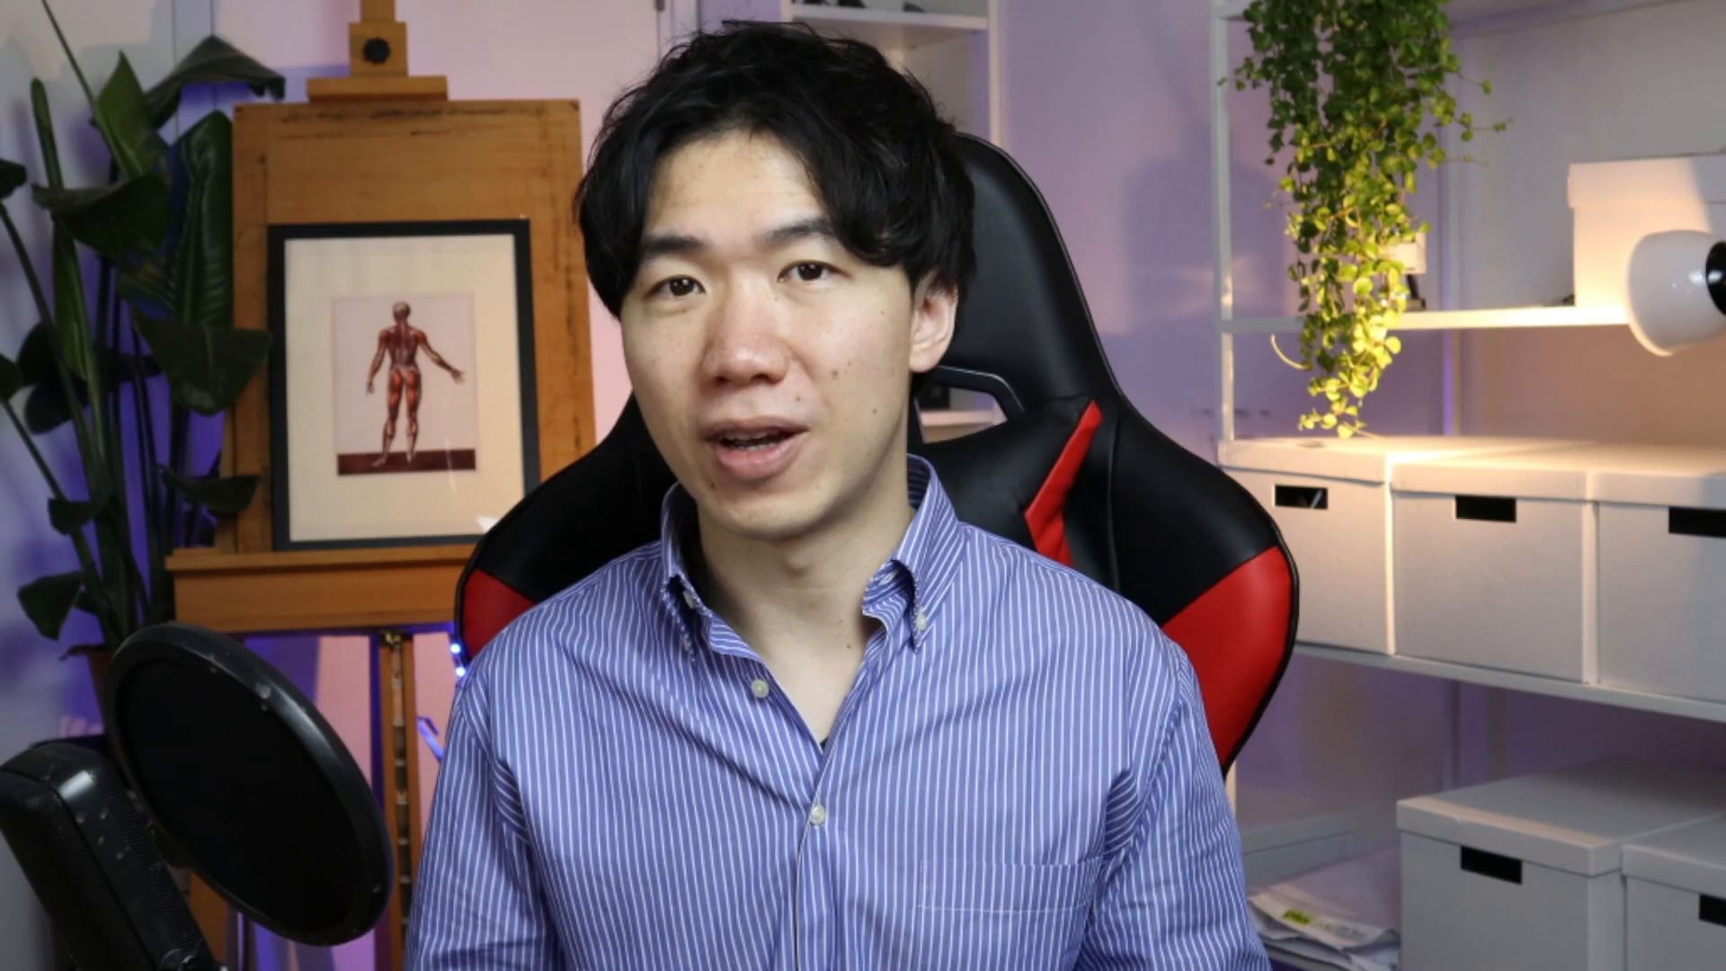